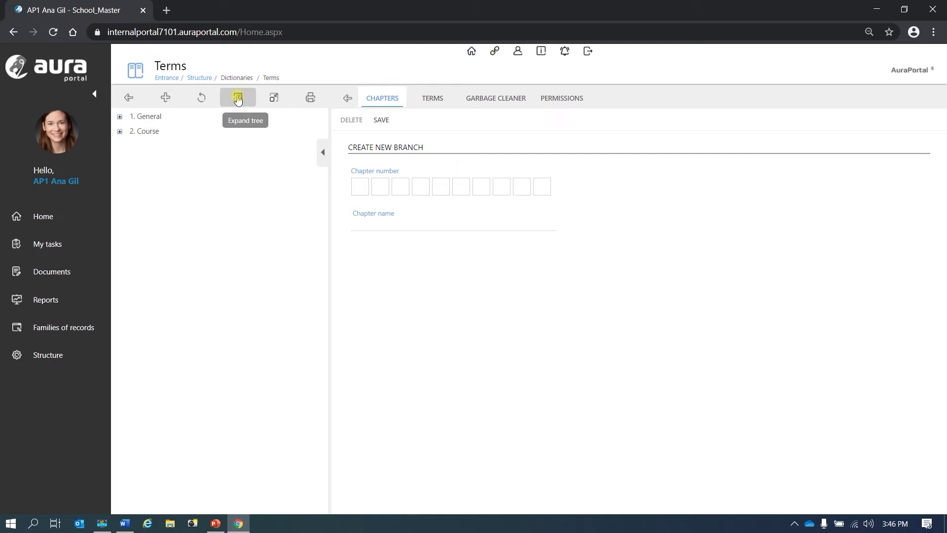
Create and save a dictionary chapter with number 3 and name Demo, and refresh the chapter tree
left_click(379, 98)
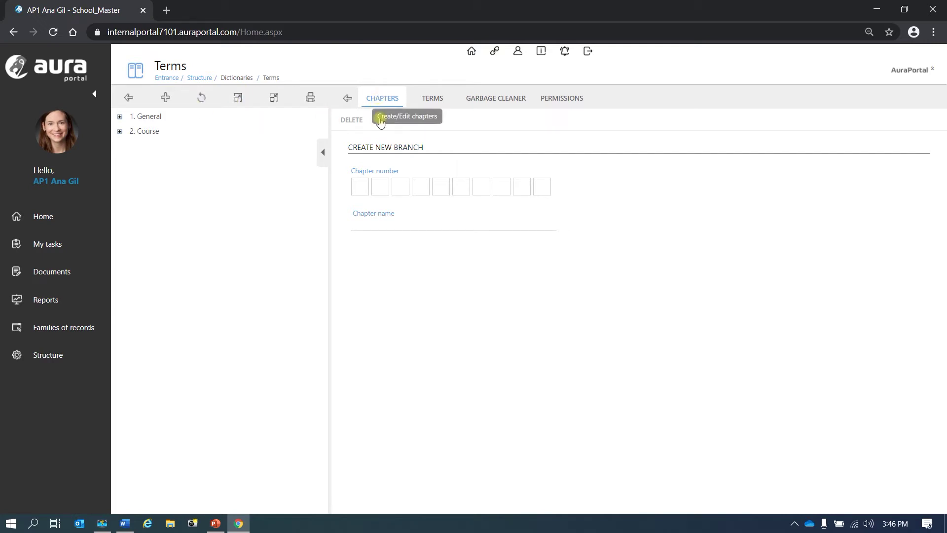
left_click(356, 188)
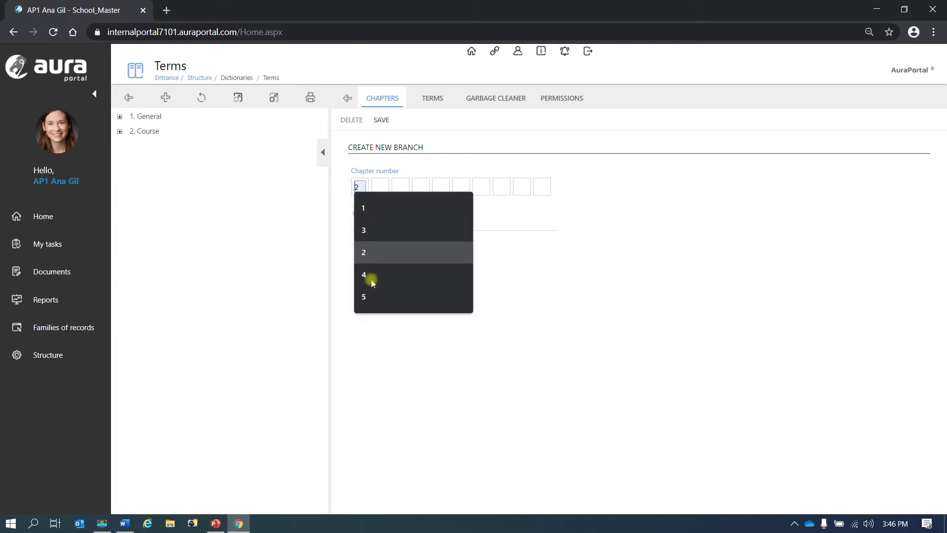
left_click(376, 231)
left_click(369, 227)
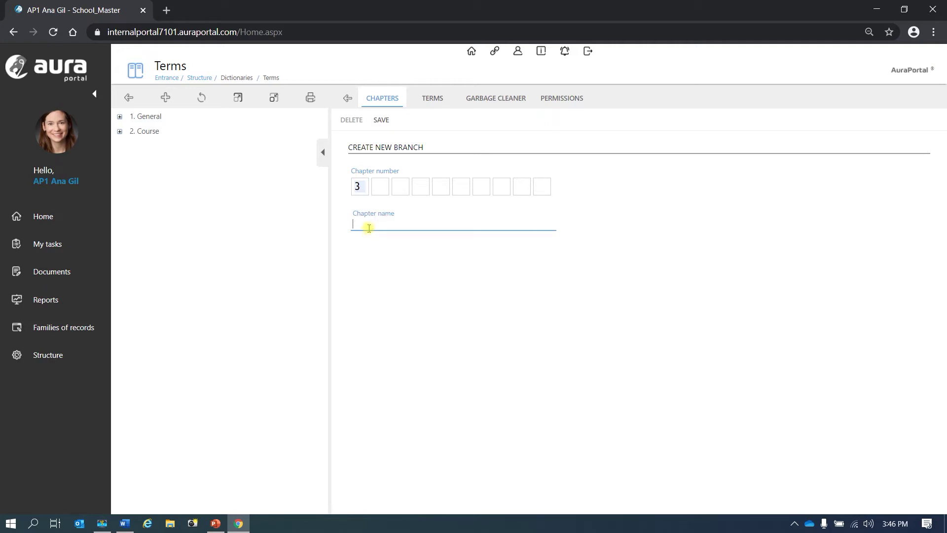
type("Demo")
left_click(383, 120)
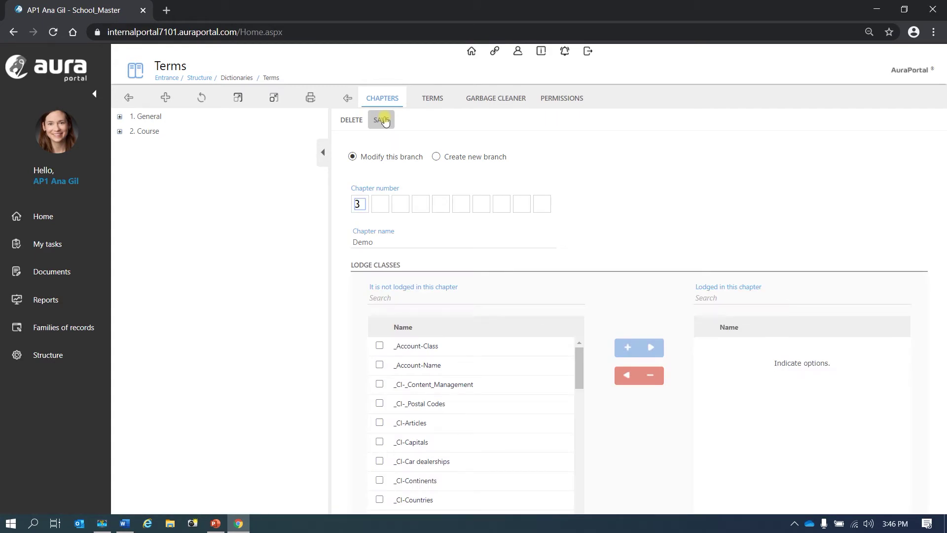
left_click(202, 98)
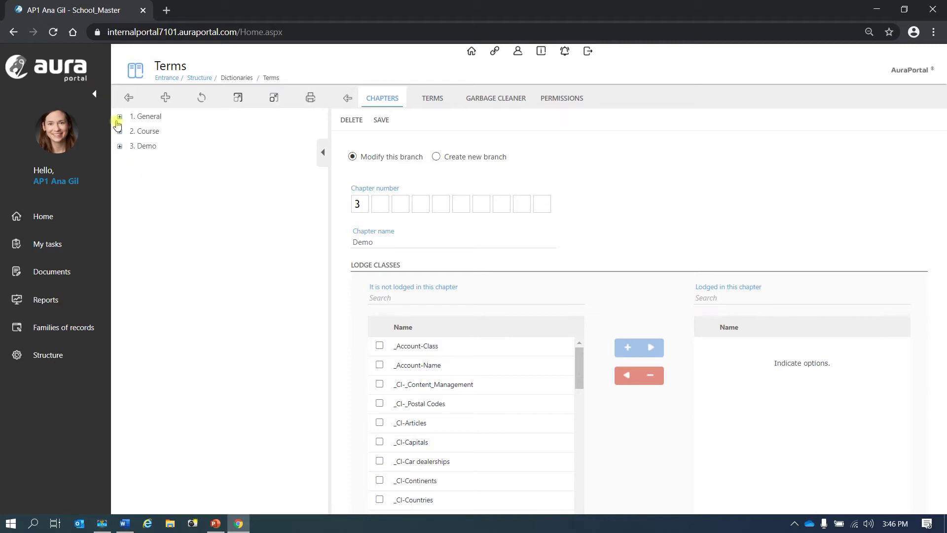
Return to Structure, reopen the Terms dictionary and run the Garbage Cleaner search for general terms
left_click(127, 97)
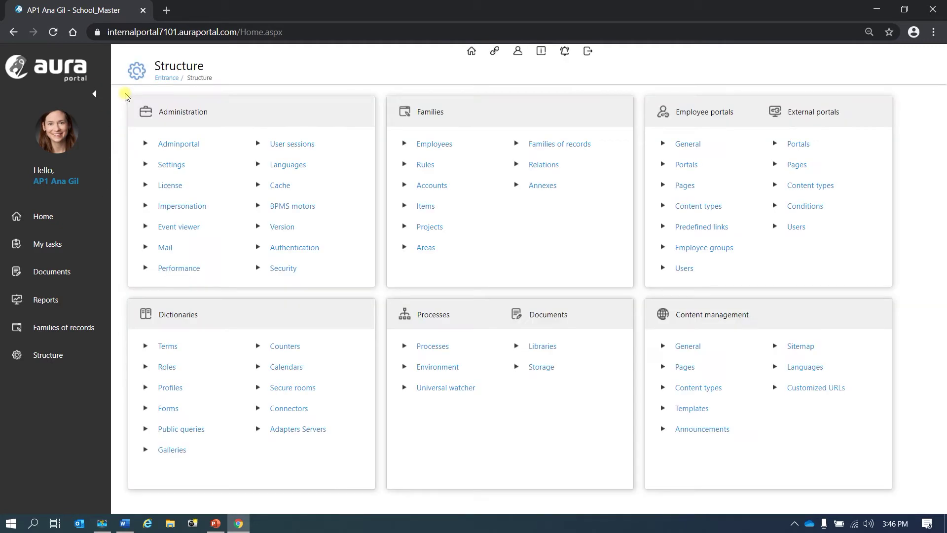
left_click(169, 346)
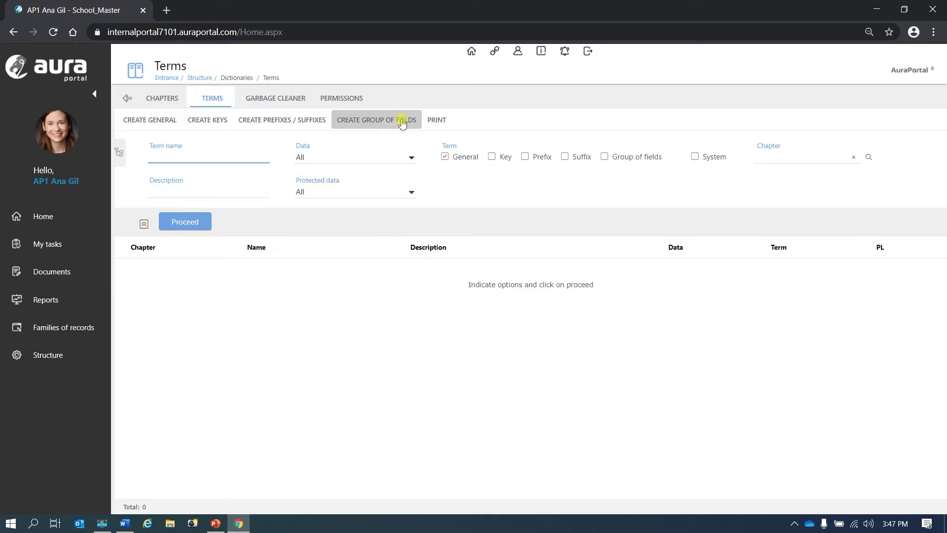
left_click(286, 101)
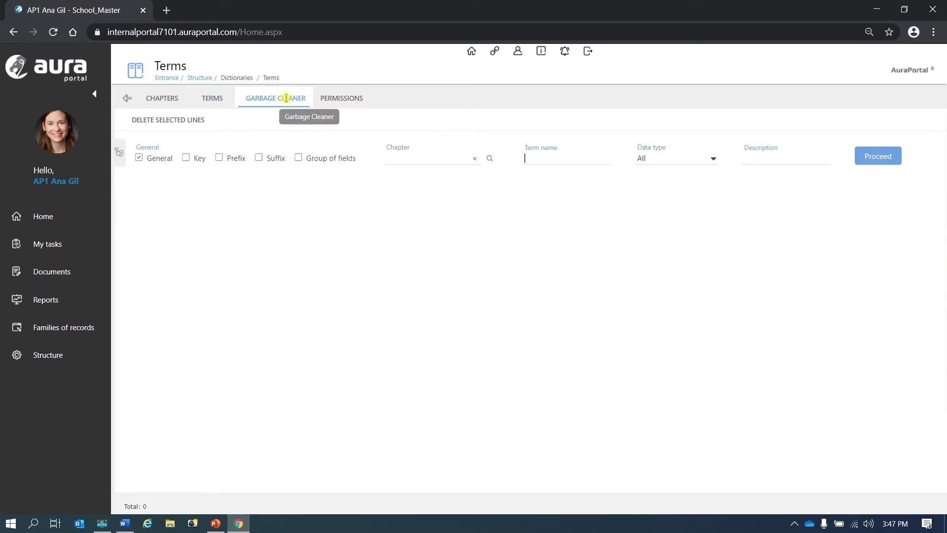
left_click(873, 159)
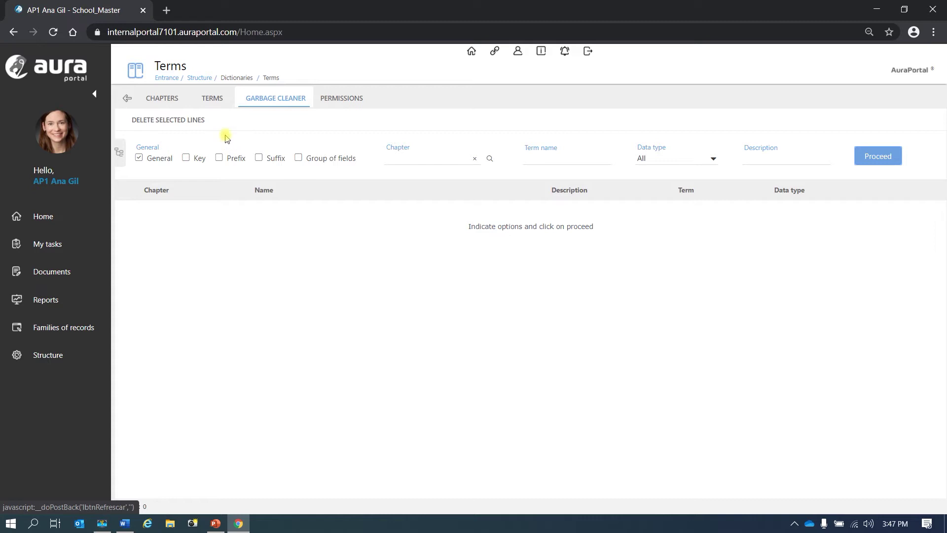
Create a key named DMO in the Demo chapter of the terms dictionary, then save and exit
left_click(215, 101)
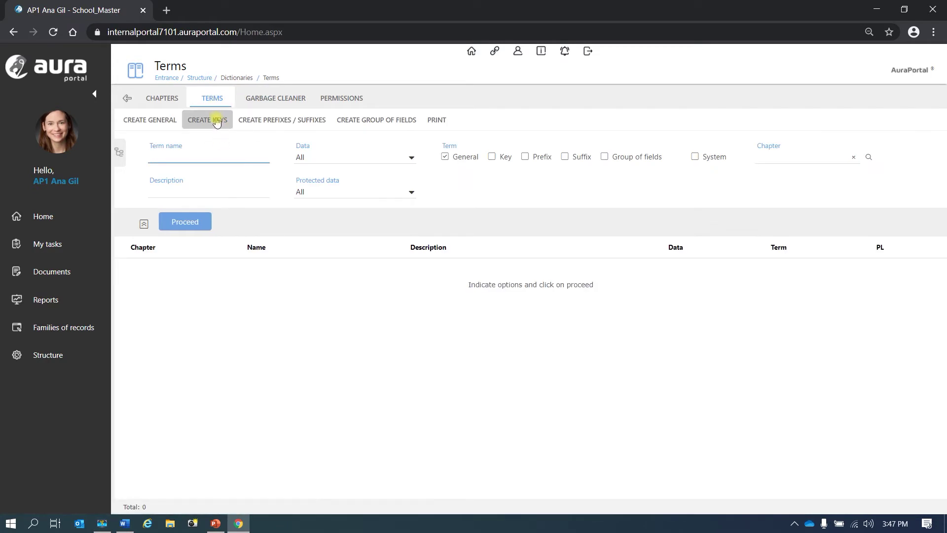
left_click(217, 121)
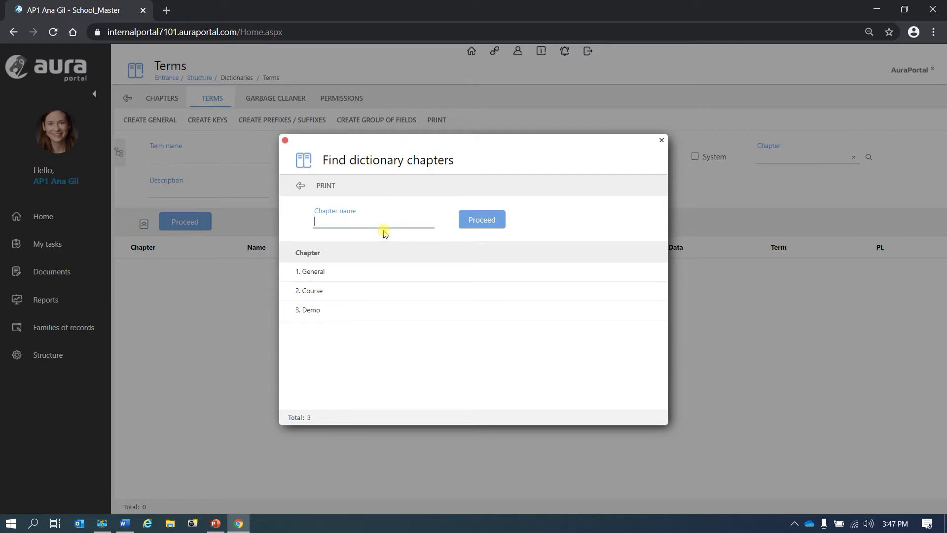
left_click(345, 311)
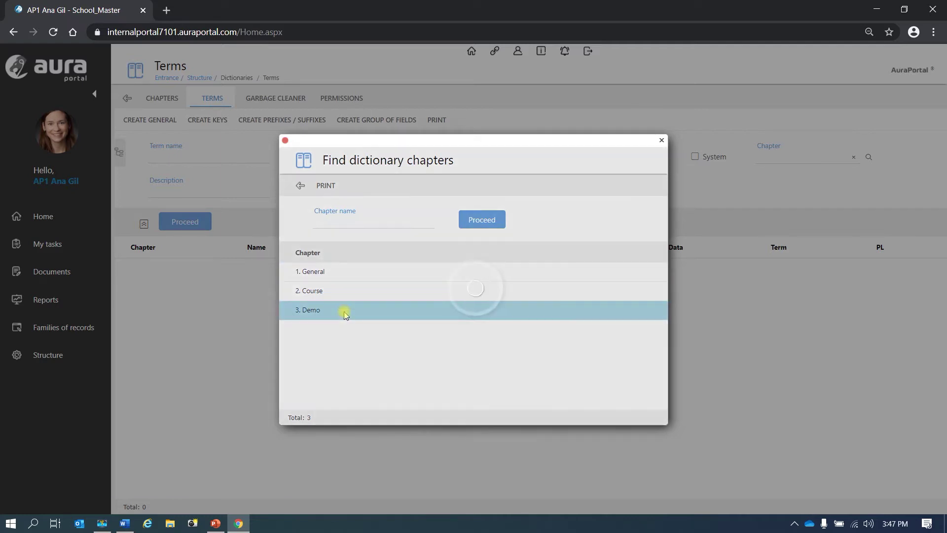
left_click(516, 285)
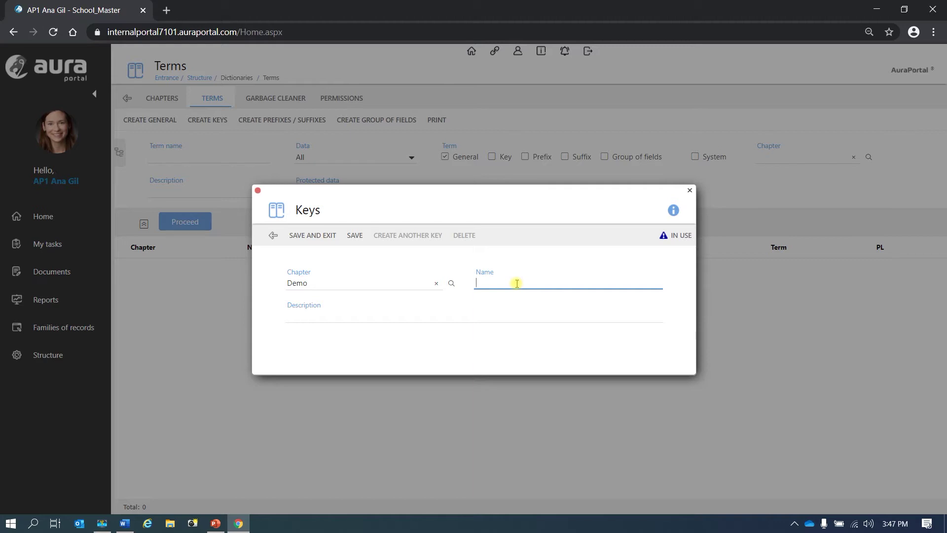
type("DMO")
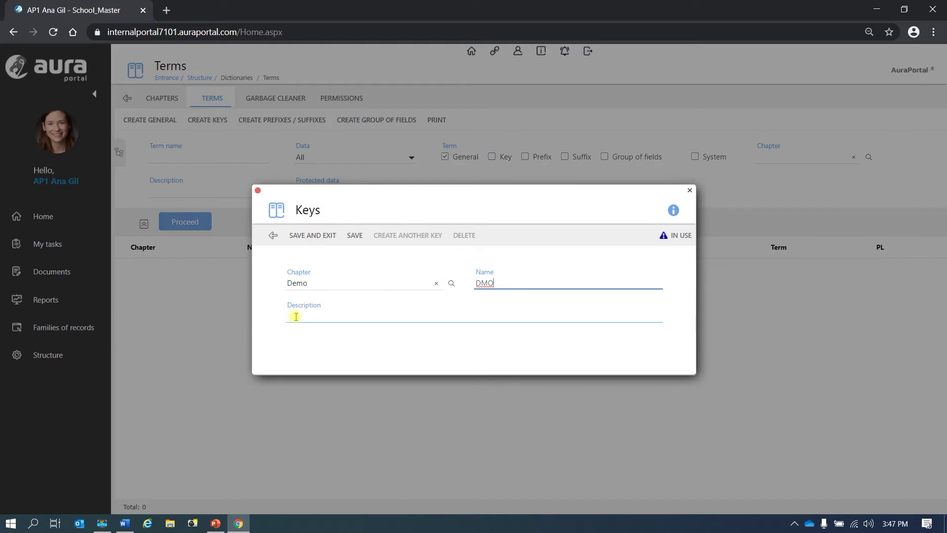
left_click(358, 243)
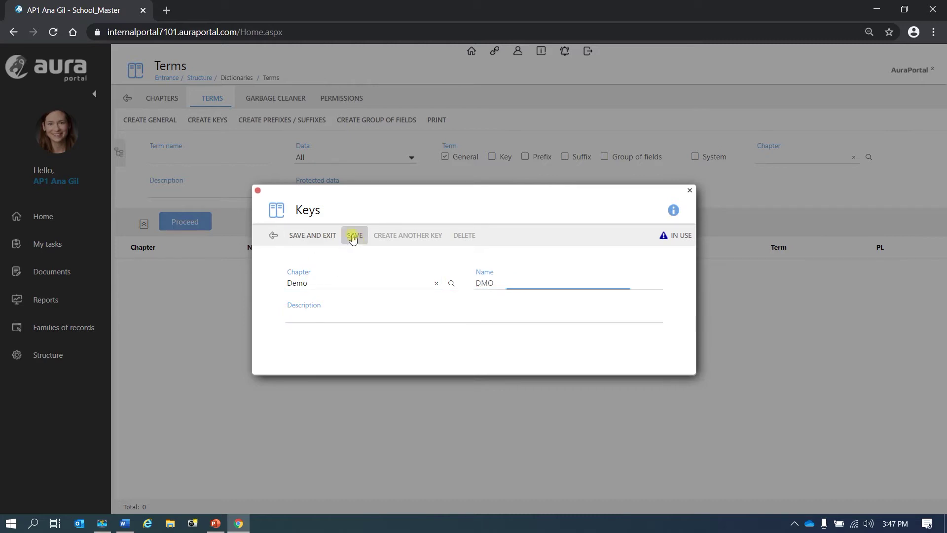
left_click(317, 244)
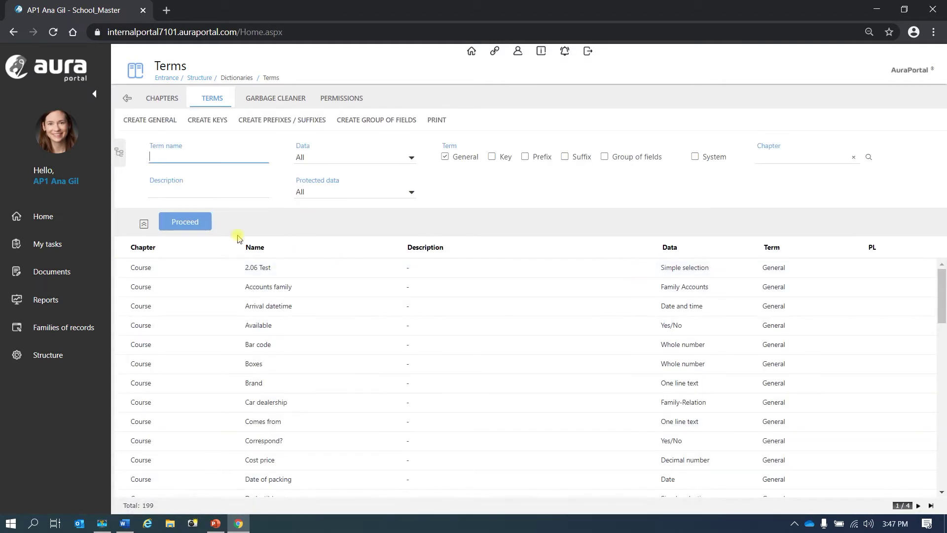
Filter the terms list to show only keys instead of general terms
left_click(460, 158)
left_click(491, 157)
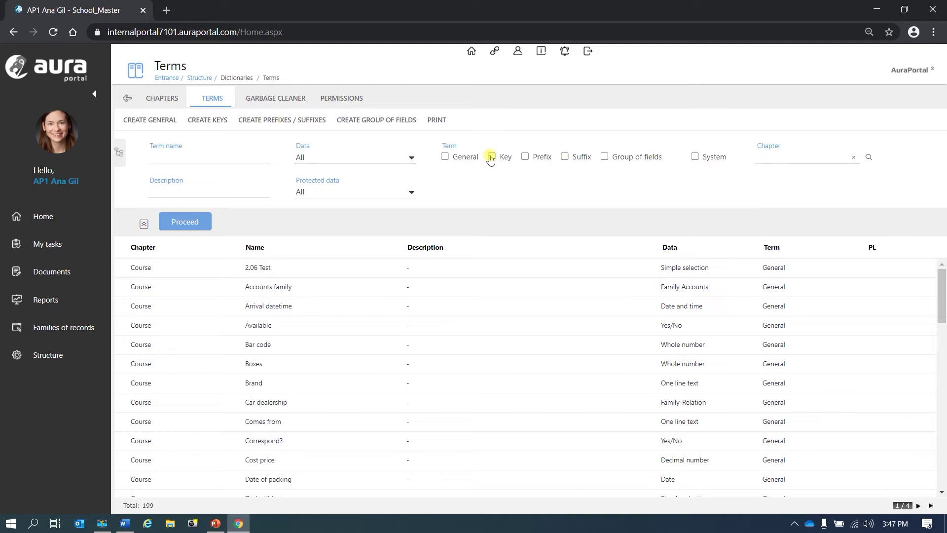
left_click(191, 226)
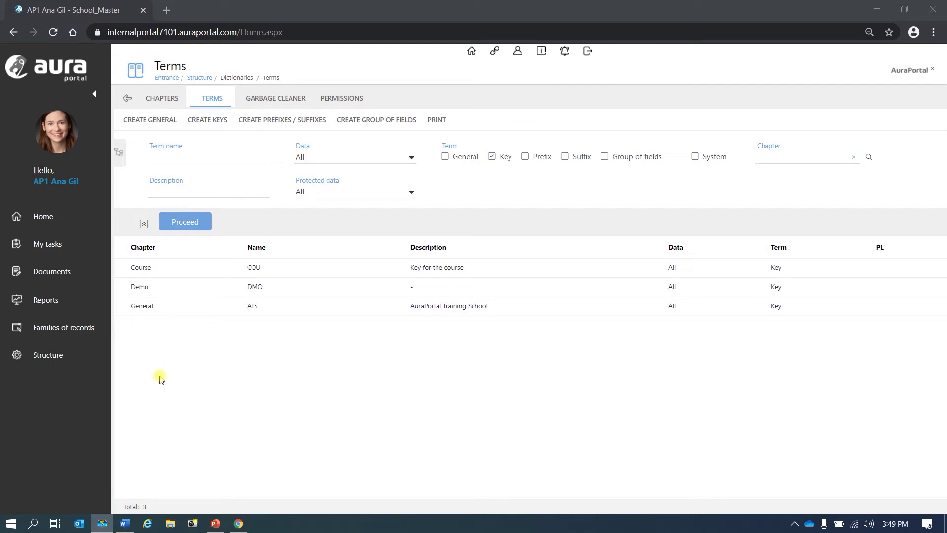
Open the 2.0 Teacher process start form from My tasks and show its General terms section
left_click(48, 245)
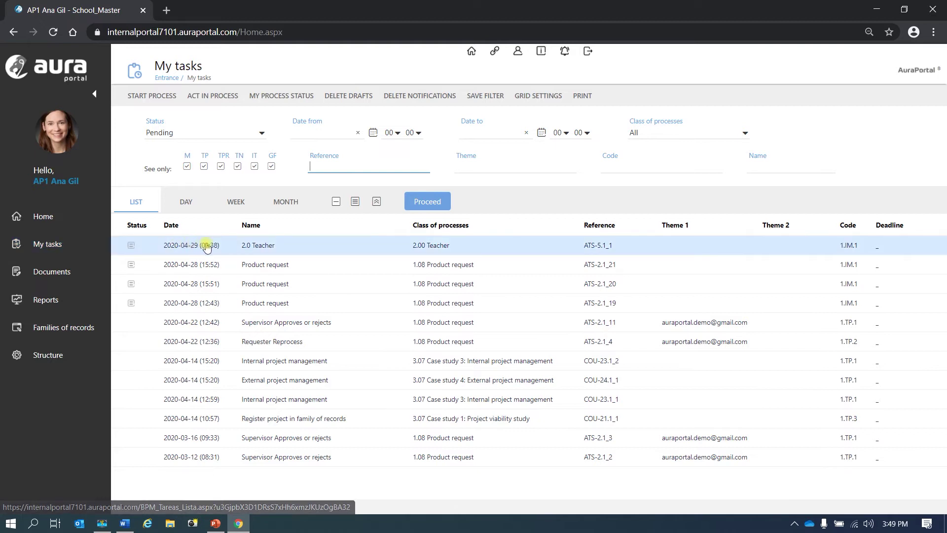
left_click(160, 98)
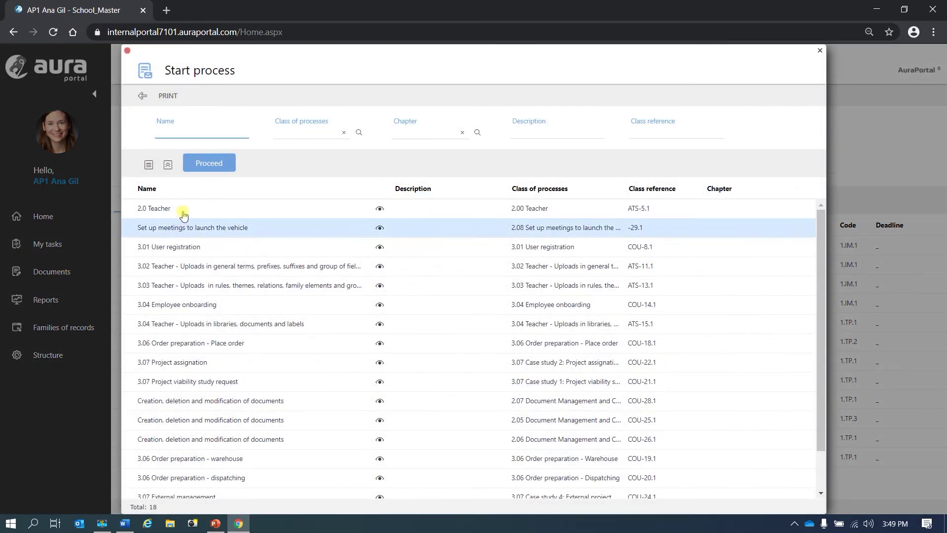
left_click(184, 211)
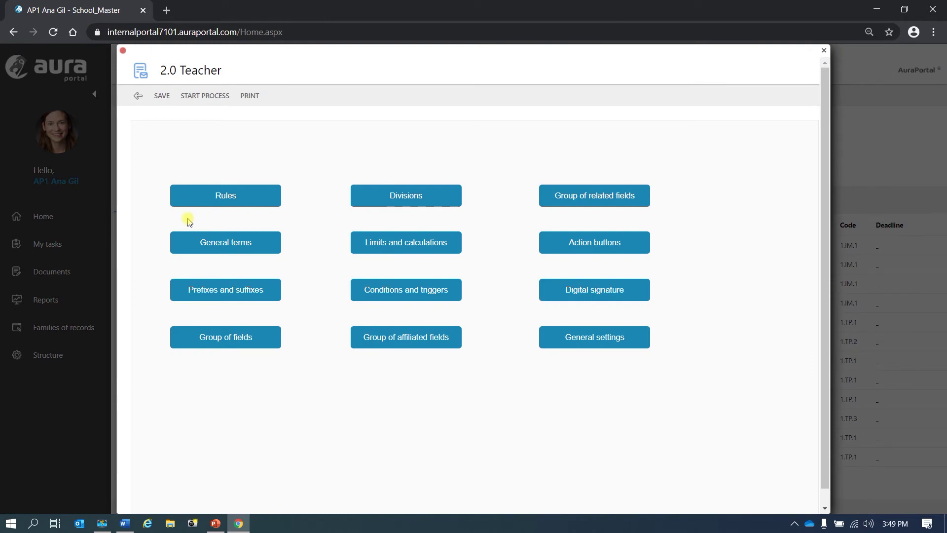
left_click(220, 244)
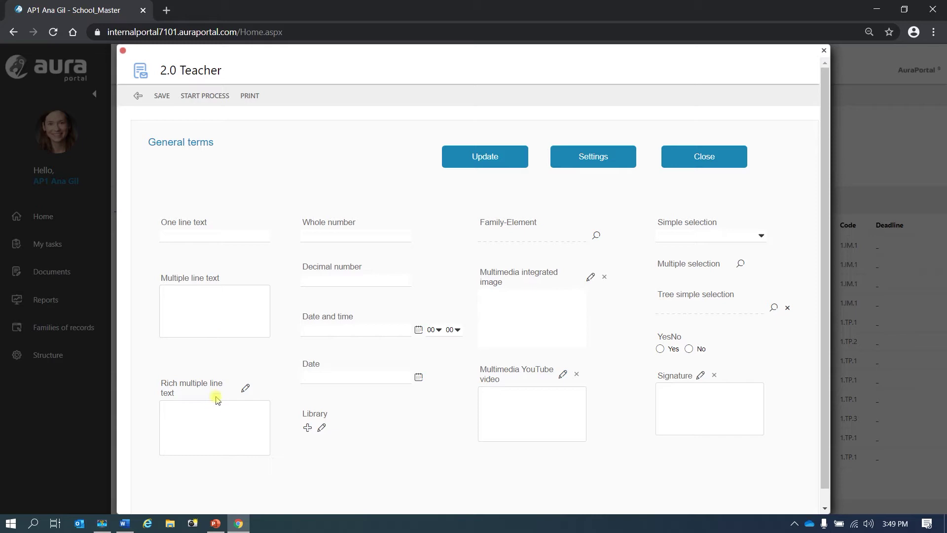
Fill One line text with "hi" and Multiple line text with "I cann", "add" and "several lines" on separate lines
left_click(208, 233)
left_click(166, 237)
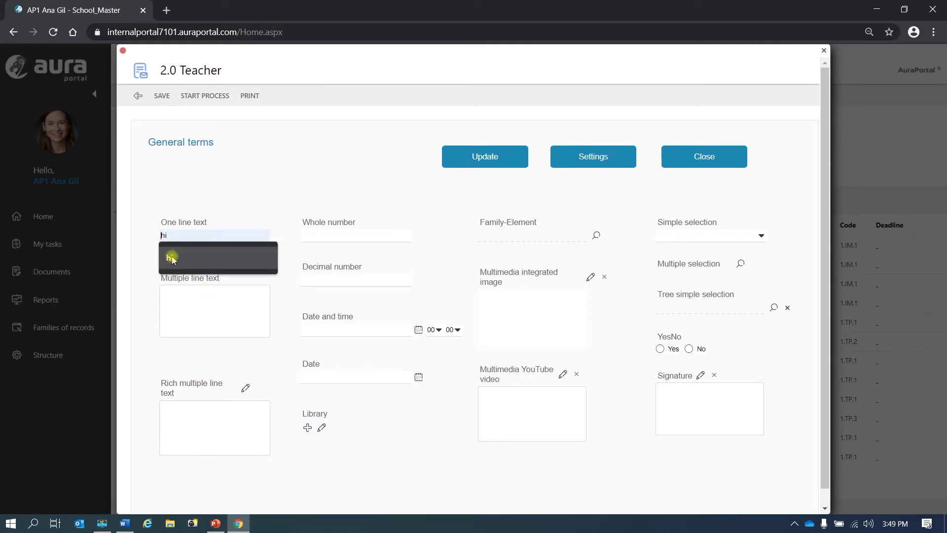
left_click(172, 259)
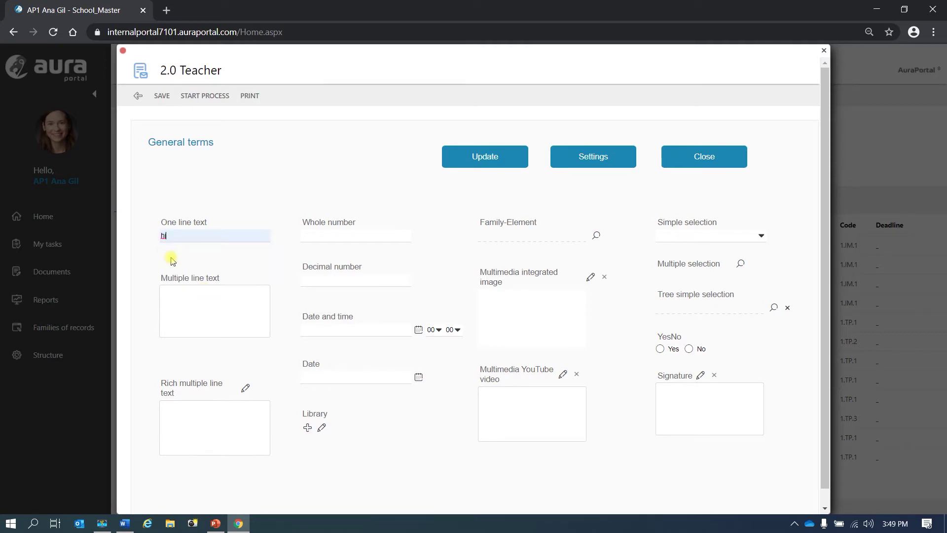
left_click(187, 295)
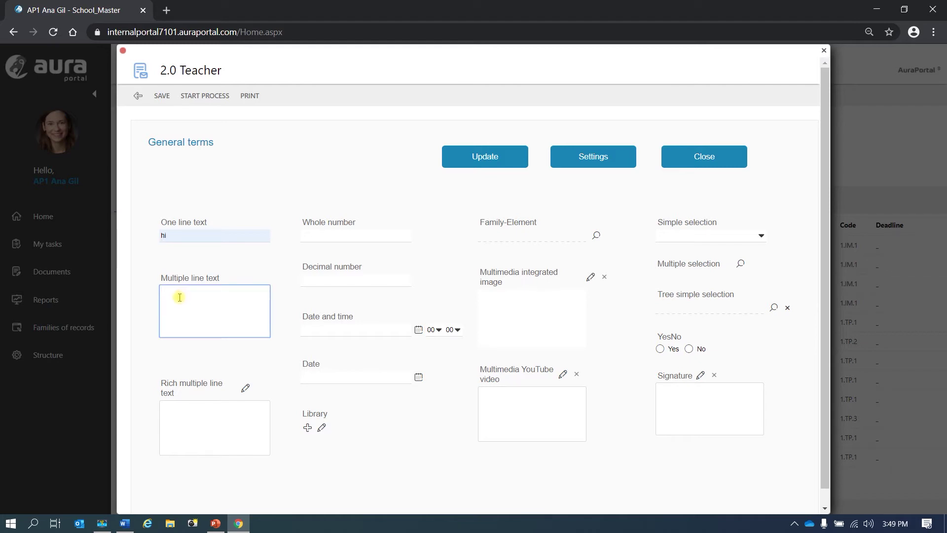
type("I cann")
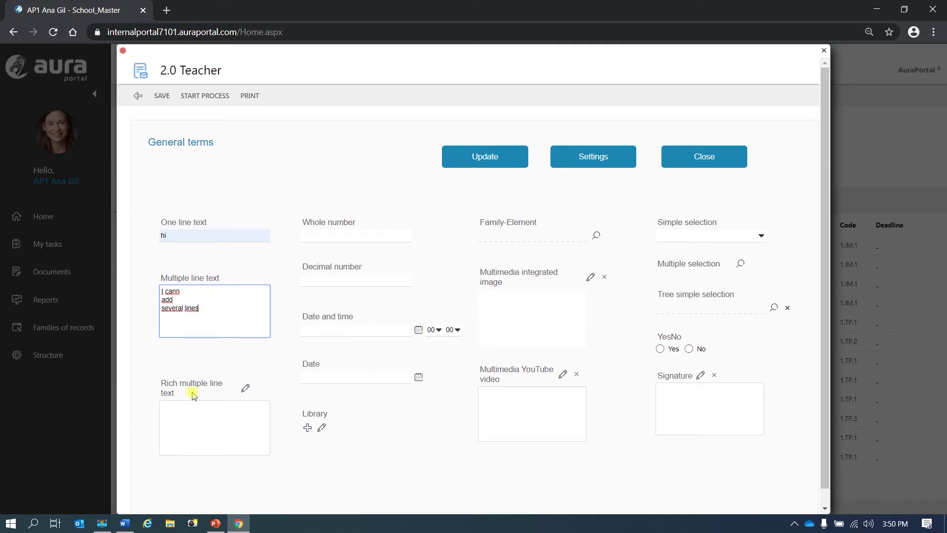
Enter "rich" in the Rich multiple line text editor, apply the Form titles 1 corporate style and add a new line
left_click(245, 389)
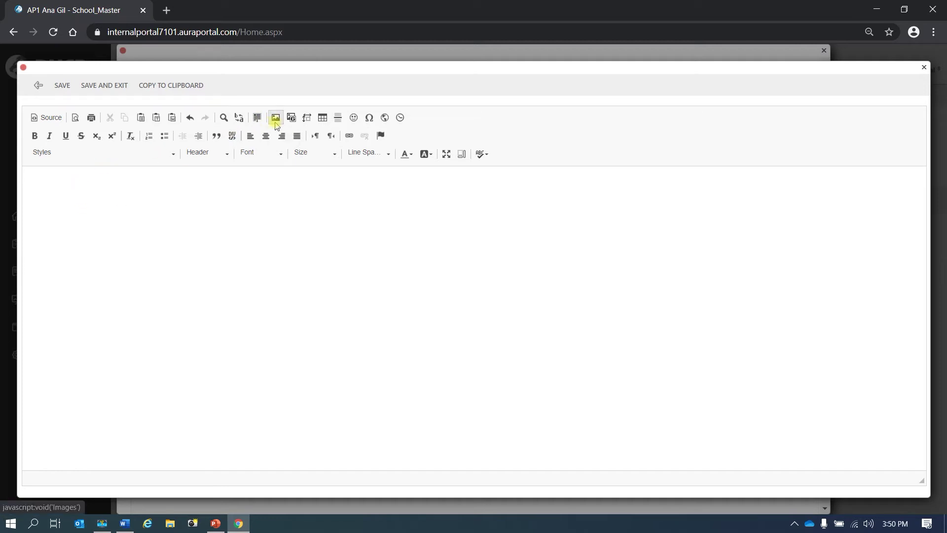
left_click(89, 185)
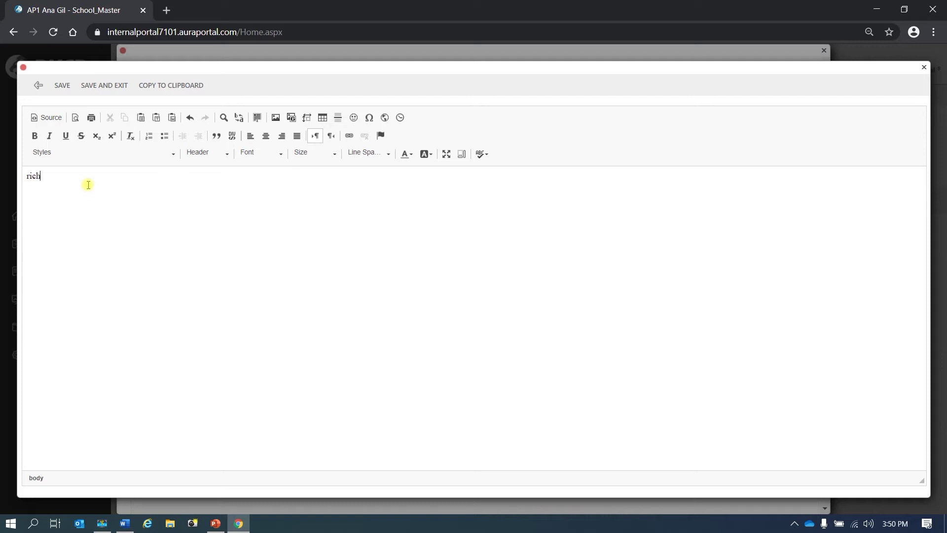
left_click_drag(45, 176, 25, 175)
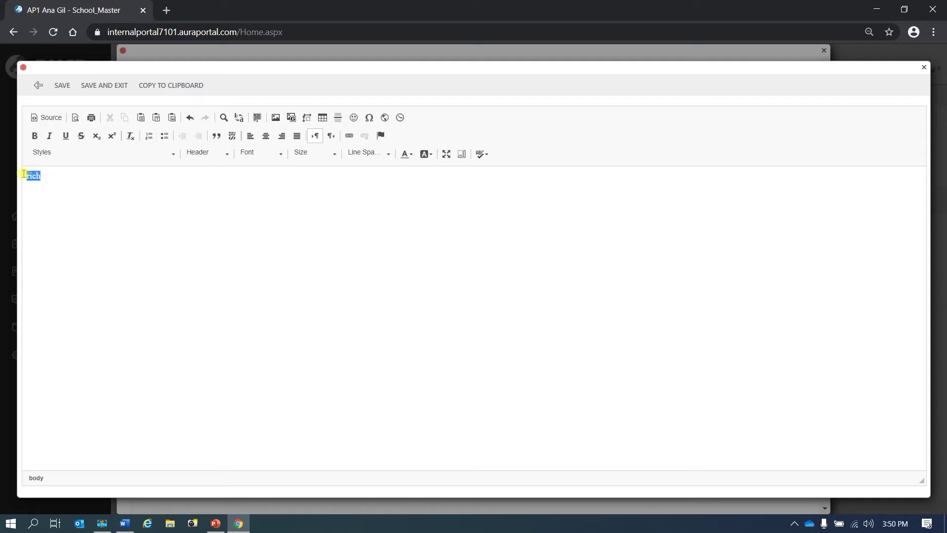
left_click(168, 154)
left_click(112, 206)
left_click(79, 192)
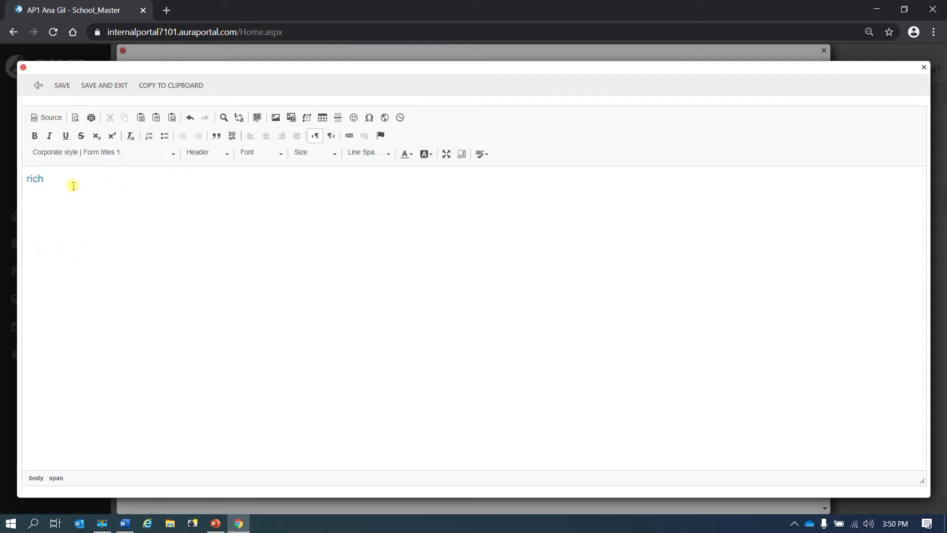
key("Return")
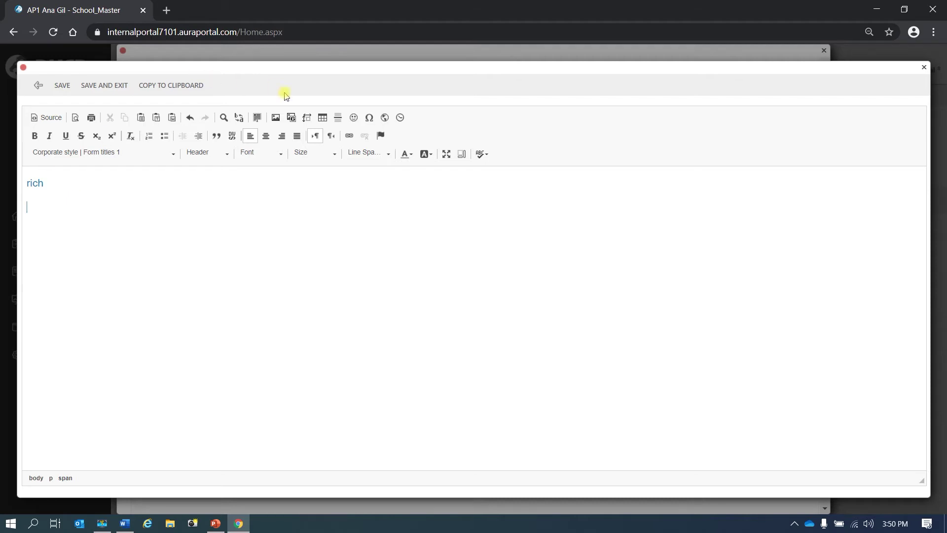
Insert the image 2.03 Logo Demo.png from the Desktop below the rich text, then save and exit the editor
left_click(275, 118)
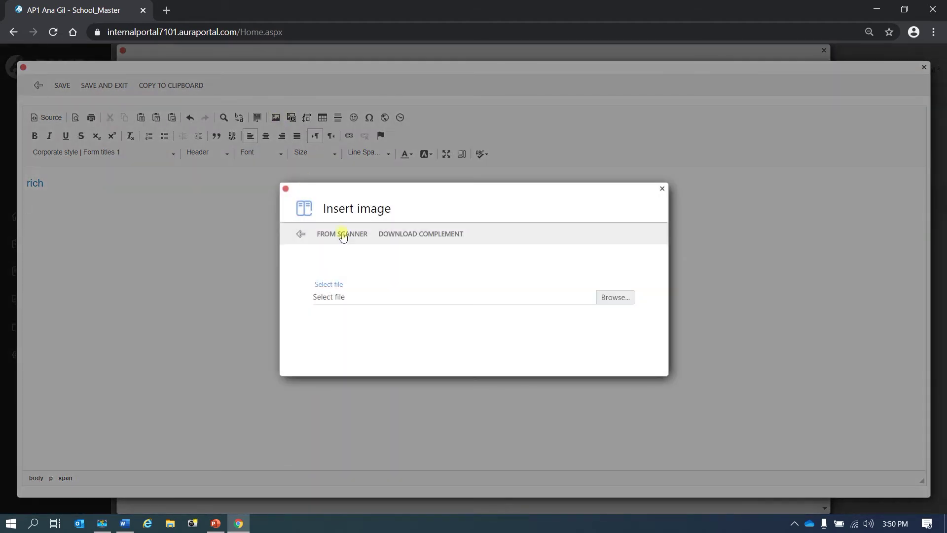
left_click(616, 299)
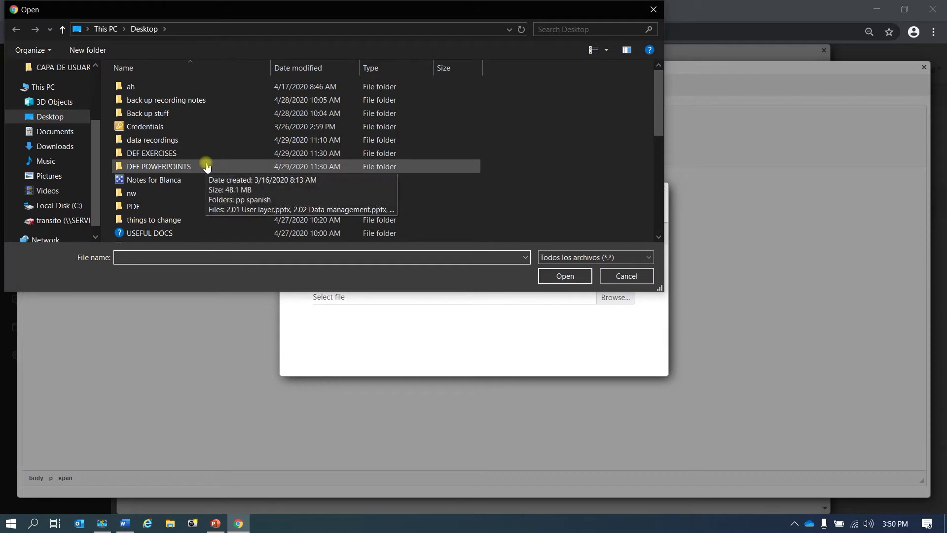
scroll(206, 167, "down", 4)
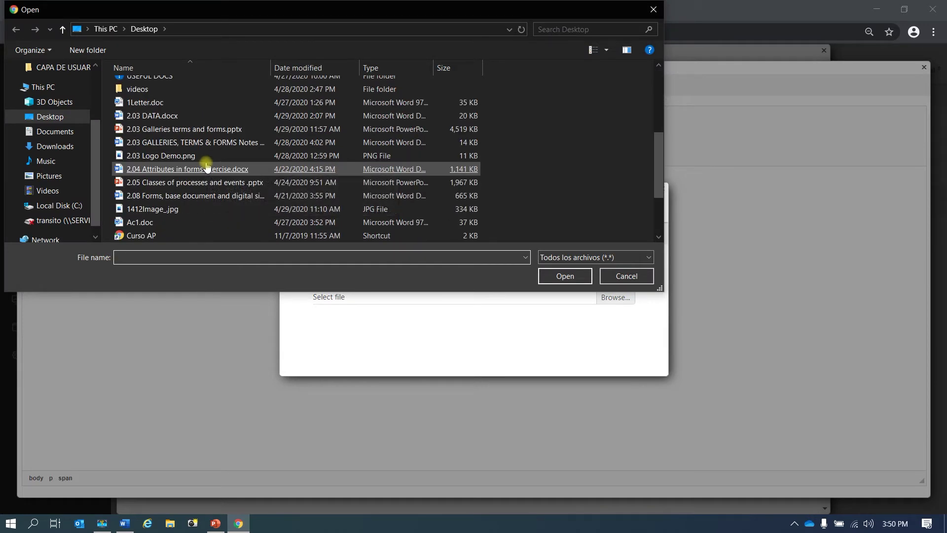
scroll(207, 167, "down", 2)
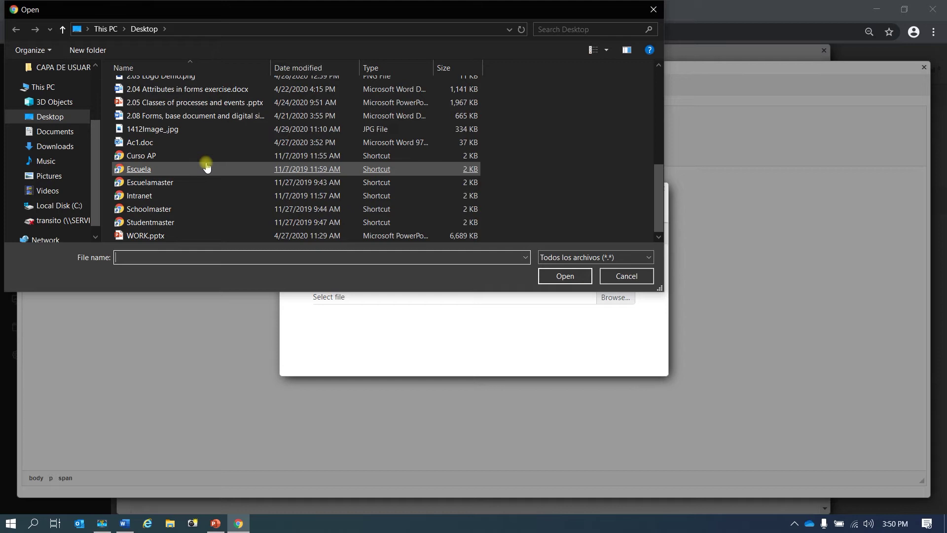
scroll(206, 167, "up", 1)
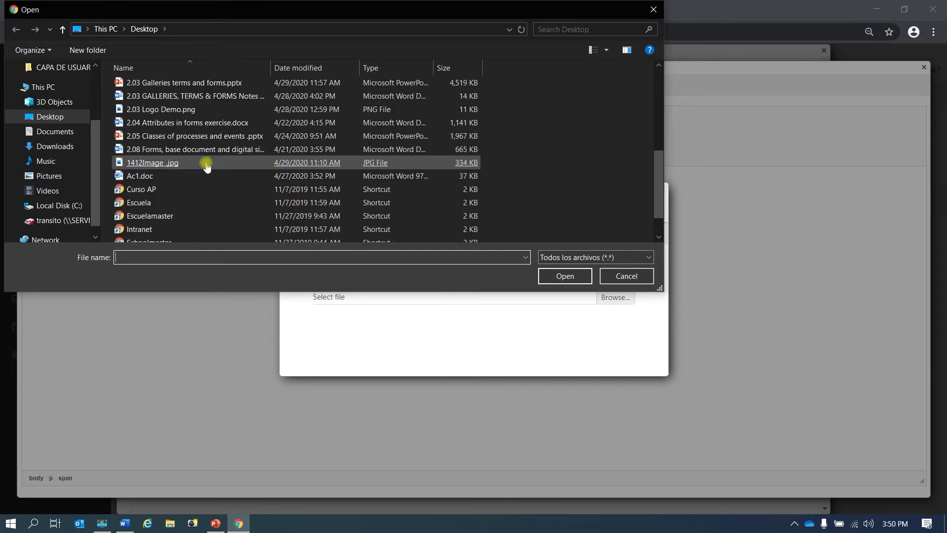
double_click(186, 109)
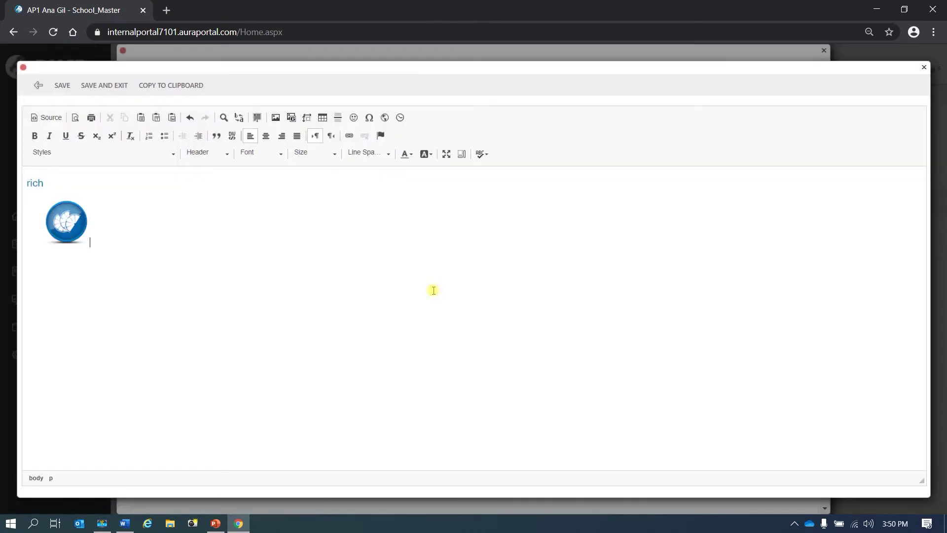
left_click(105, 85)
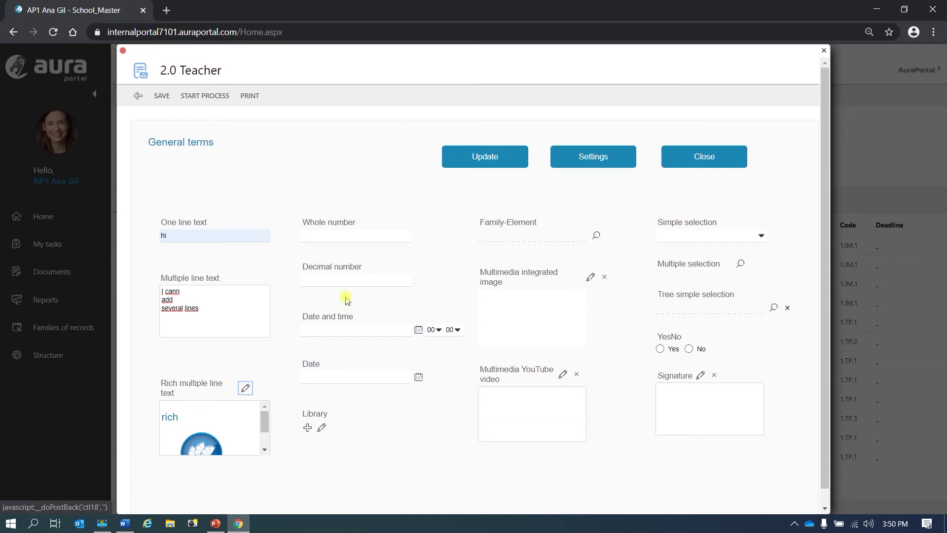
Fill in Whole number with 5 and Decimal number with 10
left_click(341, 233)
left_click(327, 258)
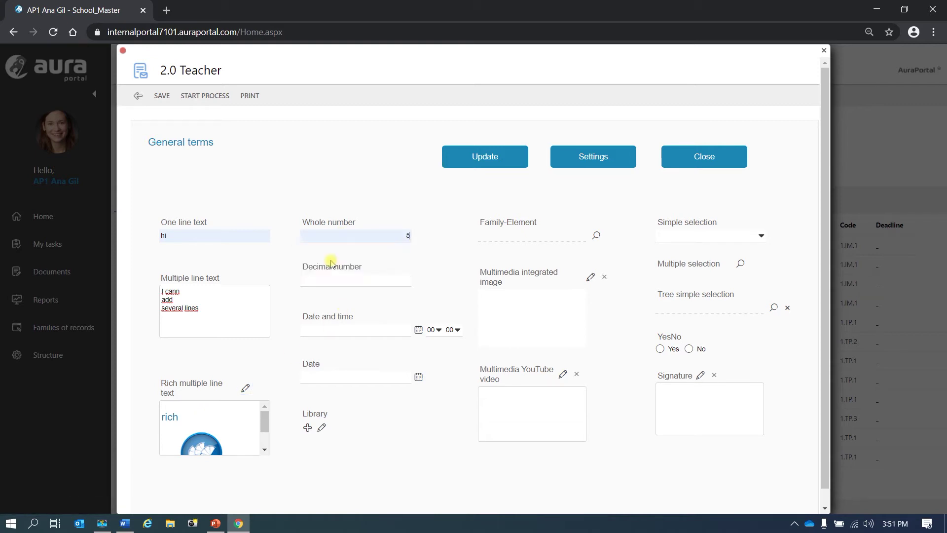
left_click(356, 279)
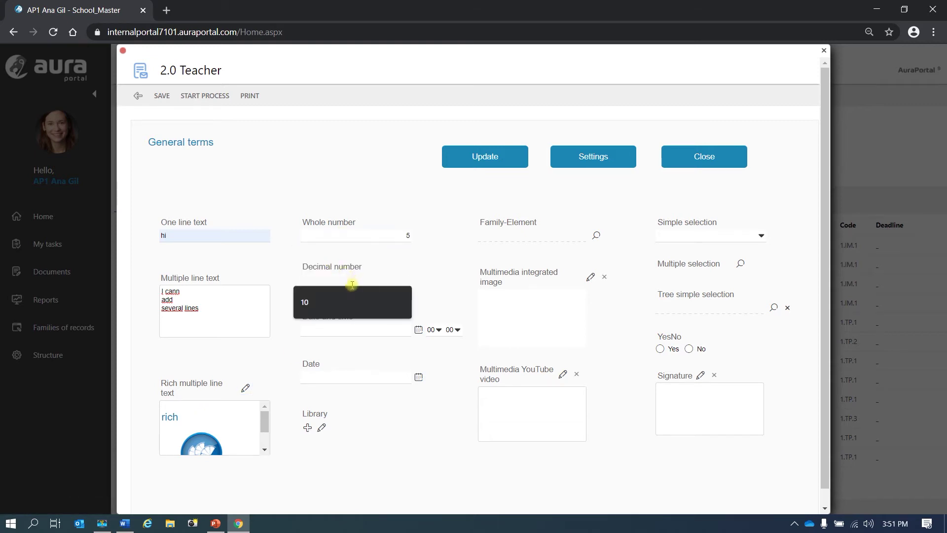
left_click(347, 304)
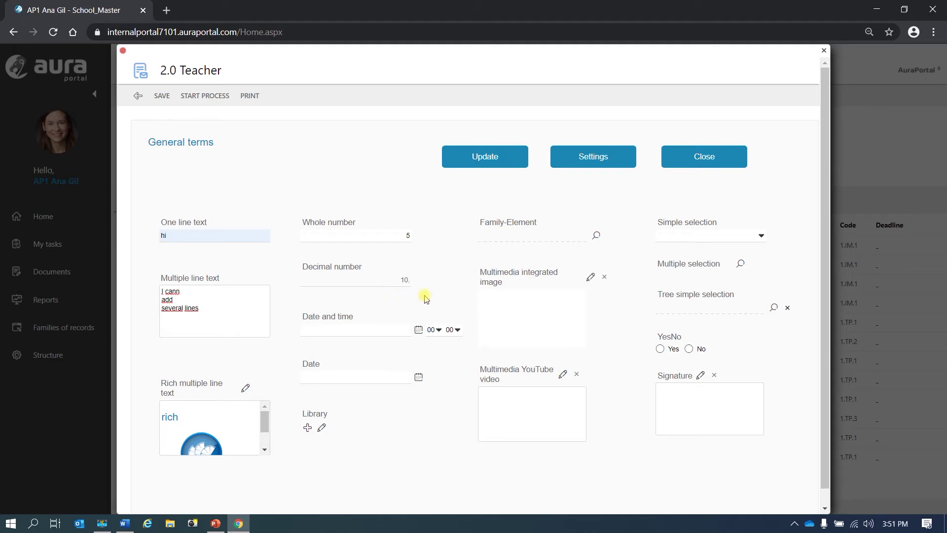
left_click(407, 278)
Set Date and time to 2020-04-07 at 10:09 and Date to 2020-04-14
left_click(362, 331)
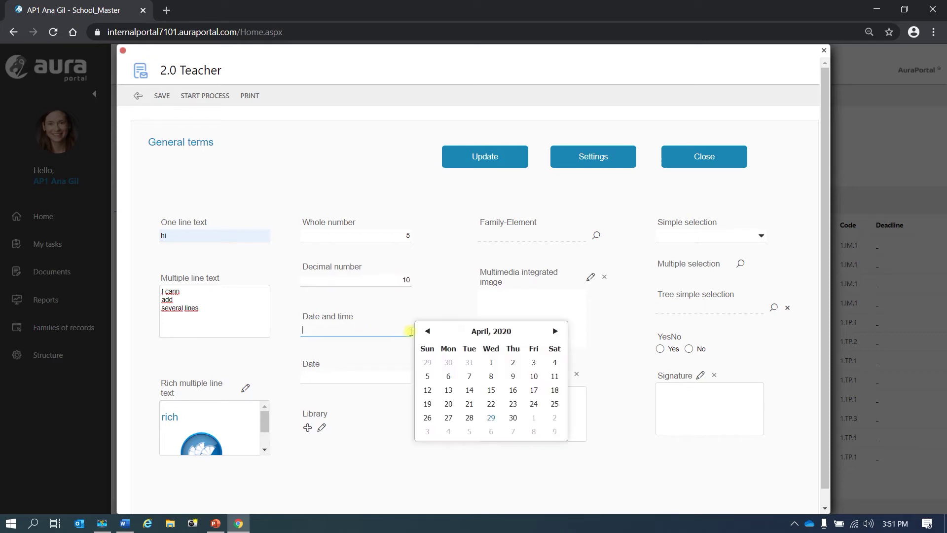
left_click(470, 377)
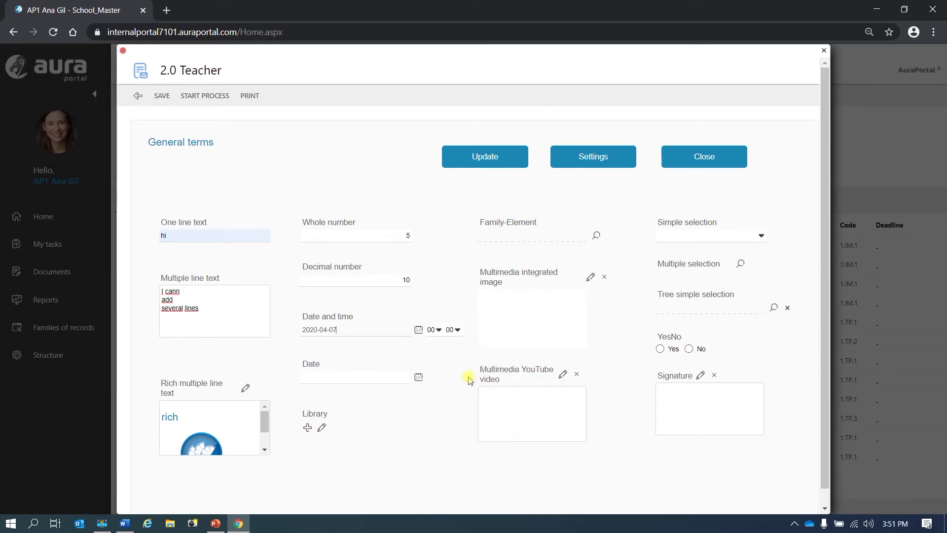
left_click(439, 330)
left_click(430, 429)
left_click(451, 330)
left_click(448, 417)
left_click(419, 377)
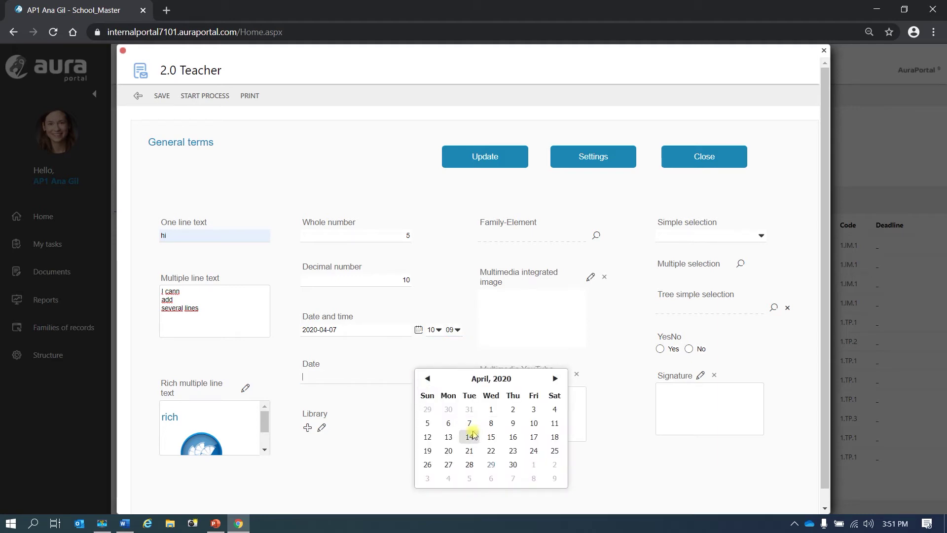
left_click(470, 436)
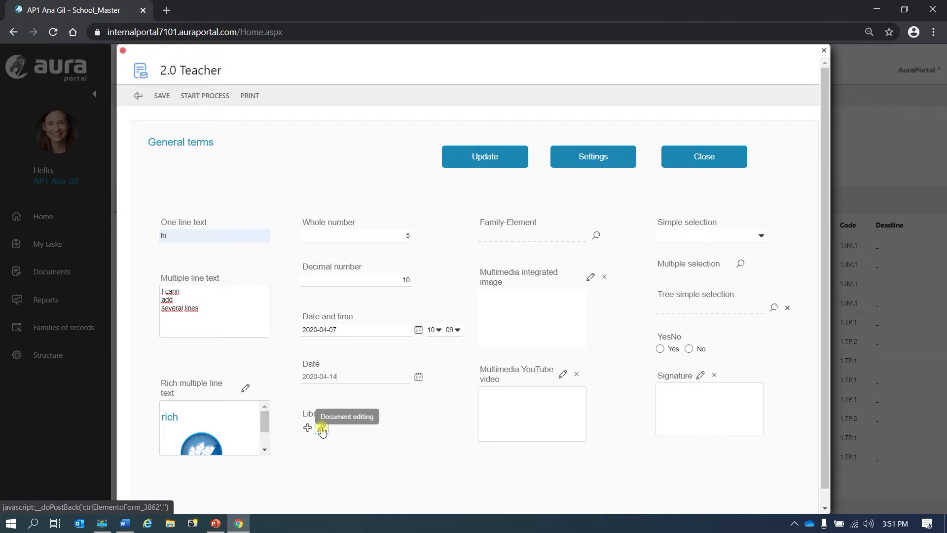
Integrate the document Ac1.doc into the Library field and check the field's list of integrated documents
left_click(307, 427)
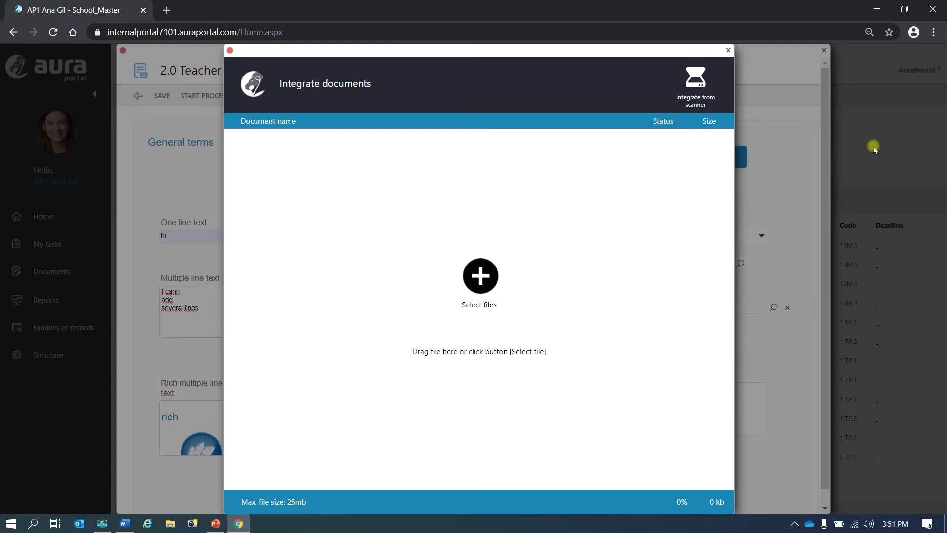
key("alt+Tab")
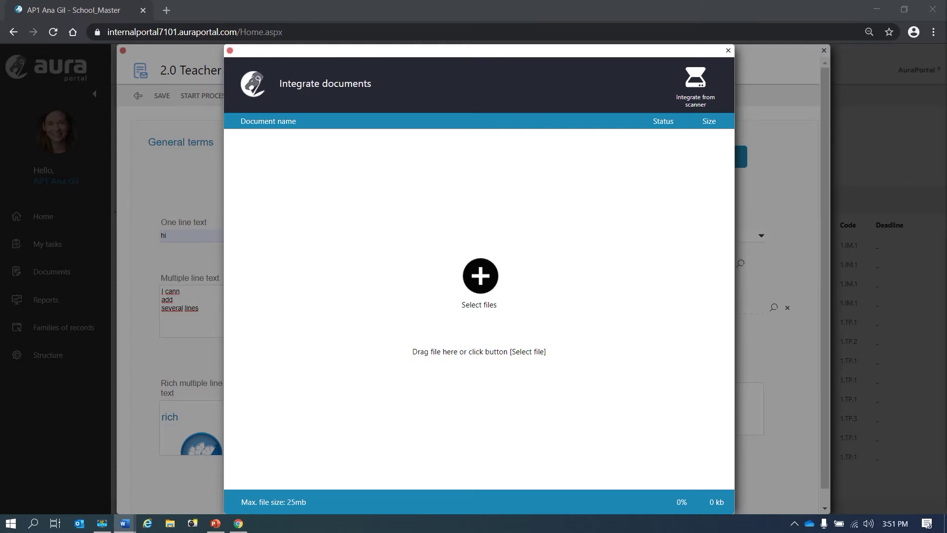
left_click_drag(772, 329, 542, 287)
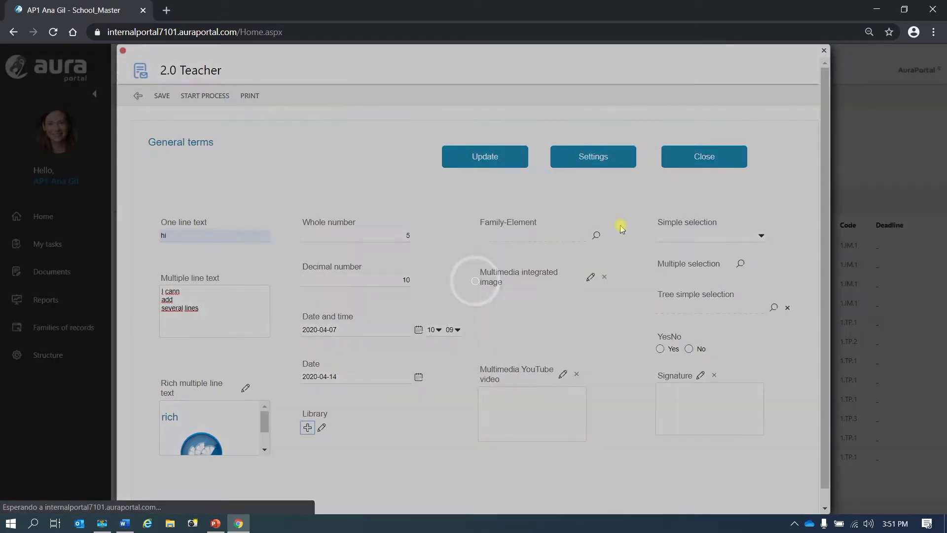
left_click(314, 200)
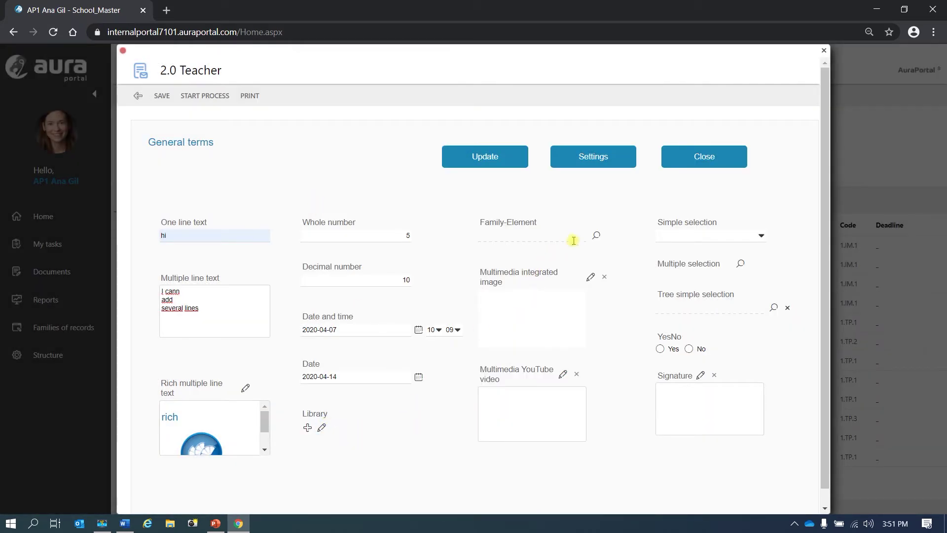
left_click(322, 427)
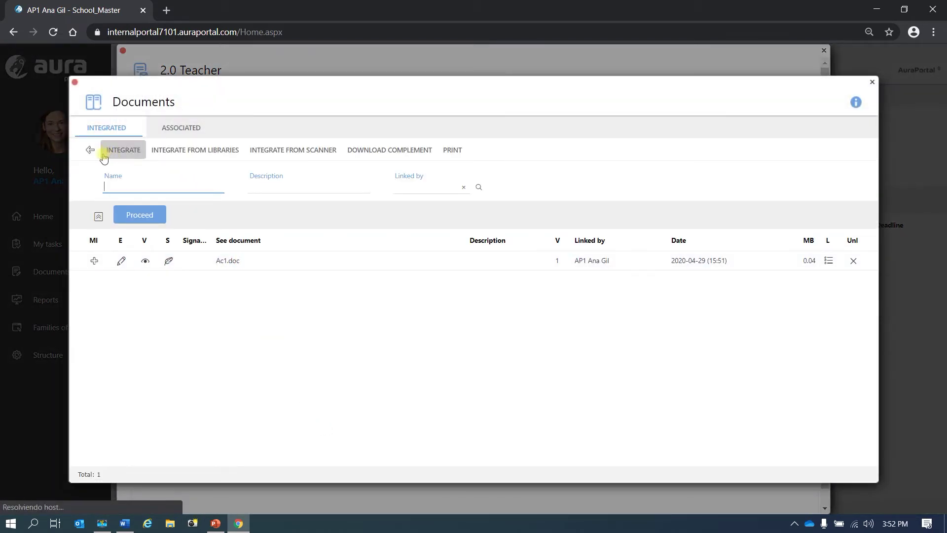
left_click(89, 150)
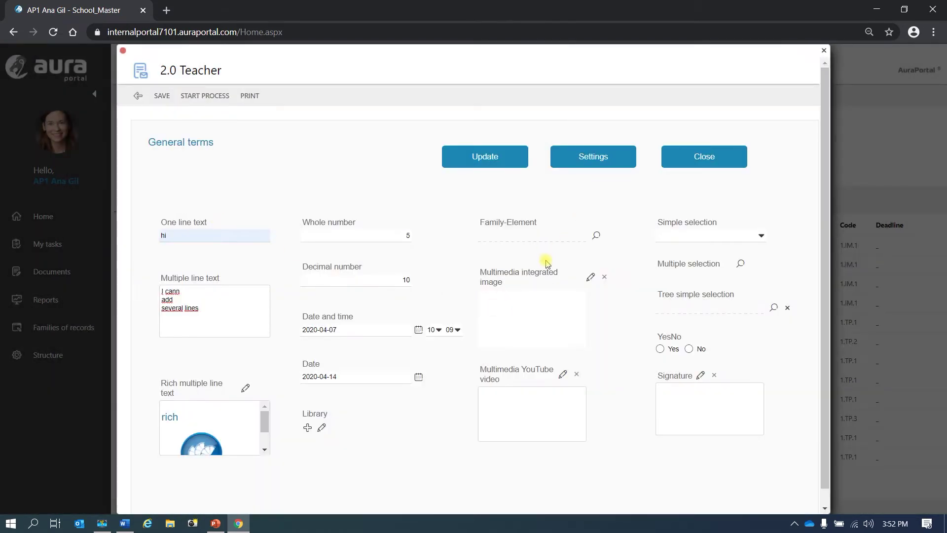
Select the employee with the 1. Administration job title for the Family-Element field and return to the form
left_click(598, 234)
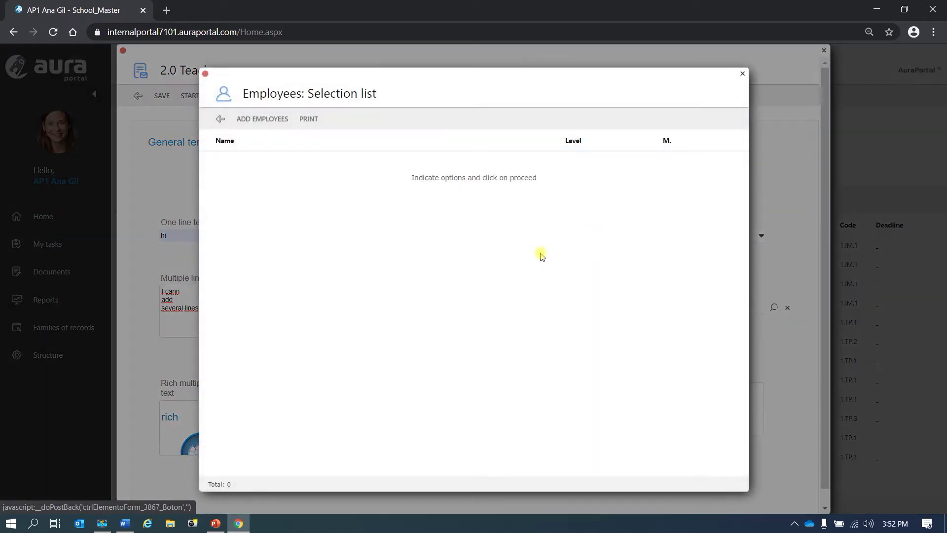
left_click(274, 125)
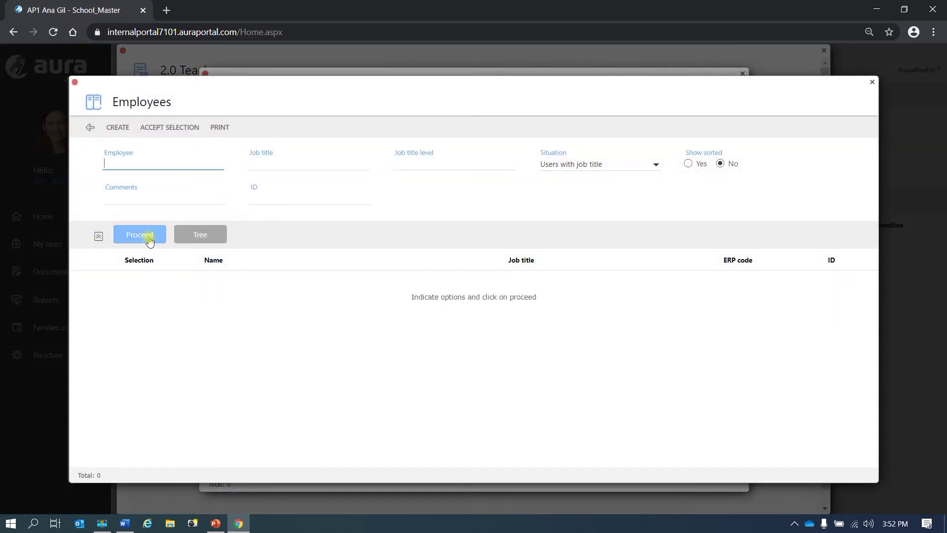
left_click(146, 240)
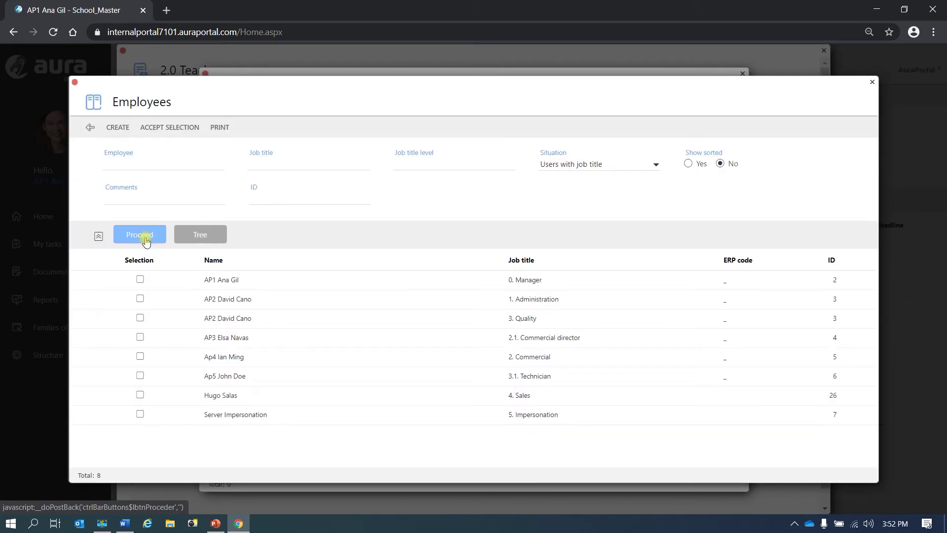
left_click(140, 280)
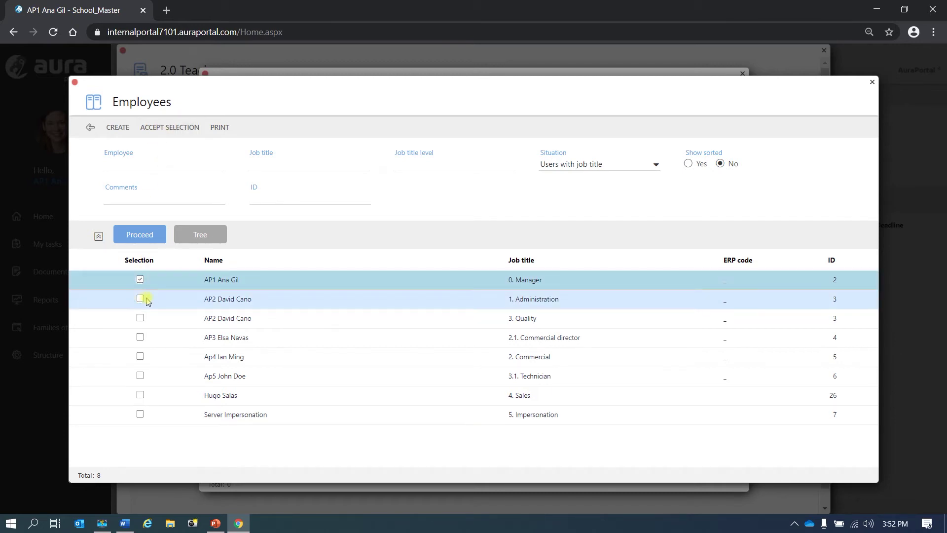
left_click(140, 299)
left_click(140, 280)
left_click(166, 127)
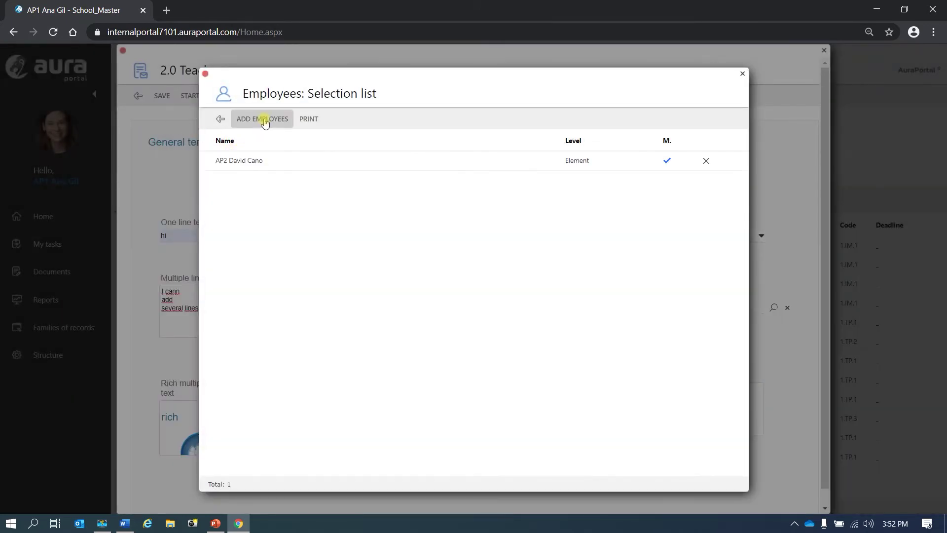
left_click(264, 121)
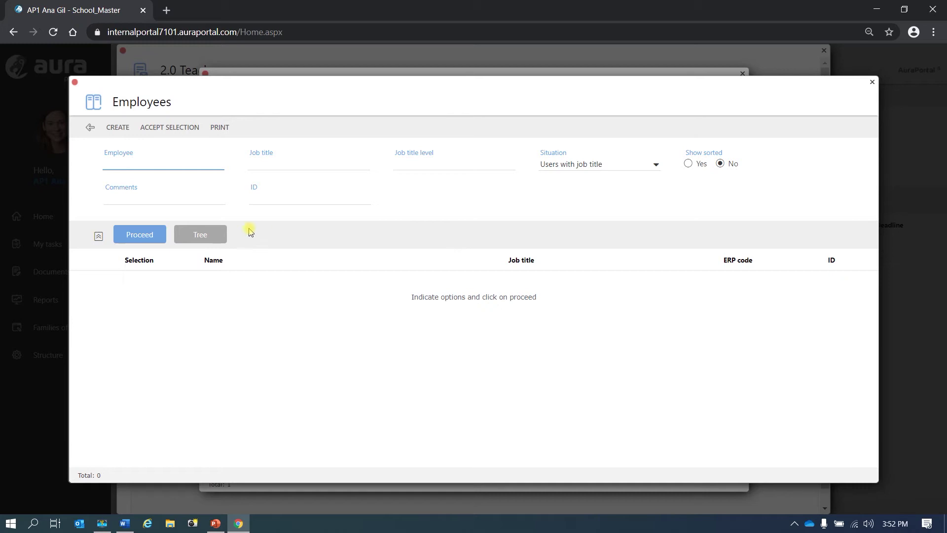
left_click(96, 130)
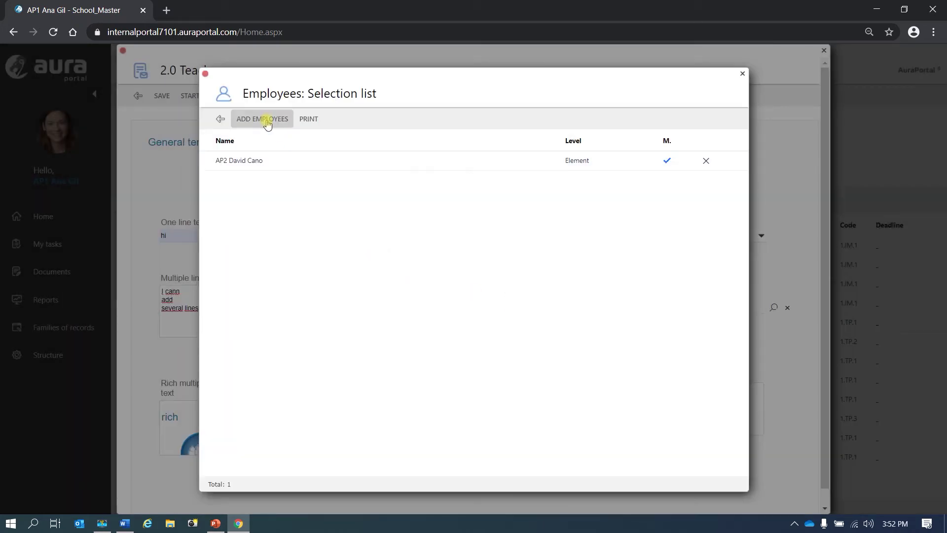
left_click(220, 119)
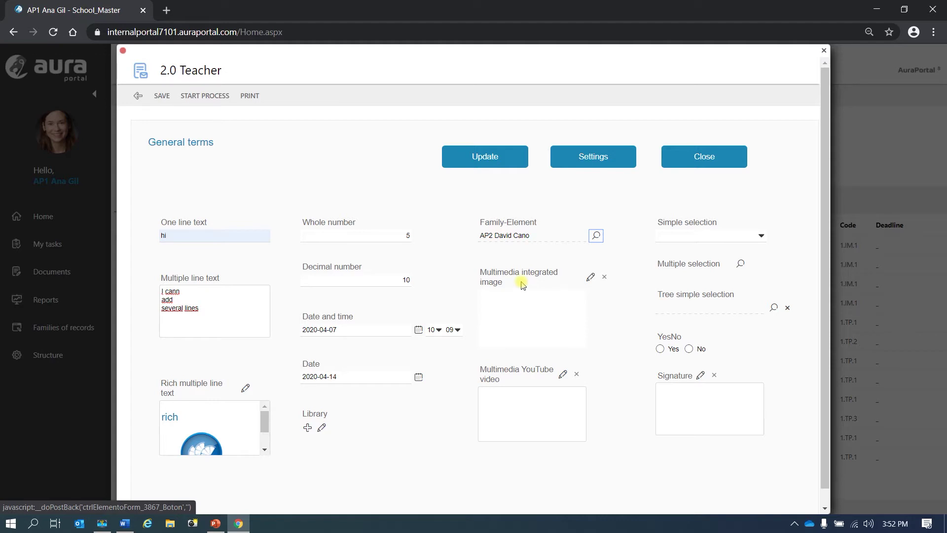
Add the Desktop file 1412Image_.jpg to the Multimedia integrated image field and save the image
left_click(591, 278)
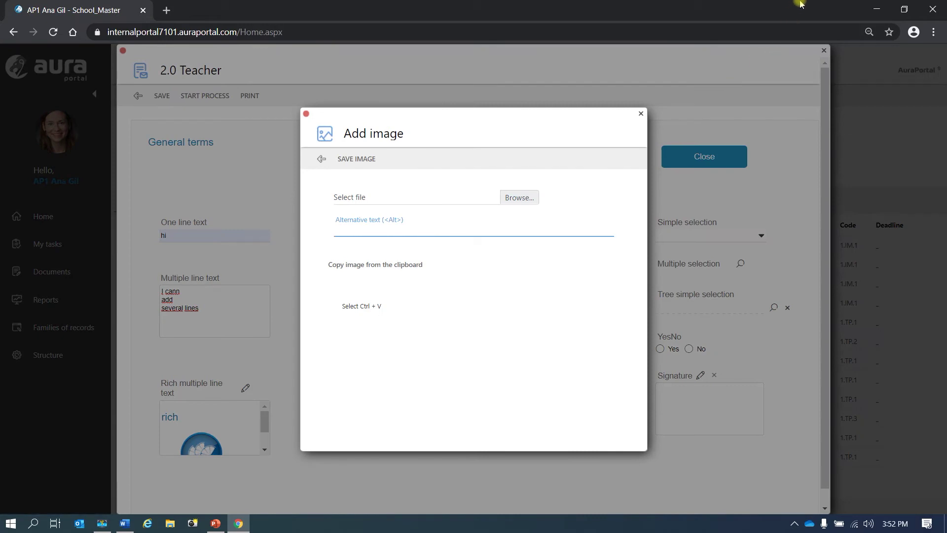
left_click_drag(801, 4, 775, 2)
left_click(521, 198)
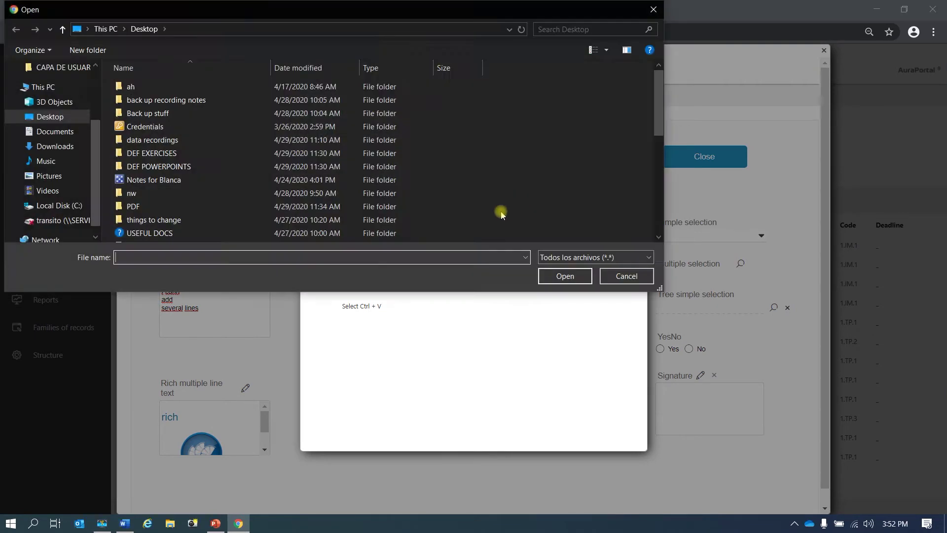
scroll(188, 157, "down", 4)
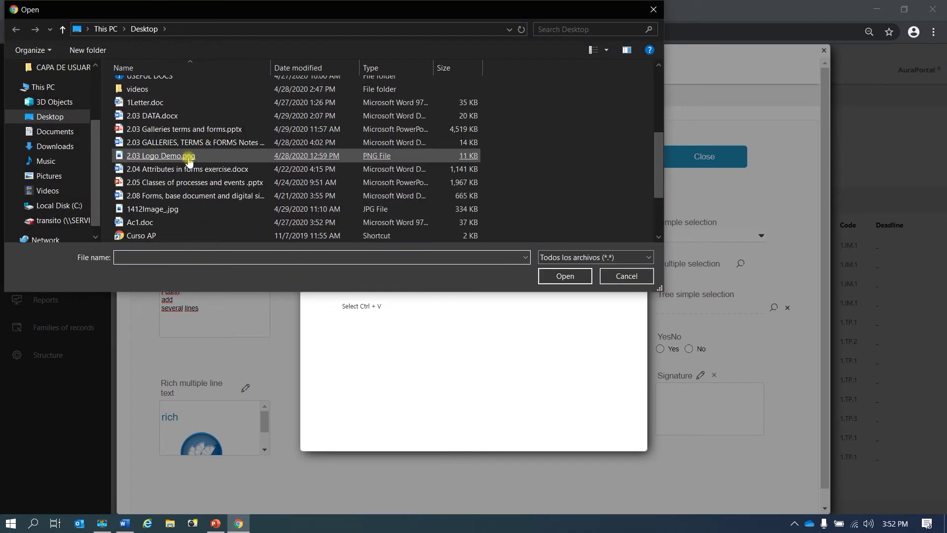
scroll(190, 163, "down", 1)
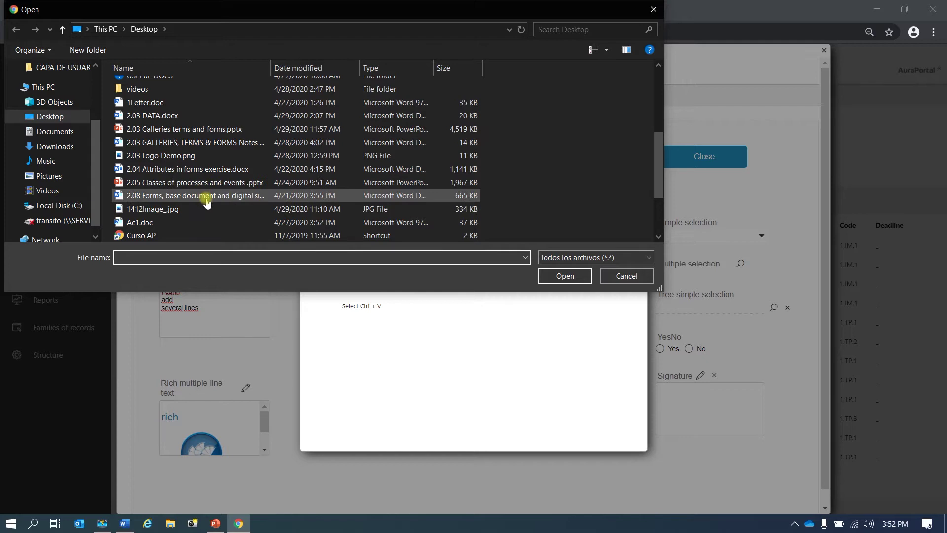
double_click(244, 170)
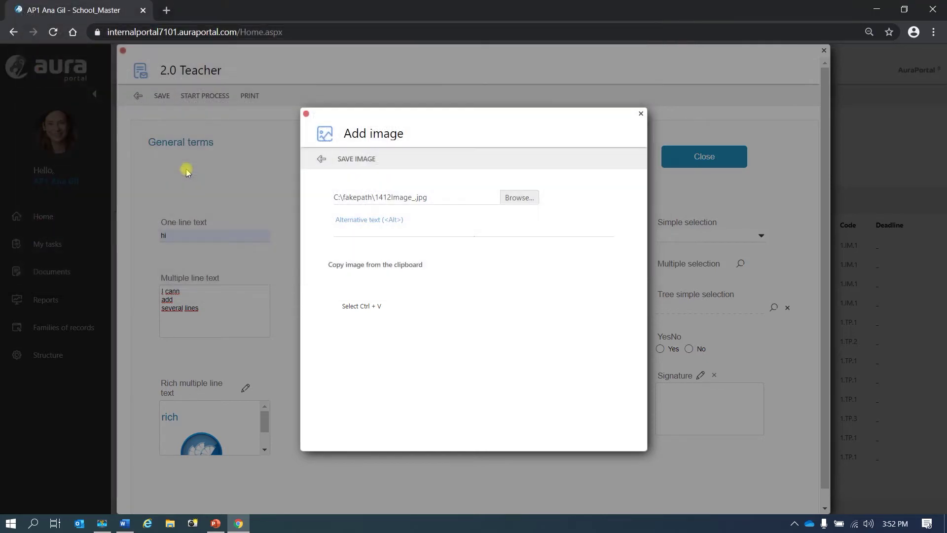
left_click(370, 159)
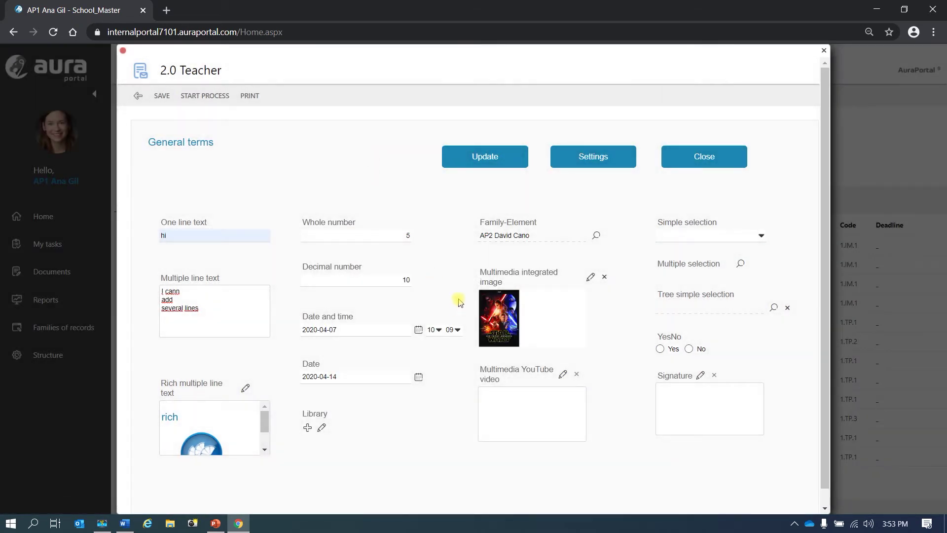
Paste the copied YouTube link or code into the Multimedia YouTube video field and save the video
left_click(563, 375)
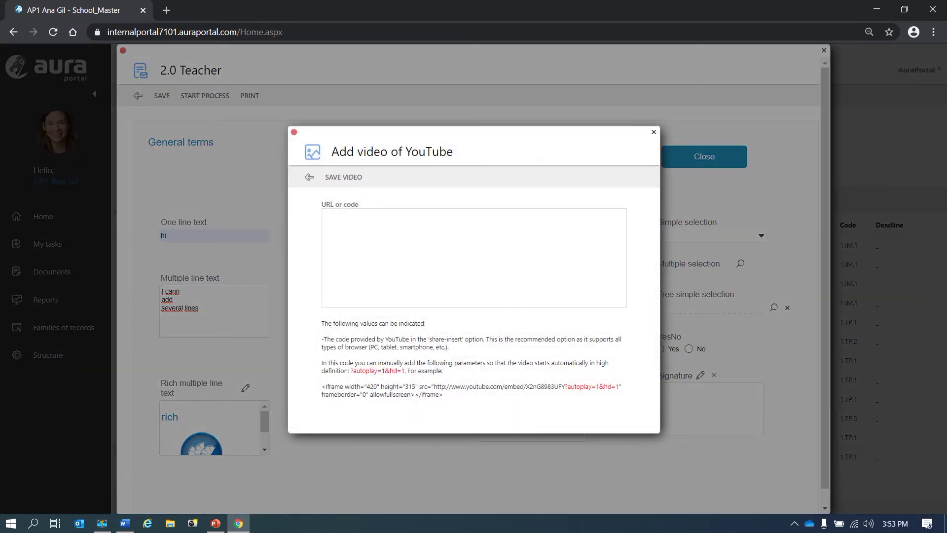
key("alt+Tab")
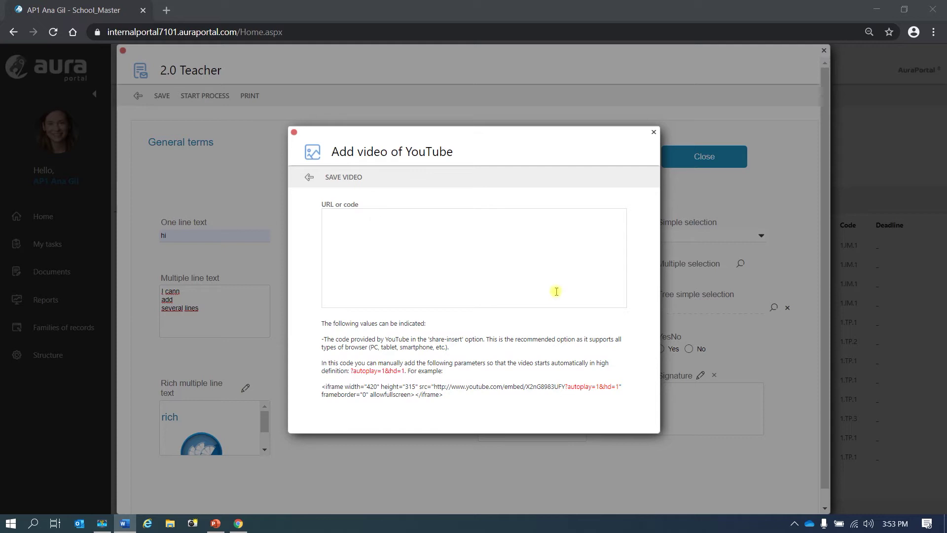
left_click(340, 221)
right_click(339, 221)
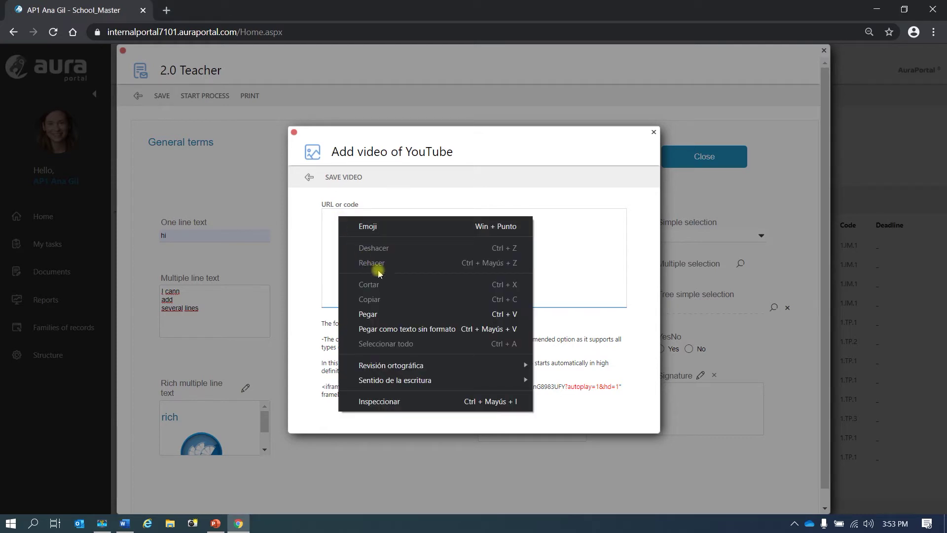
left_click(369, 309)
left_click(344, 176)
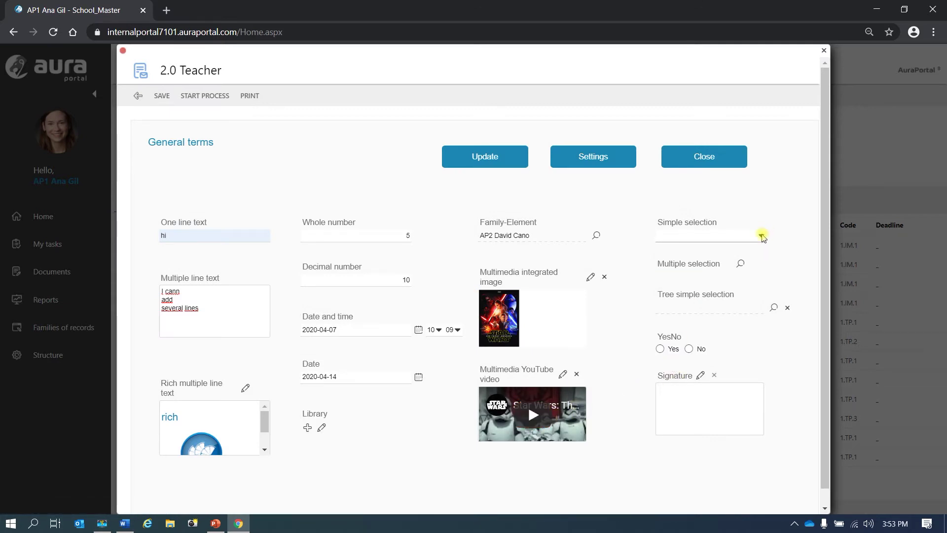
Choose Simple selection 2 for Simple selection, and accept Multiple option 1 and Multiple option 2 for Multiple selection
left_click(763, 237)
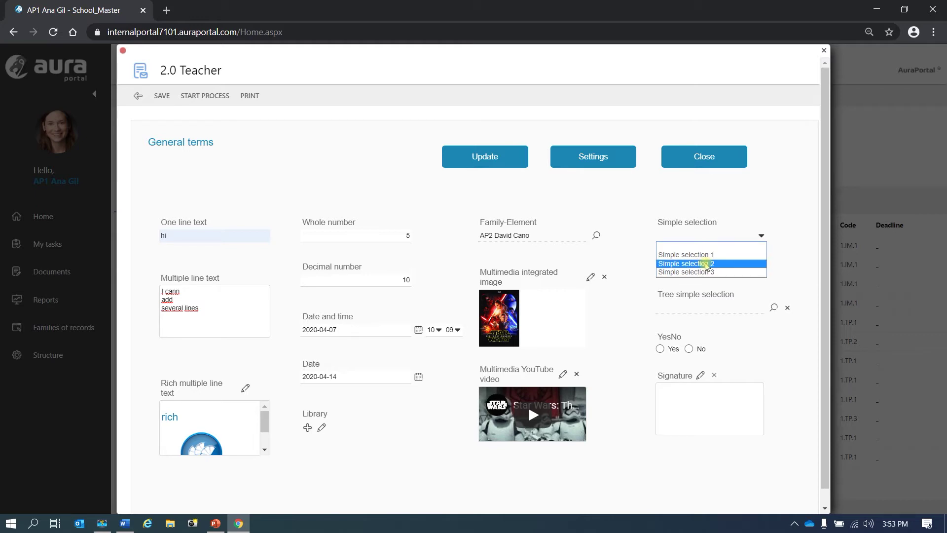
left_click(707, 264)
left_click(740, 265)
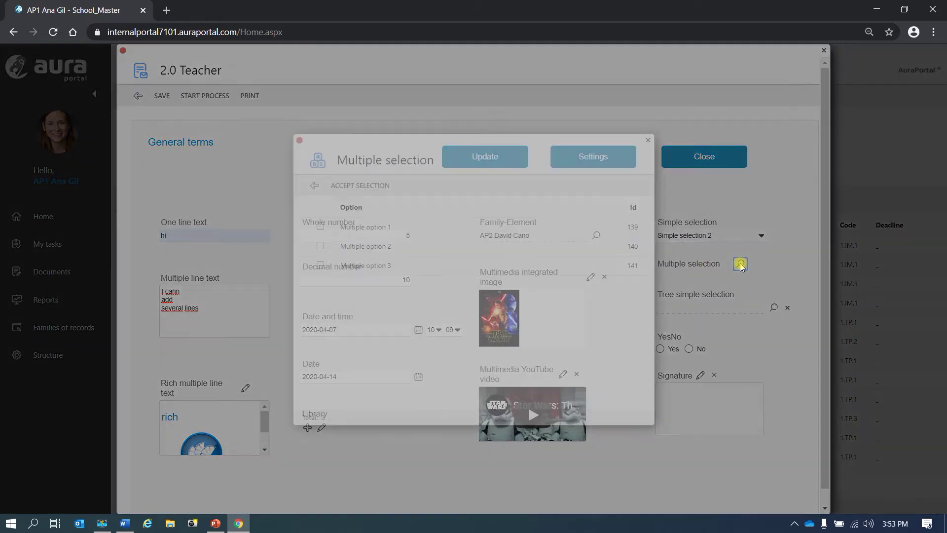
left_click(320, 227)
left_click(322, 247)
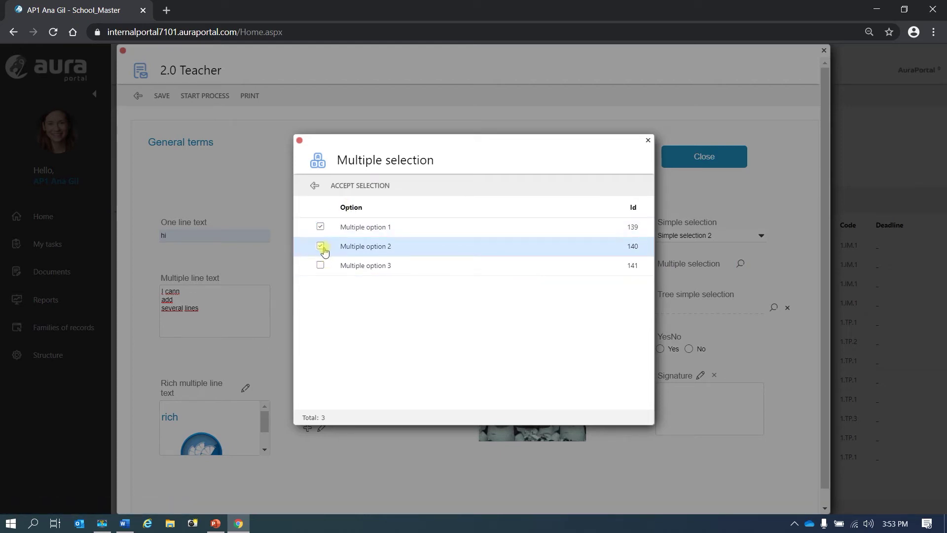
left_click(375, 186)
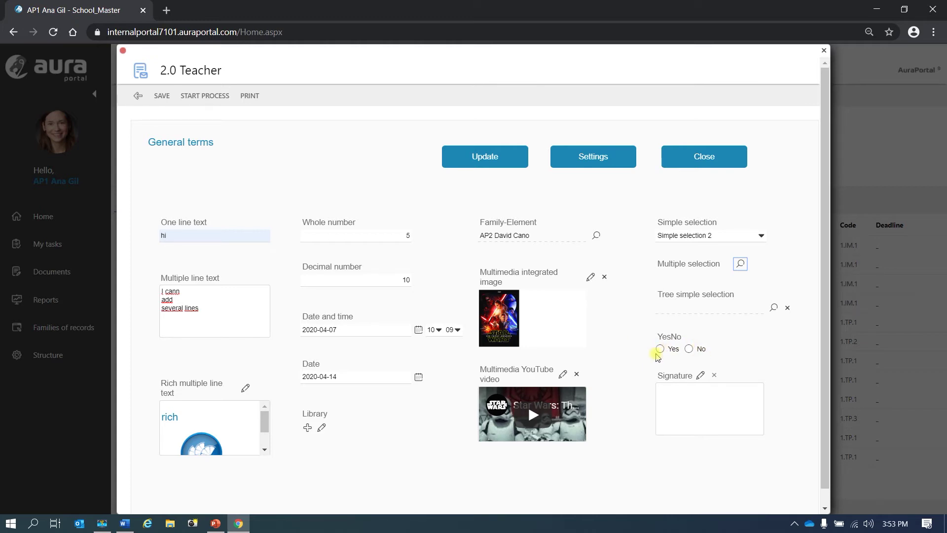
Answer Yes in the YesNo field and add the signature to the Signature field
left_click(660, 350)
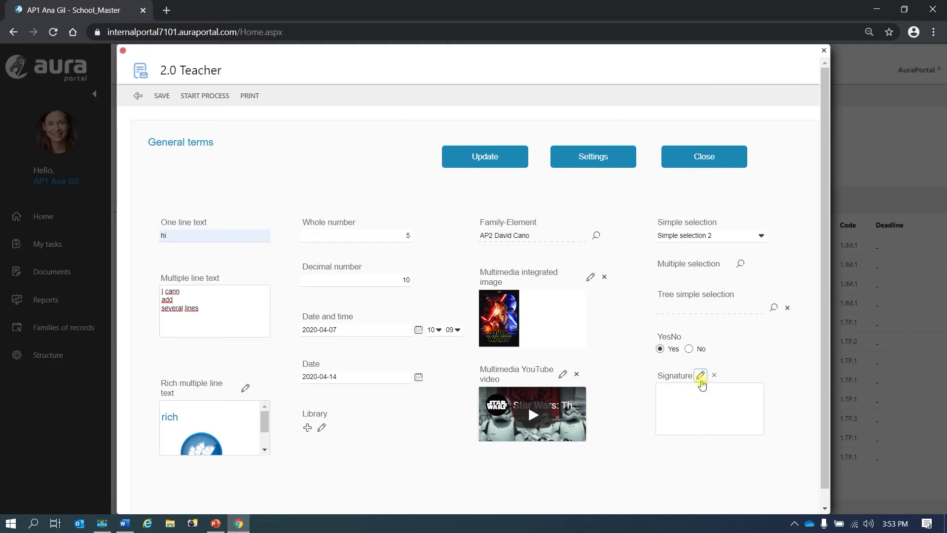
left_click(701, 377)
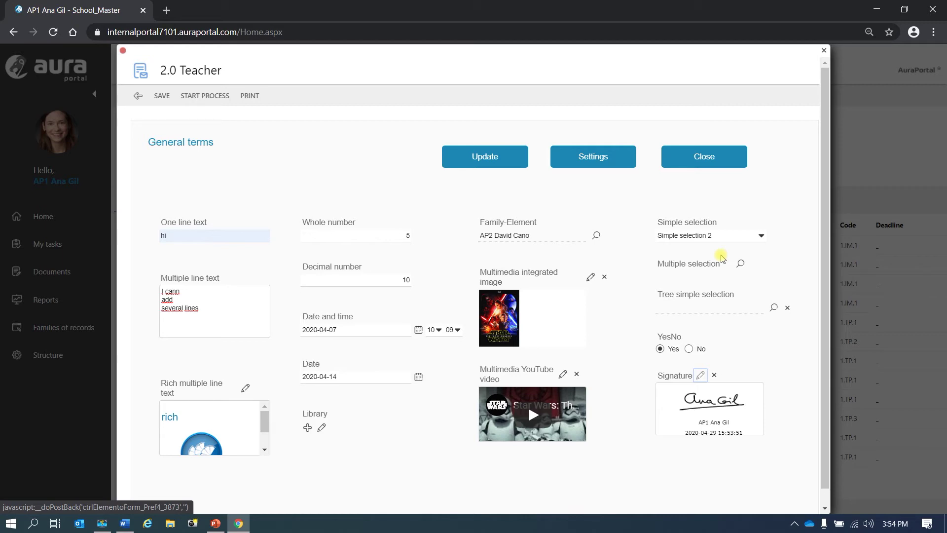
Close the General terms form, leave the 2.0 Teacher process, and open the Terms dictionary from Structure
left_click(717, 161)
left_click(137, 96)
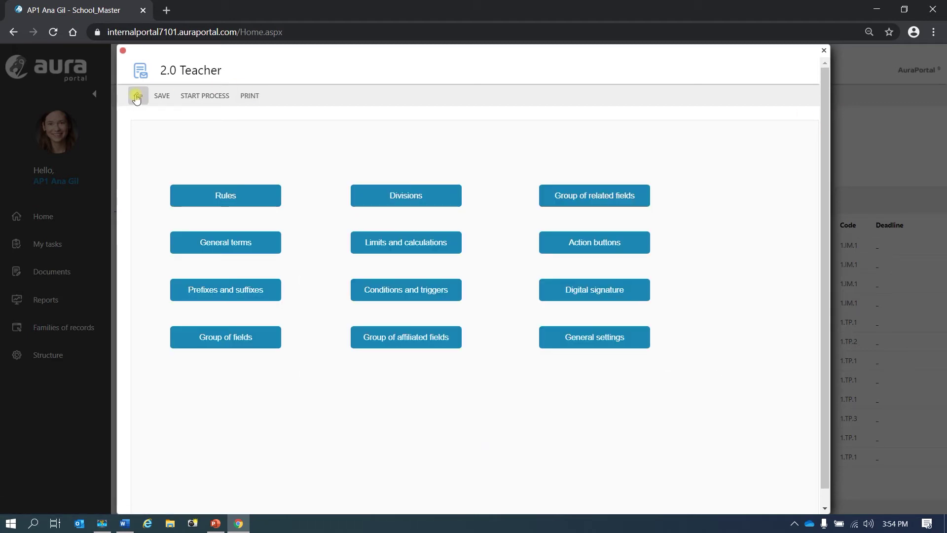
left_click(139, 97)
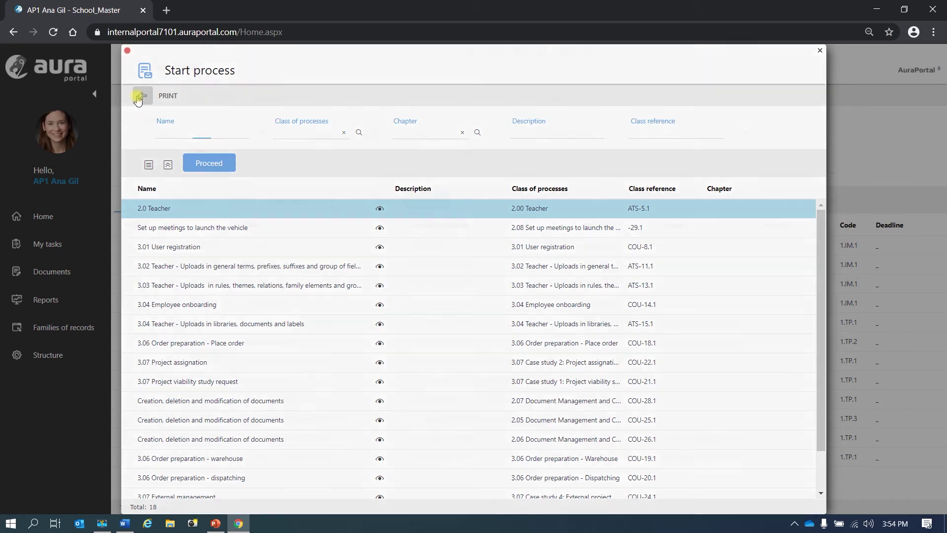
left_click(48, 356)
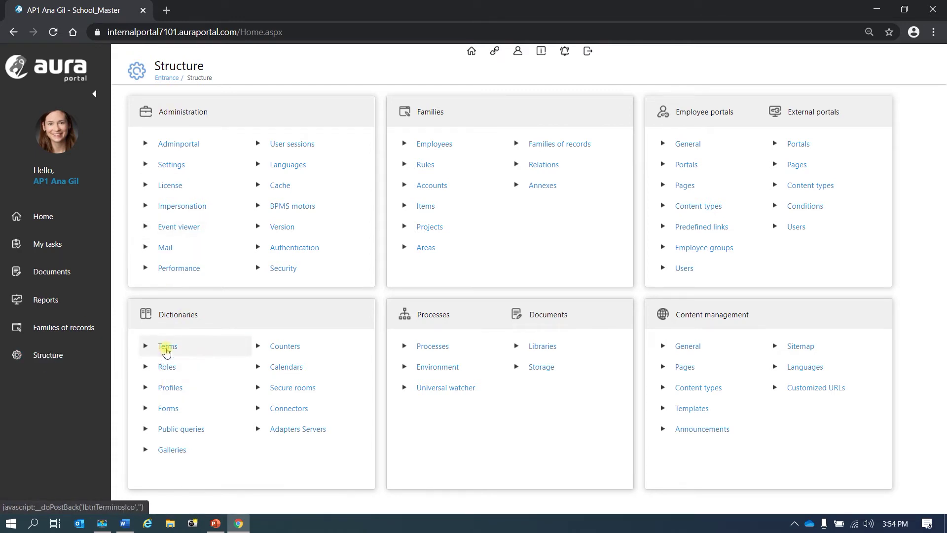
left_click(167, 347)
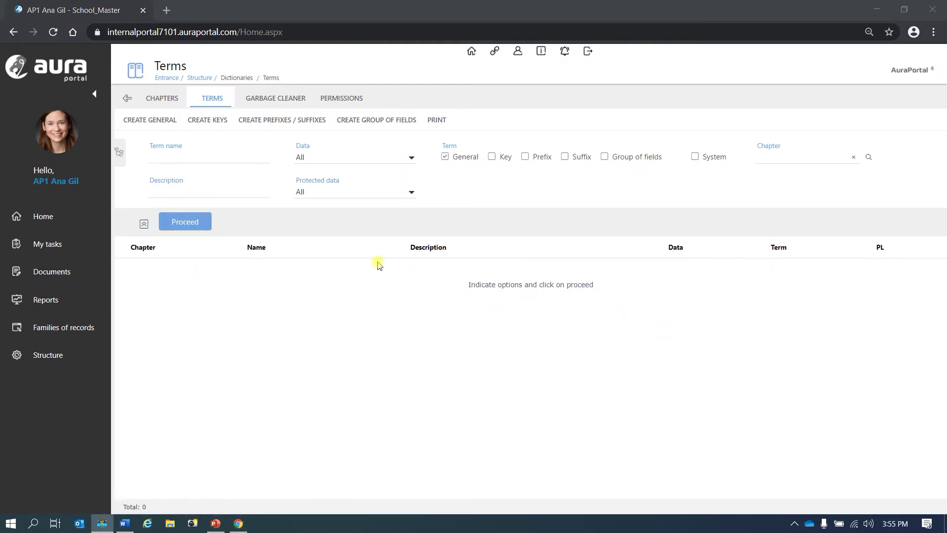
Try to create a general term named Text demo in the Demo chapter with the One line text data type
left_click(147, 122)
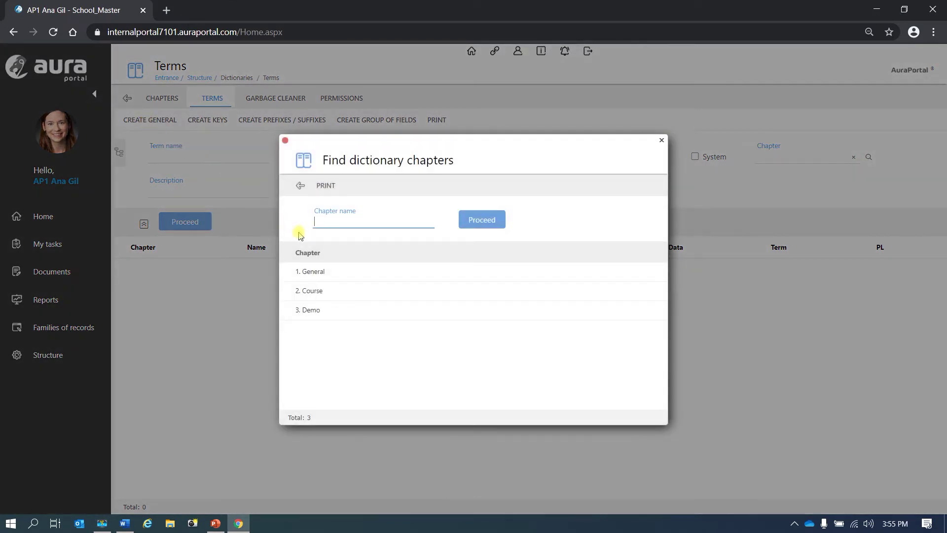
left_click(328, 311)
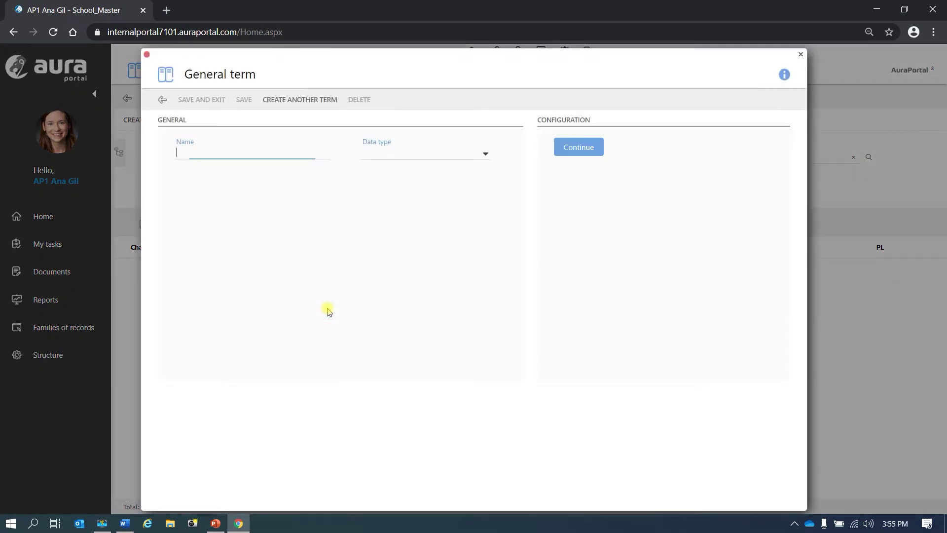
right_click(200, 150)
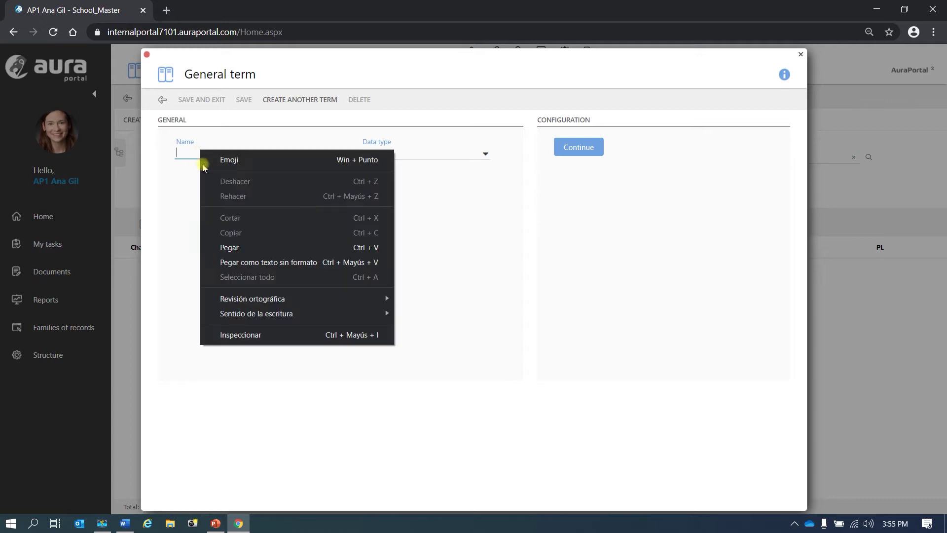
left_click(242, 247)
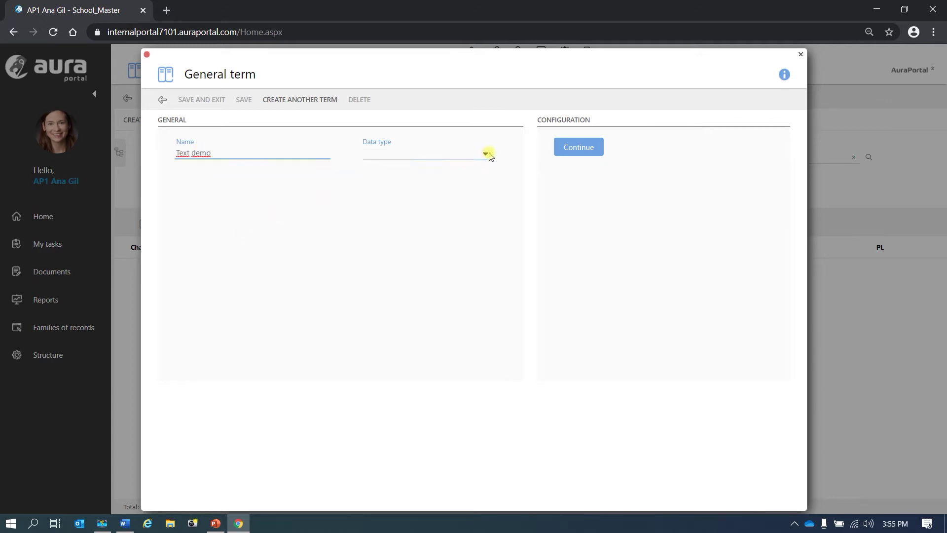
left_click(486, 154)
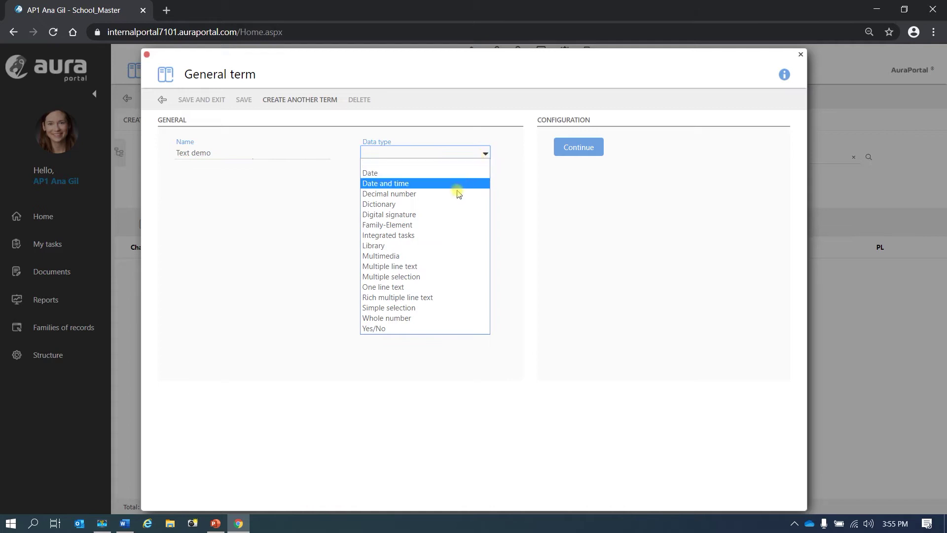
left_click(452, 286)
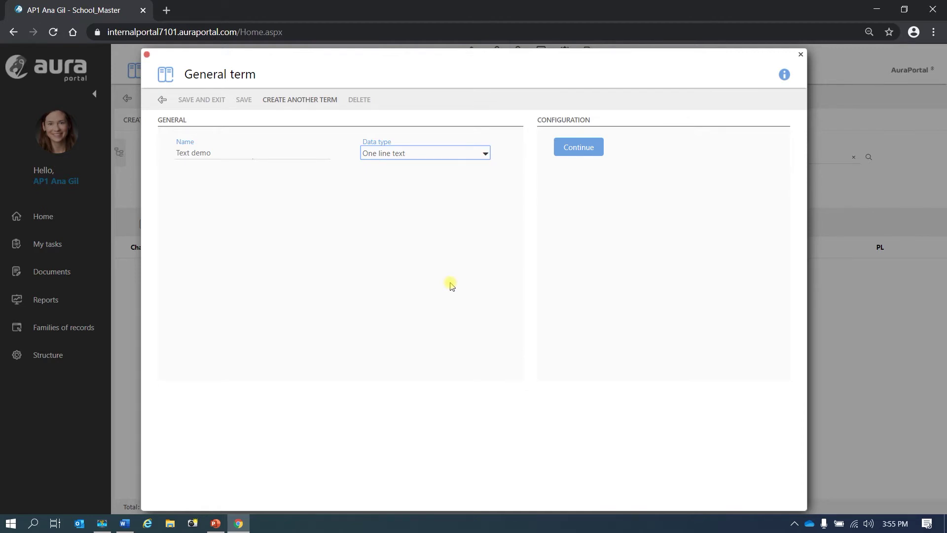
left_click(587, 153)
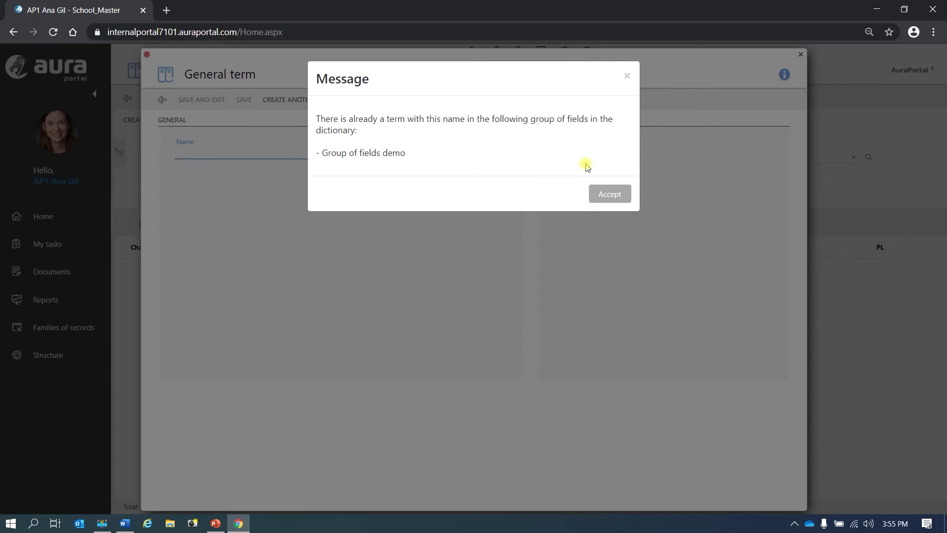
left_click(605, 194)
Name the one line text term Text demo 1 and continue to its configuration
left_click(197, 155)
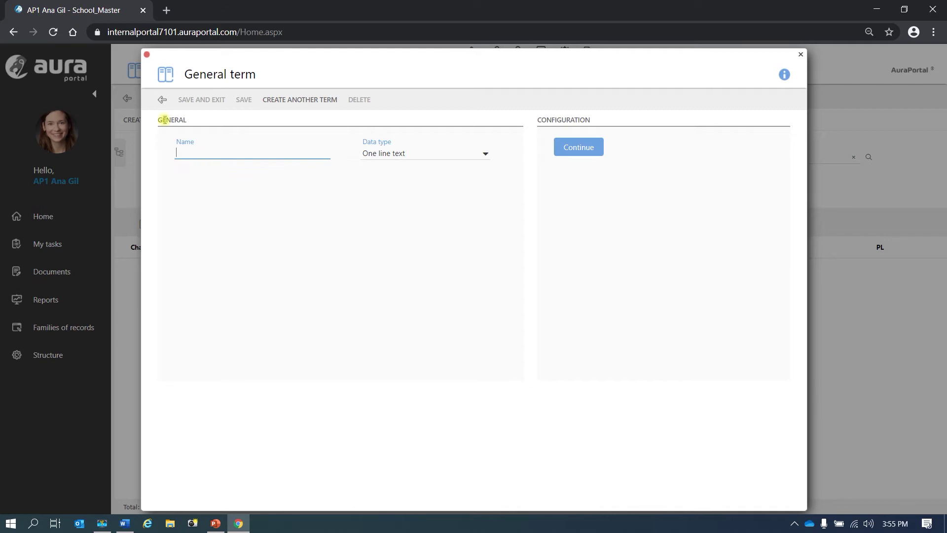
right_click(190, 152)
left_click(220, 248)
type("1")
left_click(586, 149)
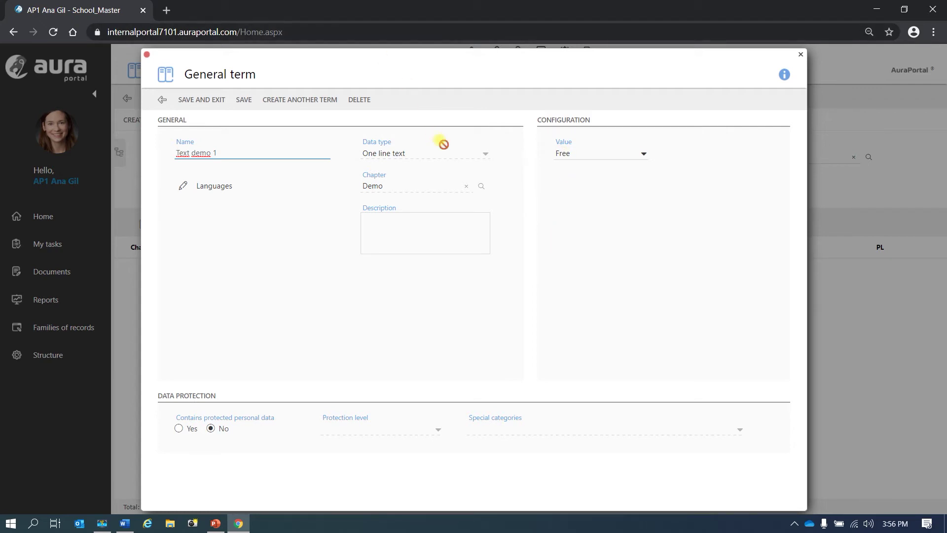
Set the Value configuration of Text demo 1 to Free and save the term
left_click(643, 154)
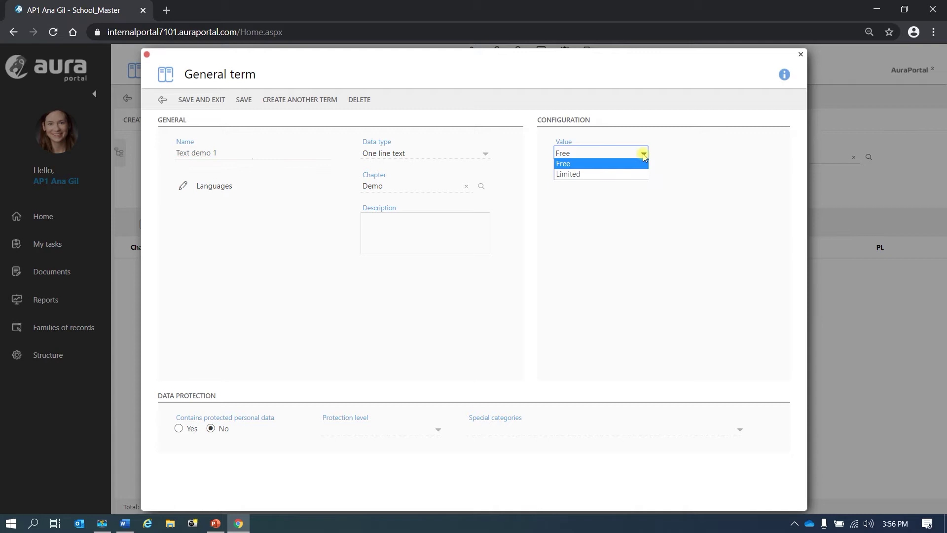
left_click(605, 165)
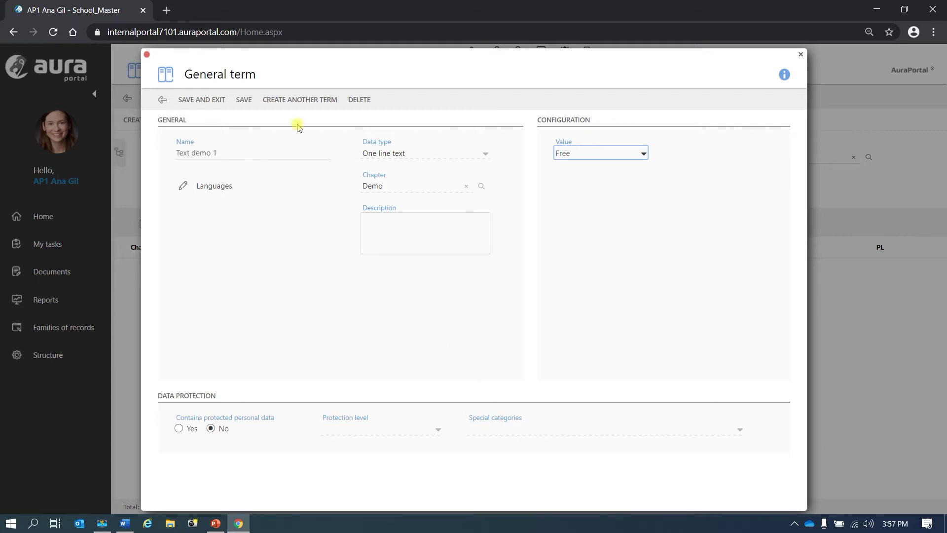
left_click(247, 100)
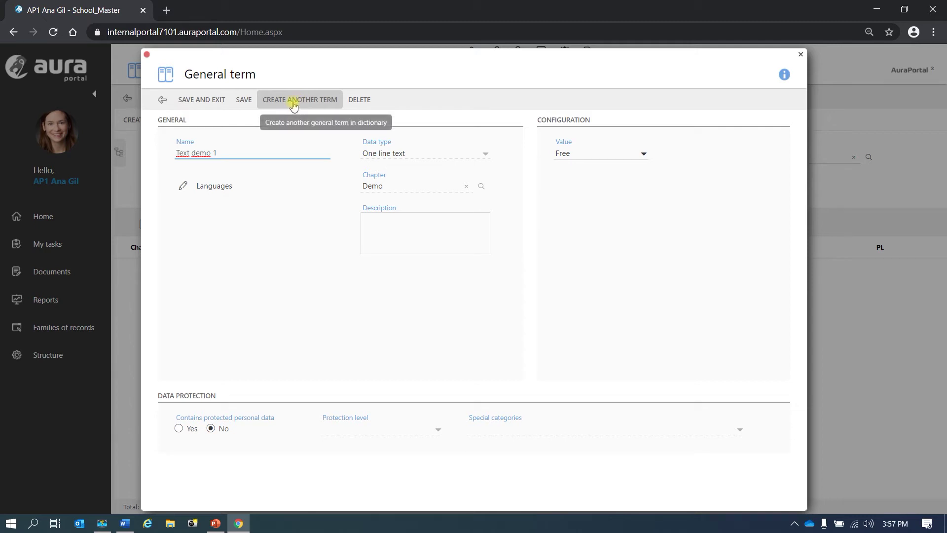
Create another general term named Simple selection demo with the Simple selection data type and continue to its configuration
left_click(297, 99)
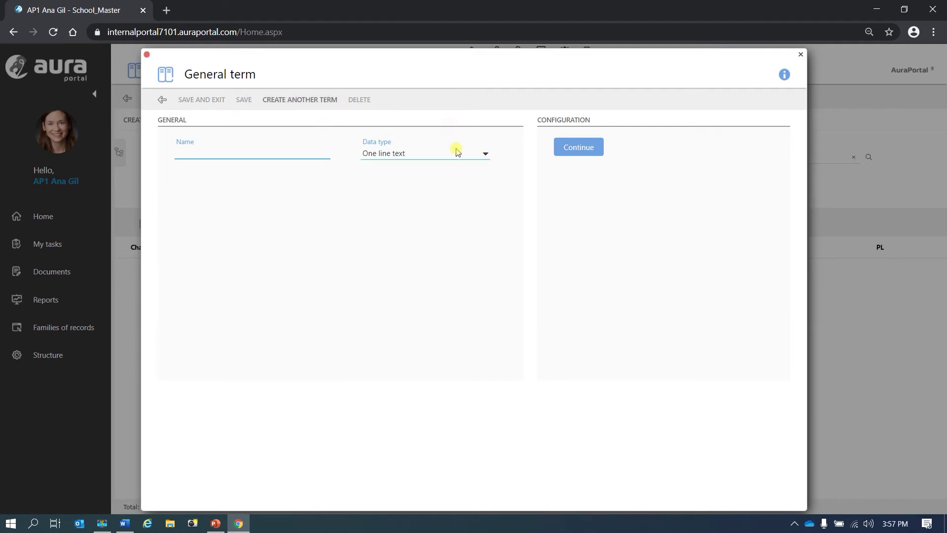
left_click(486, 157)
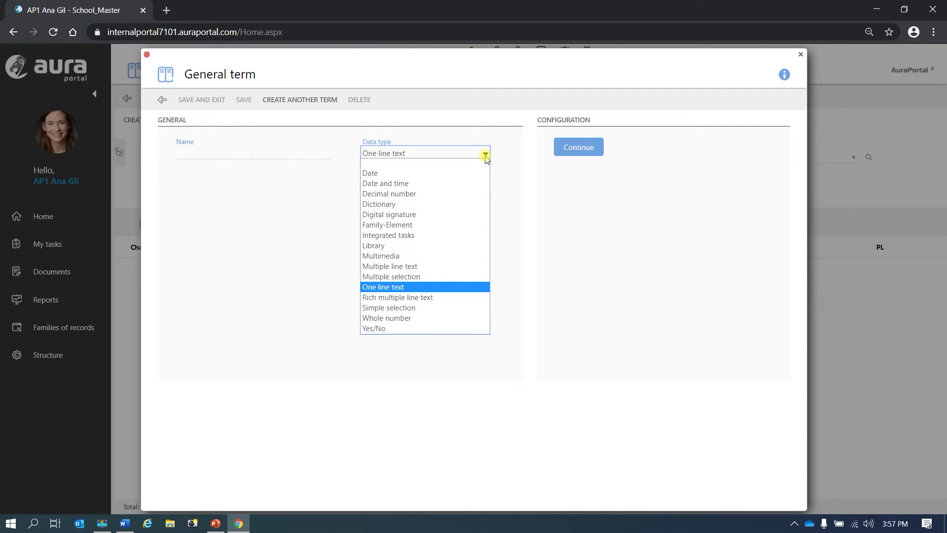
left_click(425, 307)
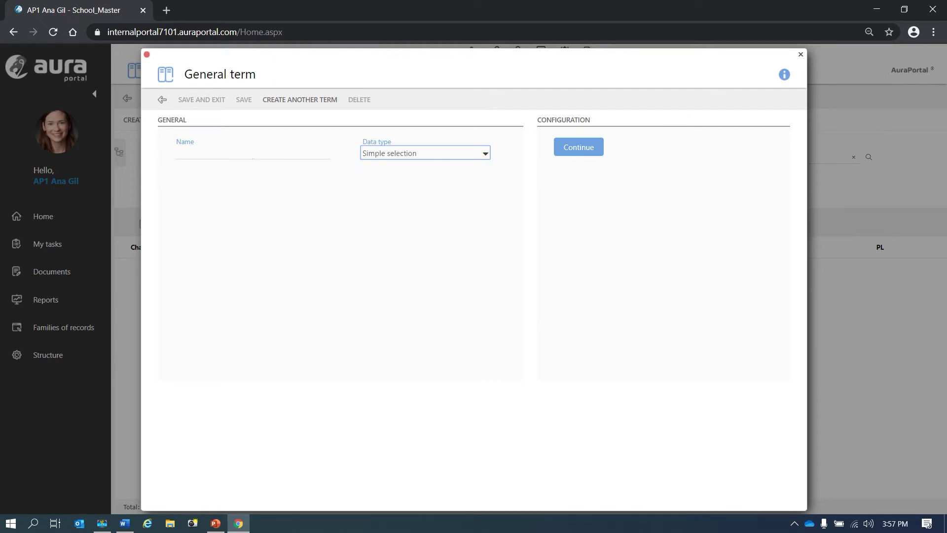
key("alt+Tab")
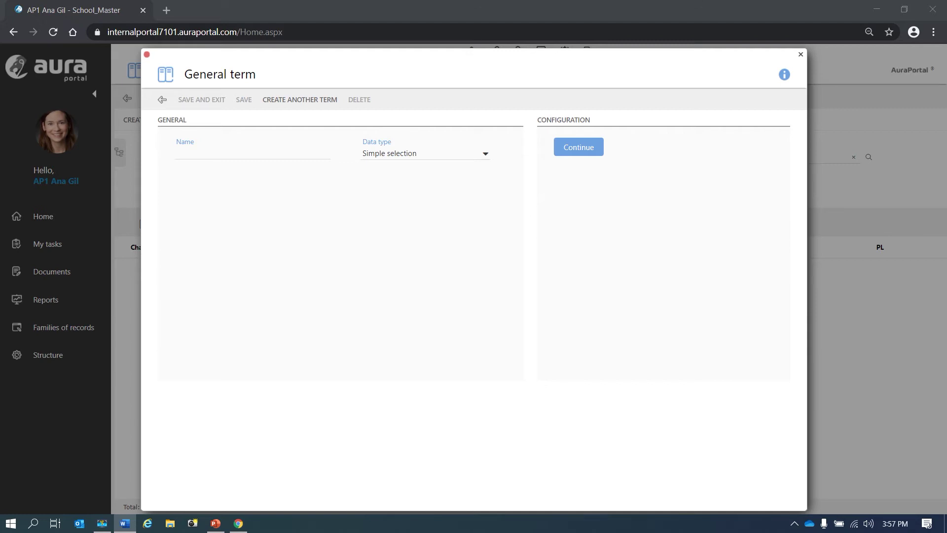
left_click(184, 154)
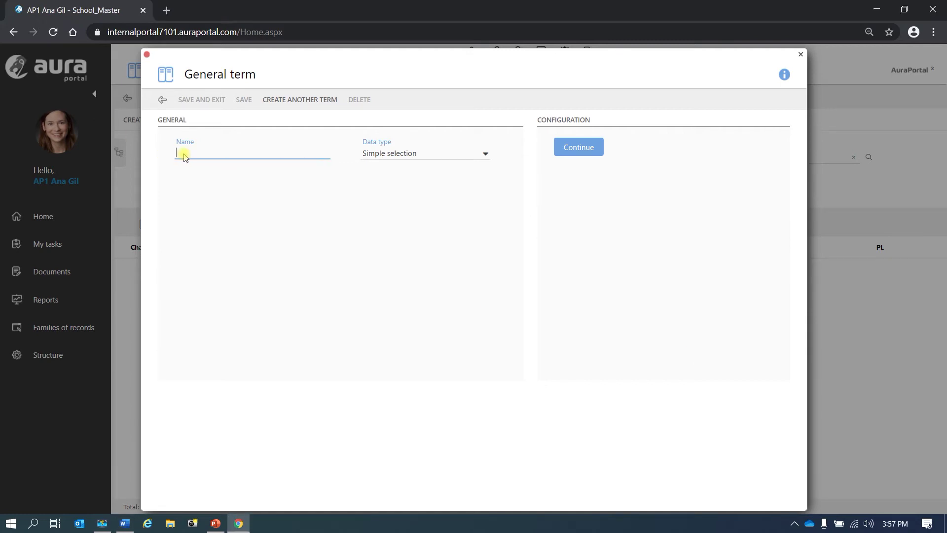
right_click(184, 154)
left_click(233, 249)
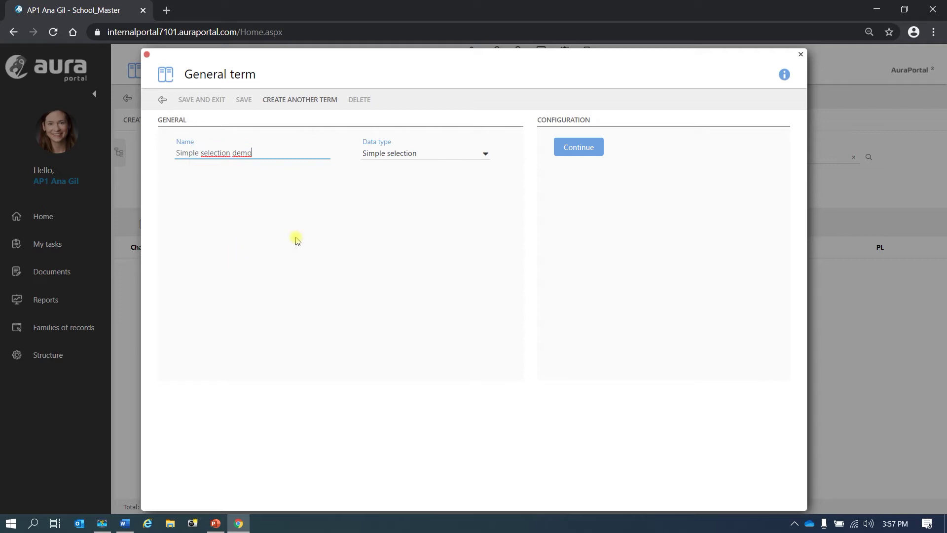
left_click(595, 150)
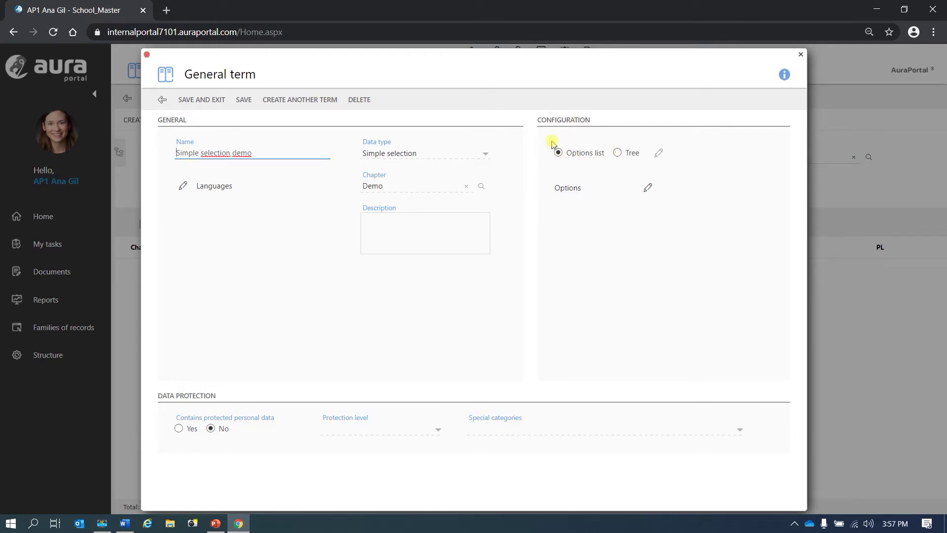
Add an option named Demo 1 to the options list of Simple selection demo and save it
left_click(647, 190)
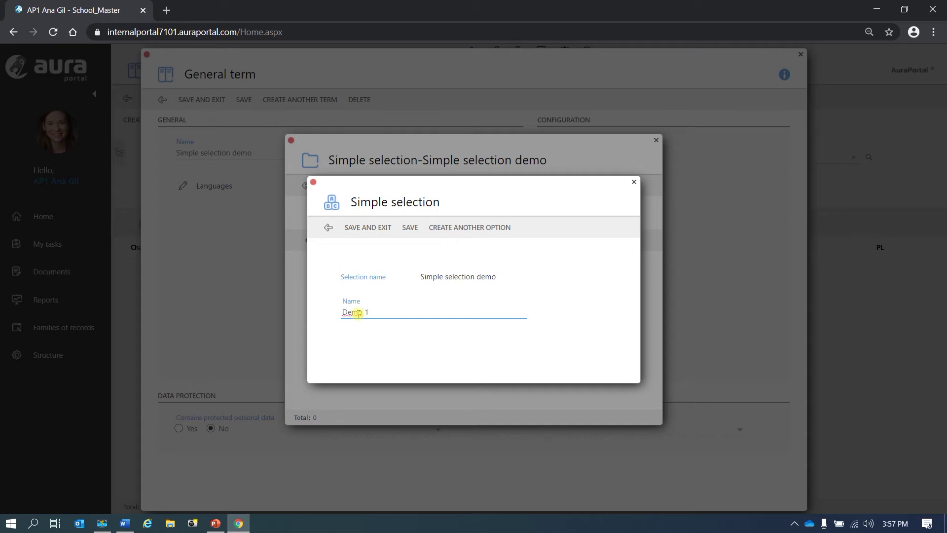
left_click_drag(378, 312, 337, 312)
right_click(356, 313)
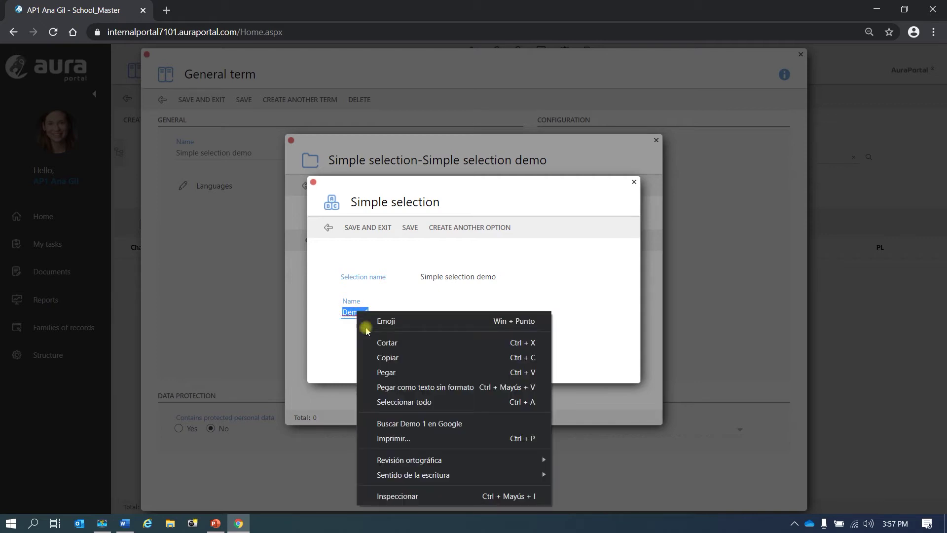
left_click(398, 359)
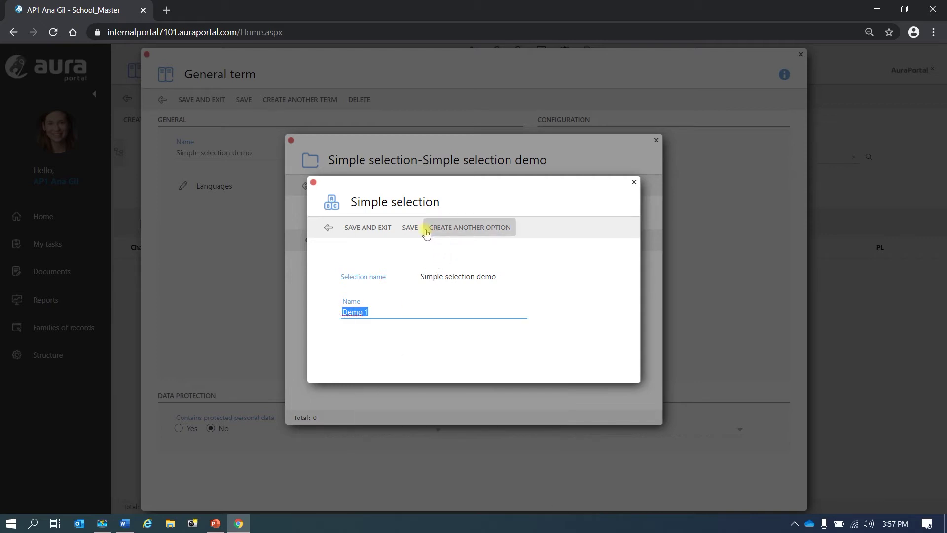
left_click(410, 230)
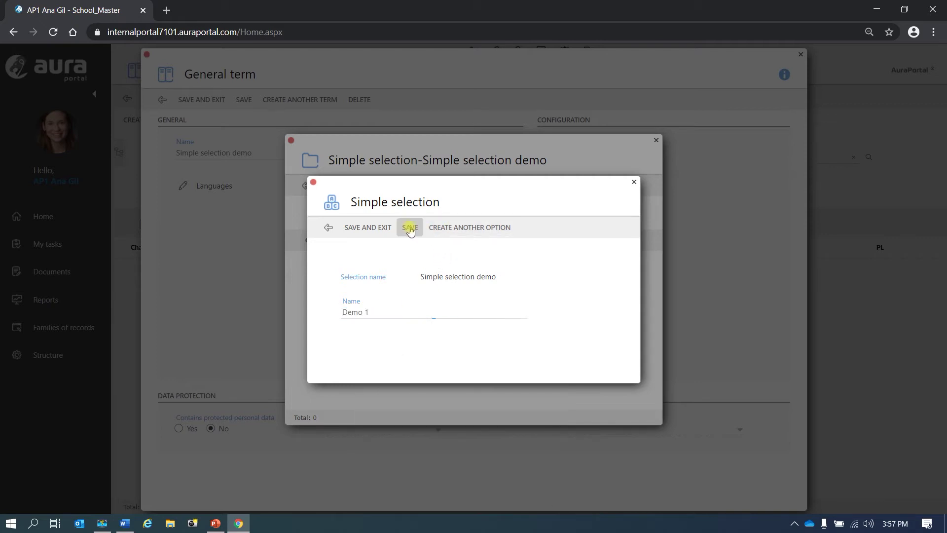
Create another option named Demo 2 for Simple selection demo and save it
left_click(462, 228)
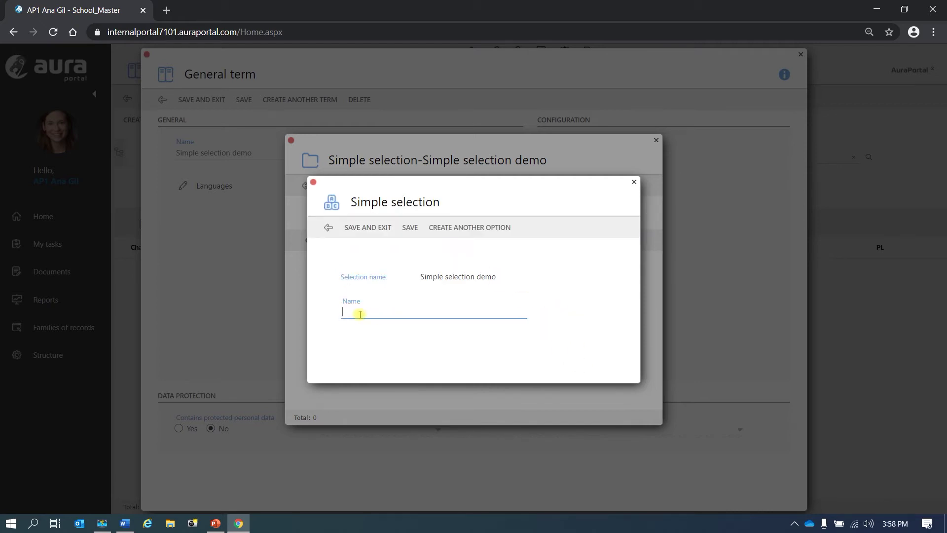
right_click(360, 314)
left_click(400, 413)
left_click(409, 227)
Add a third option named Demo 3, then save the options list and the Simple selection demo term
left_click(464, 231)
right_click(359, 314)
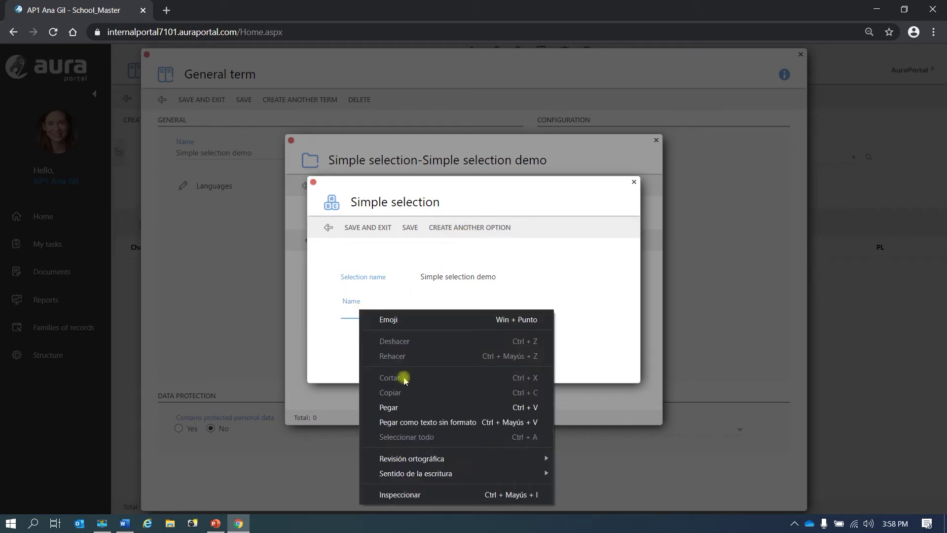
left_click(407, 406)
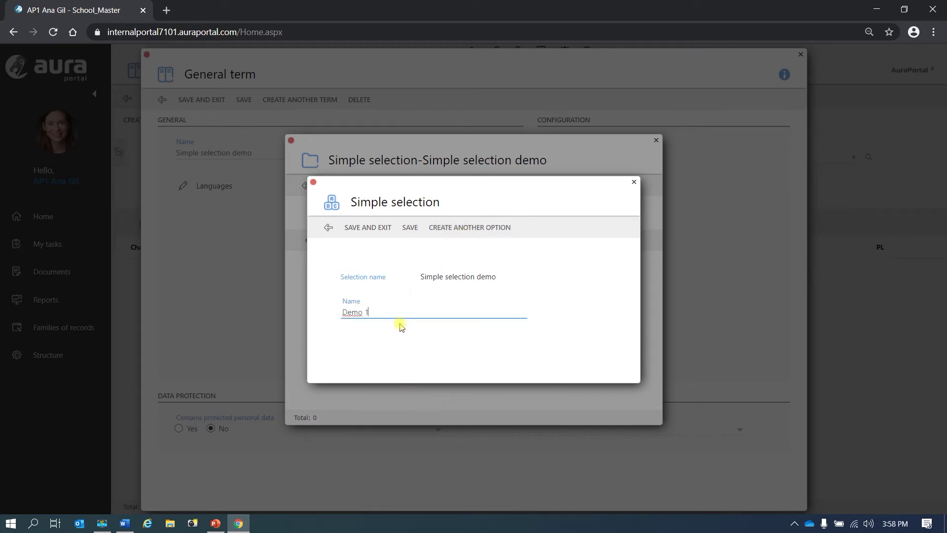
left_click(410, 227)
left_click(370, 228)
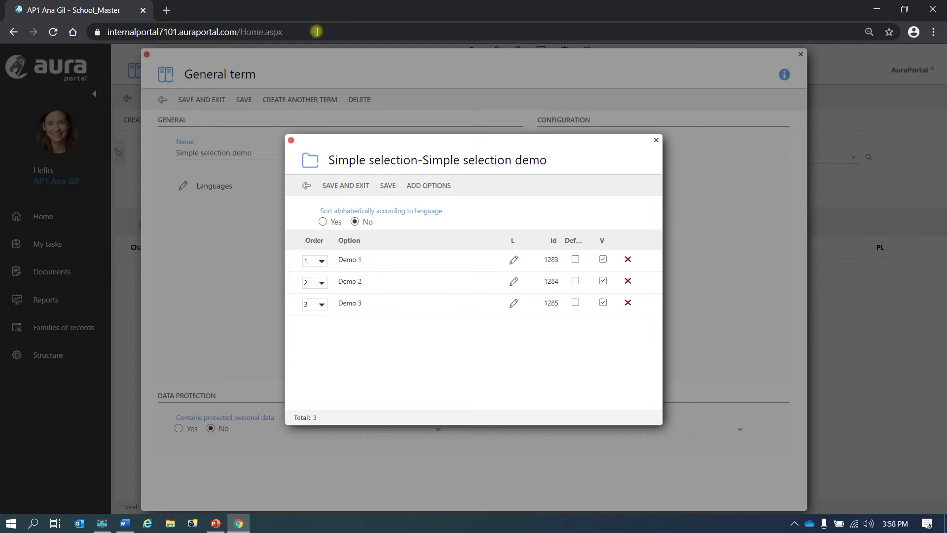
left_click(351, 188)
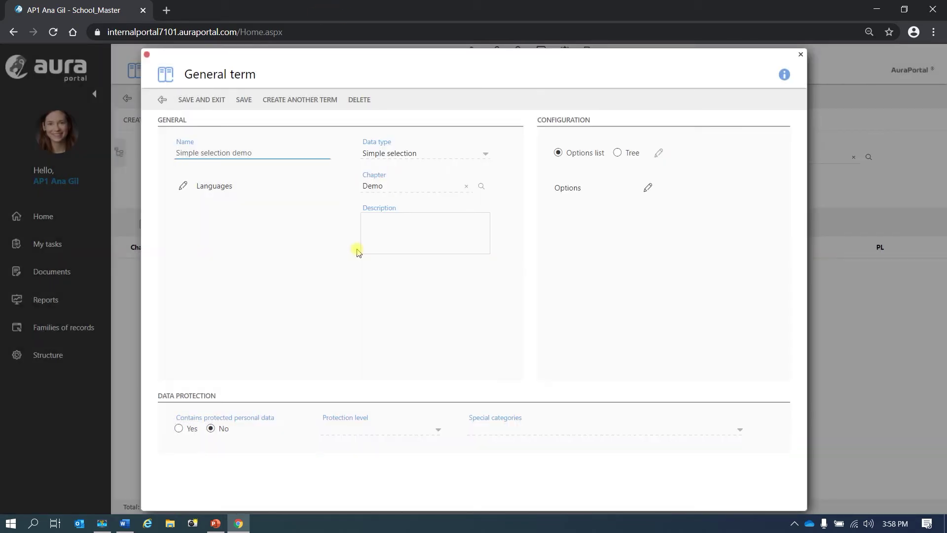
left_click(243, 105)
Create another general term named Multiple demo with the Multiple selection data type and continue to its configuration
left_click(299, 99)
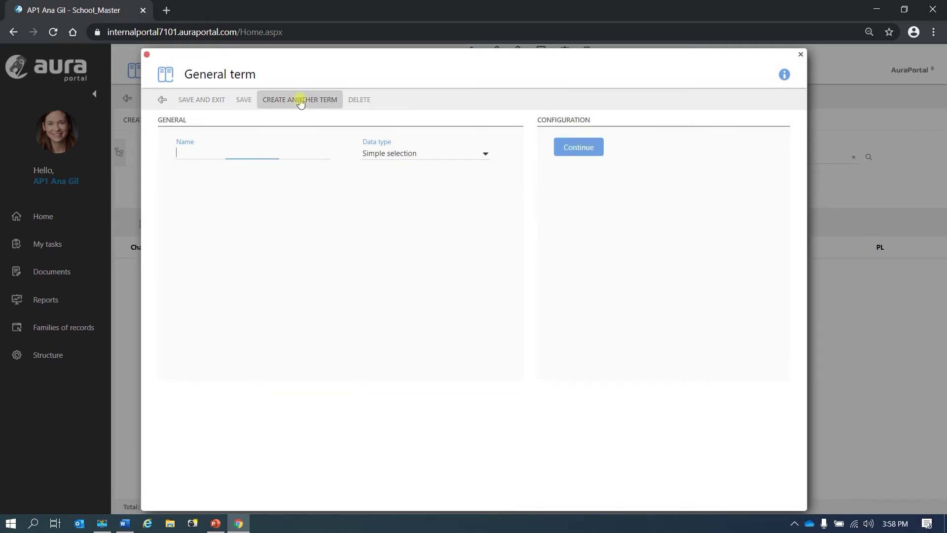
left_click(484, 155)
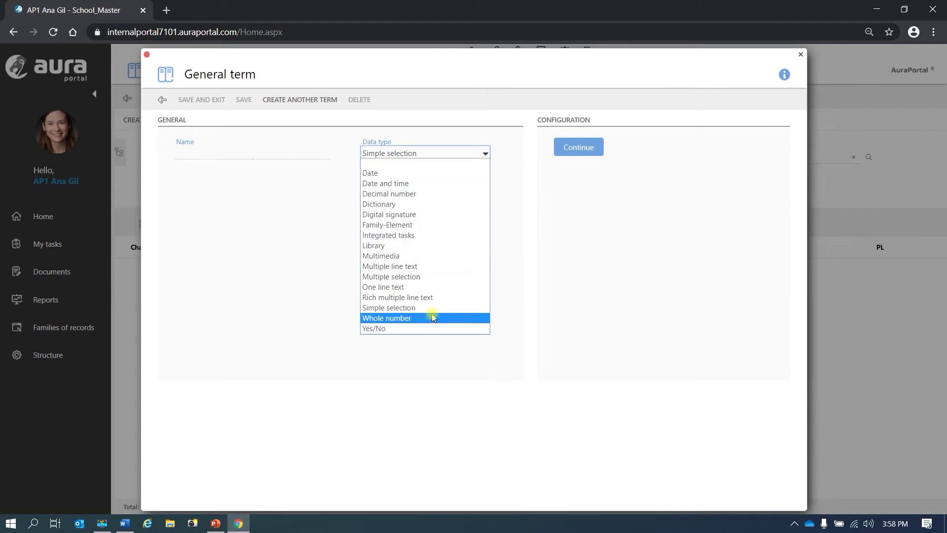
left_click(430, 277)
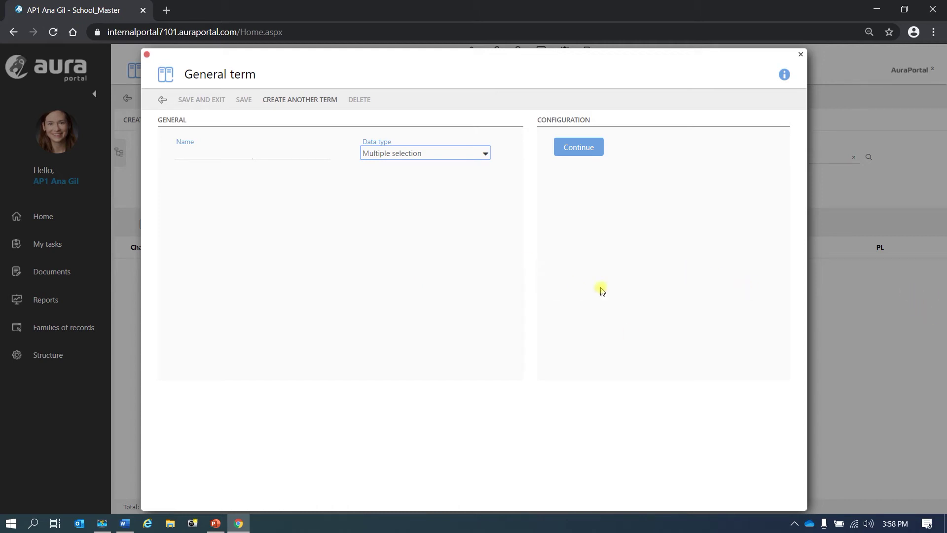
left_click(179, 152)
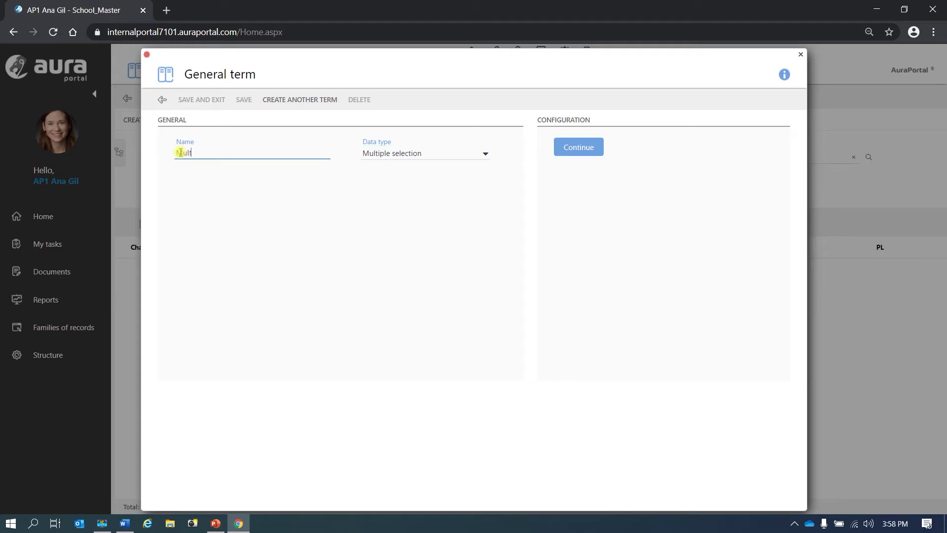
type("Multiple demo")
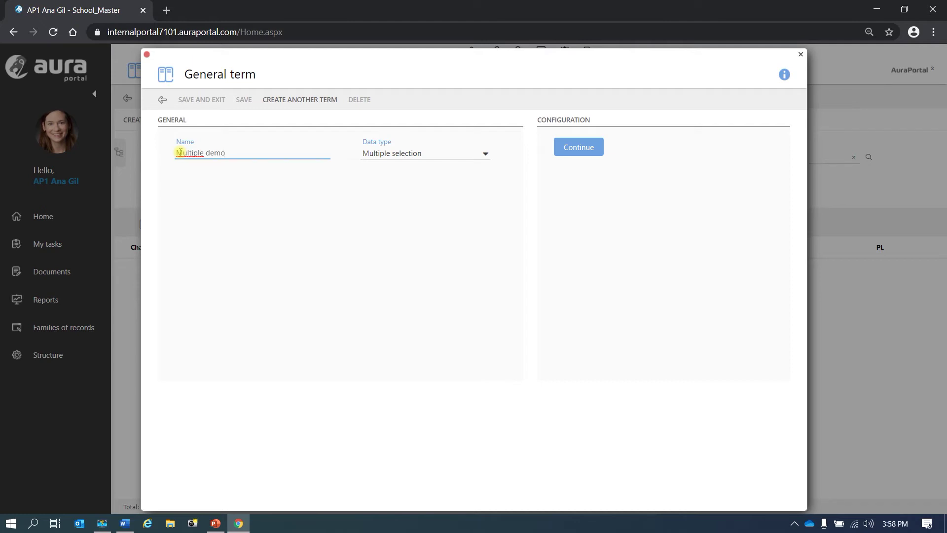
left_click(580, 150)
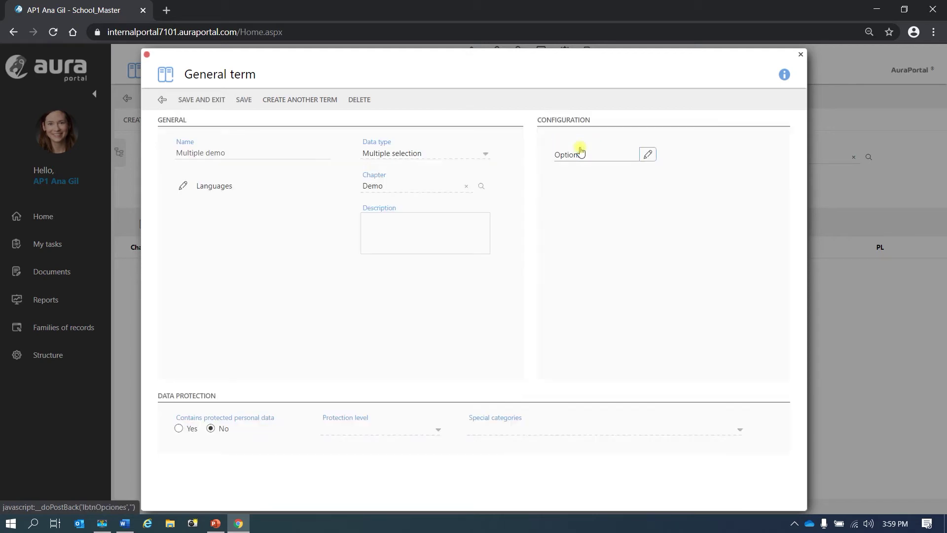
Add an option named Multiple 1 v to the options of Multiple demo and save it
left_click(648, 154)
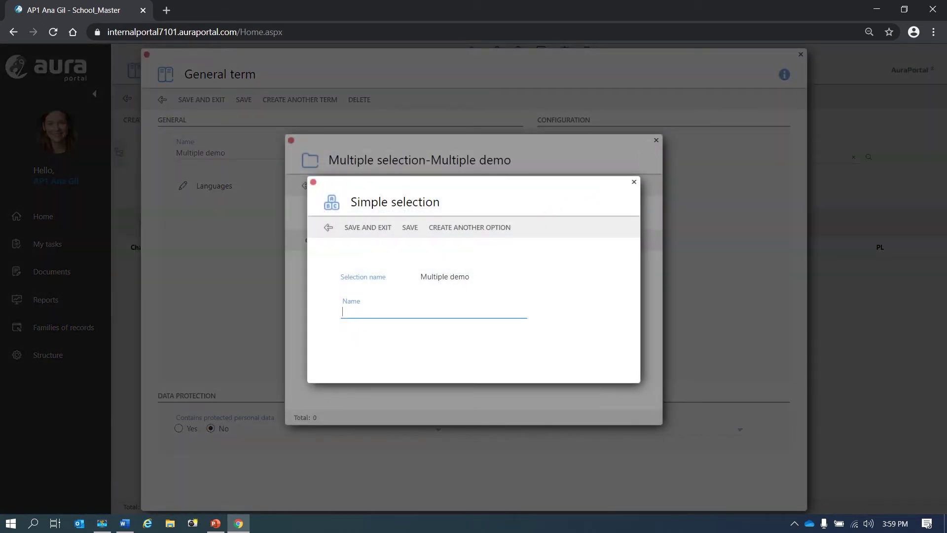
key("alt+Tab")
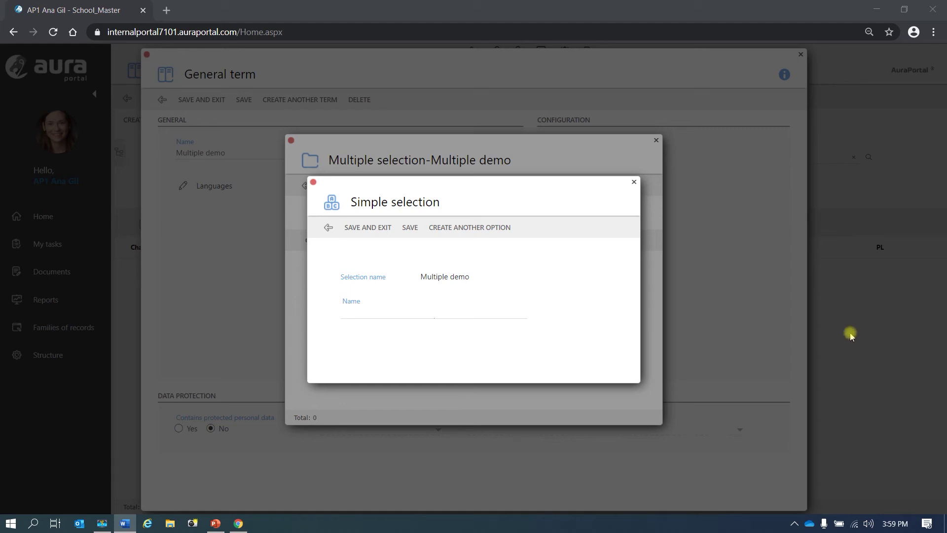
left_click(374, 313)
key("ctrl+v")
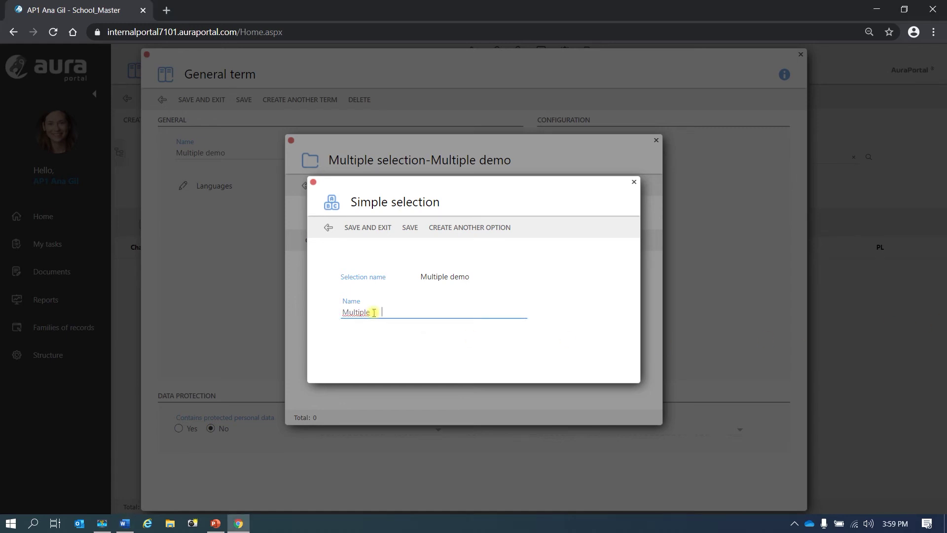
left_click(409, 229)
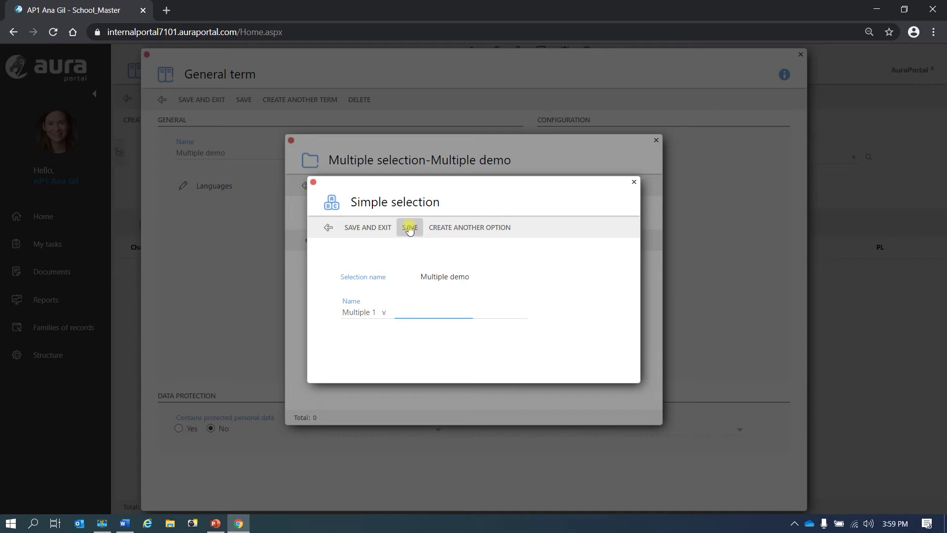
Create another option named Multiple 2 for Multiple demo, copy its name for reuse, and save it
left_click(459, 228)
left_click(354, 313)
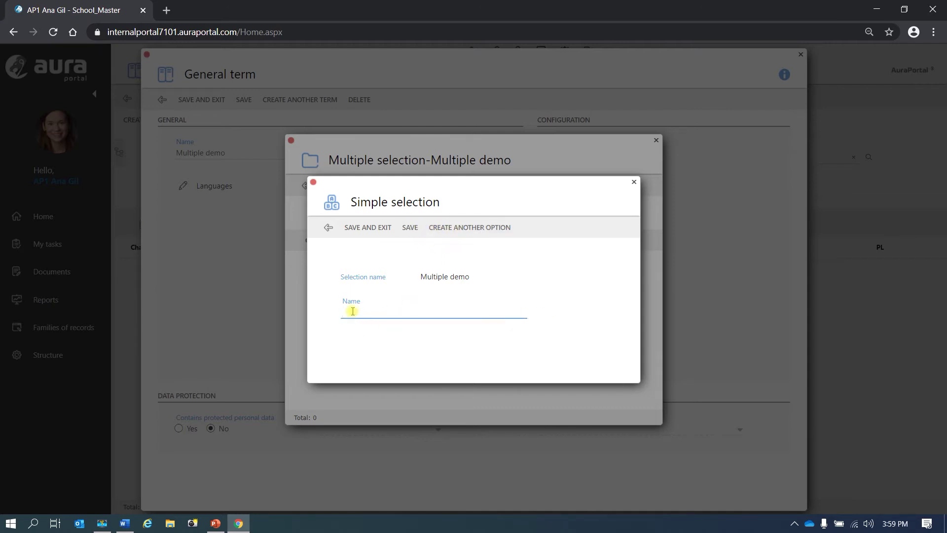
key("ctrl+v")
triple_click(344, 311)
right_click(344, 311)
left_click(388, 353)
left_click(410, 227)
Add a third option named Multiple 3, then save the options list and the Multiple demo term
left_click(457, 228)
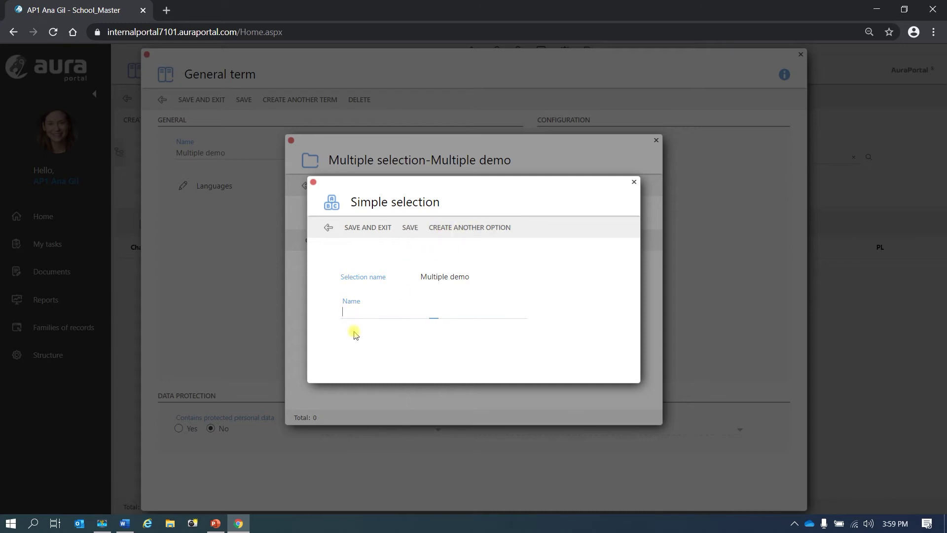
right_click(346, 311)
left_click(384, 411)
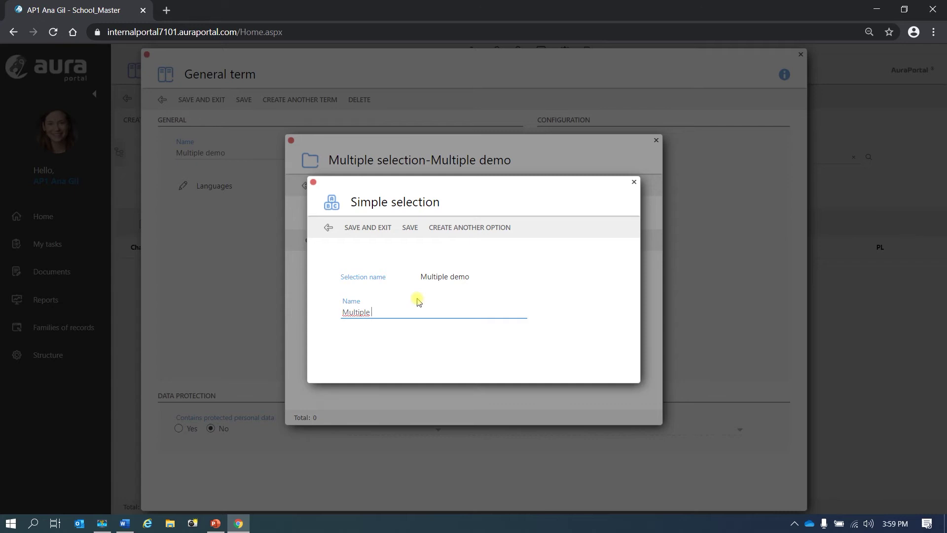
left_click(410, 228)
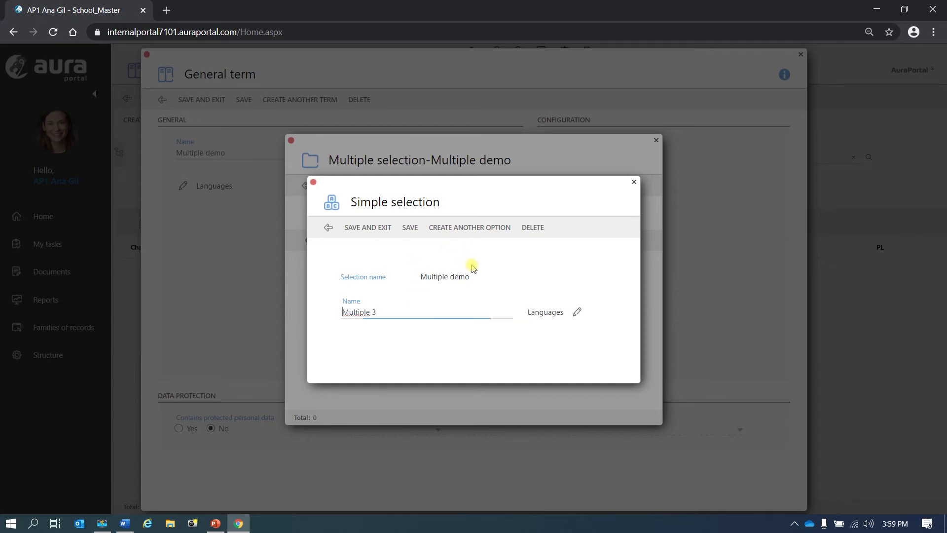
left_click(373, 228)
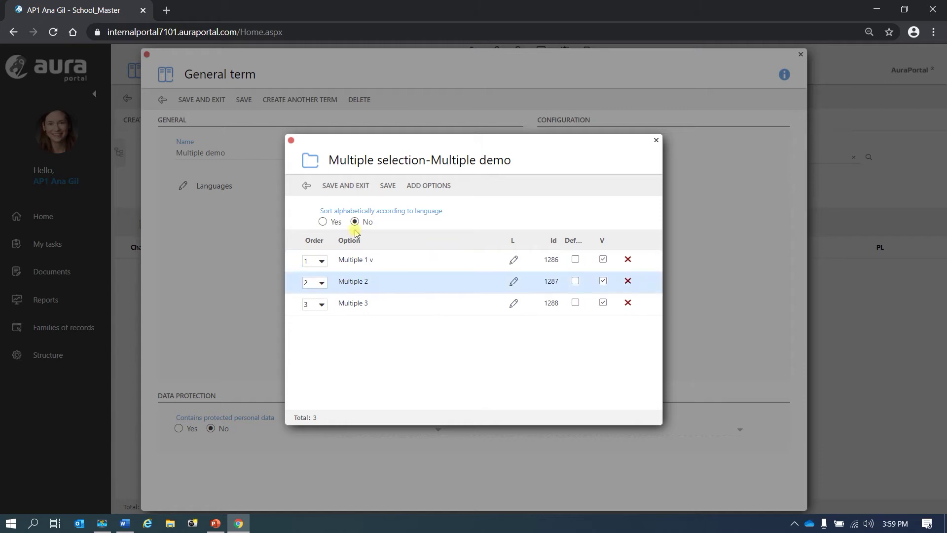
left_click(345, 186)
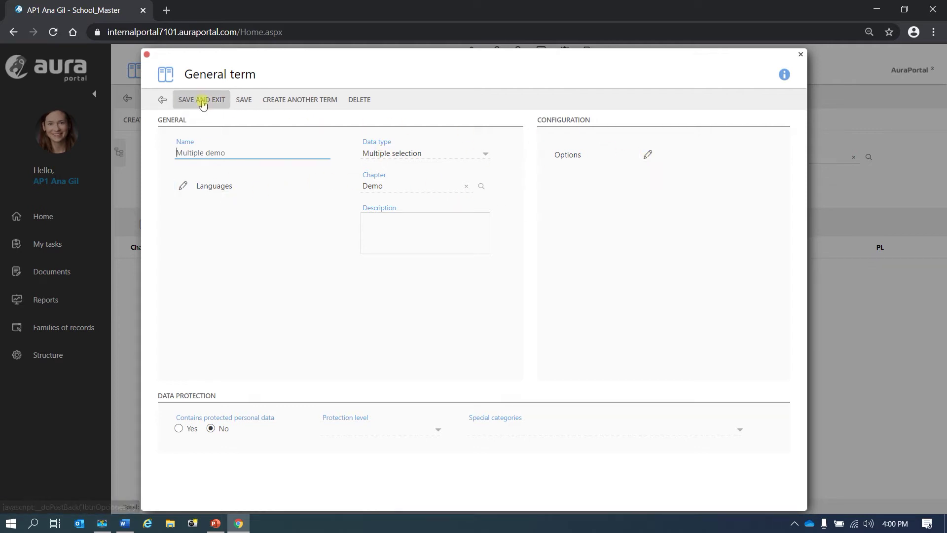
left_click(242, 102)
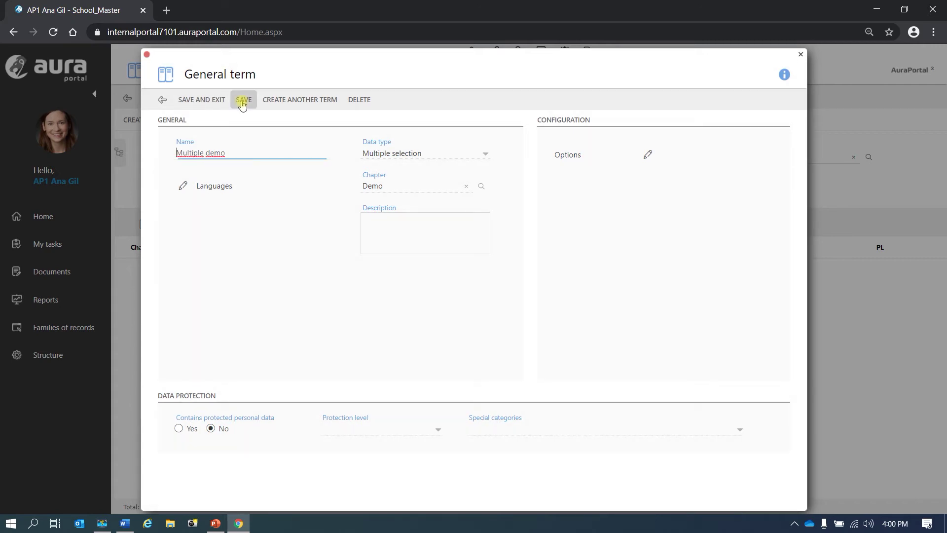
Create another general term named Whole number demo with the Whole number data type and continue to its configuration
left_click(291, 98)
left_click(486, 155)
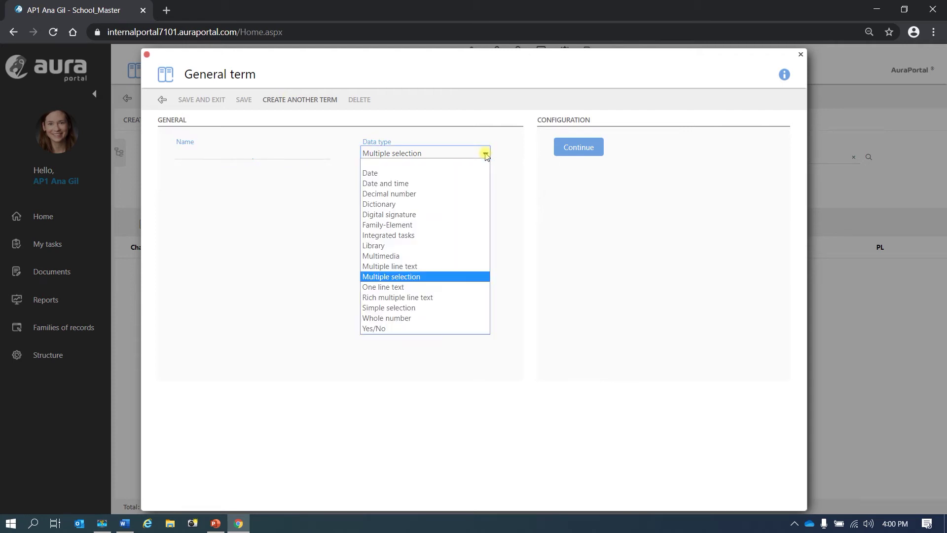
left_click(444, 318)
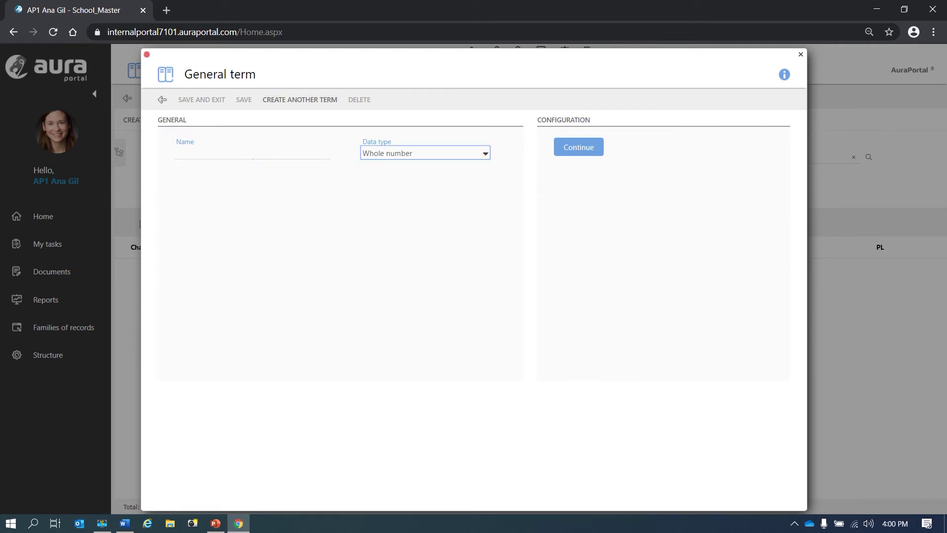
key("alt+Tab")
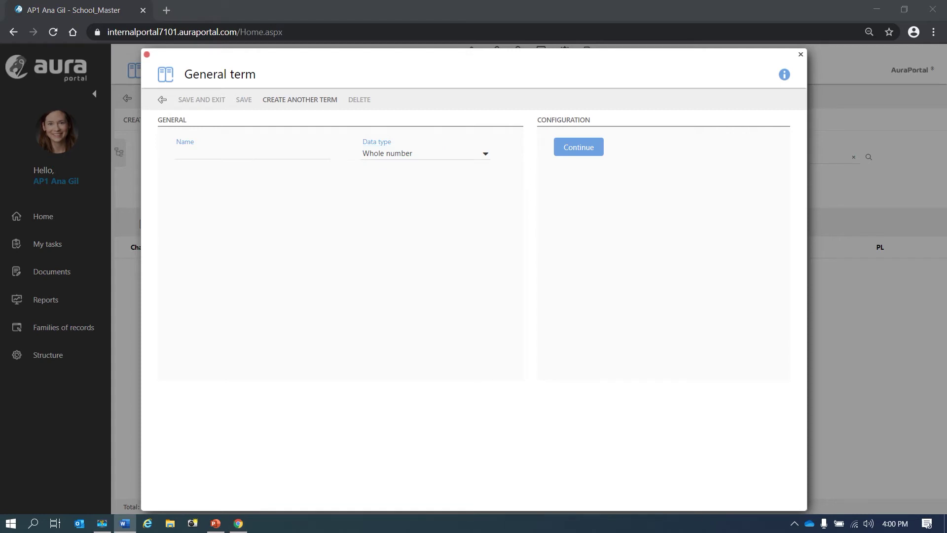
left_click(183, 153)
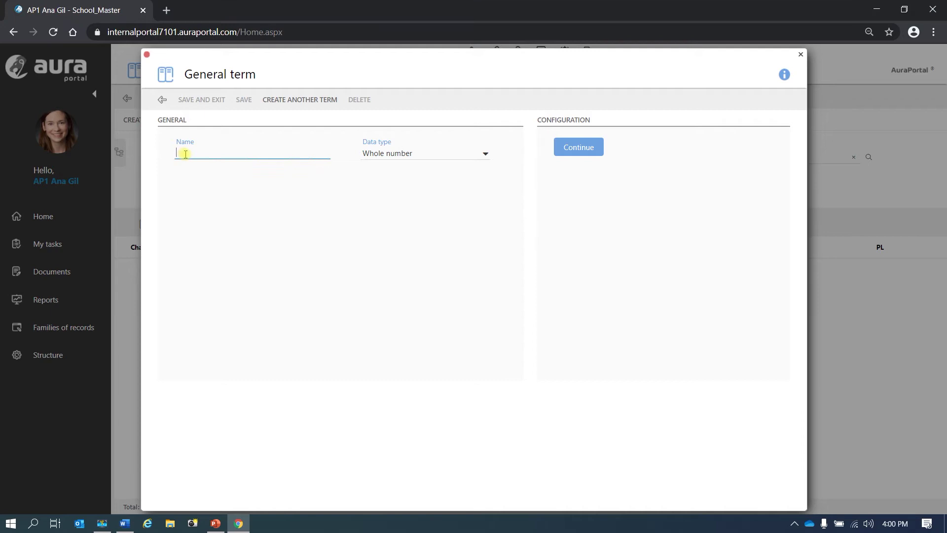
right_click(185, 154)
left_click(235, 248)
left_click(578, 147)
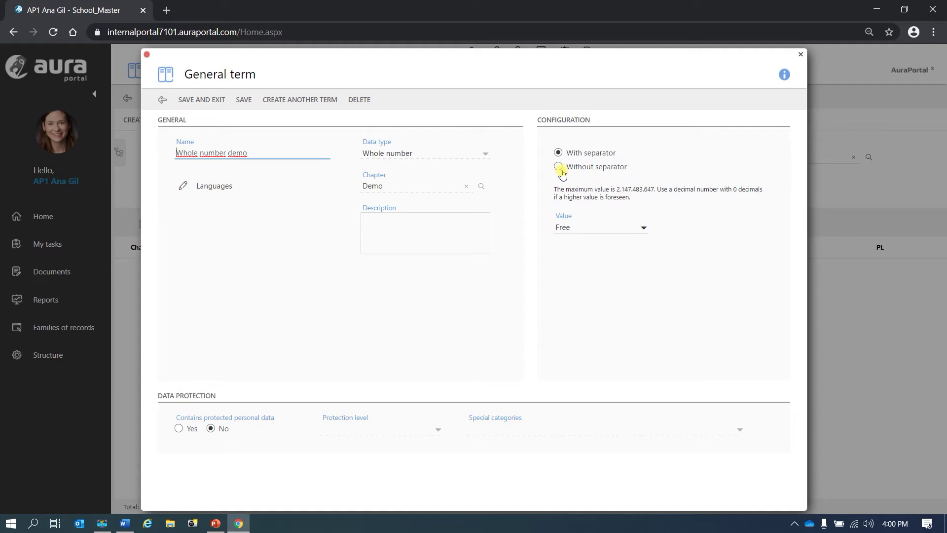
Keep the Value configuration of Whole number demo at Free and save the term
left_click(643, 230)
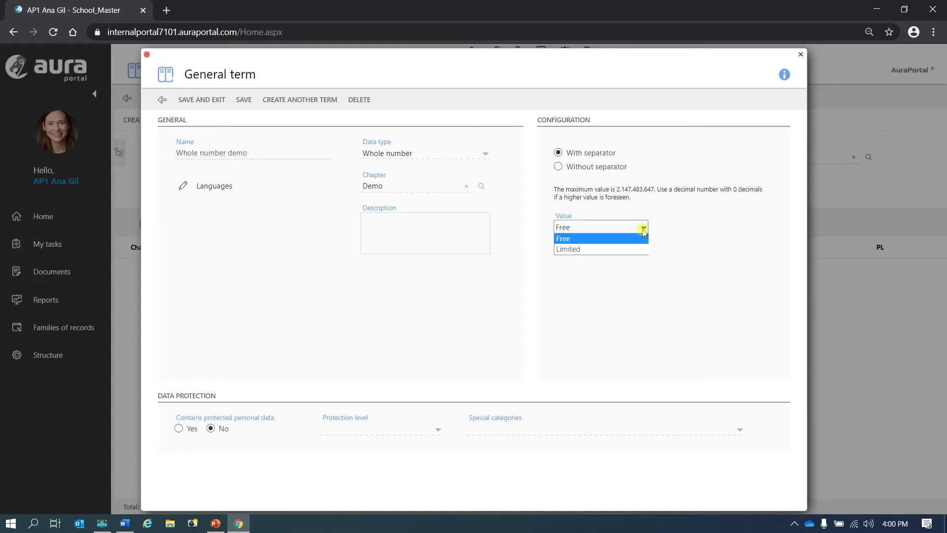
left_click(644, 230)
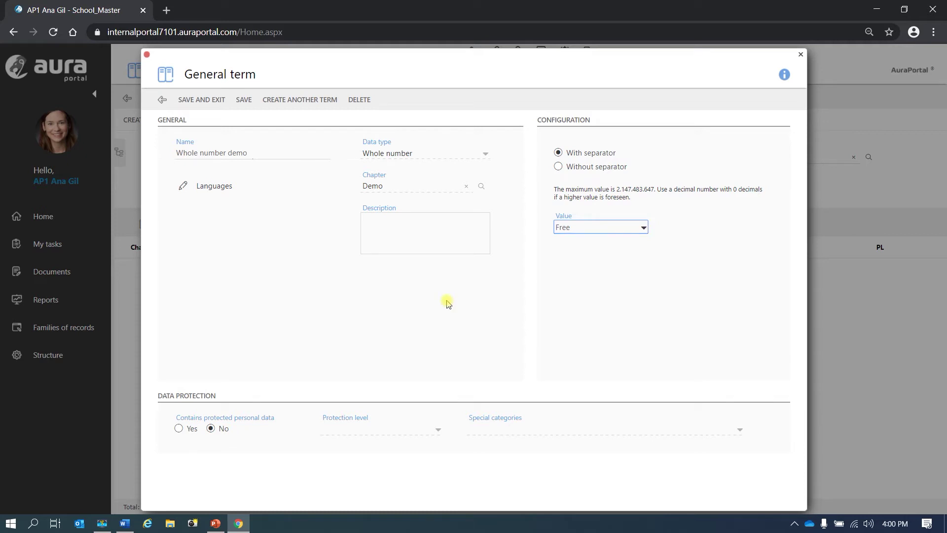
left_click(243, 101)
Create another general term named Decimal number demo with the Decimal number data type and continue to its configuration
left_click(314, 101)
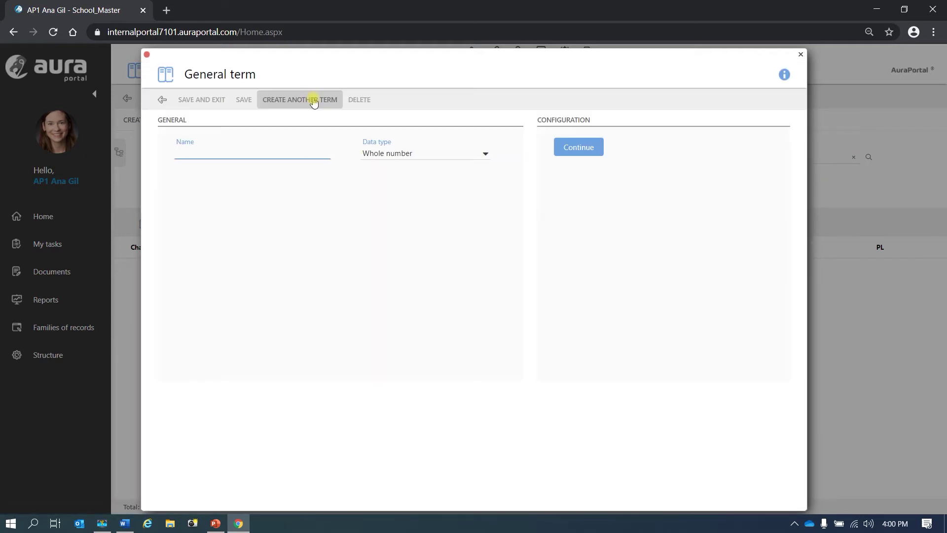
left_click(482, 154)
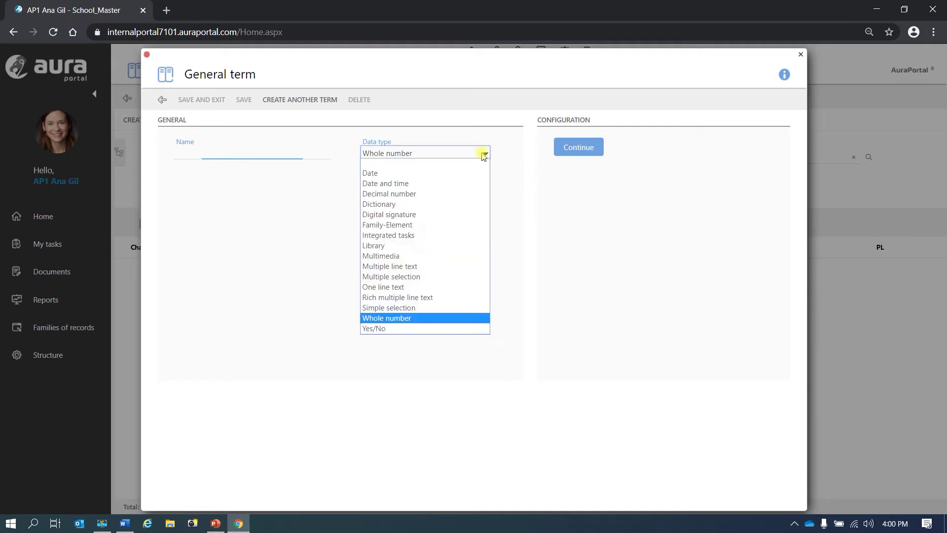
left_click(454, 196)
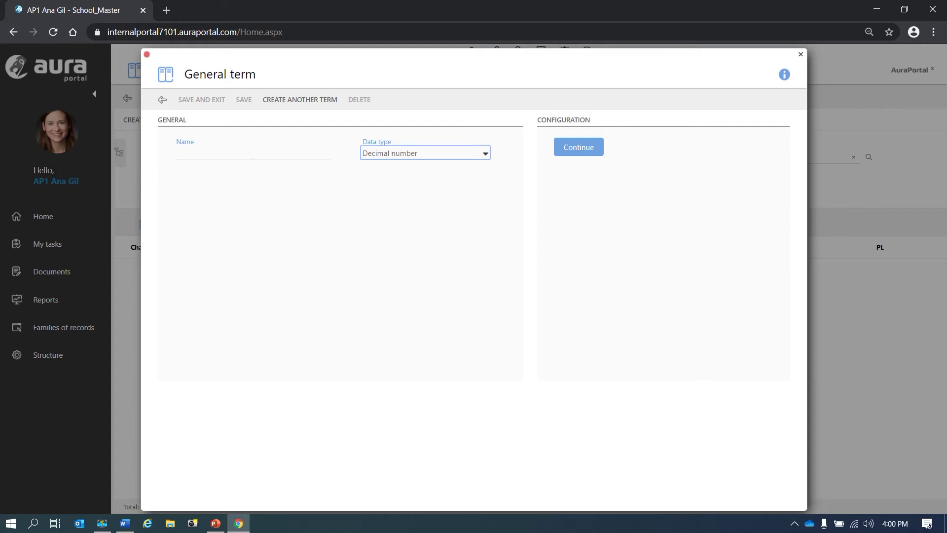
key("alt+Tab")
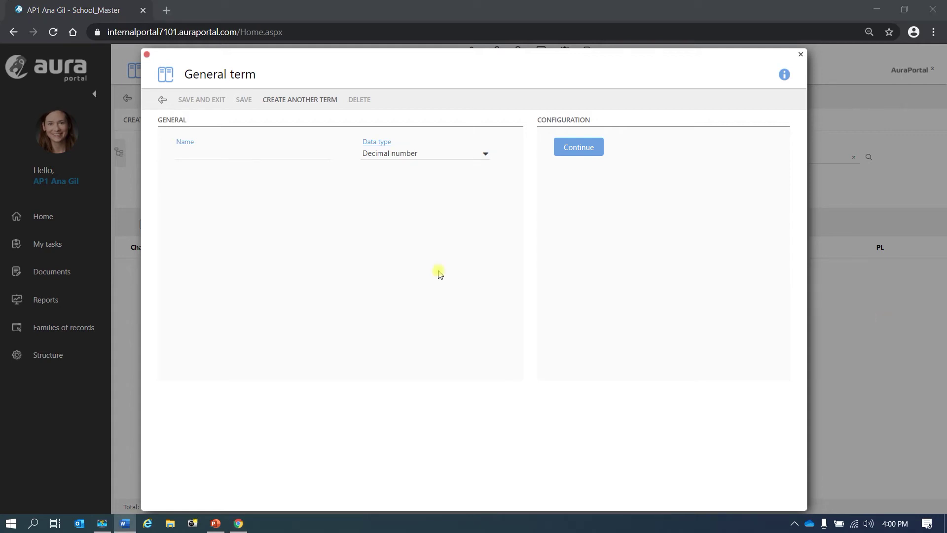
left_click(177, 152)
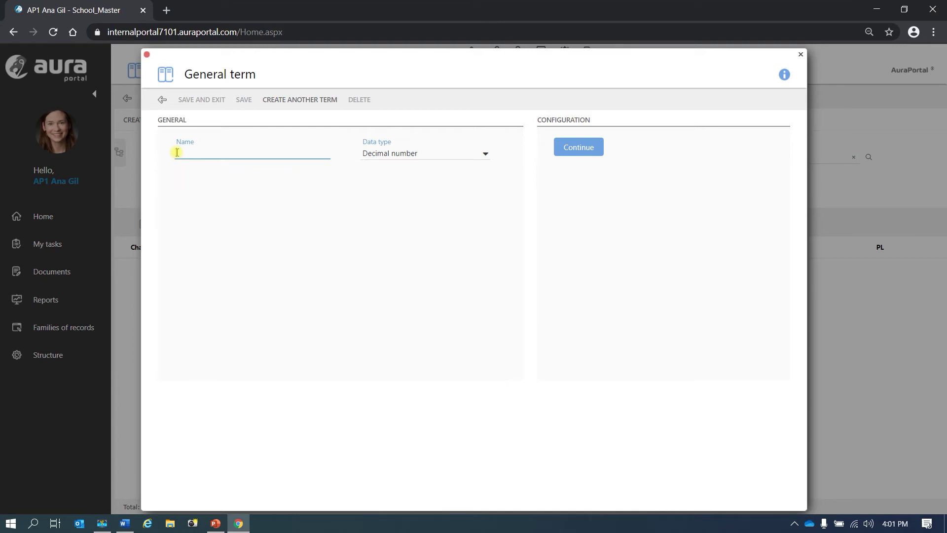
right_click(182, 151)
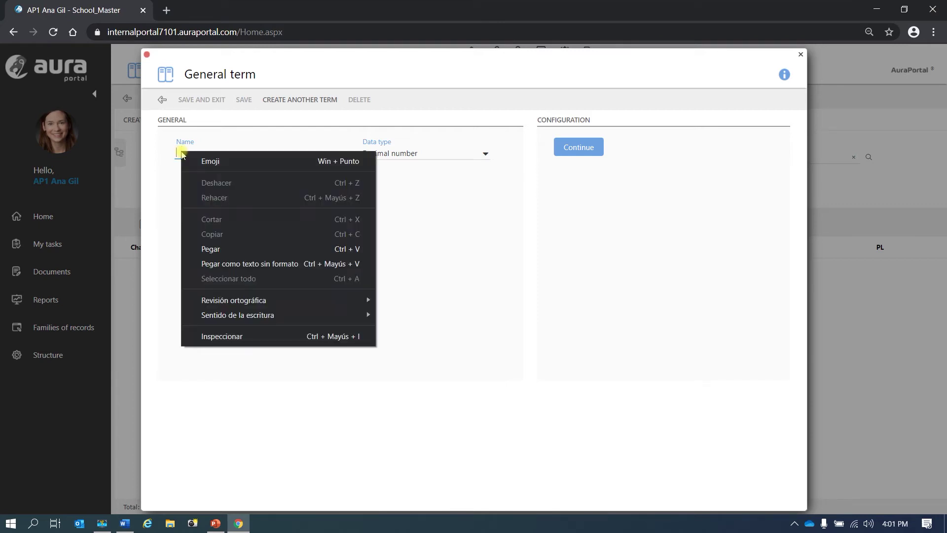
left_click(213, 248)
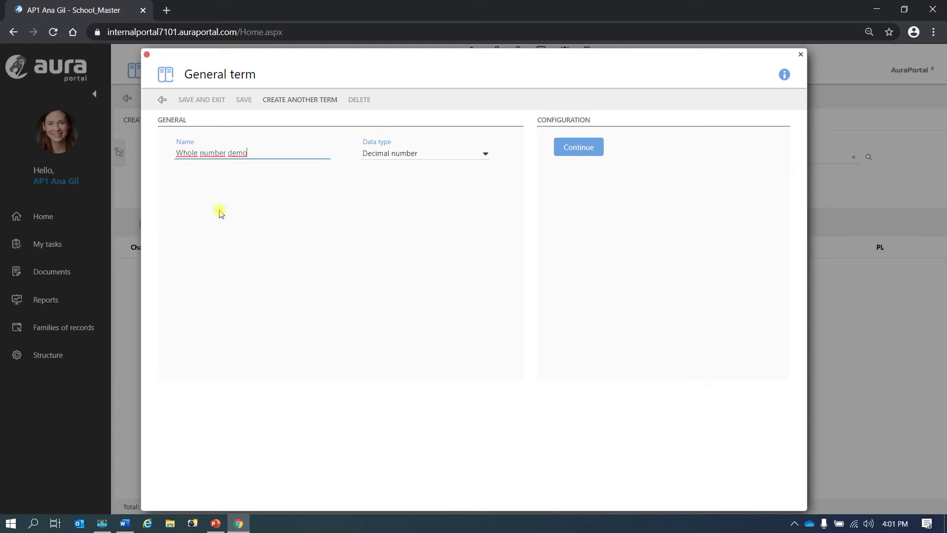
double_click(197, 152)
type("Decimal")
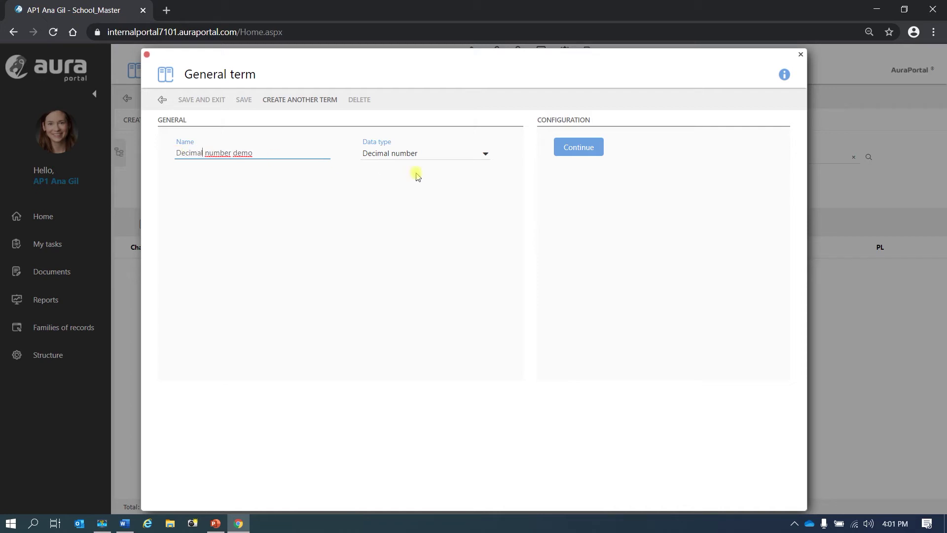
left_click(579, 150)
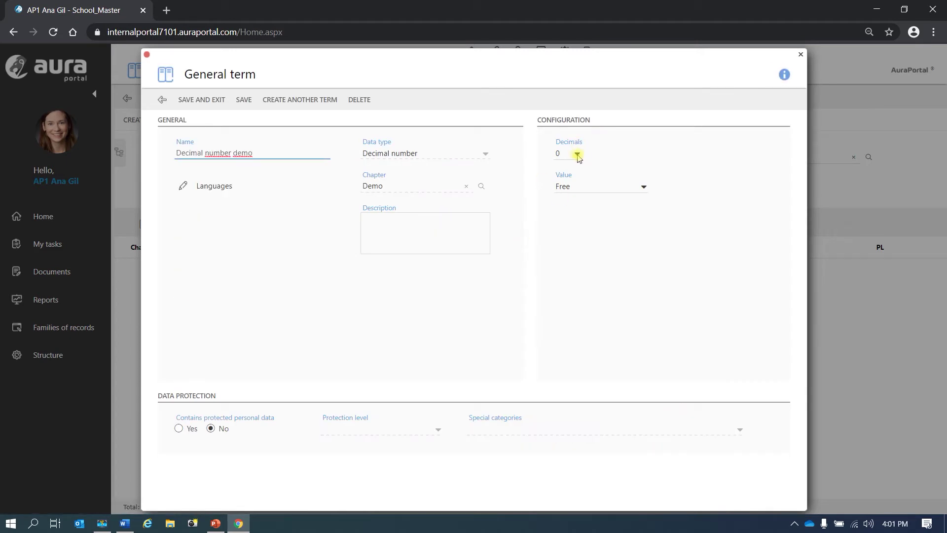
Set Decimal number demo to 2 decimals, keep its Value at Free, and save the term
left_click(577, 155)
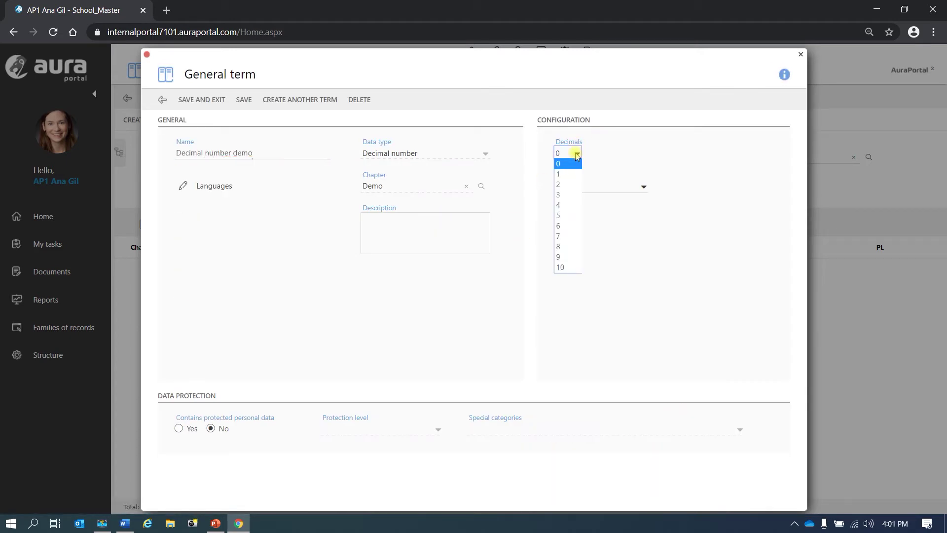
left_click(569, 184)
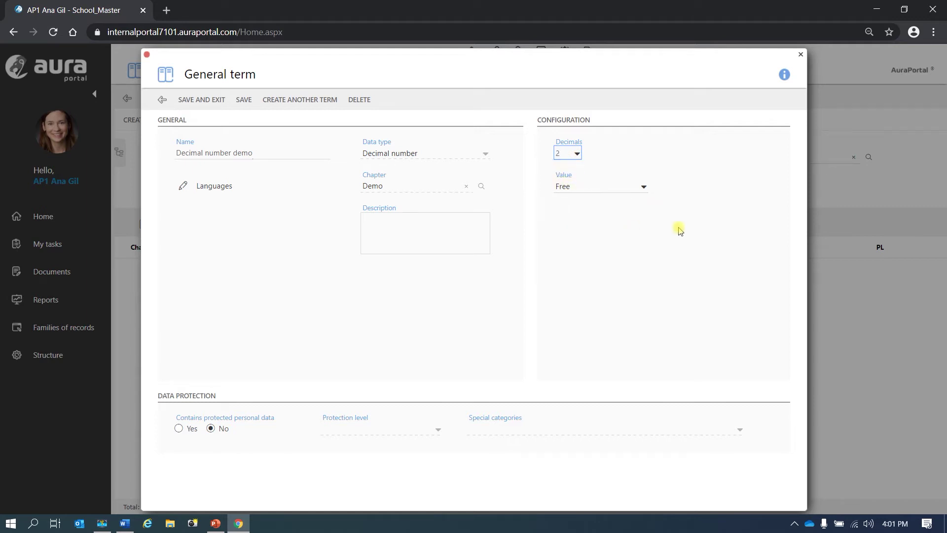
left_click(643, 189)
left_click(643, 190)
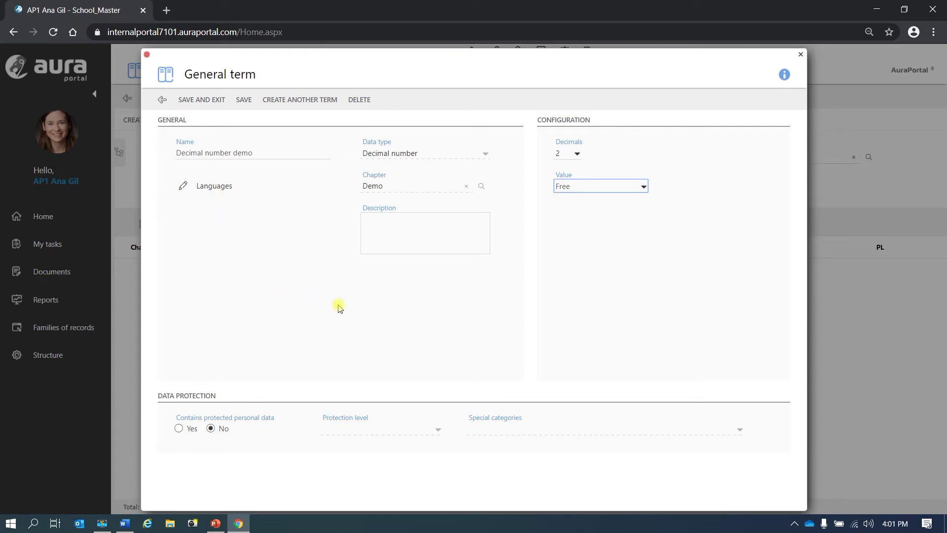
left_click(245, 102)
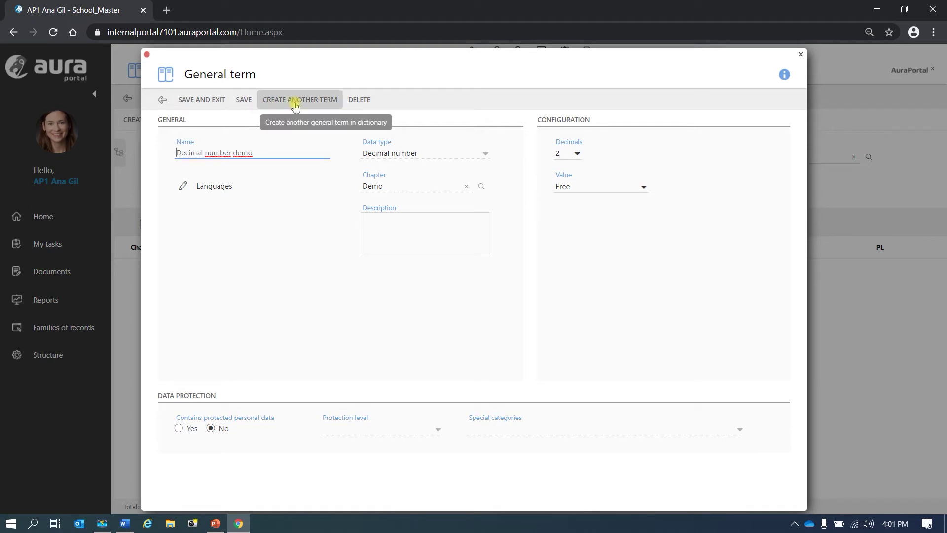
Create another general term named yn with the Yes/No data type and continue to its configuration
left_click(295, 100)
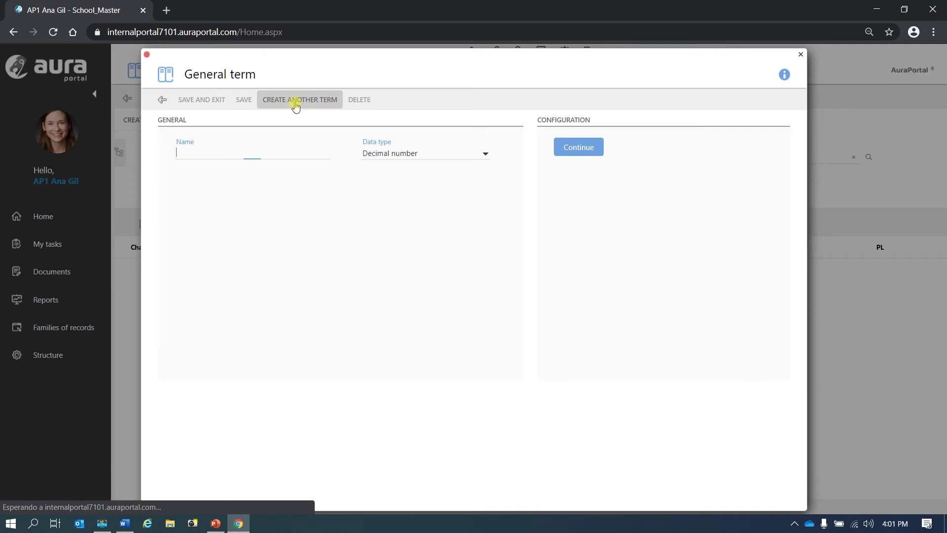
left_click(486, 155)
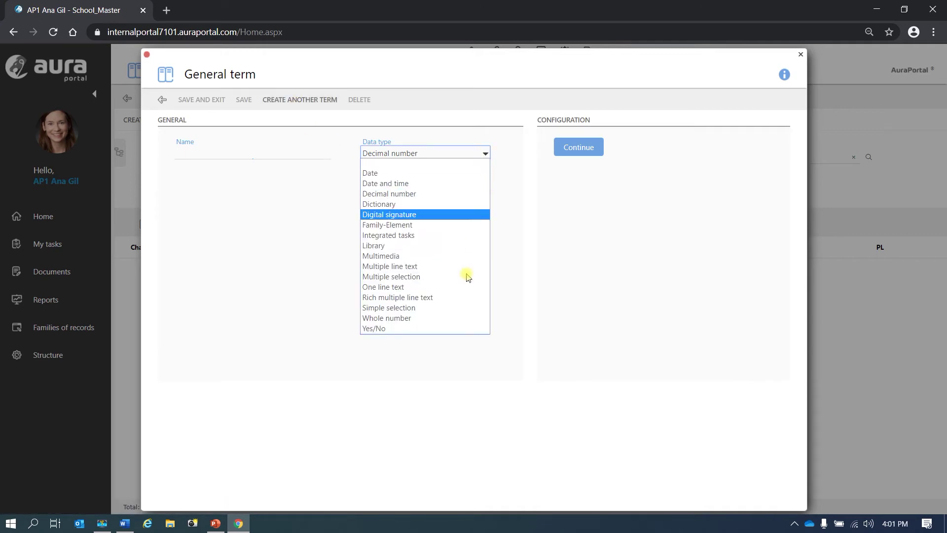
left_click(454, 329)
left_click(197, 156)
type("yn")
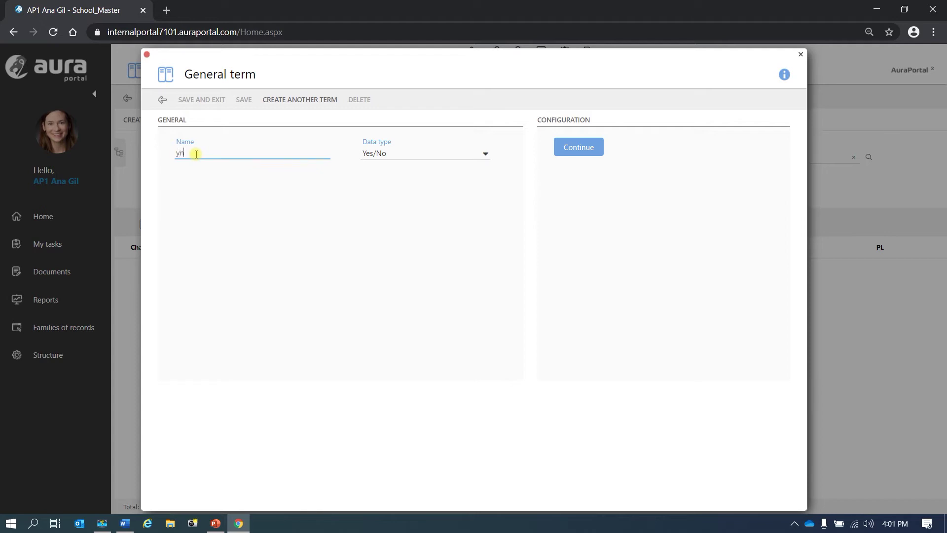
left_click(572, 152)
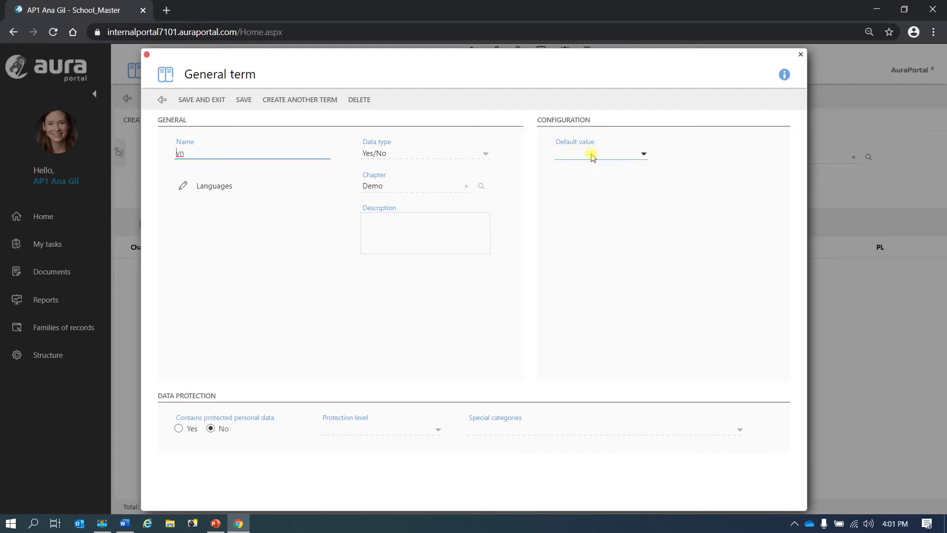
Set the default value of the yn term to Yes and save the term
left_click(645, 155)
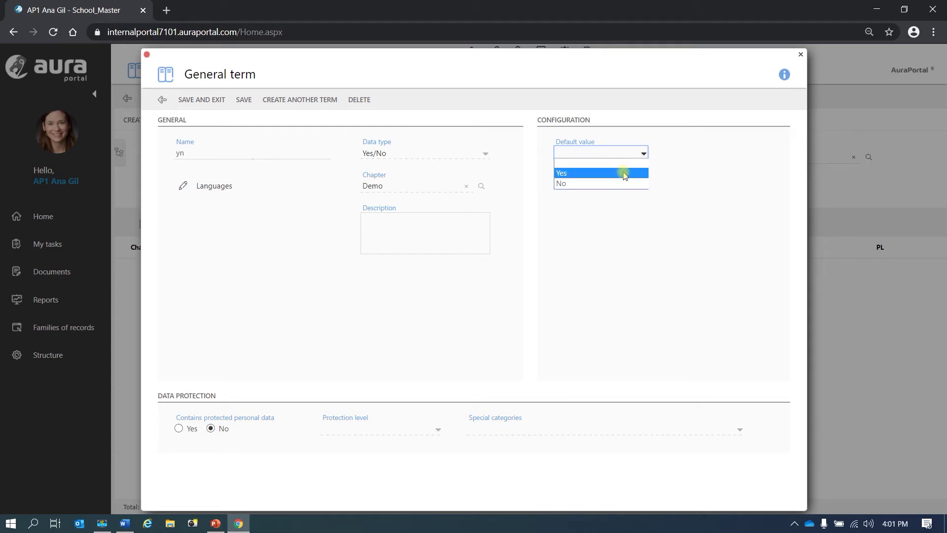
left_click(625, 176)
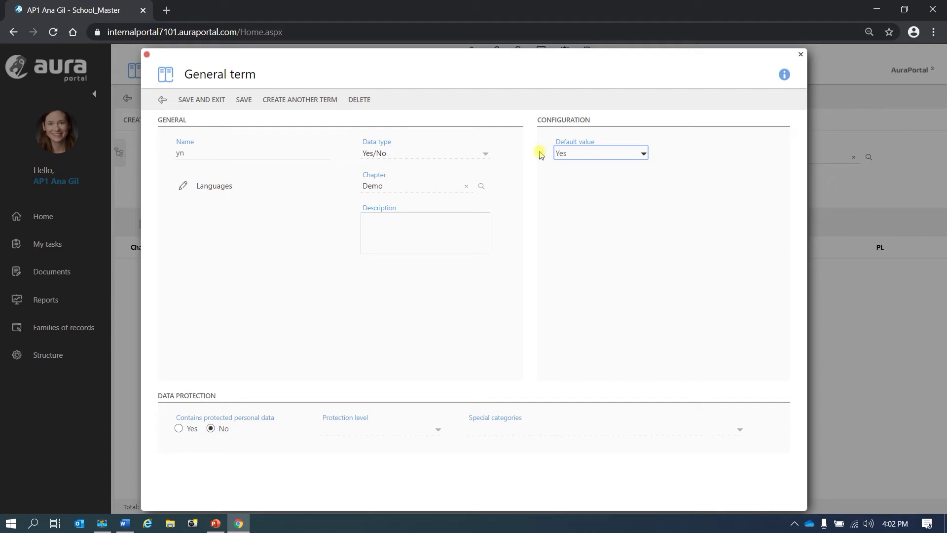
left_click(243, 101)
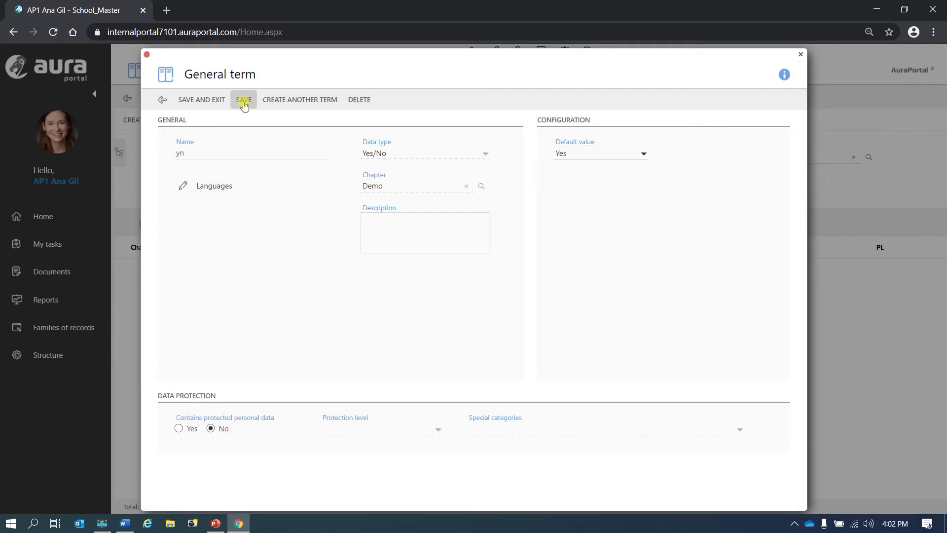
Create another general term named Family-element demo with the Family-Element data type and continue to its configuration
left_click(293, 101)
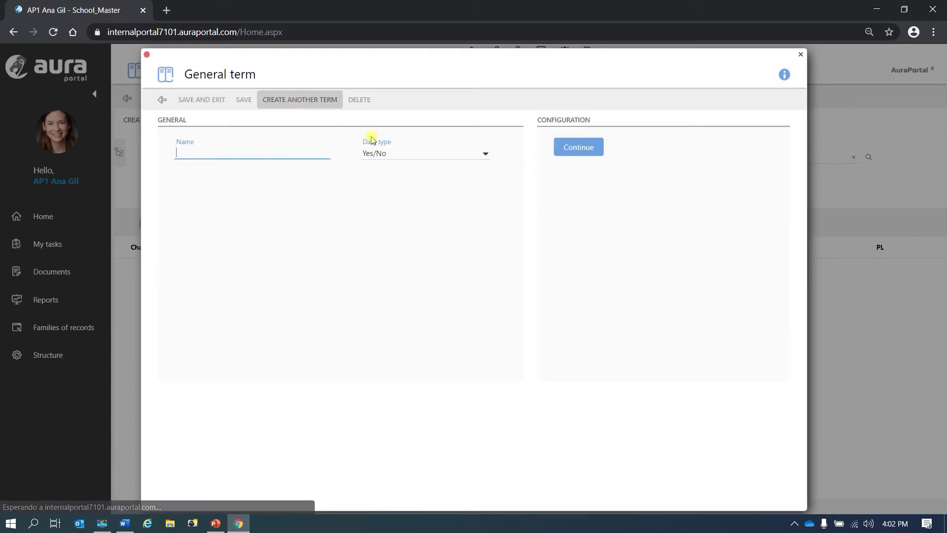
left_click(484, 155)
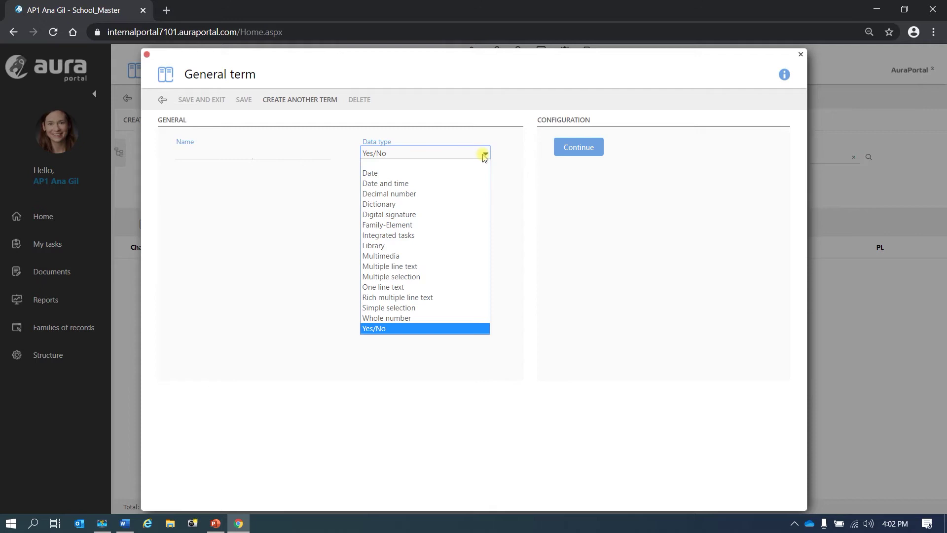
left_click(428, 225)
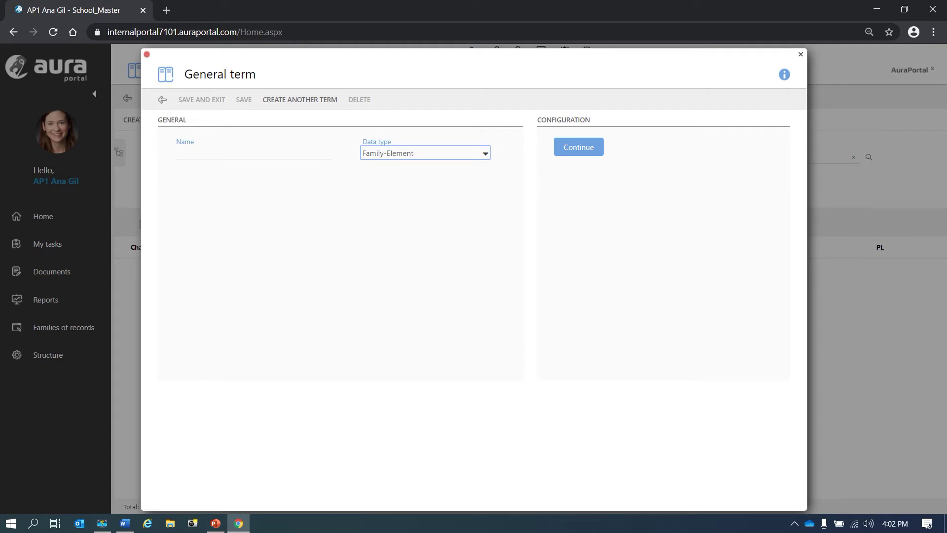
key("alt+Tab")
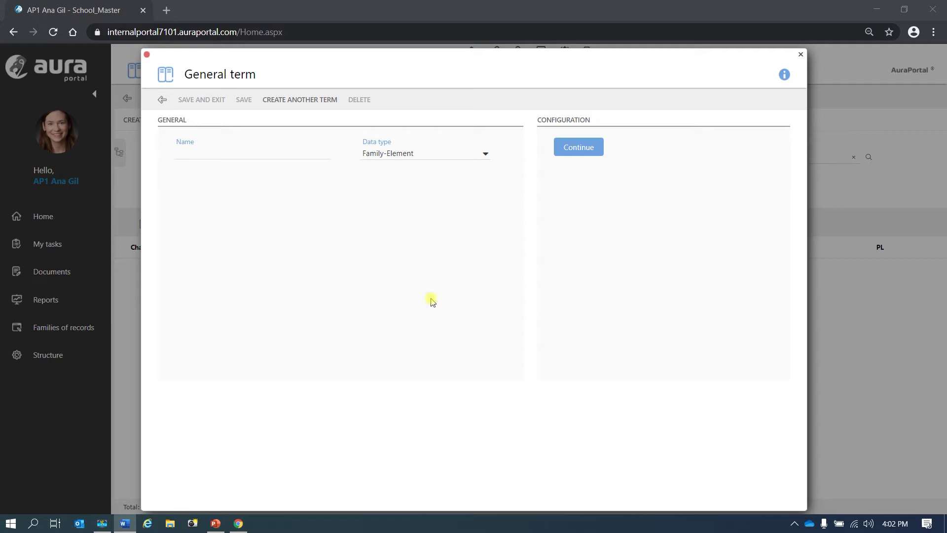
left_click(192, 154)
type("Family-element demo")
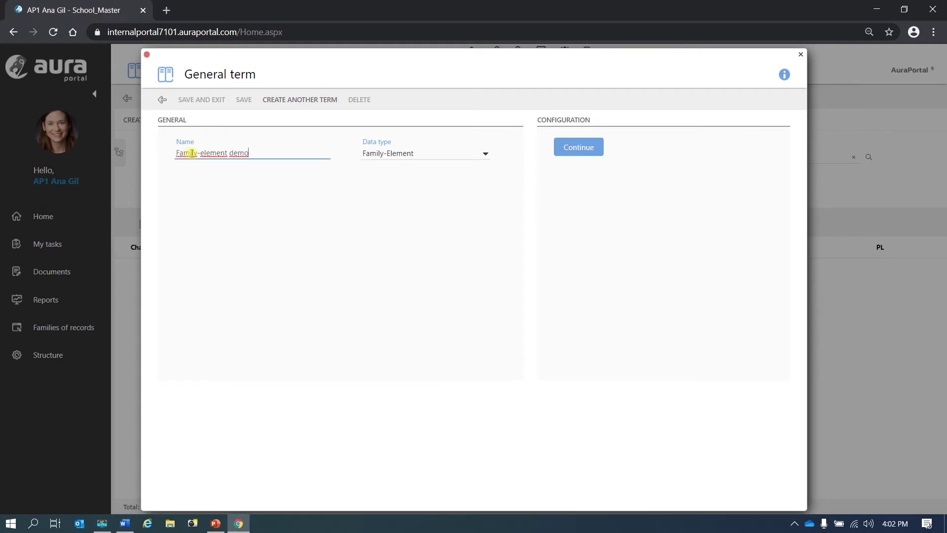
left_click(586, 150)
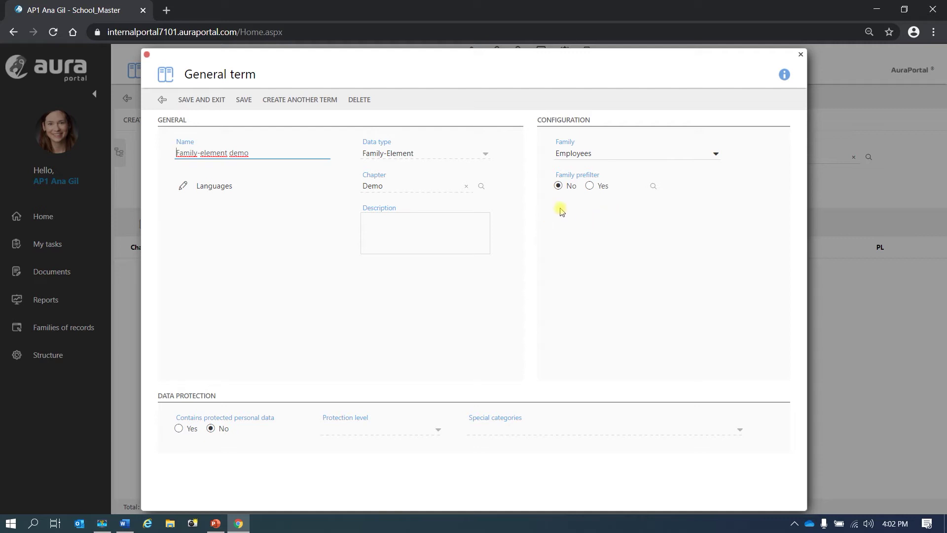
Choose Employees as the family for Family-element demo and save the term
left_click(715, 154)
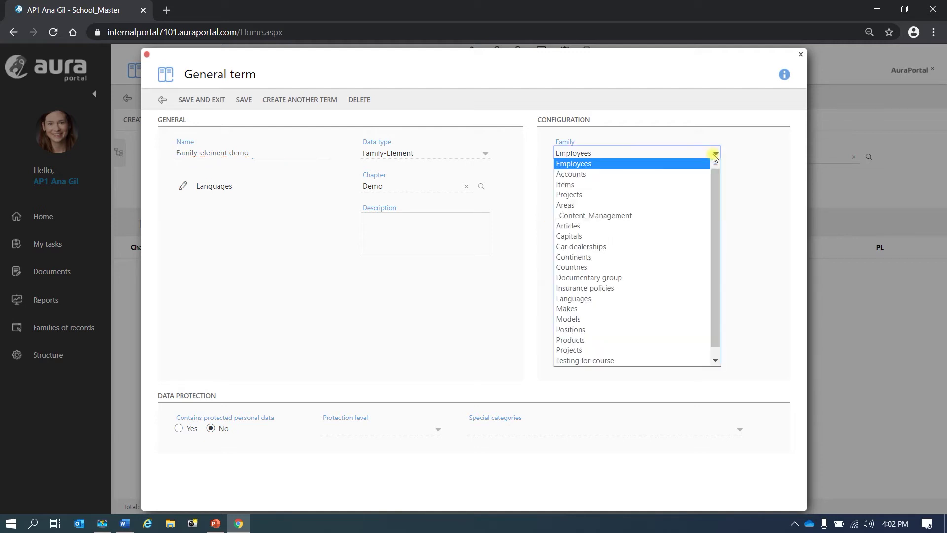
left_click(610, 164)
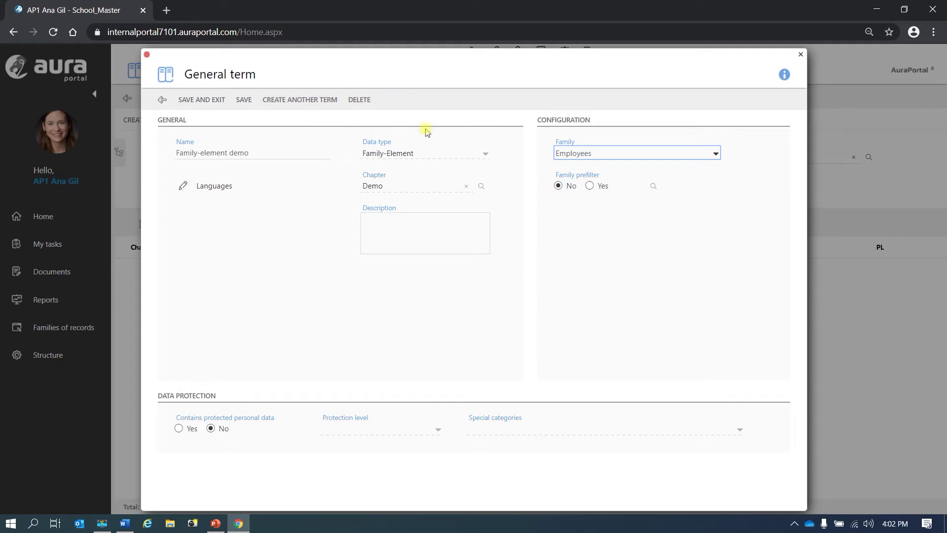
left_click(245, 100)
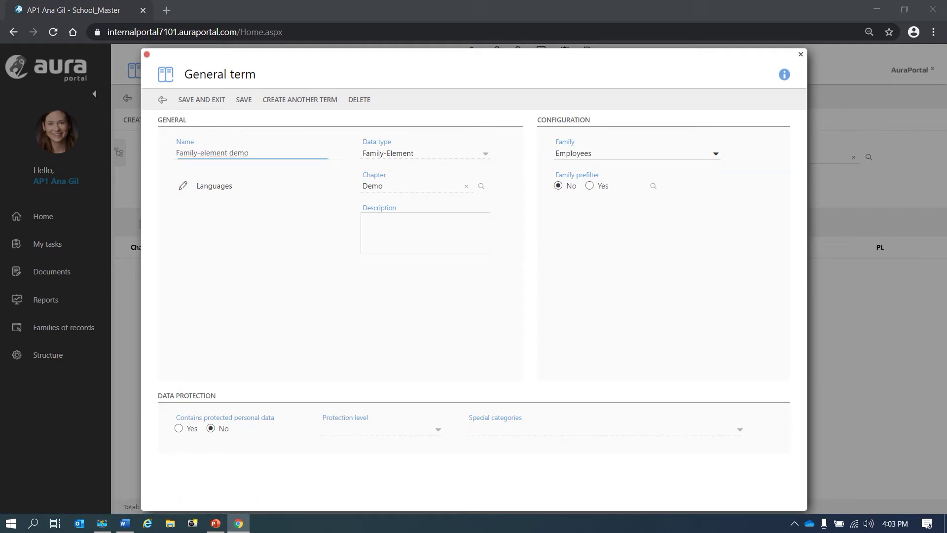
key("alt+Tab")
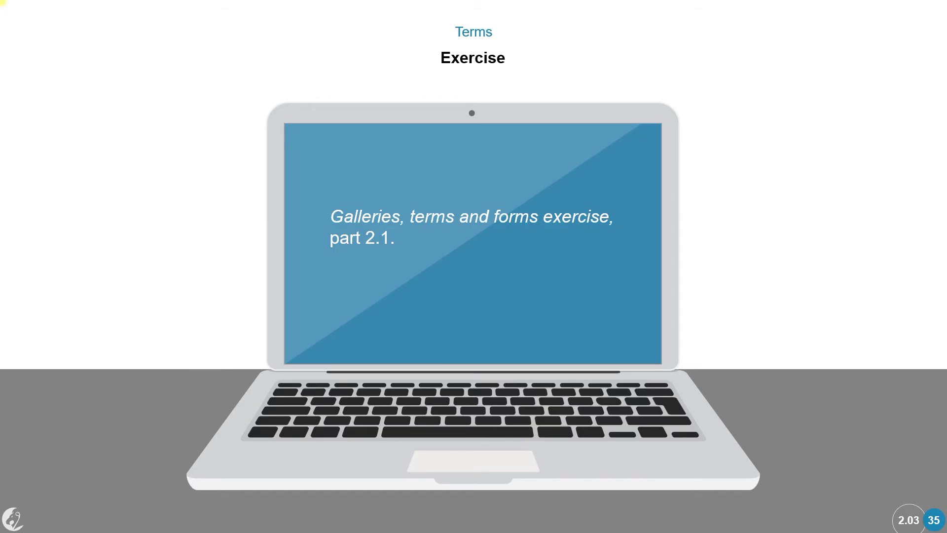
left_click(714, 296)
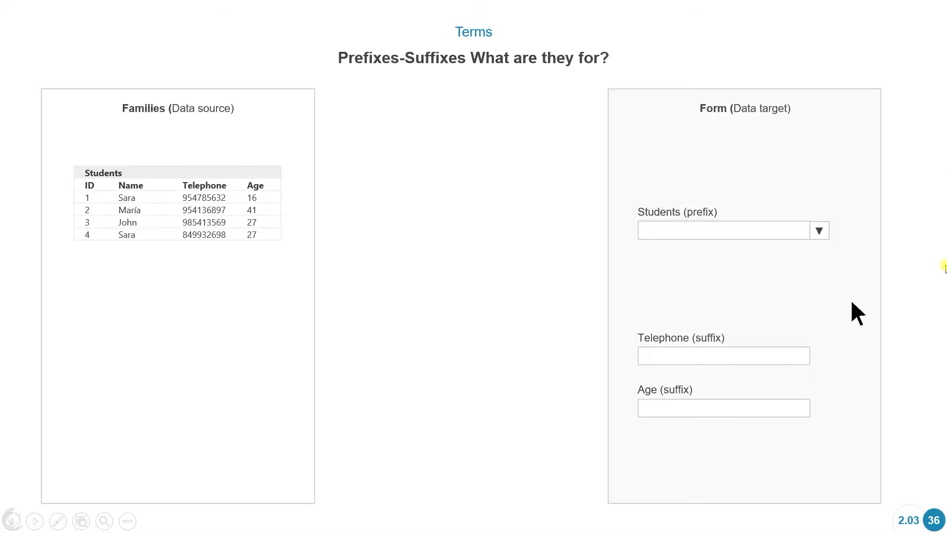
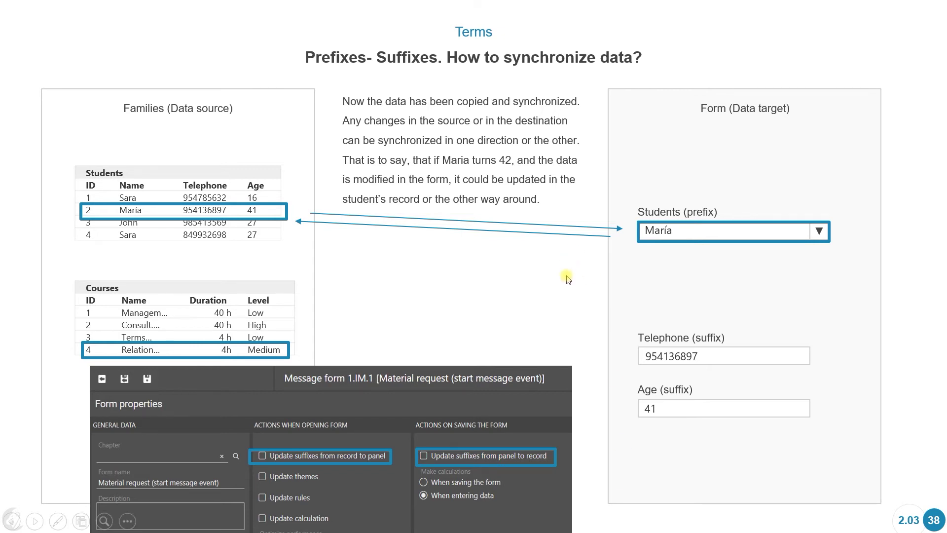
key("Escape")
left_click(54, 251)
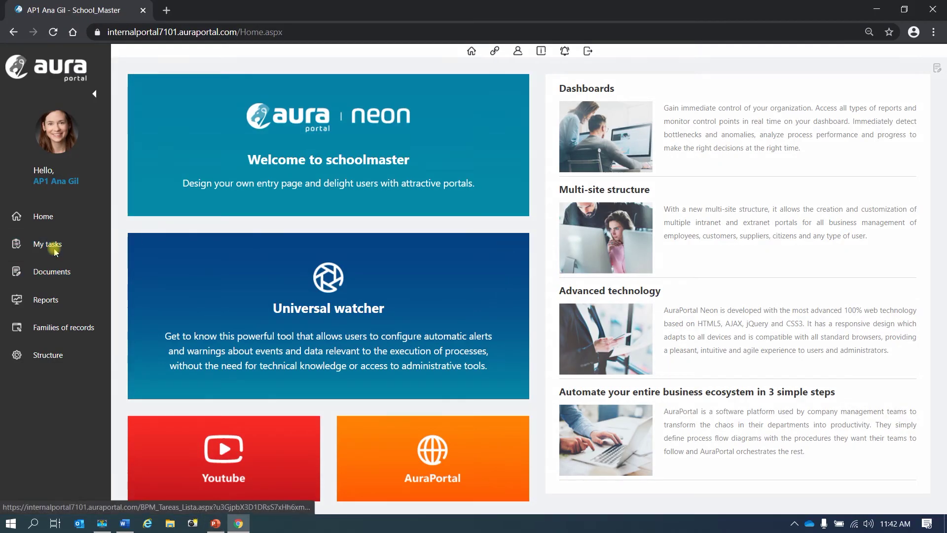
left_click(55, 251)
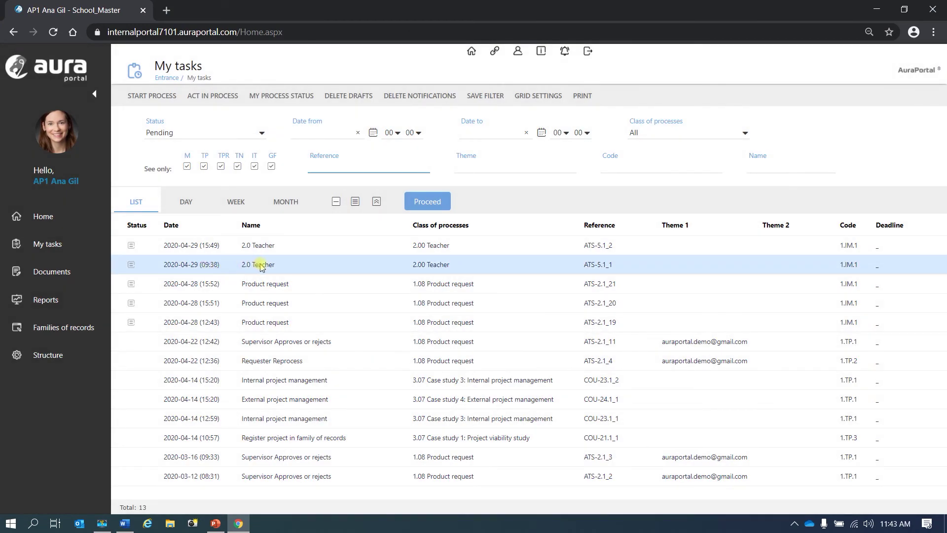
left_click(261, 265)
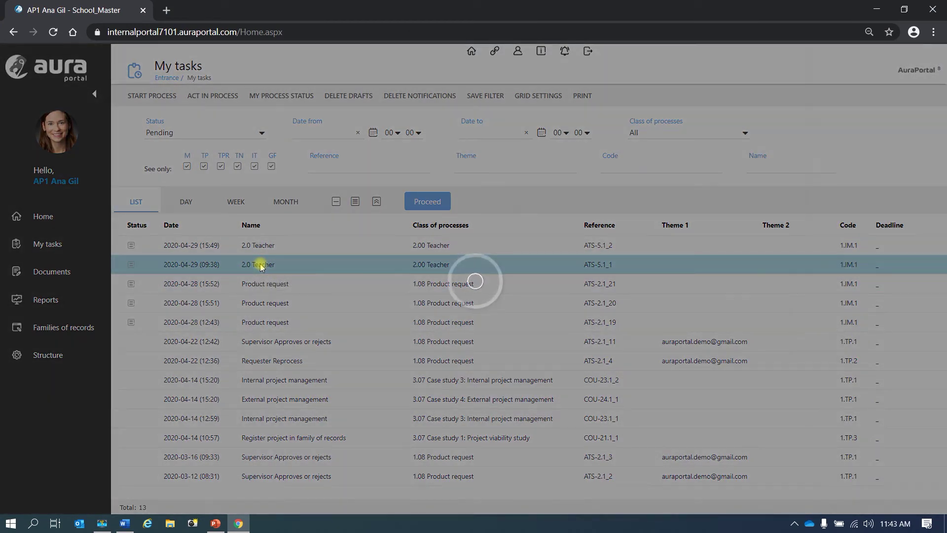
Open the Prefixes and suffixes section of the task form and select Supermarket as the Account
left_click(224, 291)
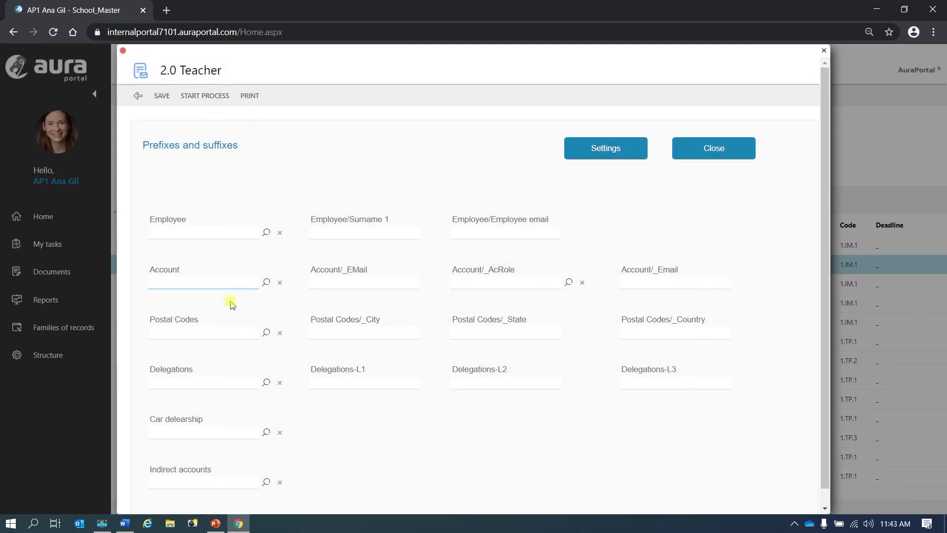
left_click(266, 282)
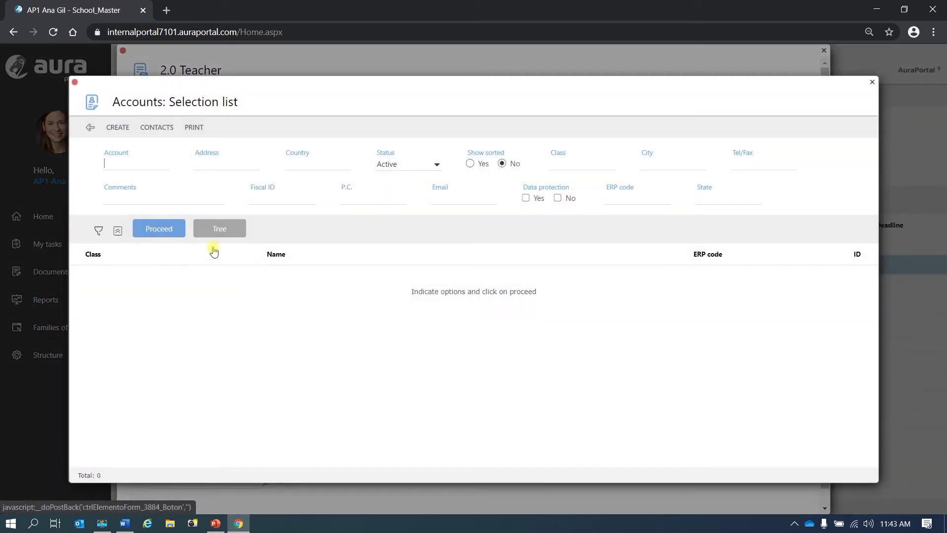
left_click(164, 232)
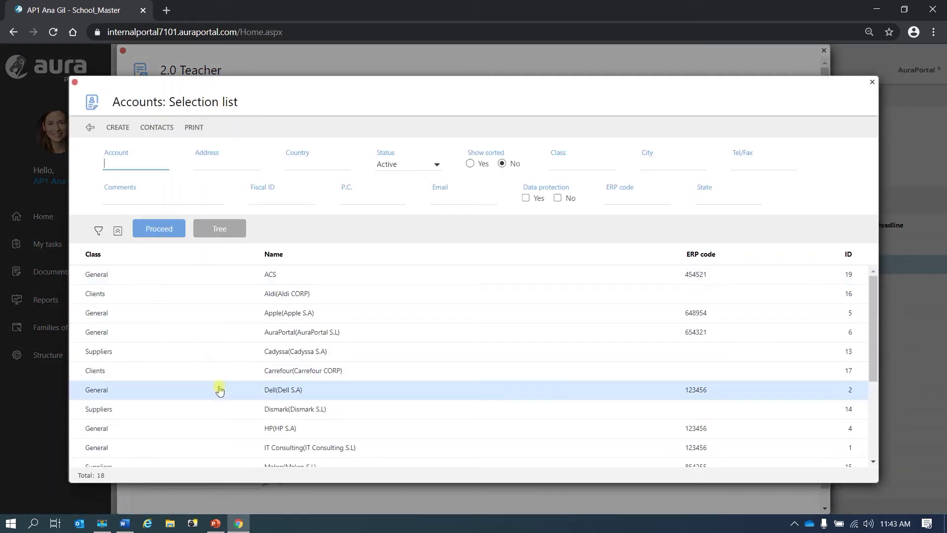
scroll(217, 387, "down", 3)
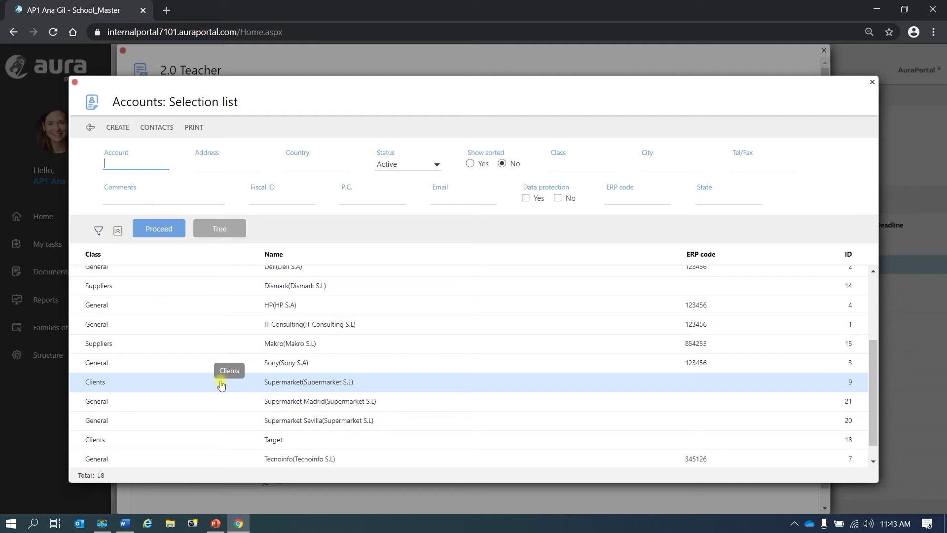
left_click(221, 383)
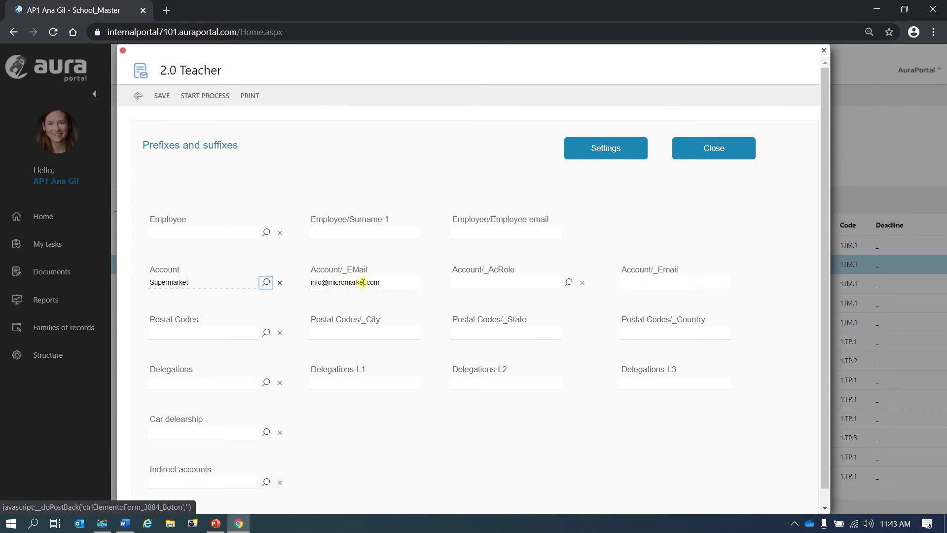
left_click(345, 288)
In the form designer, display the Prefixes and suffixes division instead of Group of fields, examine its detailed field list, and return to the tasks
left_click(610, 150)
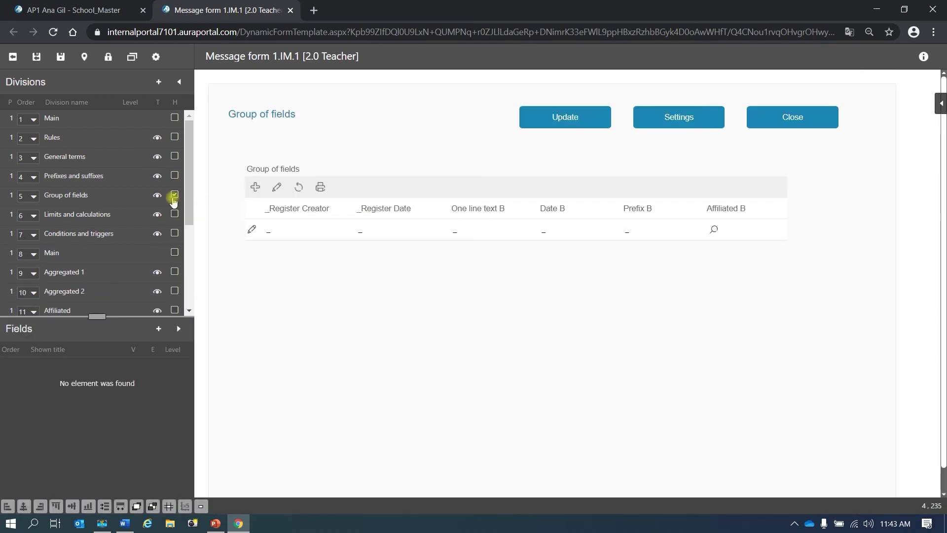
left_click(174, 196)
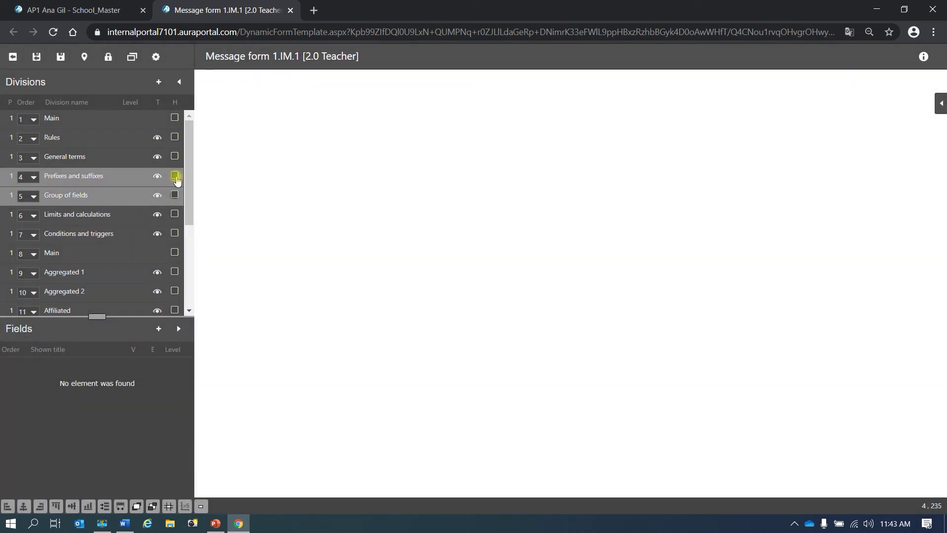
left_click(176, 176)
left_click(467, 131)
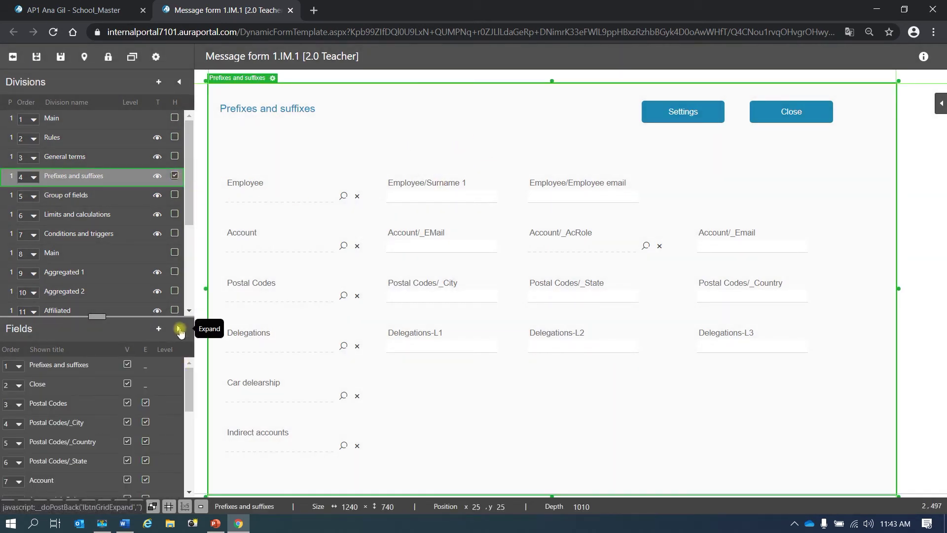
left_click(180, 329)
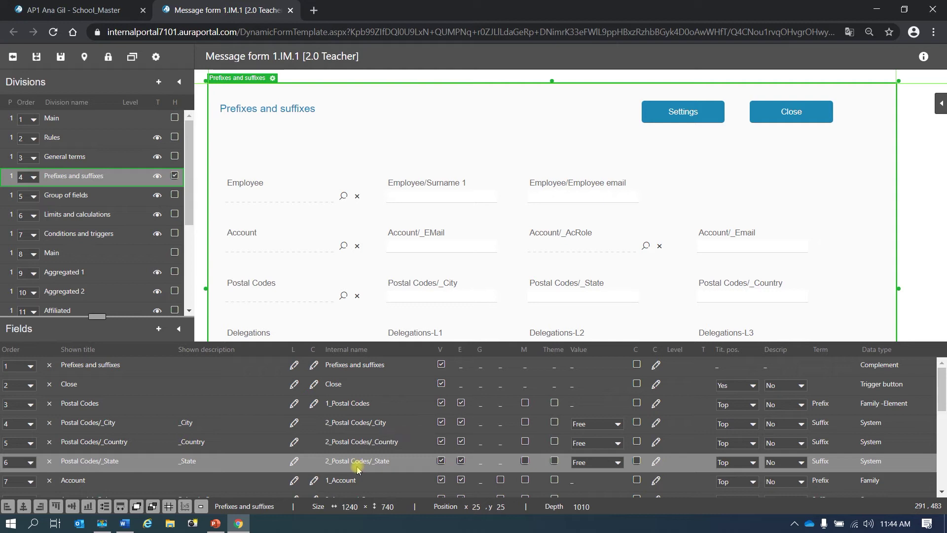
left_click(59, 62)
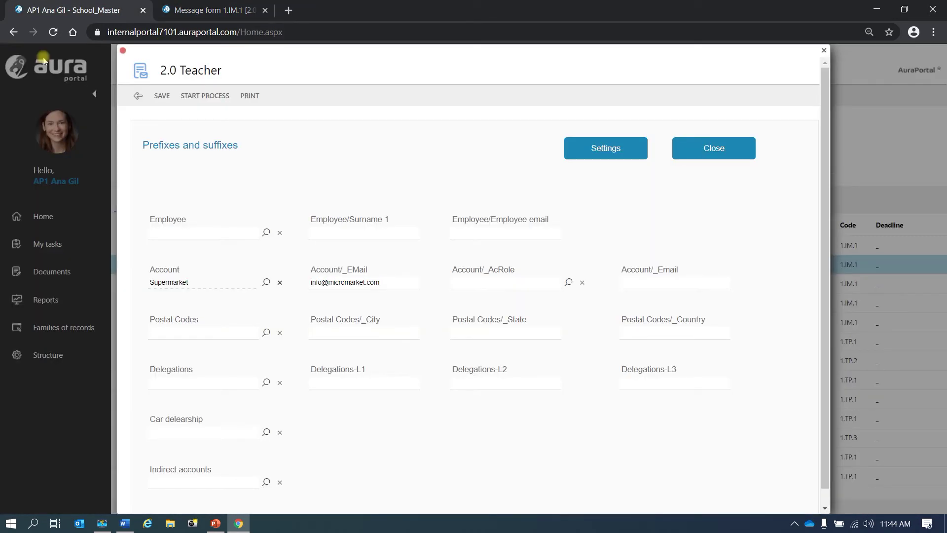
left_click(141, 101)
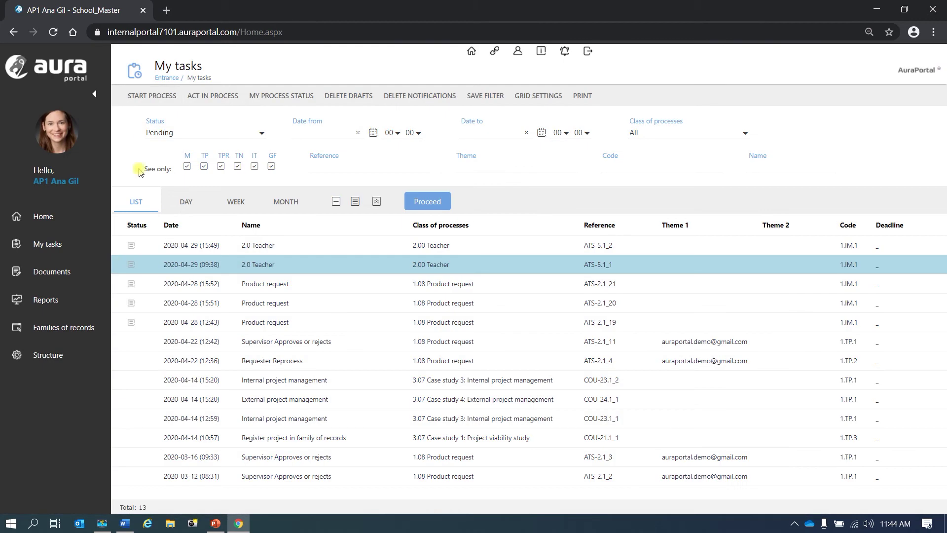
List the terms in the structure's dictionary and start a new prefix in the Demo chapter
left_click(52, 364)
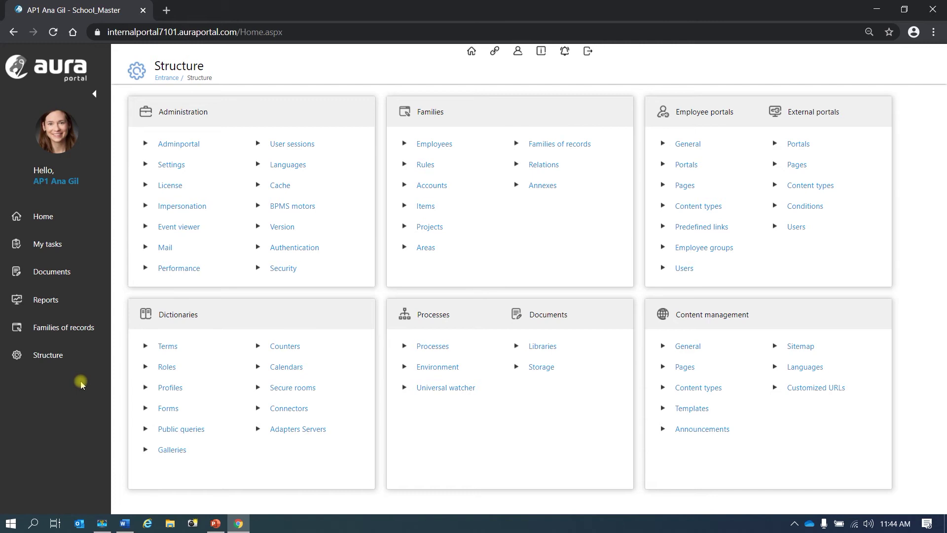
left_click(169, 349)
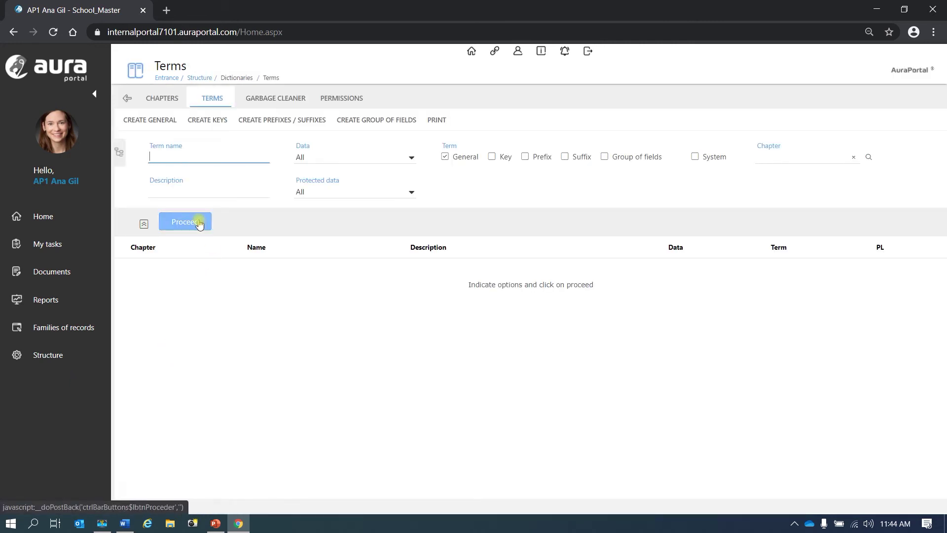
left_click(198, 222)
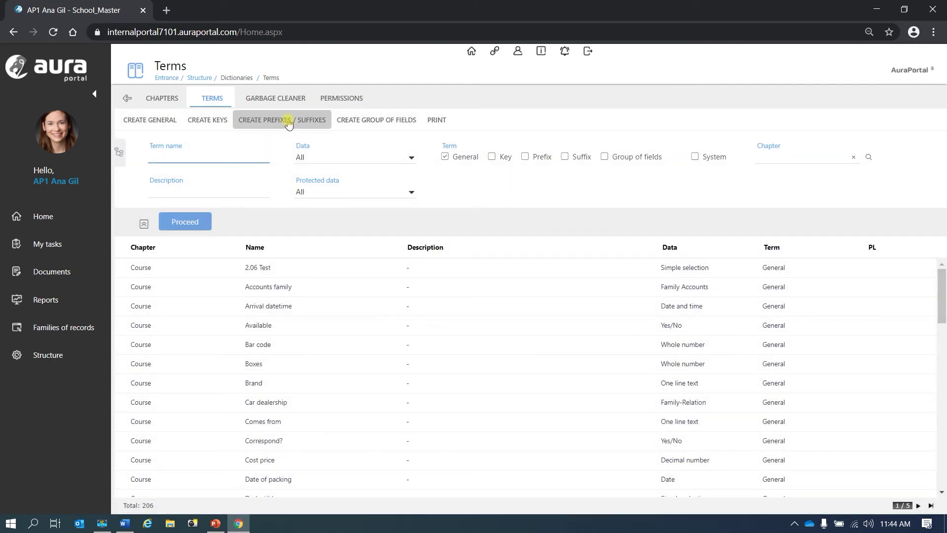
left_click(289, 122)
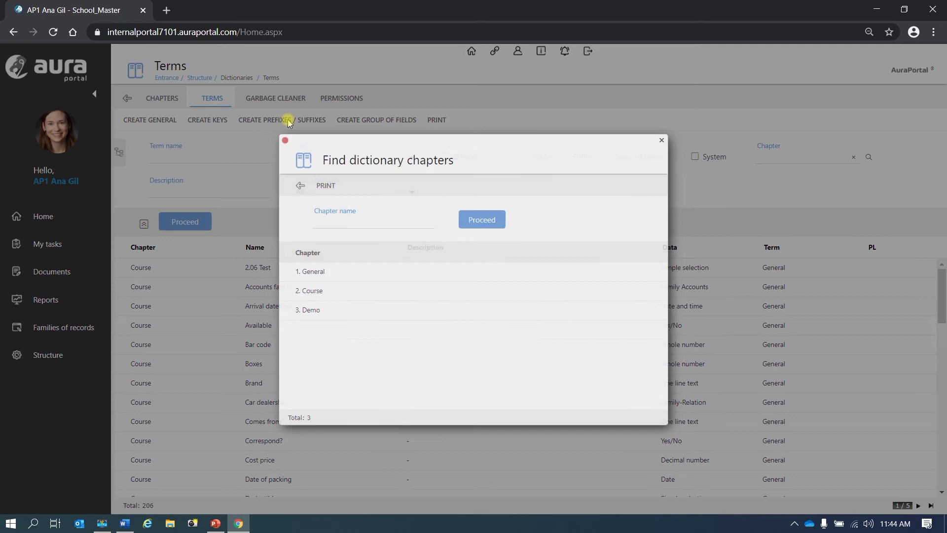
left_click(319, 312)
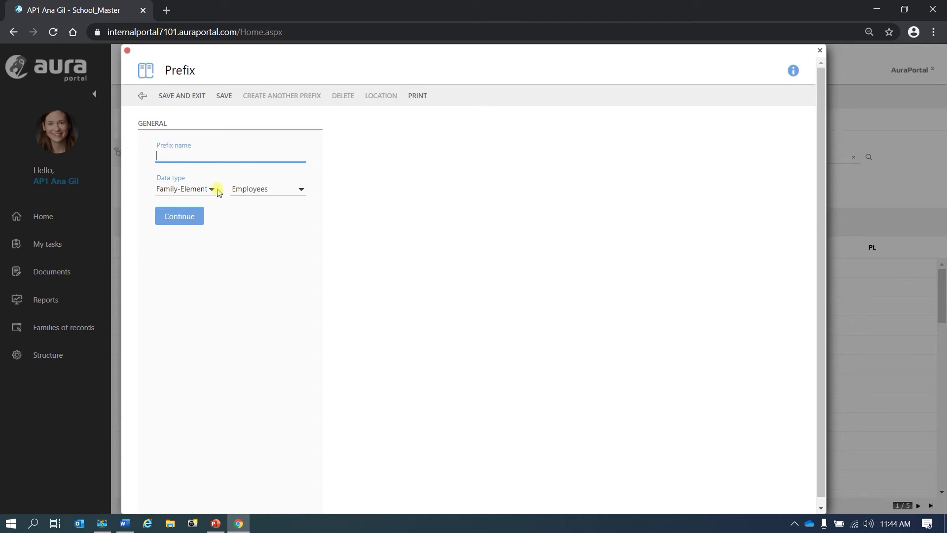
Create the prefix as a Family-Element of _Postal Codes named Postal codes Demo and continue to its configuration
left_click(301, 190)
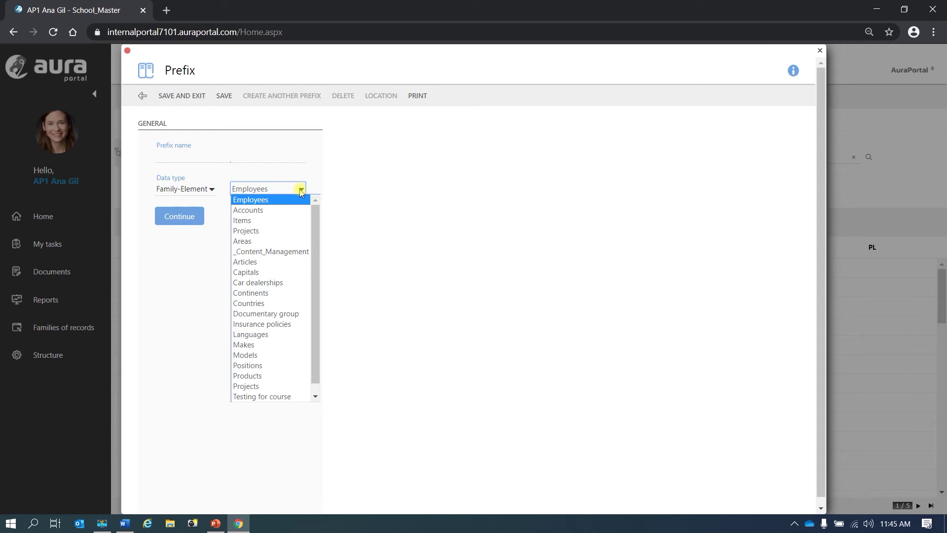
scroll(266, 382, "down", 1)
left_click(266, 396)
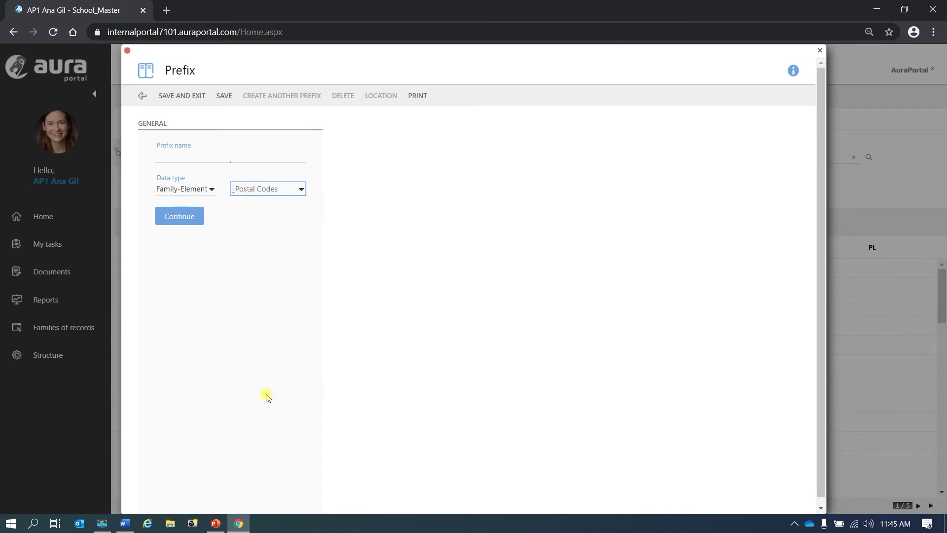
left_click(196, 157)
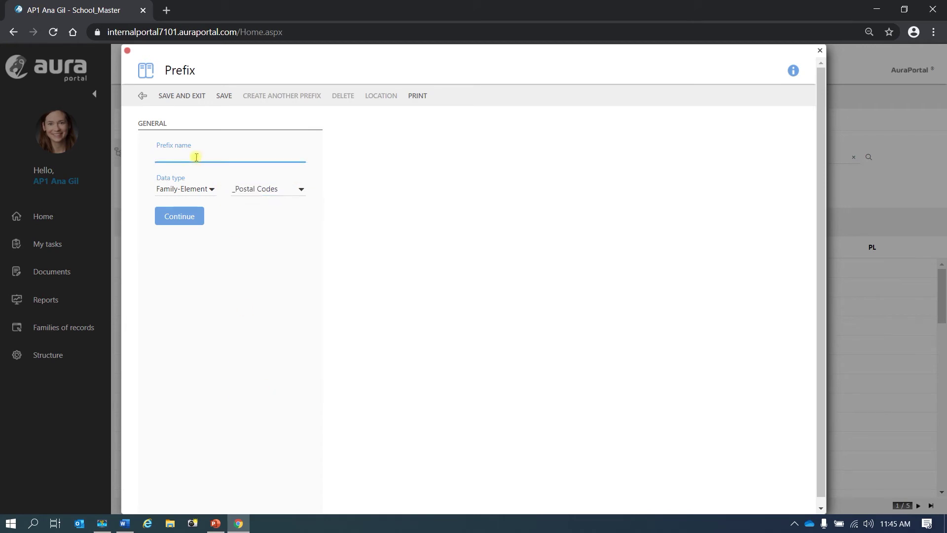
key("alt+Tab")
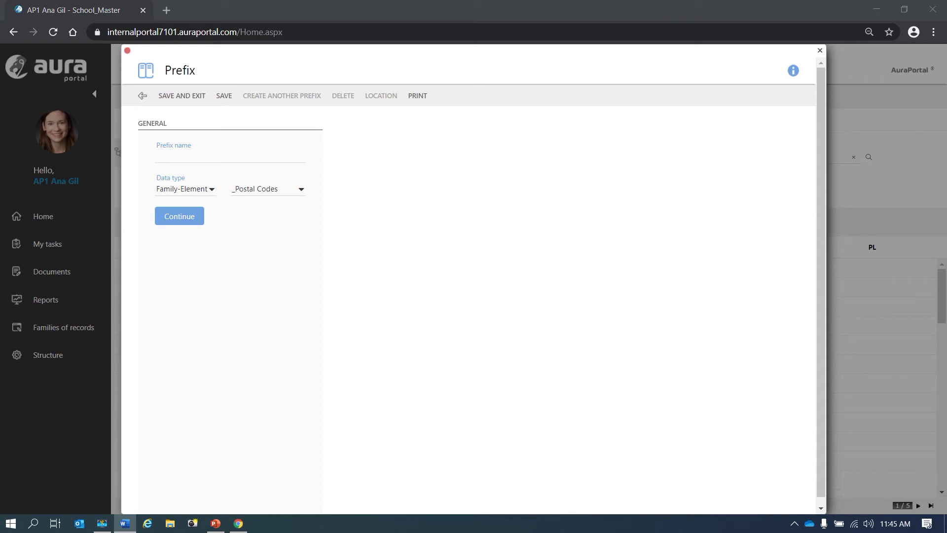
left_click(161, 155)
type("Postal codes Demo")
left_click(183, 217)
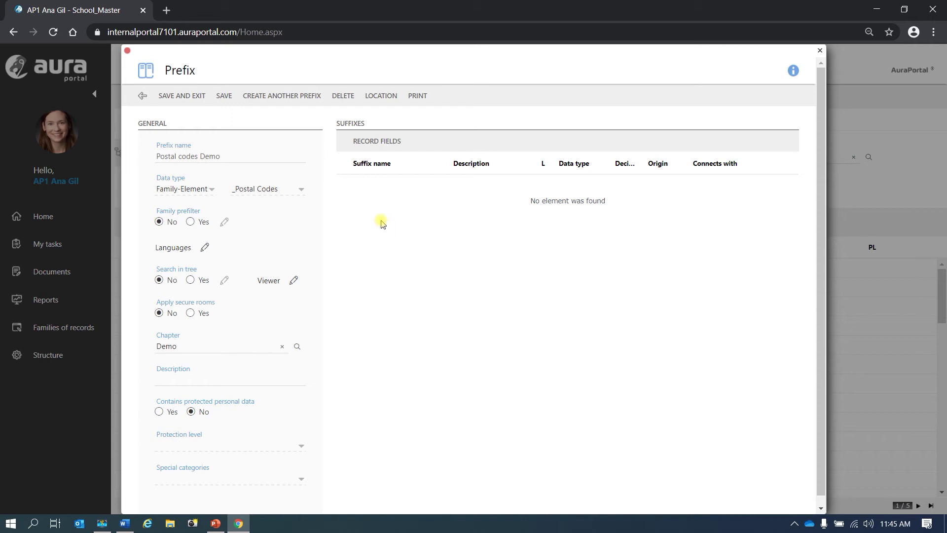
Add the record fields _City, _Country and _State as suffixes of Postal codes Demo and save the prefix
left_click(383, 143)
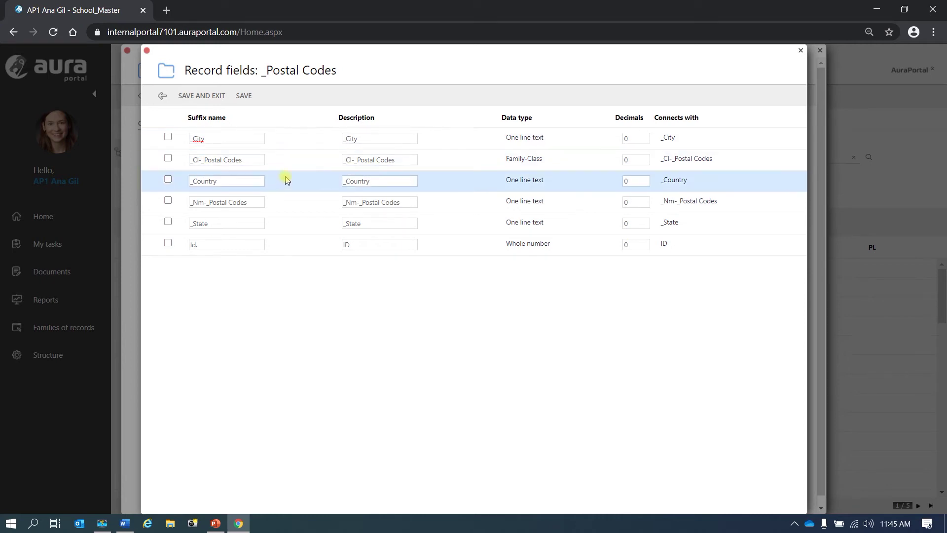
left_click(169, 223)
left_click(168, 180)
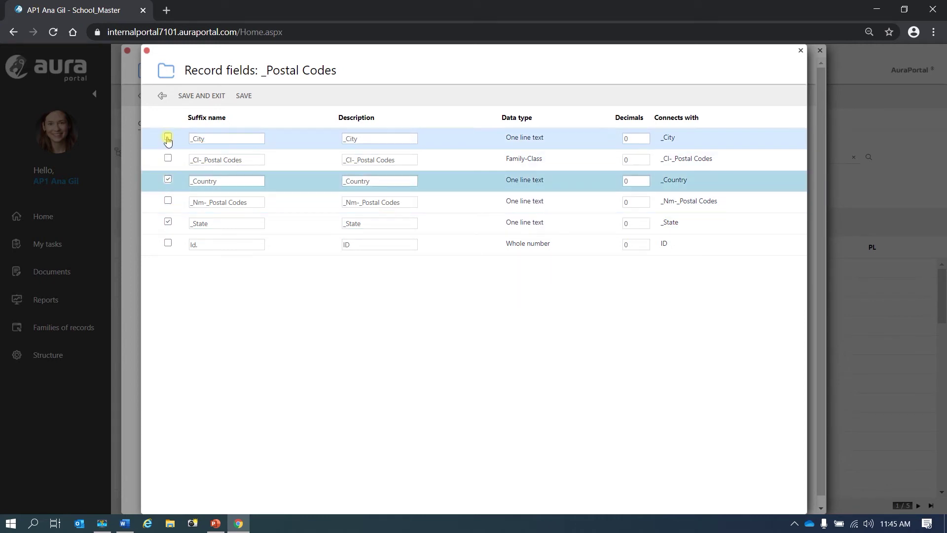
left_click(168, 137)
left_click(207, 96)
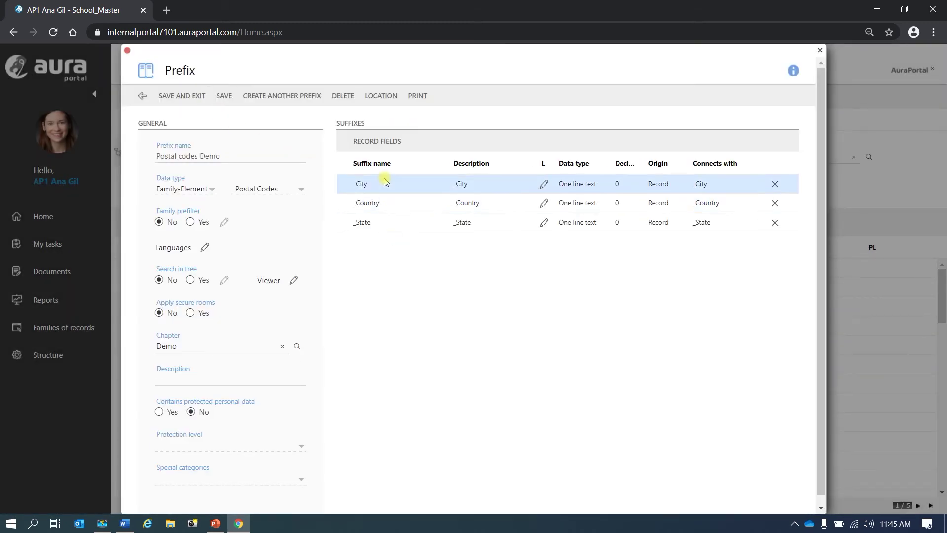
left_click(183, 95)
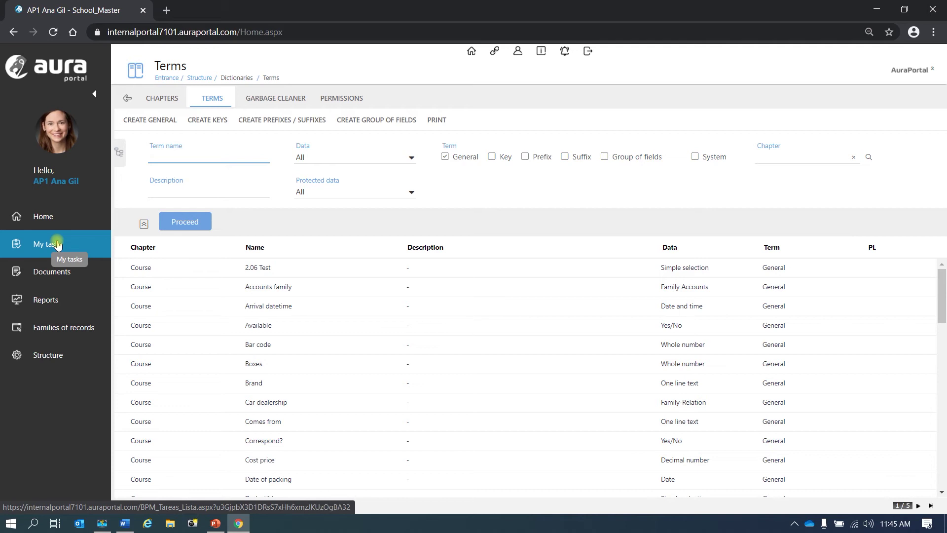
left_click(58, 245)
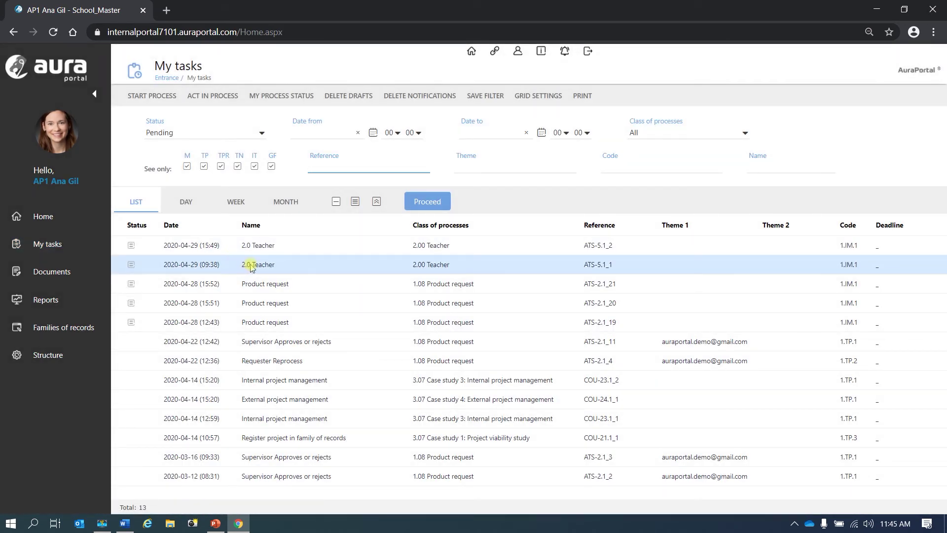
left_click(252, 265)
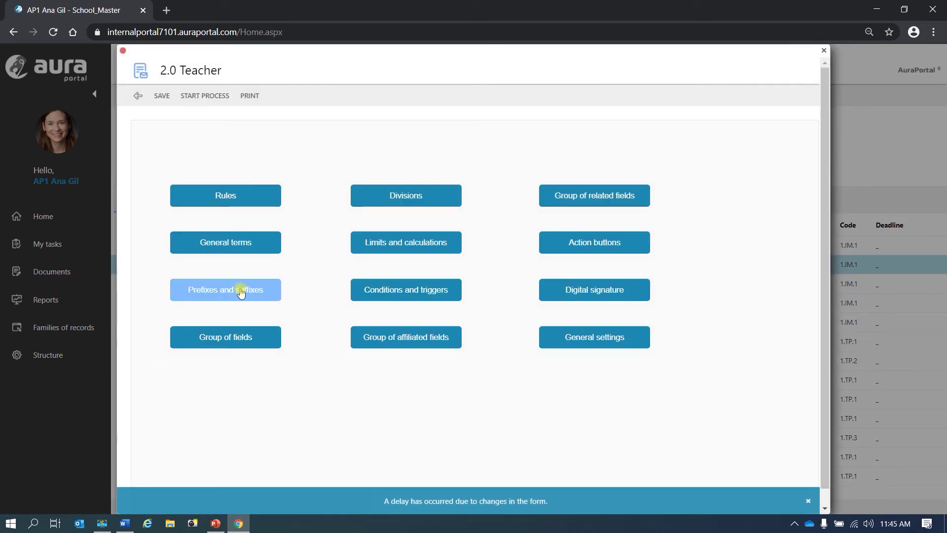
left_click(240, 292)
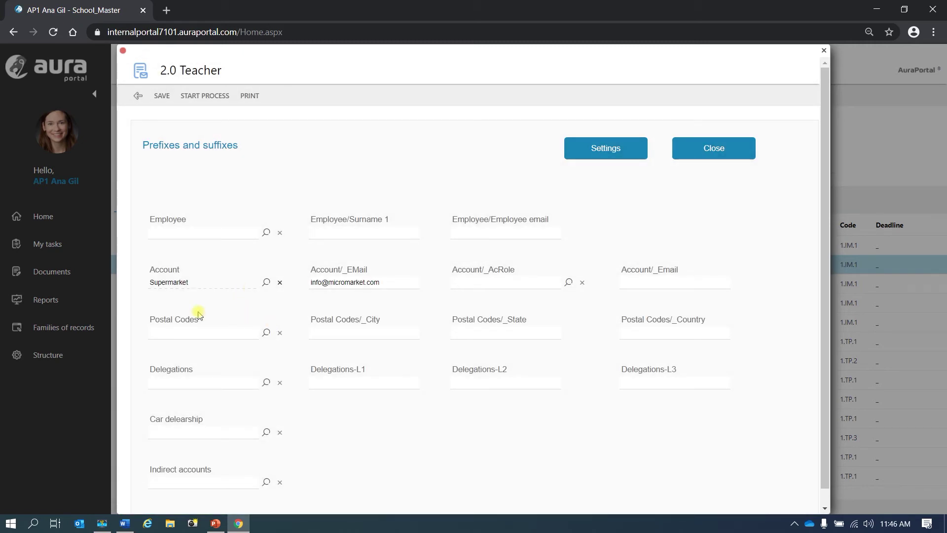
left_click(265, 332)
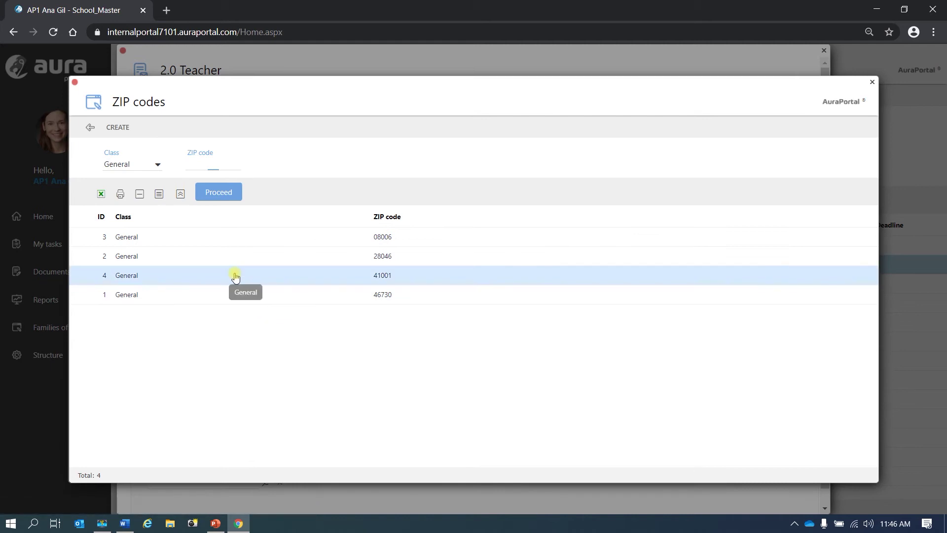
left_click(235, 276)
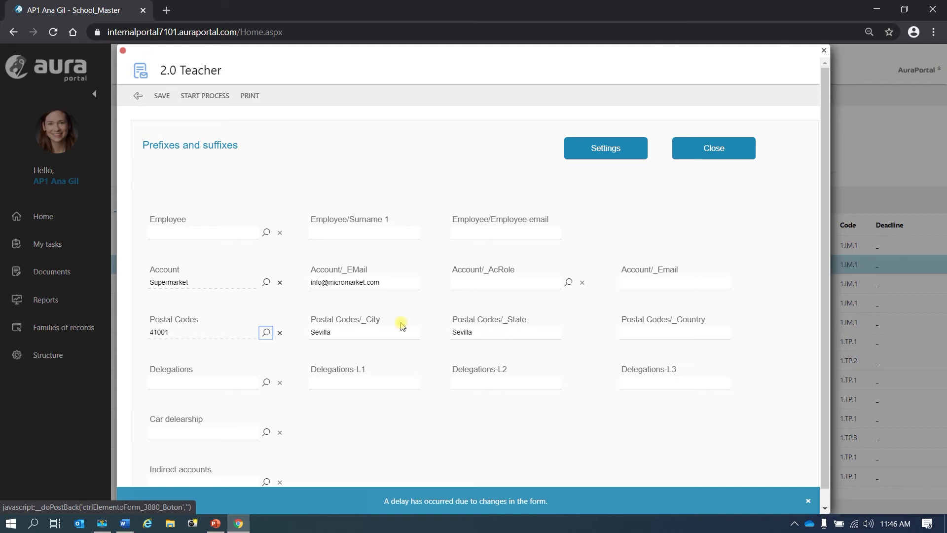
left_click(137, 98)
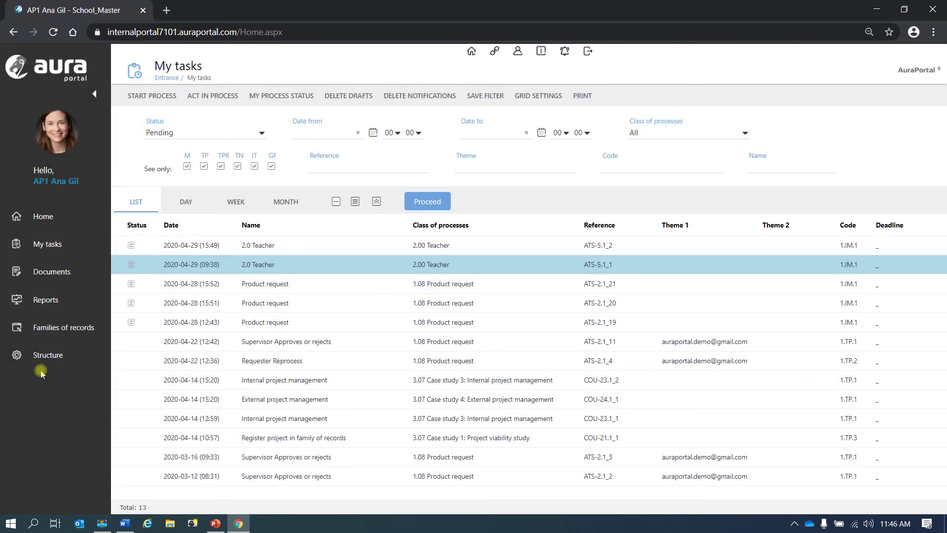
key("alt+Tab")
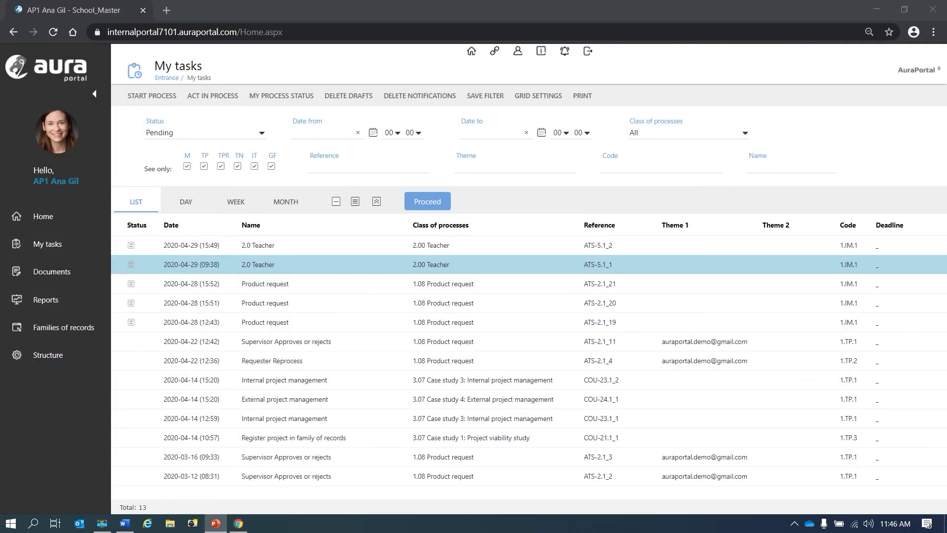
key("Right")
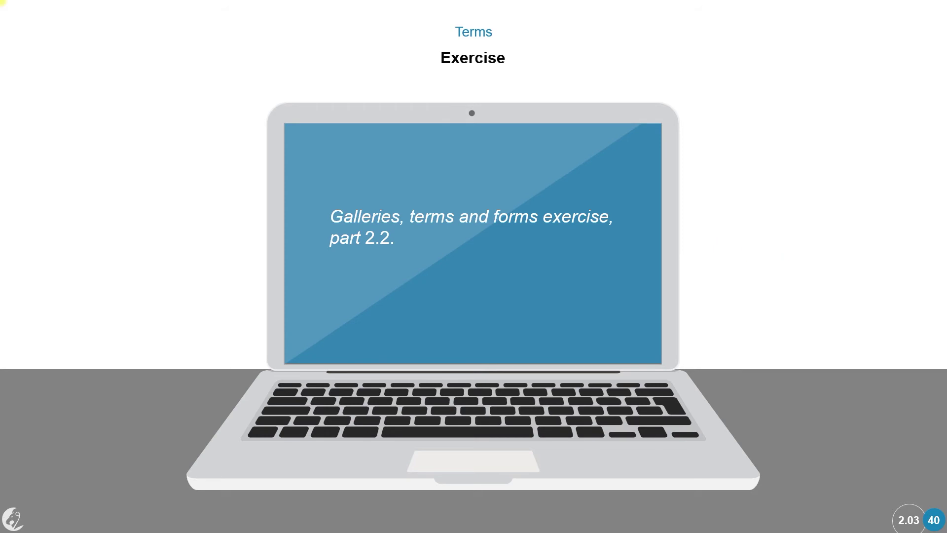
left_click(743, 250)
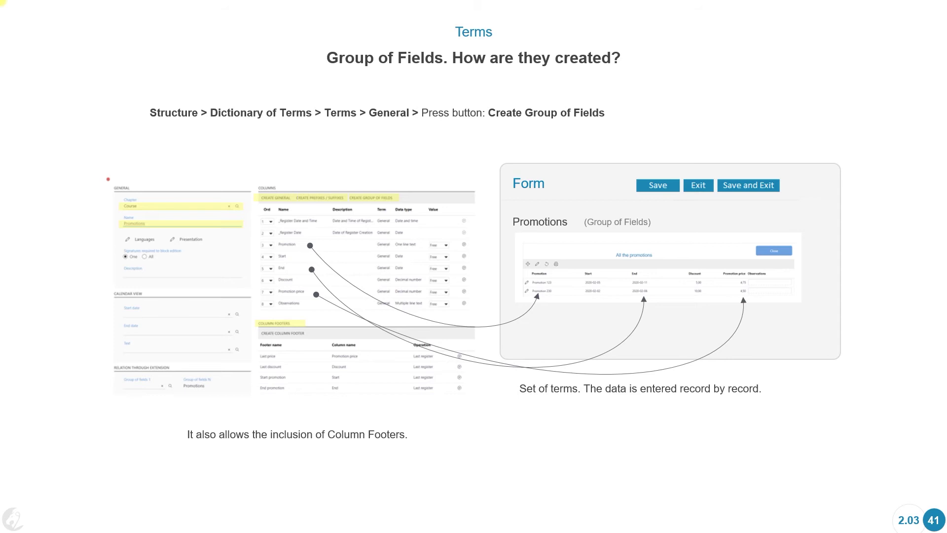
key("Escape")
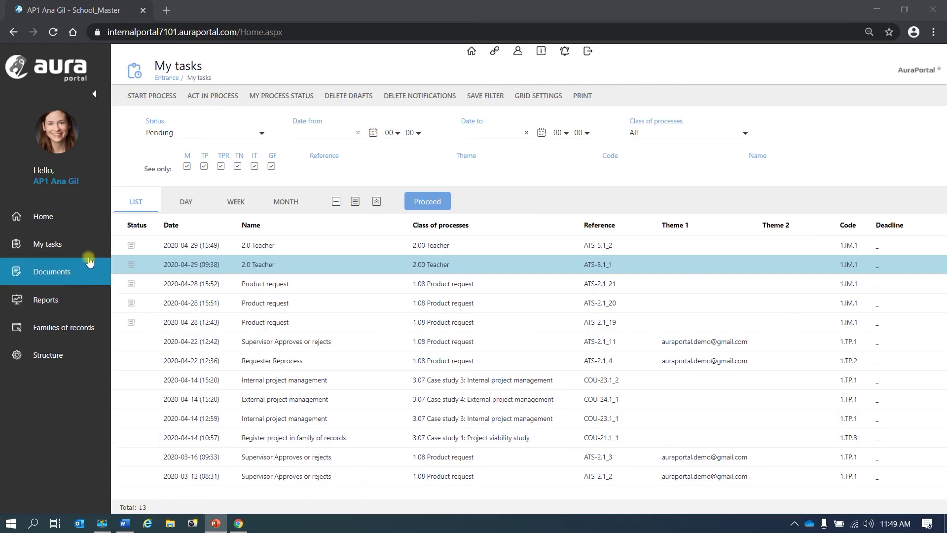
left_click(271, 266)
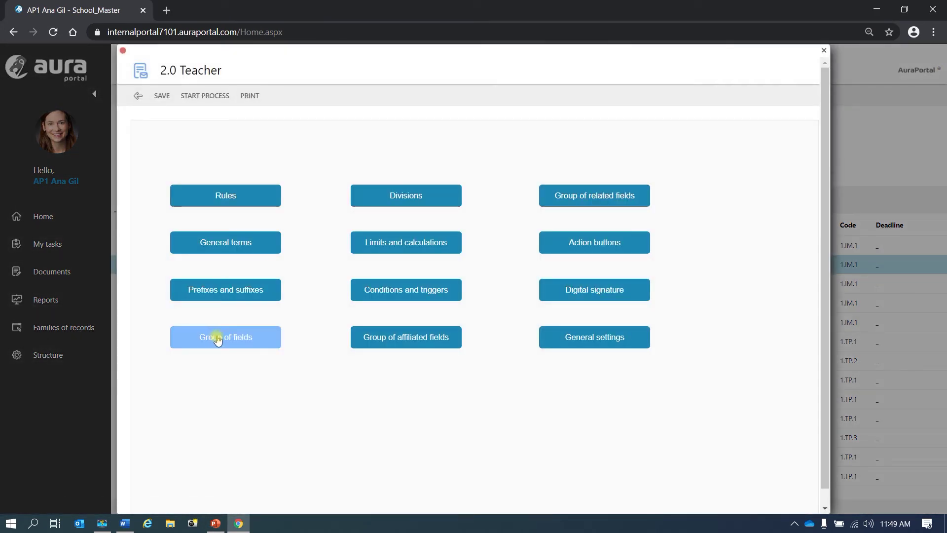
left_click(217, 339)
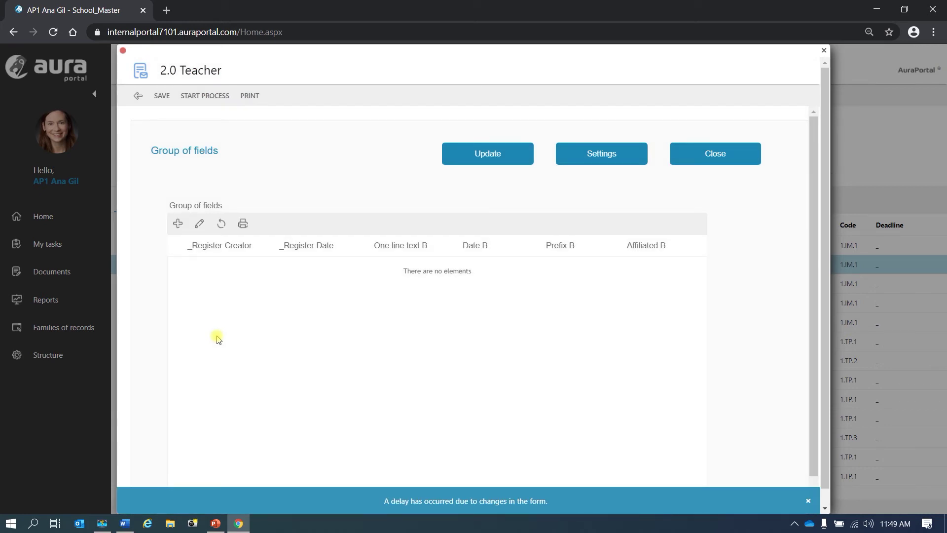
left_click(202, 225)
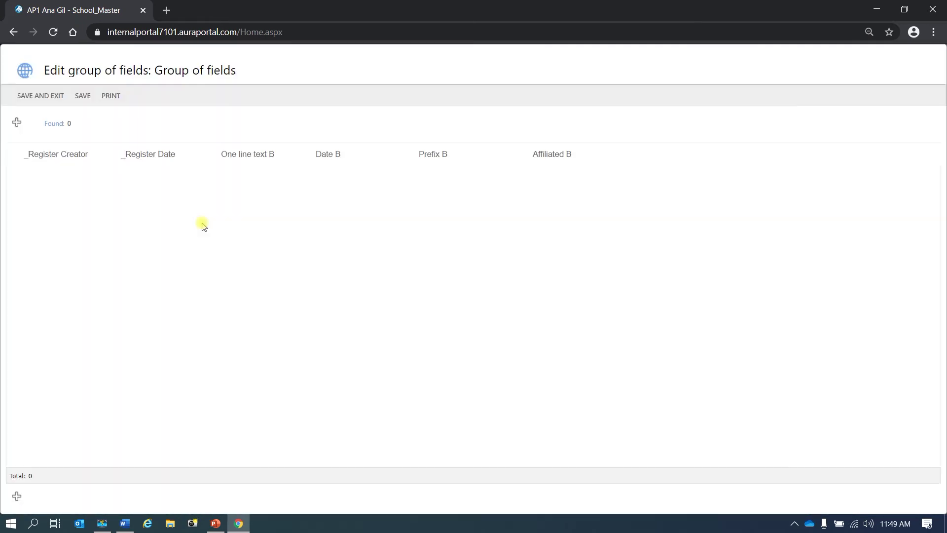
Add a line to the group of fields with One line text B set to text and Date B set to 2020-04-01
left_click(16, 124)
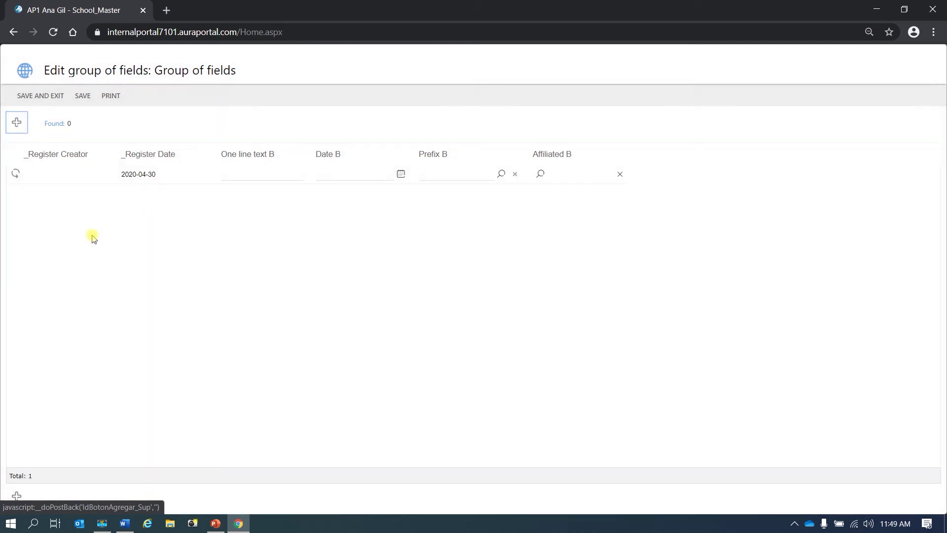
left_click(272, 176)
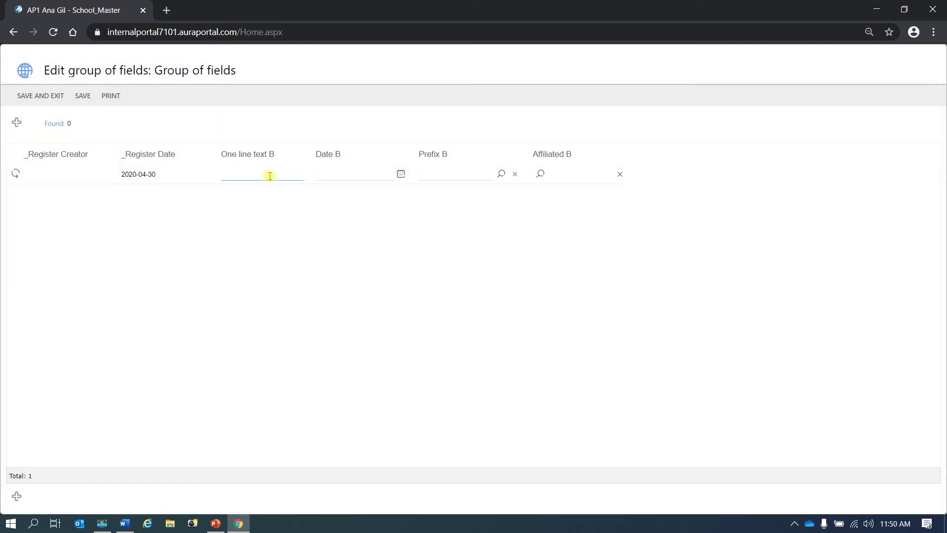
type("text")
key("Tab")
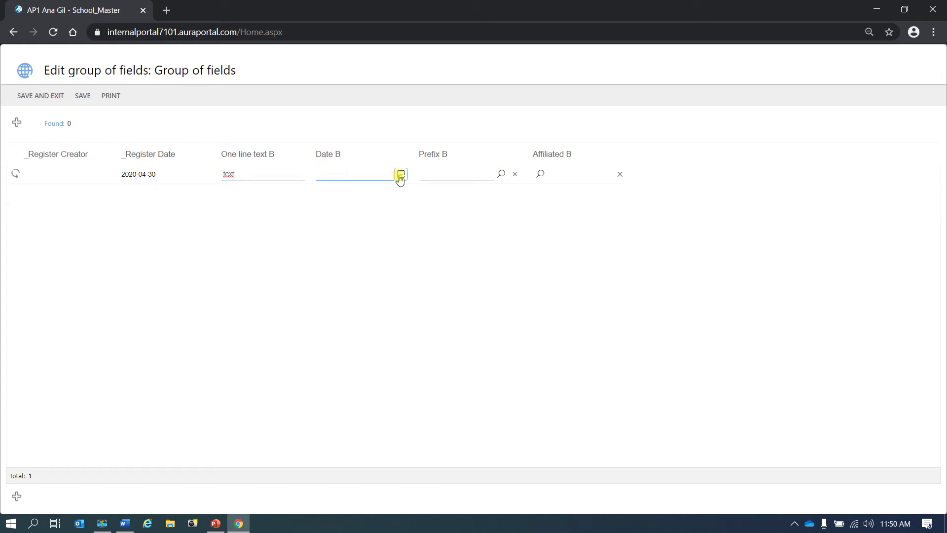
left_click(399, 175)
left_click(476, 208)
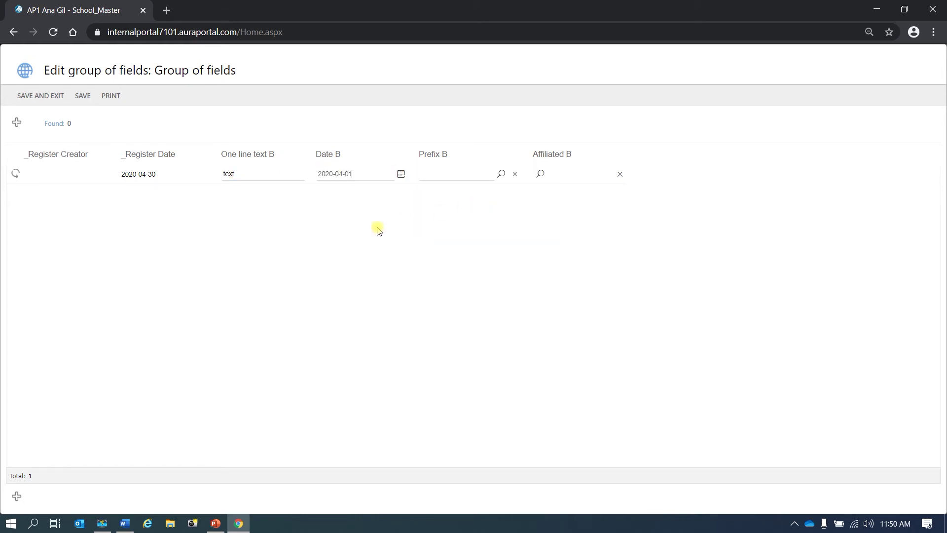
Add an Affiliated B line with Affiliated whole number 25, and save and exit both the affiliated and main groups of fields
left_click(540, 175)
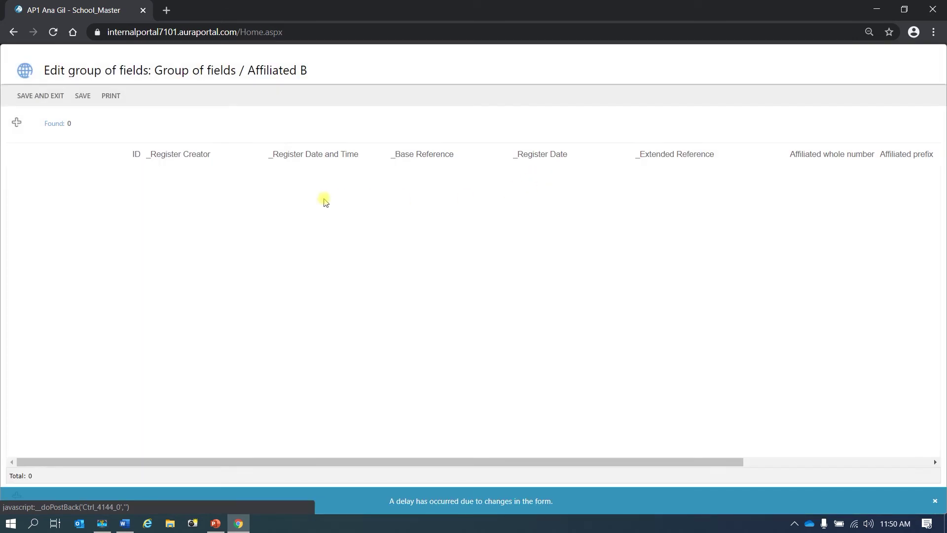
left_click(15, 123)
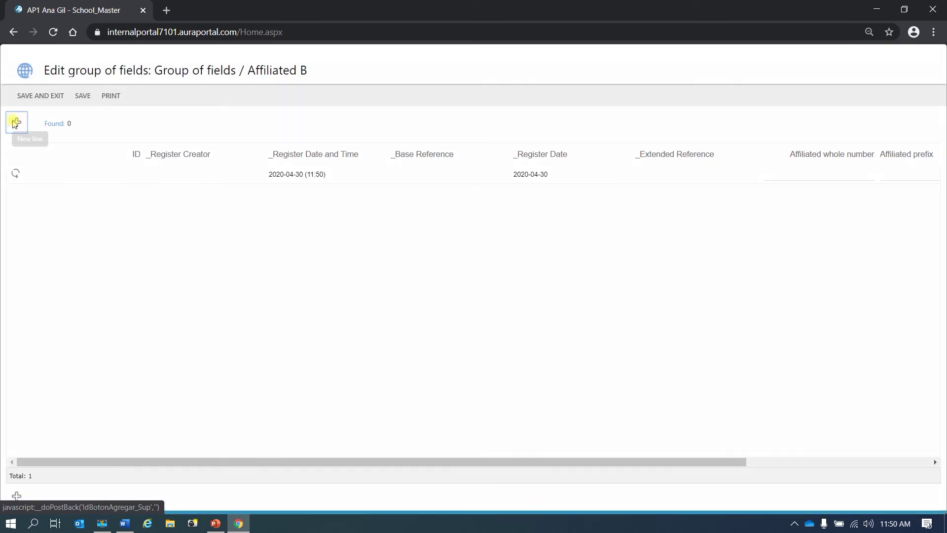
left_click(764, 176)
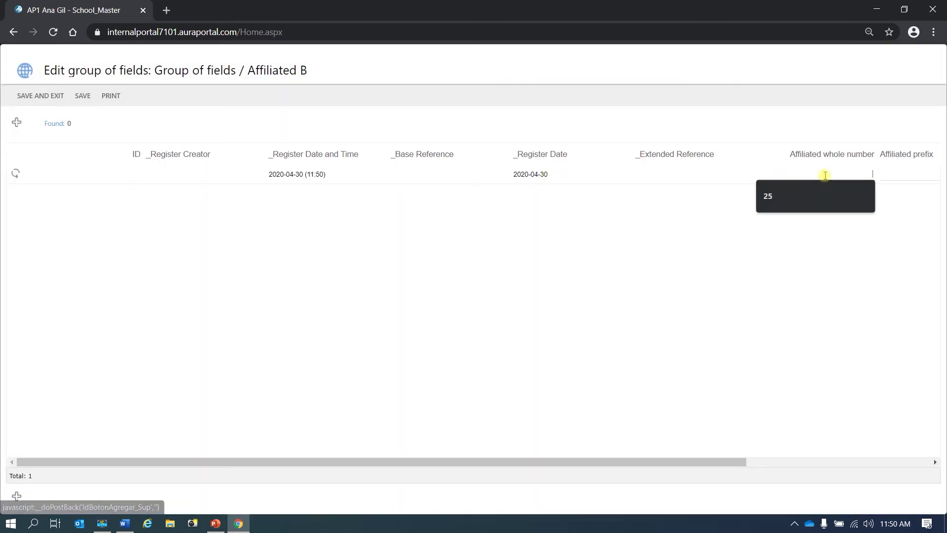
left_click(804, 197)
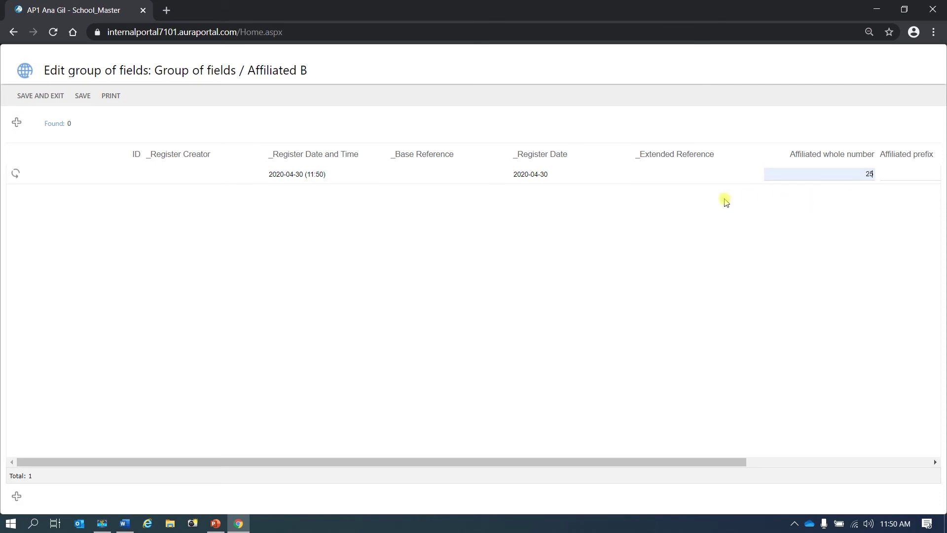
left_click(60, 100)
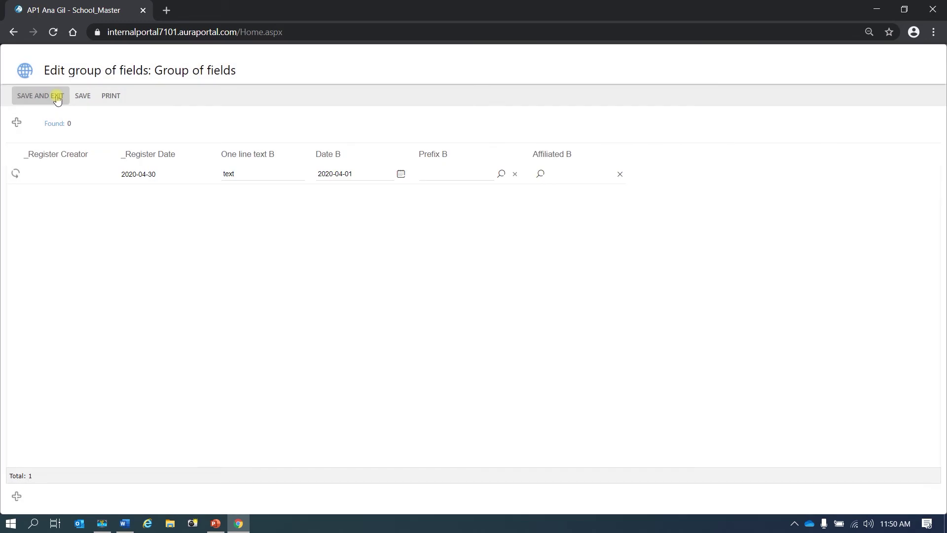
left_click(52, 111)
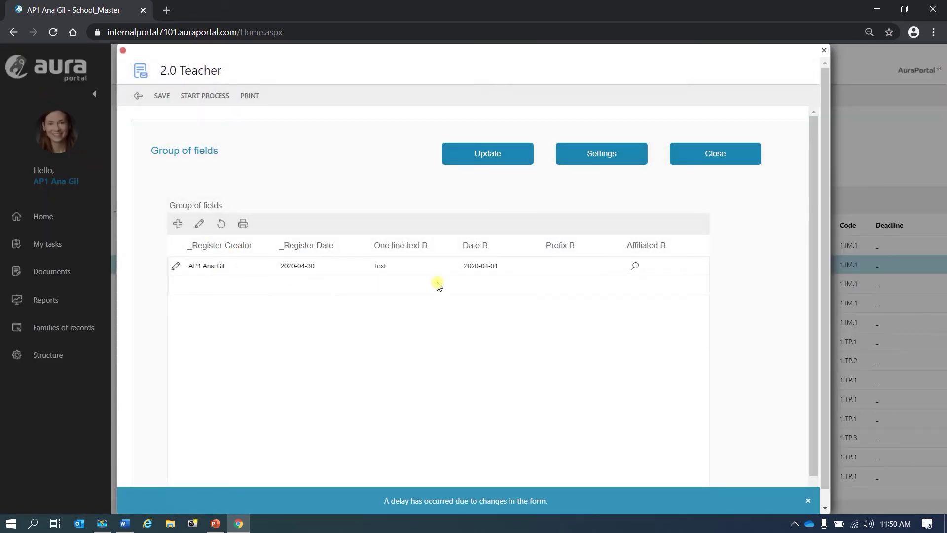
View the added line's extension form and its Affiliated B records, and close the task
left_click(809, 503)
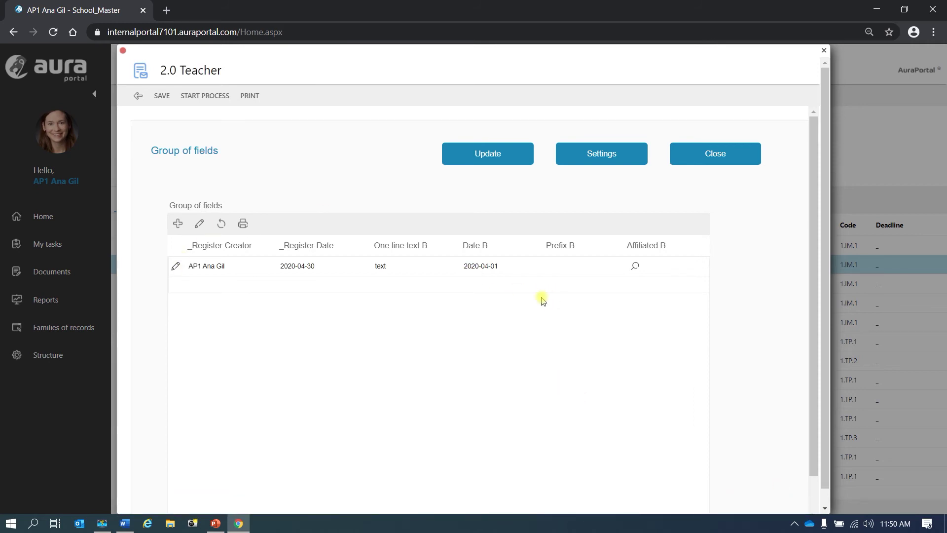
left_click(176, 266)
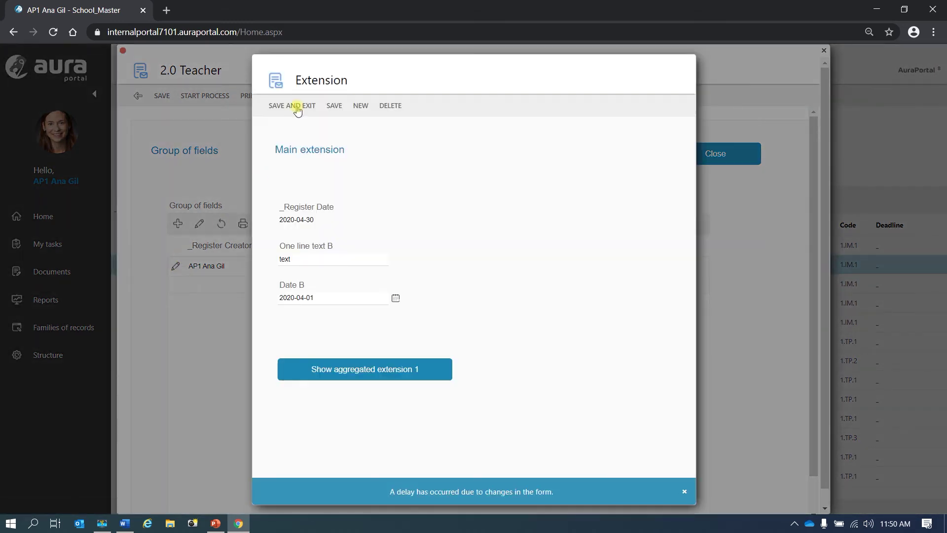
left_click(288, 107)
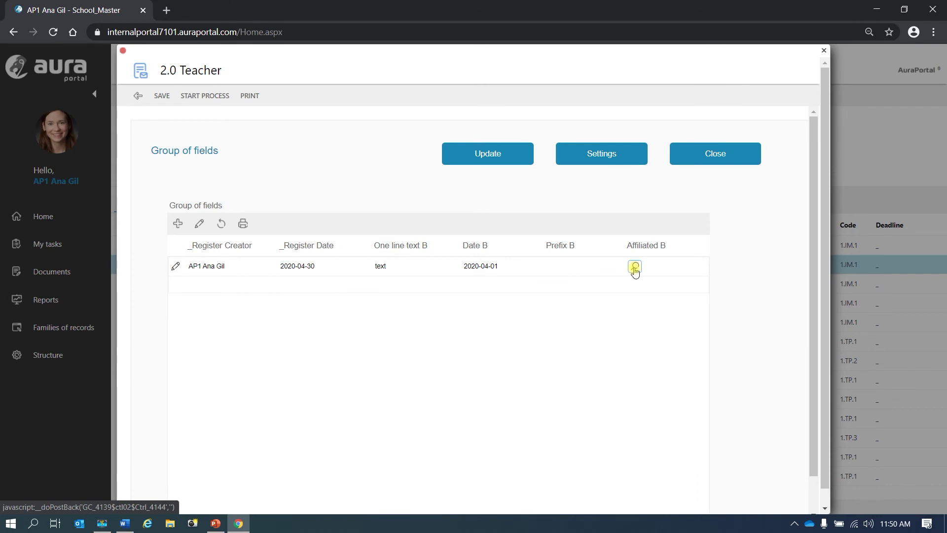
left_click(635, 267)
left_click(153, 158)
left_click(138, 96)
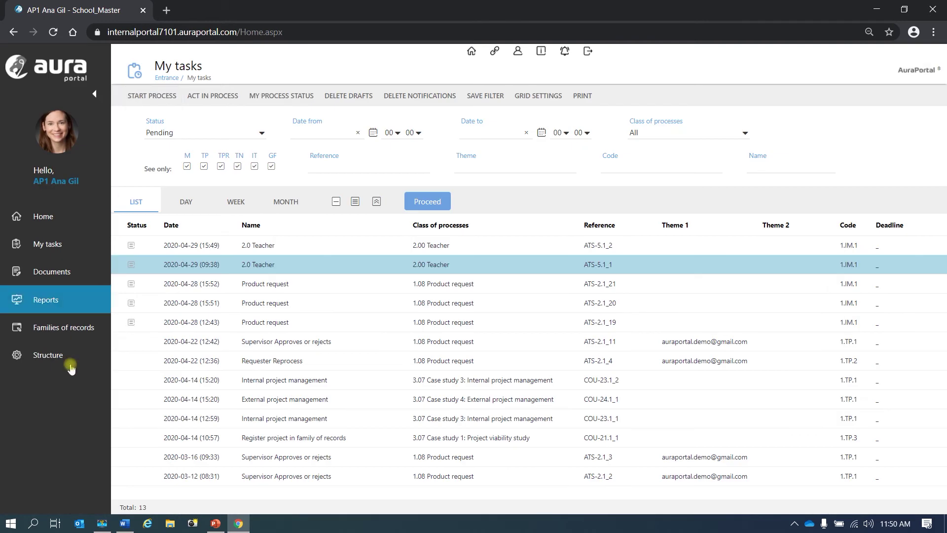
Start a new group of fields in the Demo chapter of the structure's terms dictionary
left_click(41, 357)
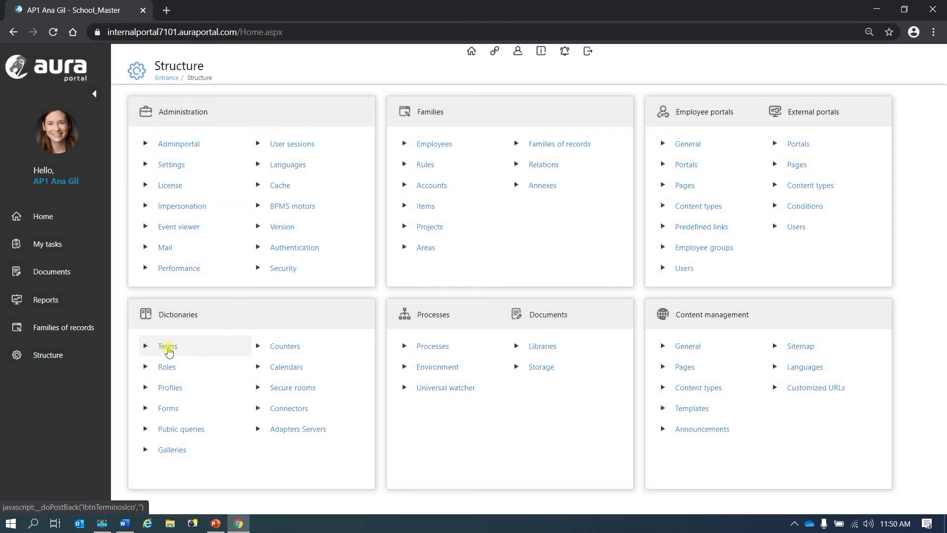
left_click(168, 351)
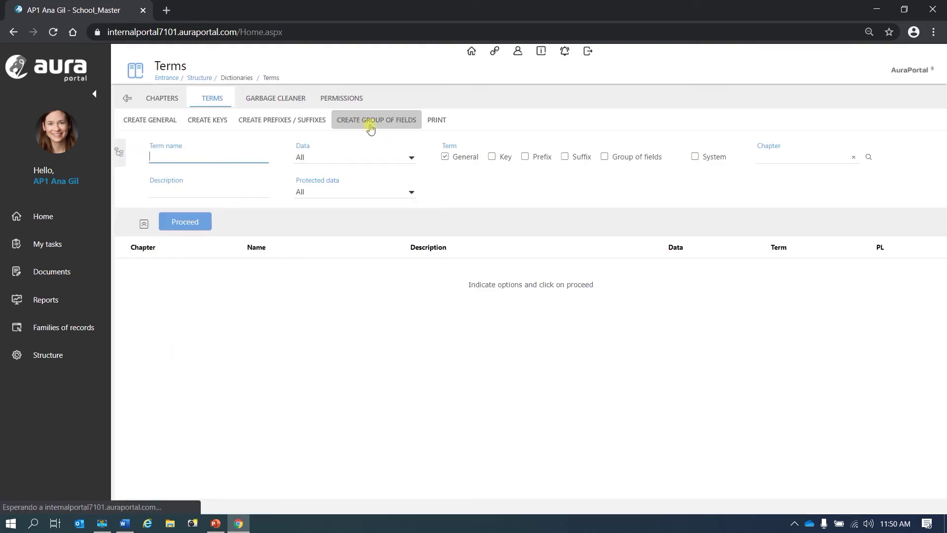
left_click(389, 123)
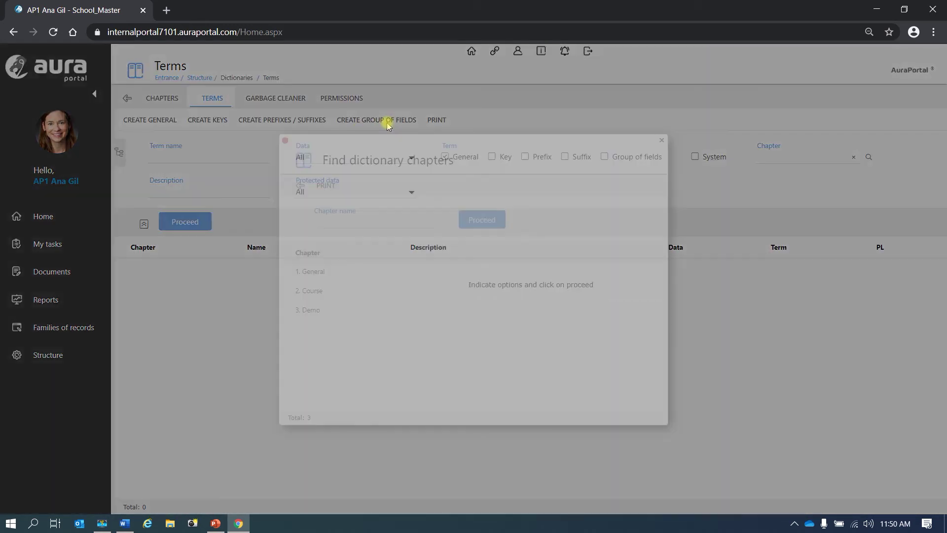
left_click(350, 316)
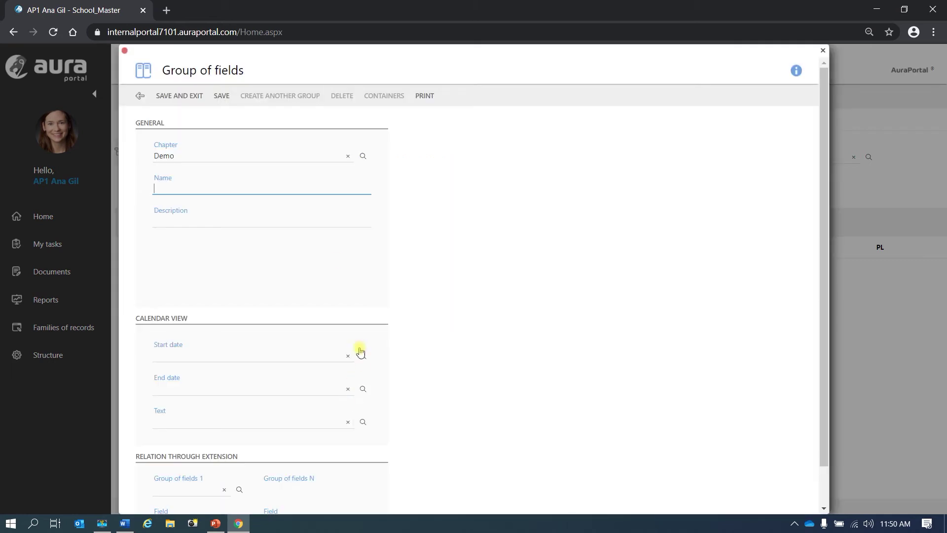
Name the new group of fields in the Demo chapter "GF demo 2" and save it
key("alt+Tab")
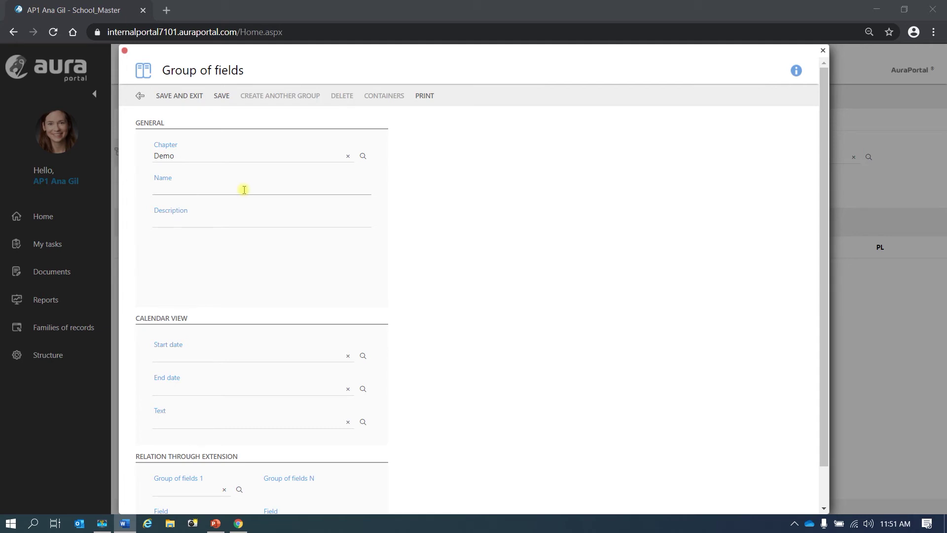
left_click(200, 188)
type("GF demo 2")
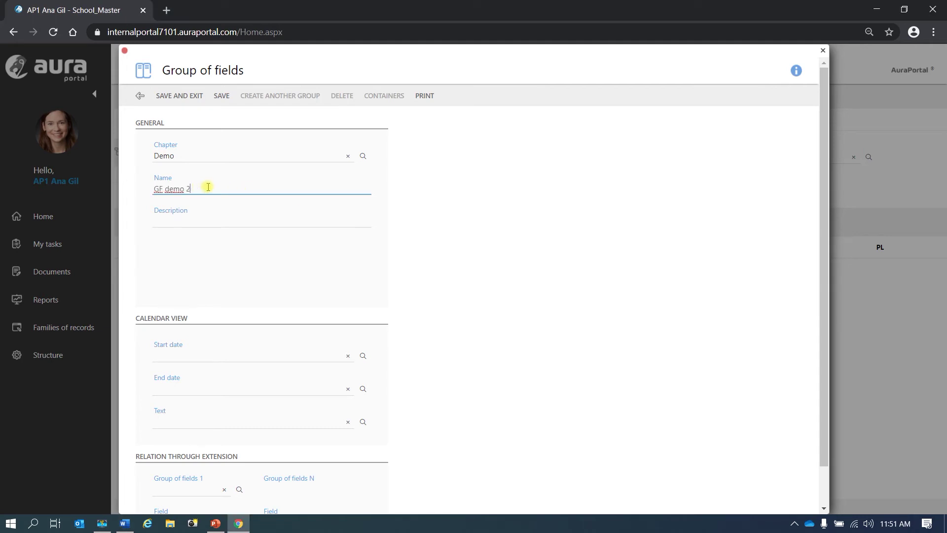
left_click(221, 97)
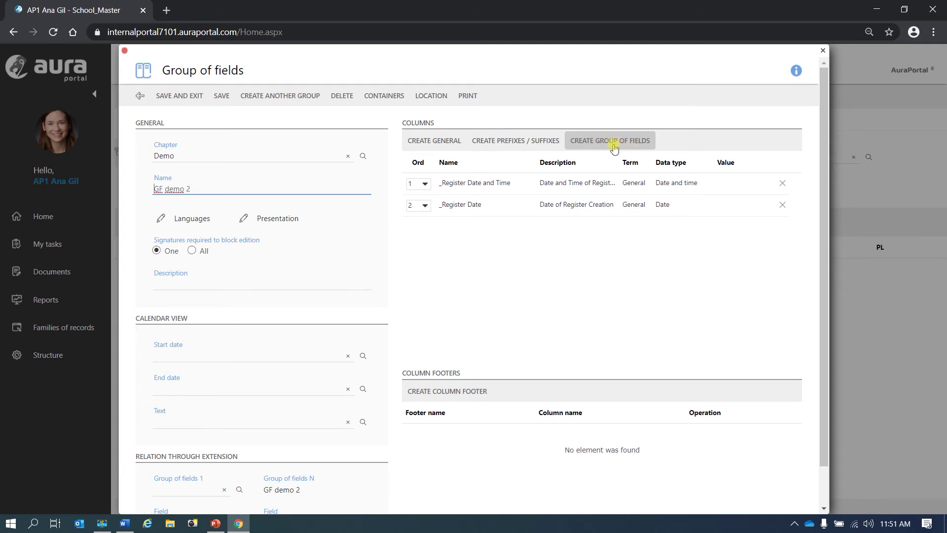
Create a general term named "One line text 2" with the One line text data type and save it
left_click(444, 146)
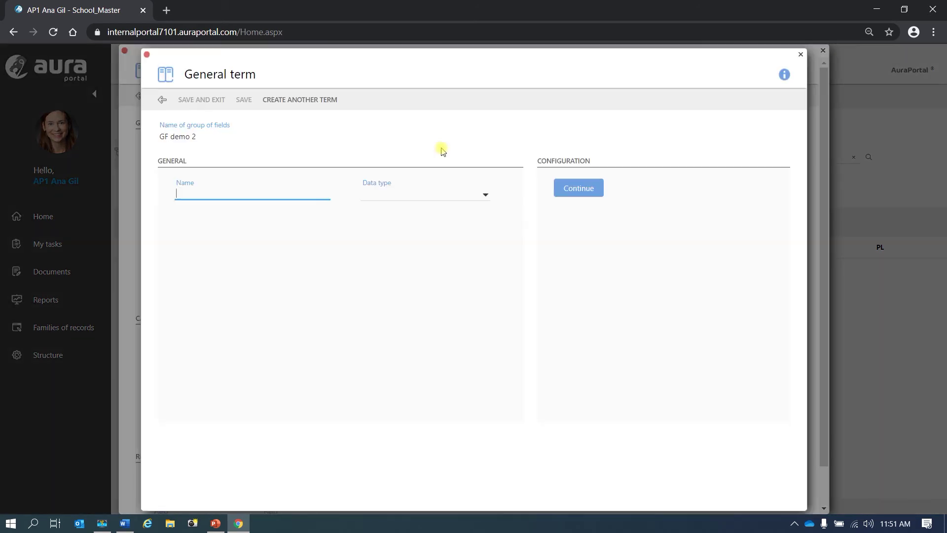
left_click(483, 194)
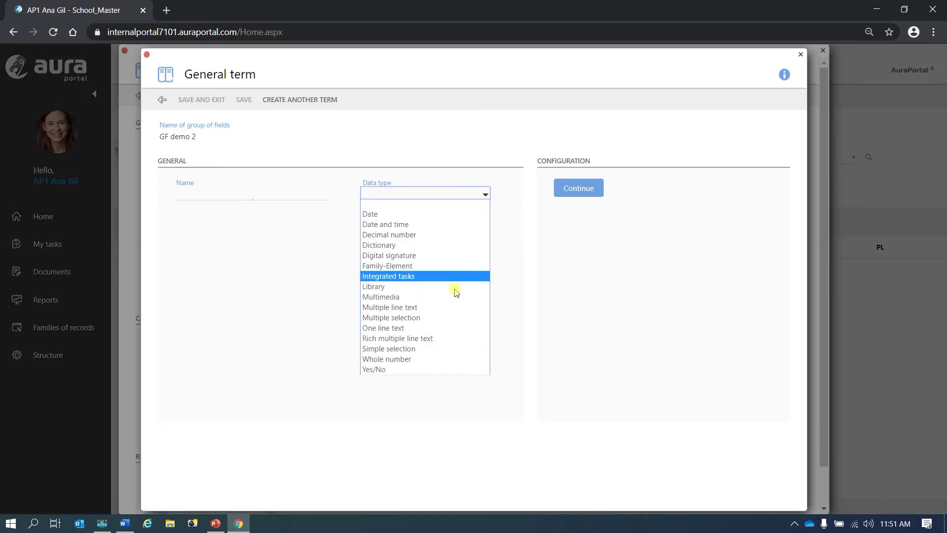
left_click(450, 330)
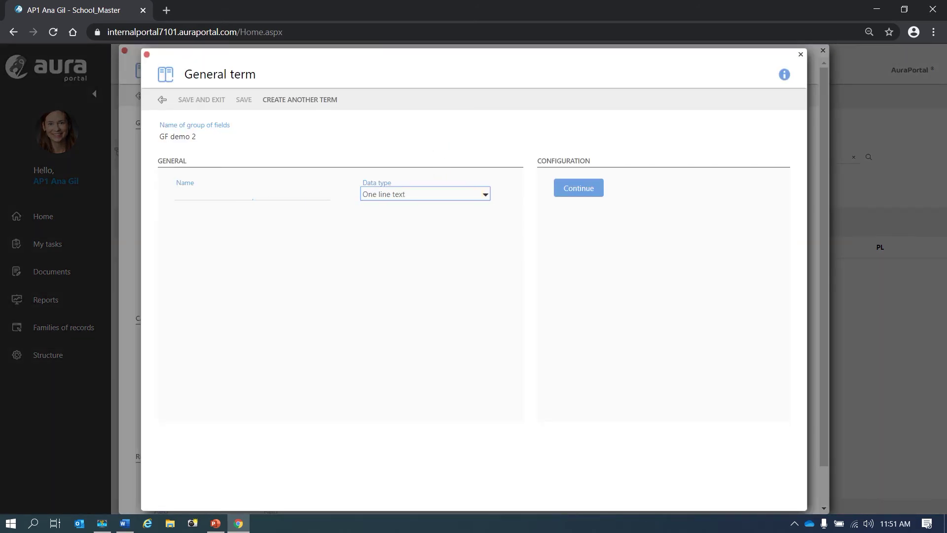
key("alt+Tab")
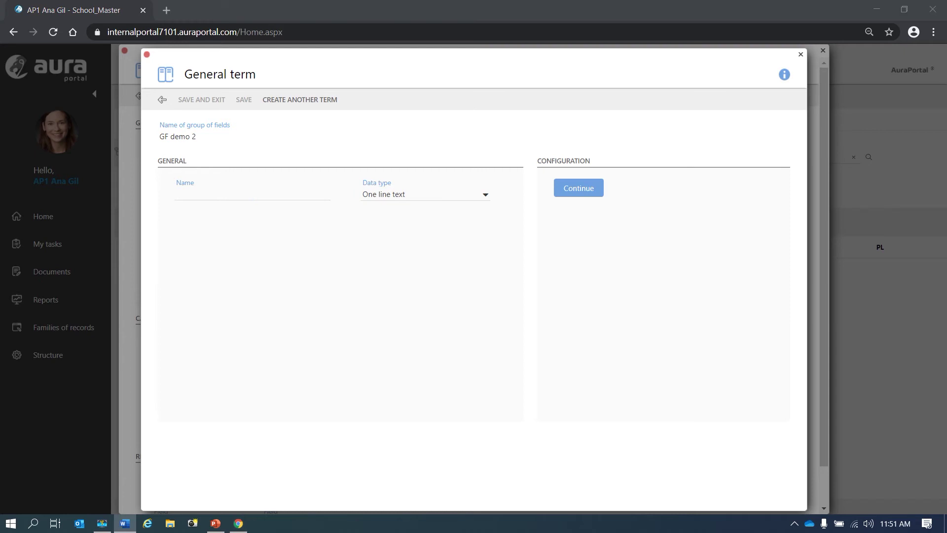
left_click(225, 195)
type("One line text 2")
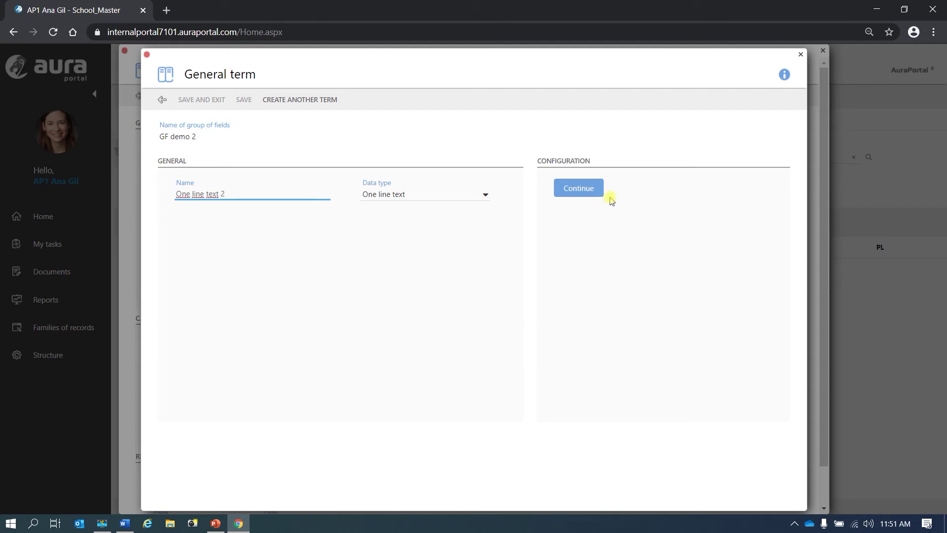
left_click(572, 191)
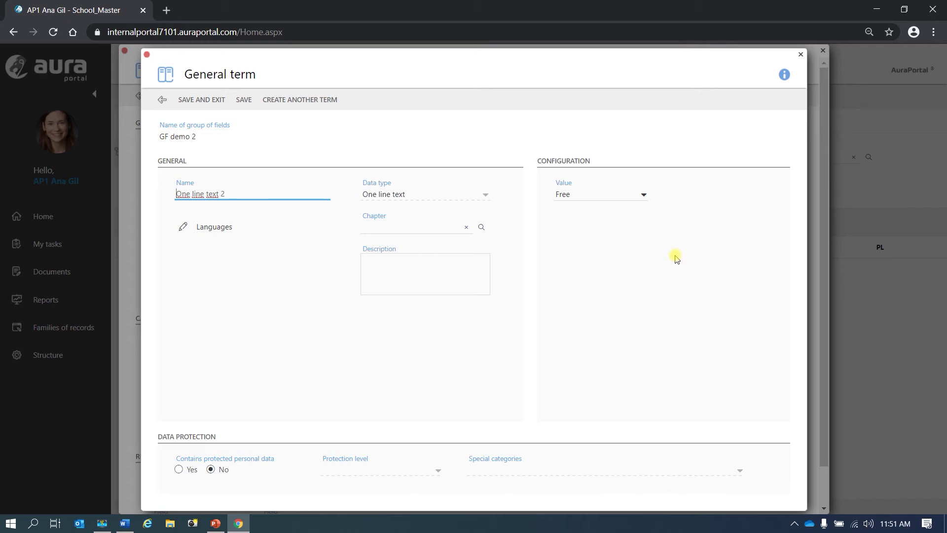
left_click(242, 101)
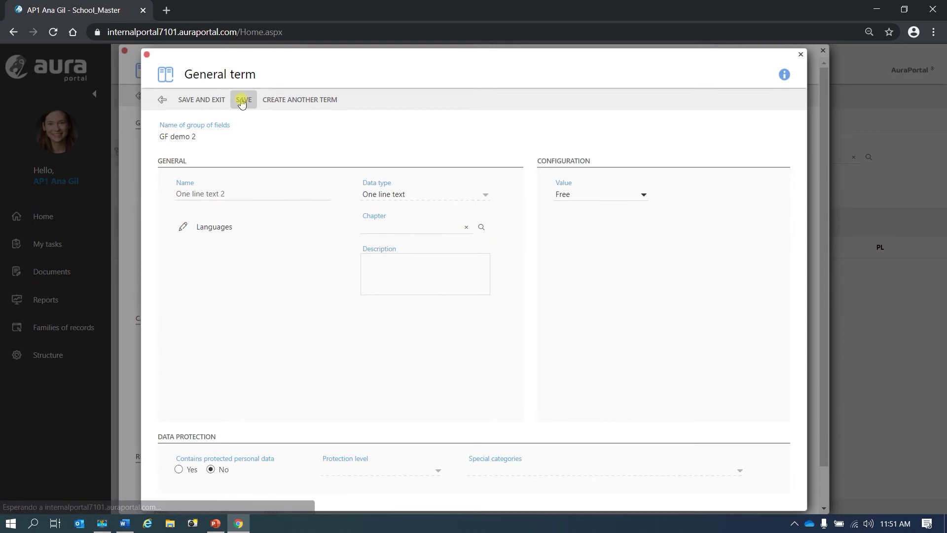
Create another general term named "Date 2" with the Date data type and save it
left_click(305, 103)
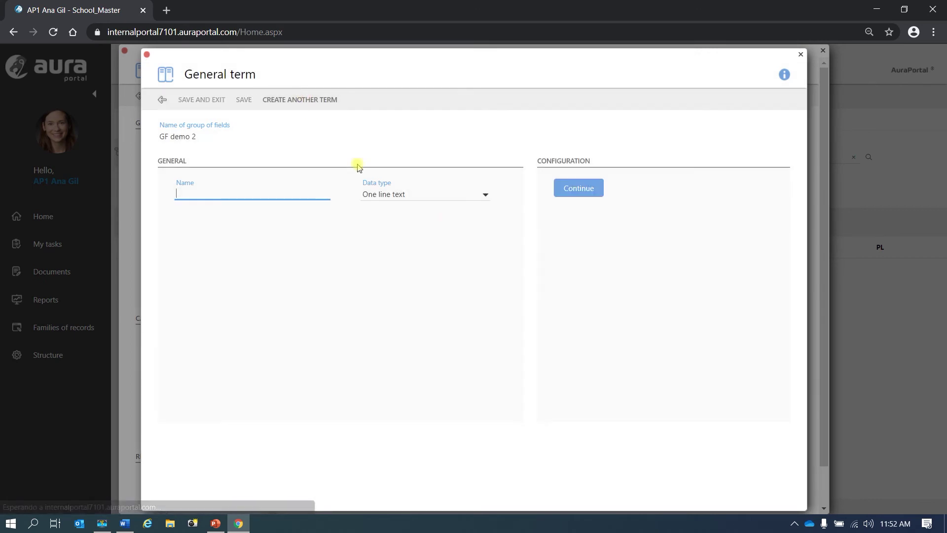
left_click(482, 198)
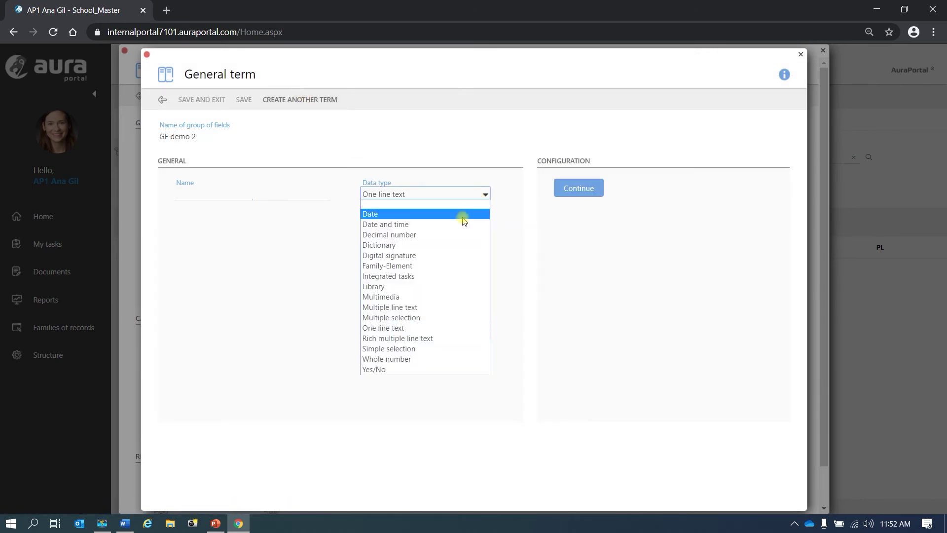
left_click(430, 215)
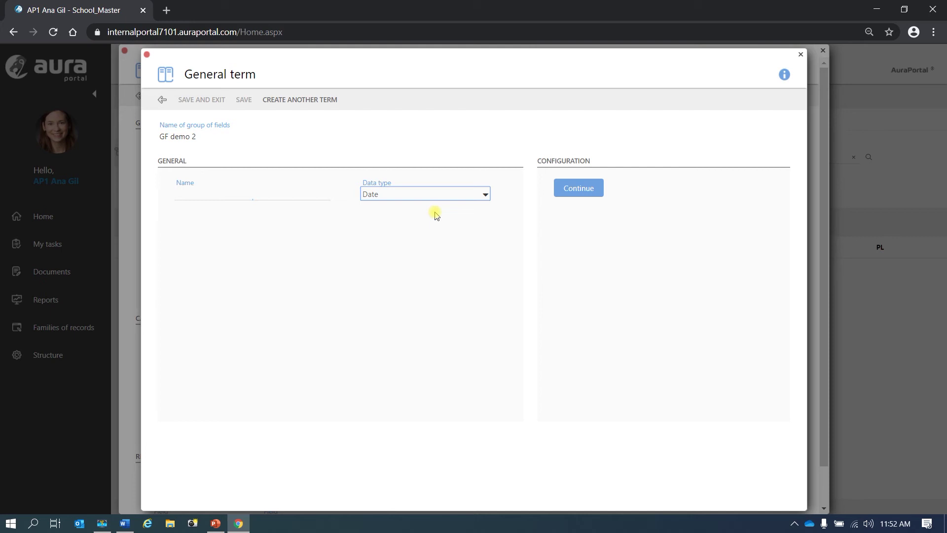
key("alt+Tab")
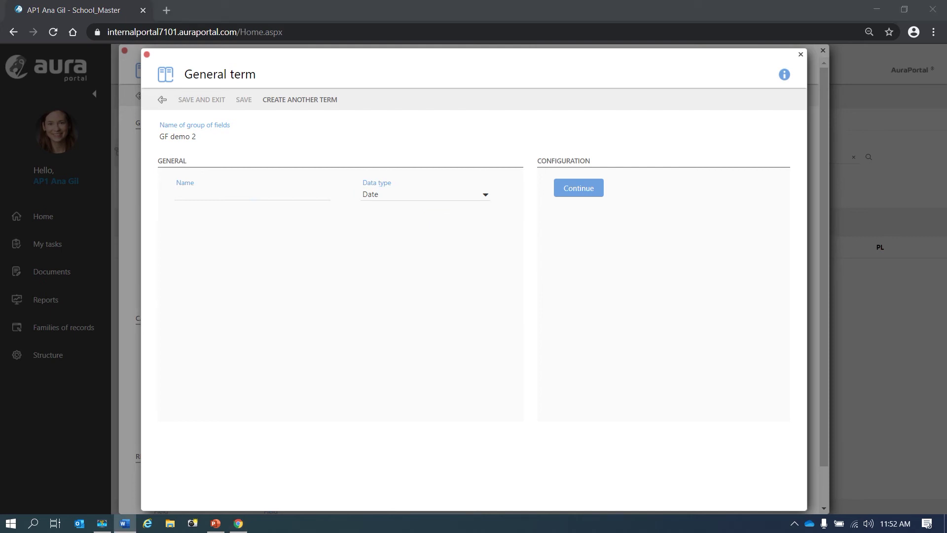
left_click(191, 191)
type("Date 2")
left_click(574, 194)
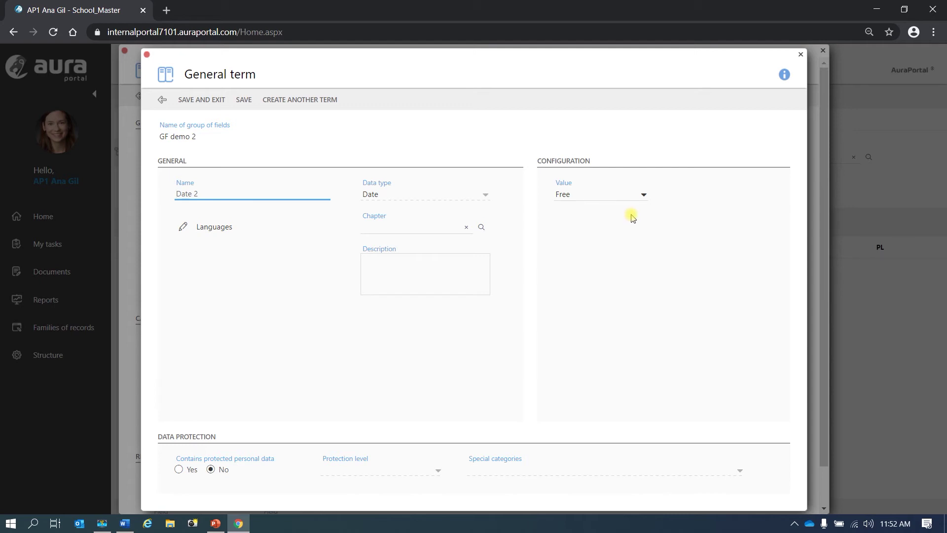
left_click(244, 101)
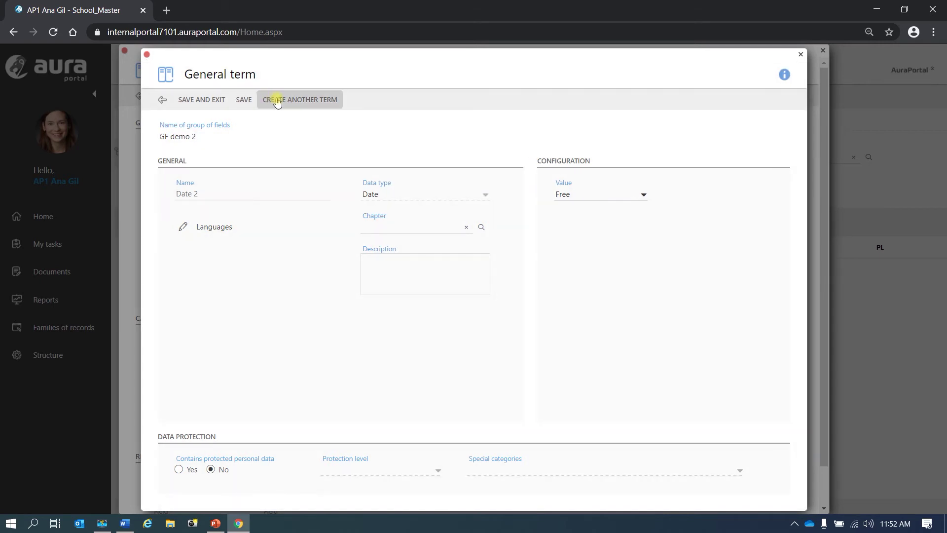
Set up another general term named "Selection 2" with the Simple selection data type and continue to its configuration
left_click(294, 99)
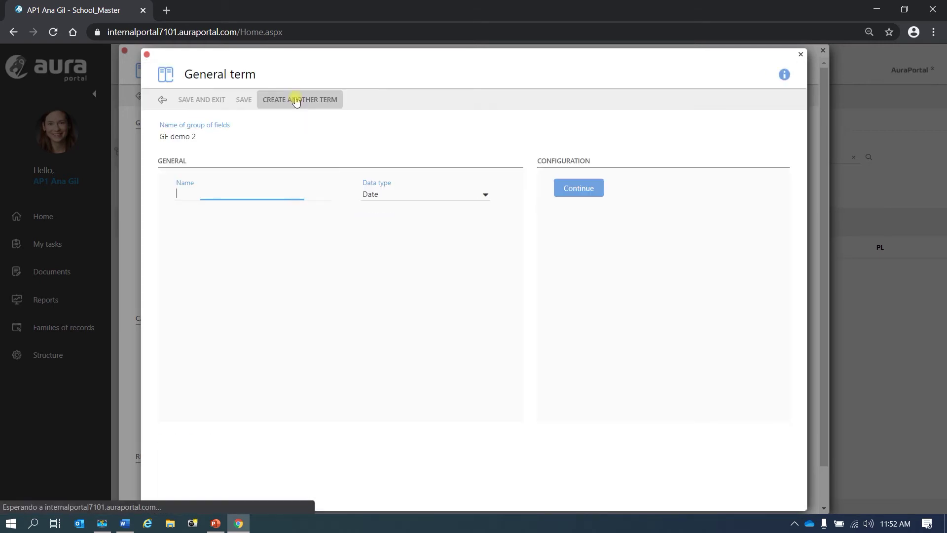
left_click(485, 195)
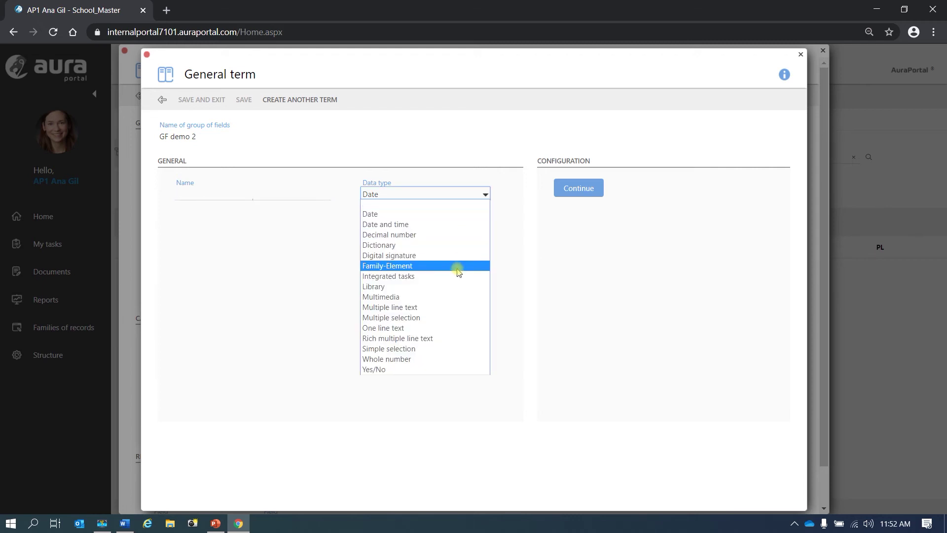
left_click(449, 349)
key("alt+Tab")
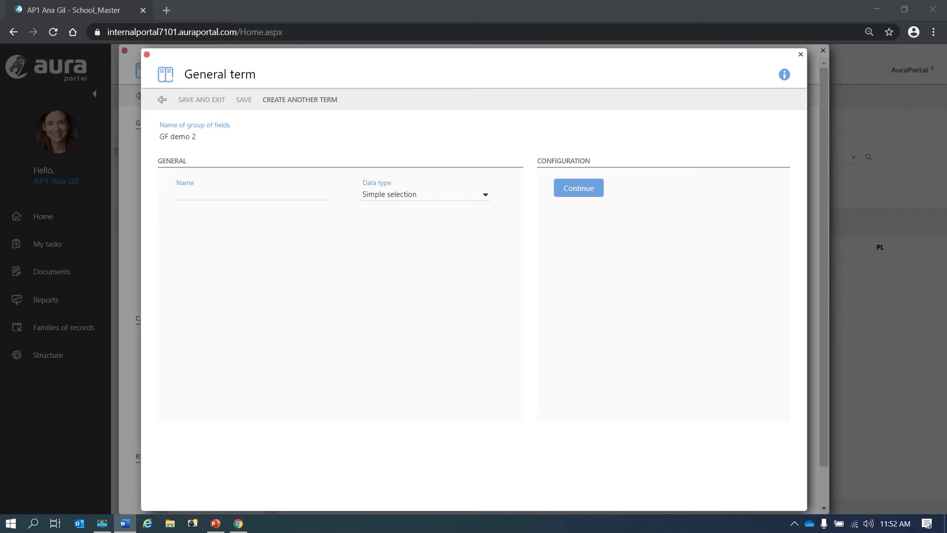
left_click(187, 191)
type("Selection 2")
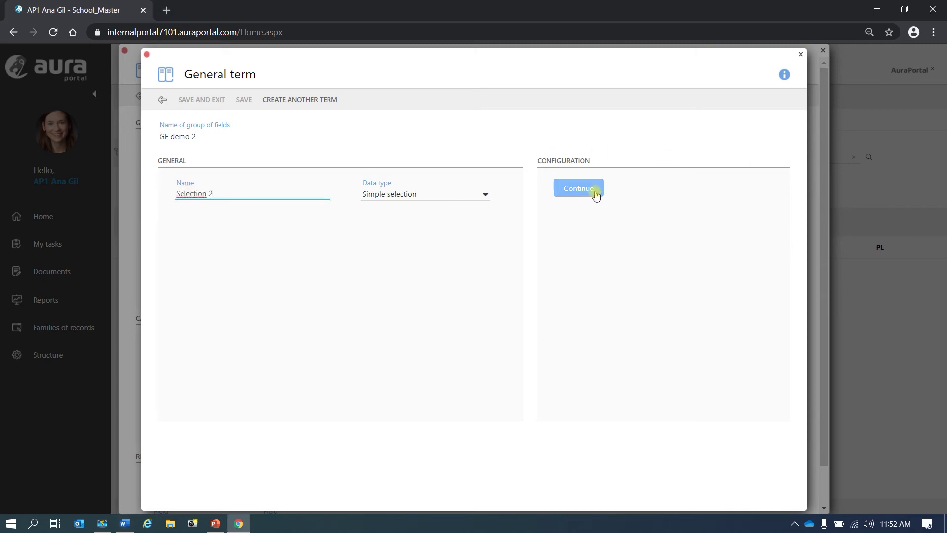
left_click(581, 192)
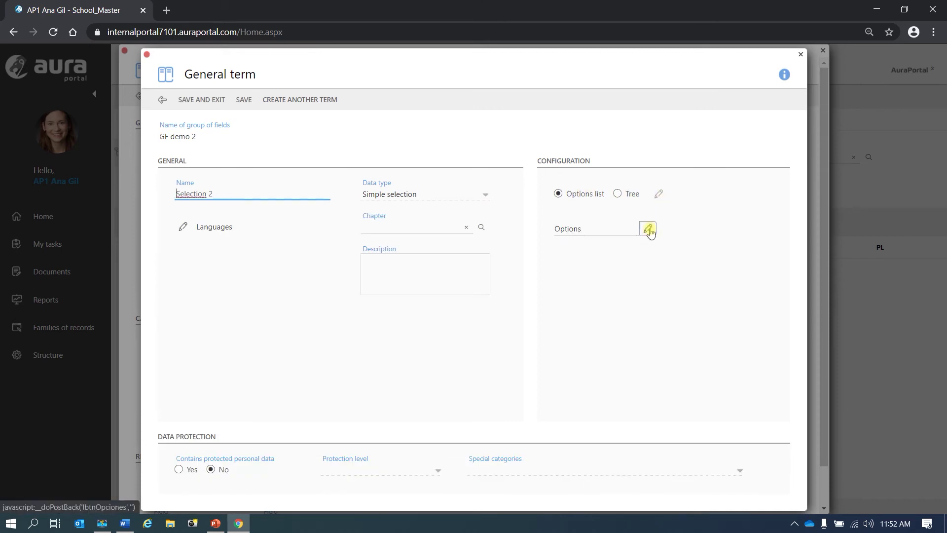
Add an option named "GF 1" to the options list of Selection 2 and save it
left_click(648, 229)
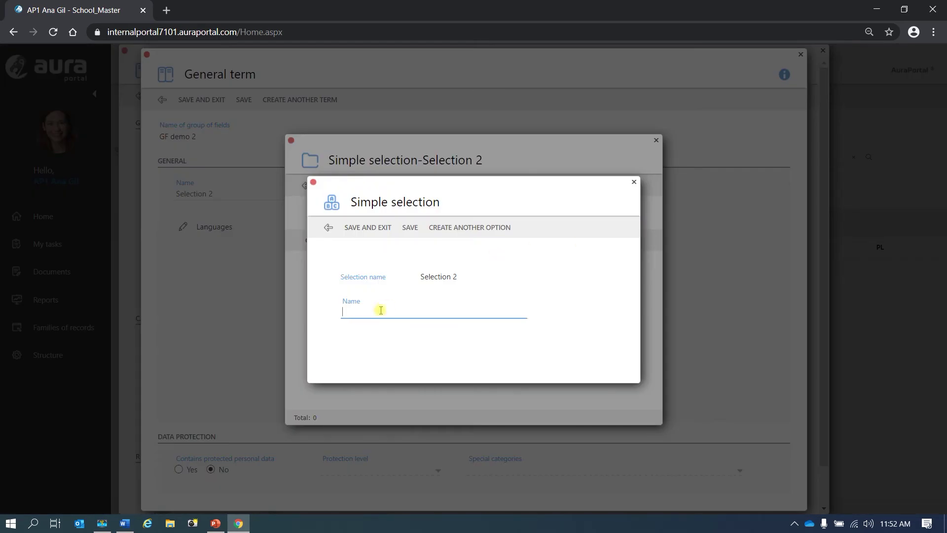
key("alt+Tab")
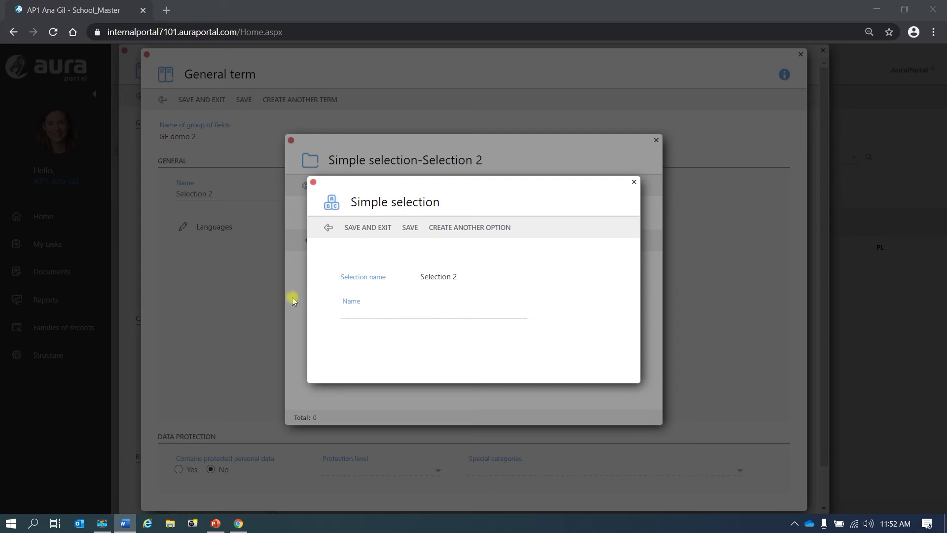
left_click(355, 312)
type("GF 1")
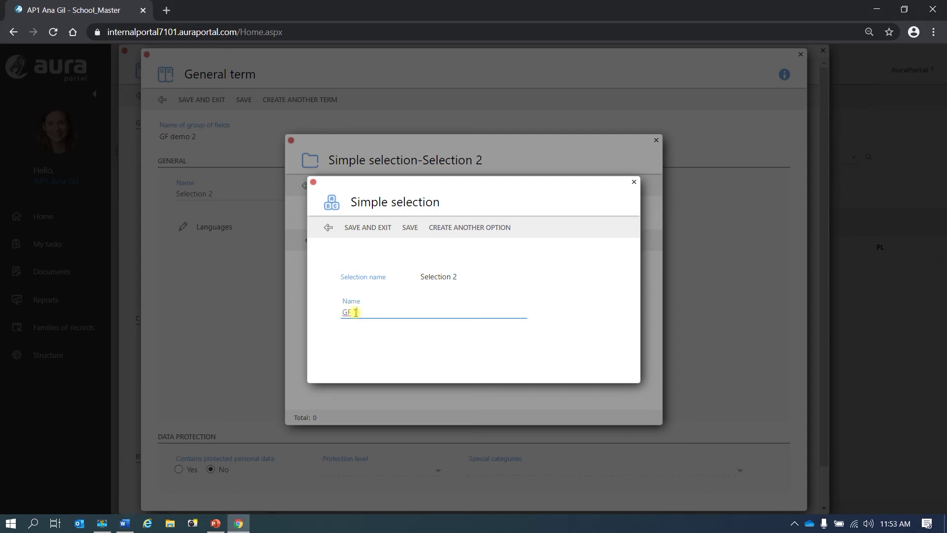
left_click(410, 227)
Create another Selection 2 option named "GF 2" and save it
left_click(454, 228)
type("GF 1")
type("2")
left_click(409, 228)
Create a third Selection 2 option named "GF 3", save it and return to the options list
left_click(472, 229)
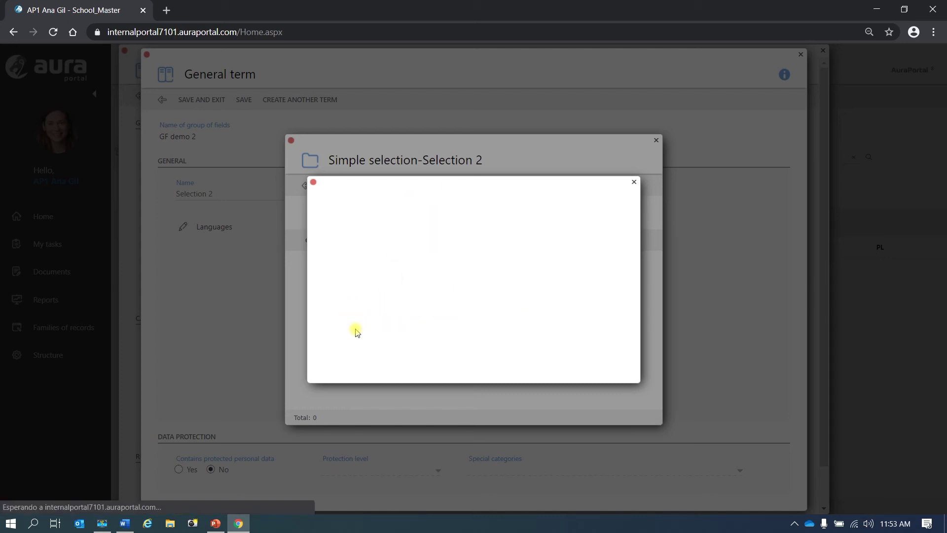
type("GF 1")
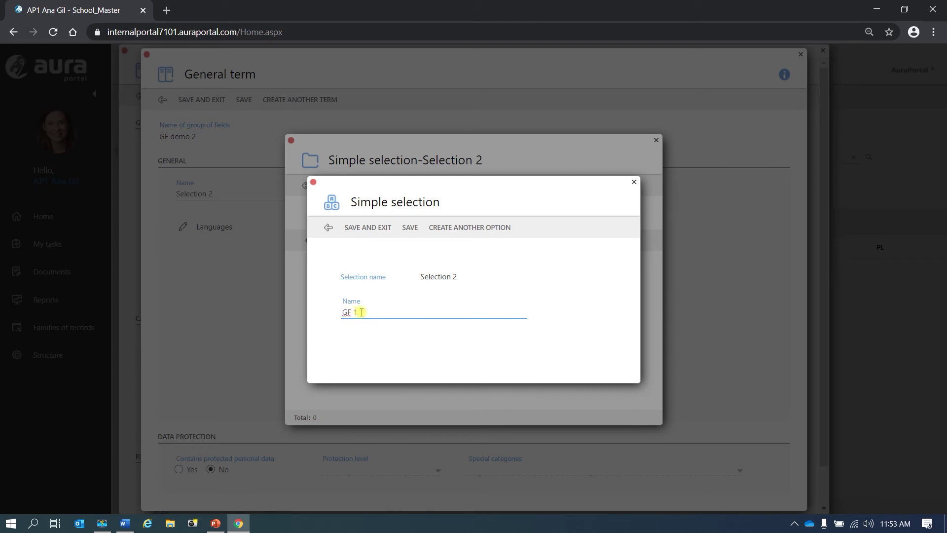
key("BackSpace")
type("3")
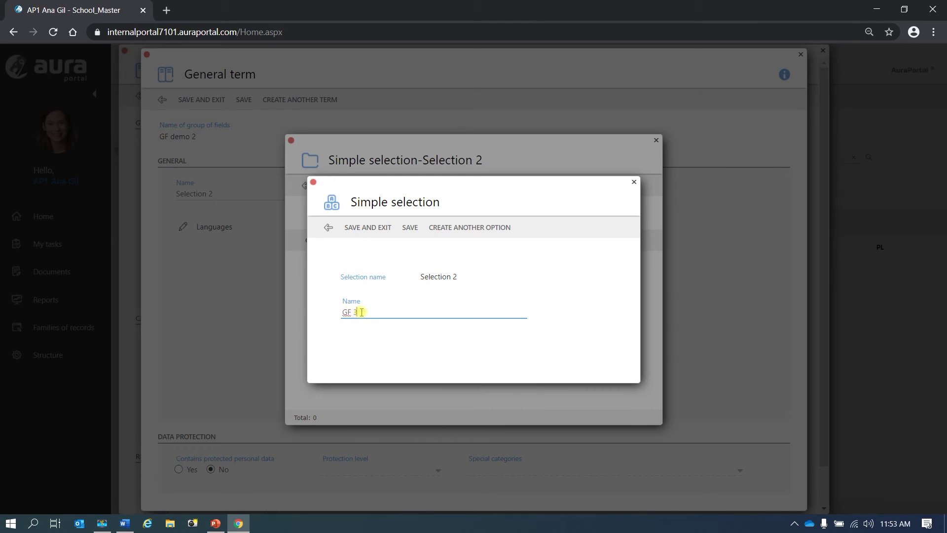
left_click(412, 232)
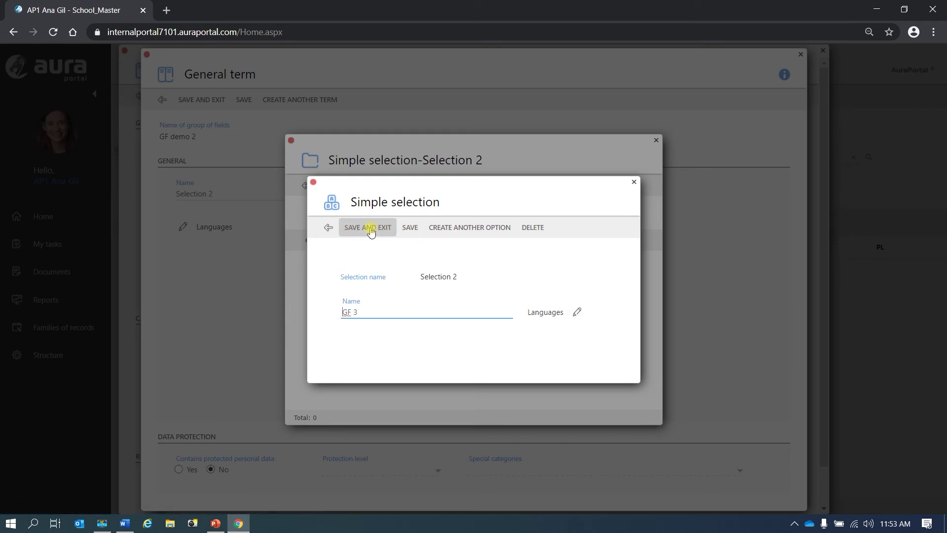
left_click(371, 230)
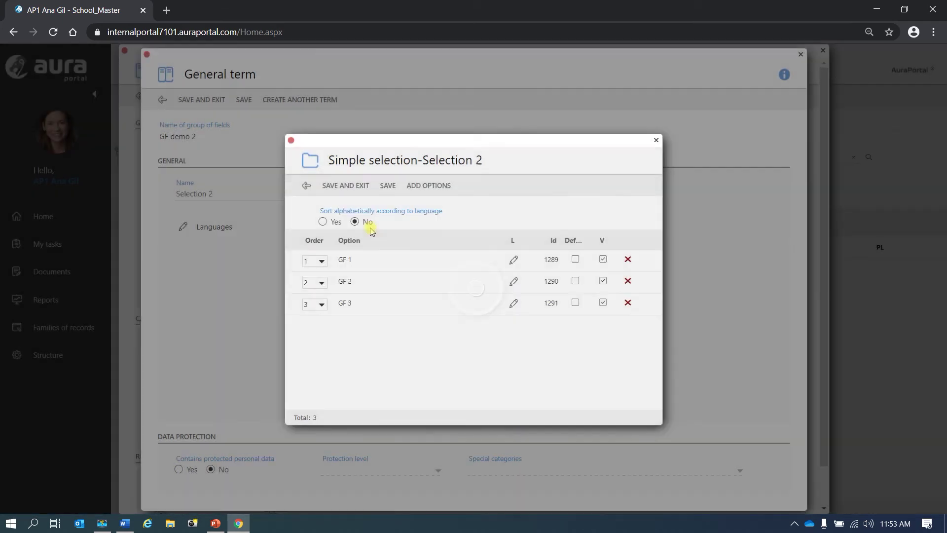
Save the options list and the Selection 2 term, returning to the group of fields
left_click(350, 186)
left_click(243, 100)
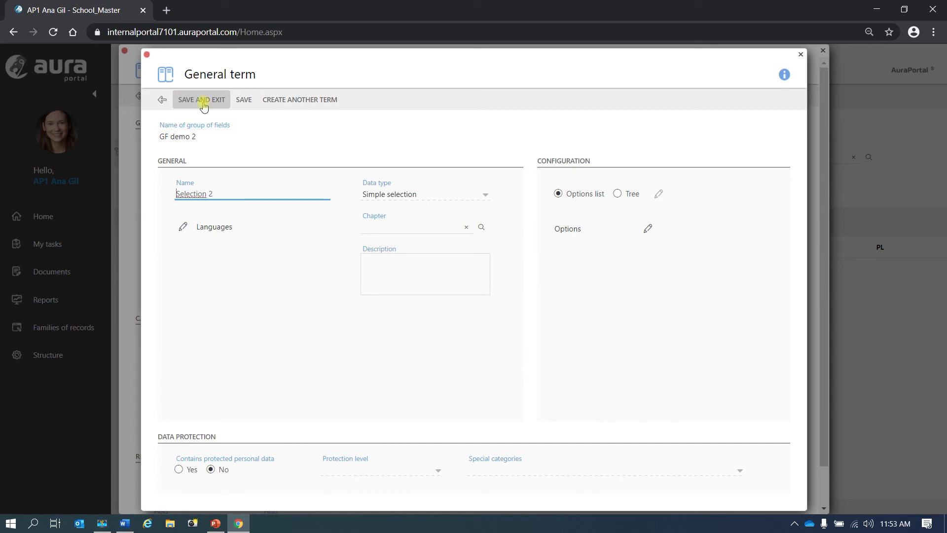
left_click(204, 106)
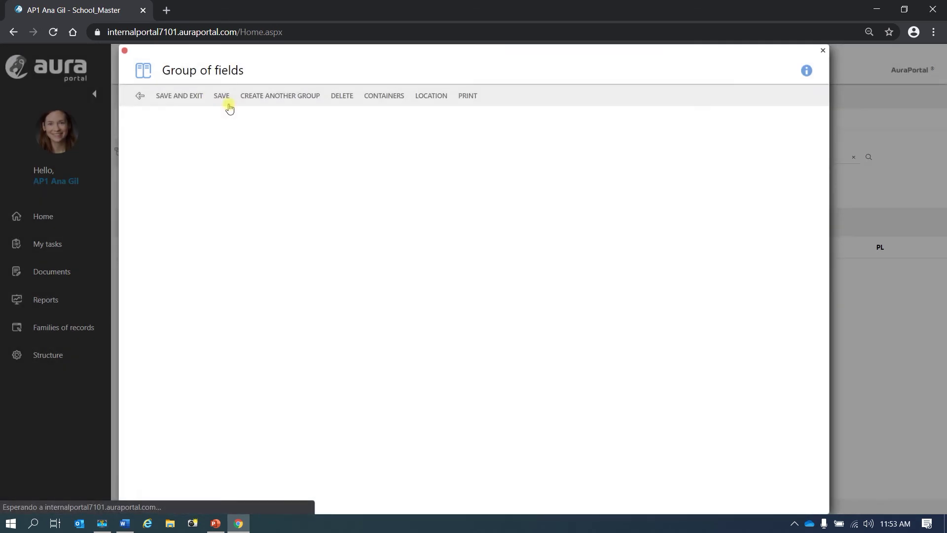
Set up a prefix named "Prefix 2" for the Family-Element type with the Products family and continue to its configuration
left_click(519, 143)
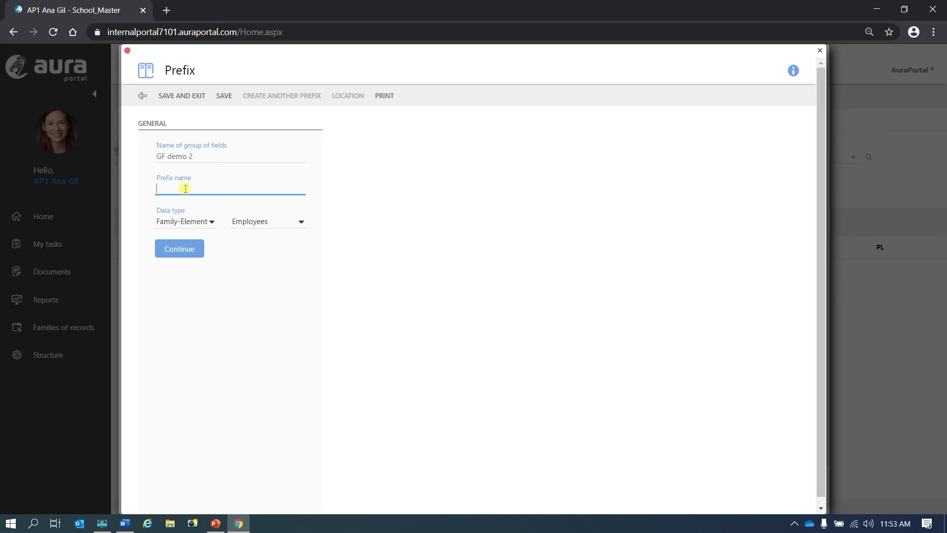
type("Prefix 2")
left_click(301, 222)
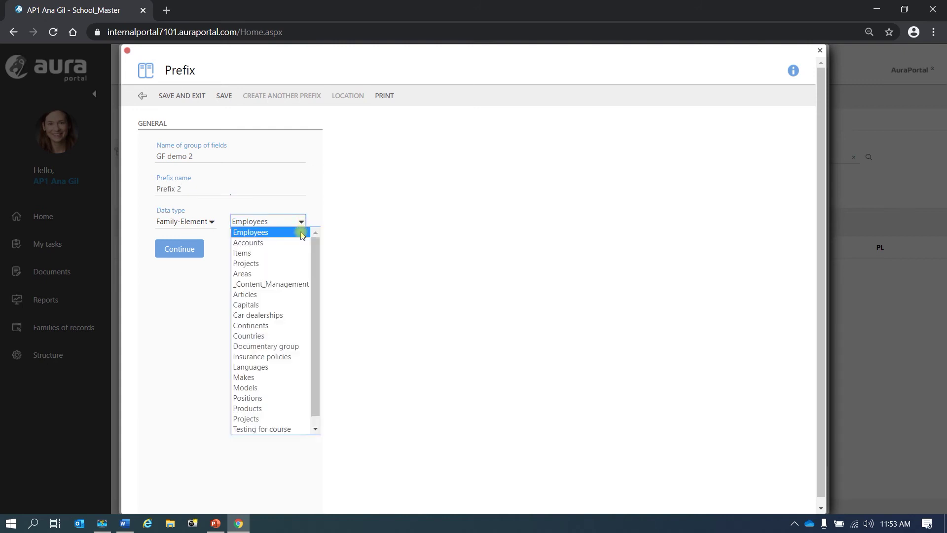
left_click(274, 402)
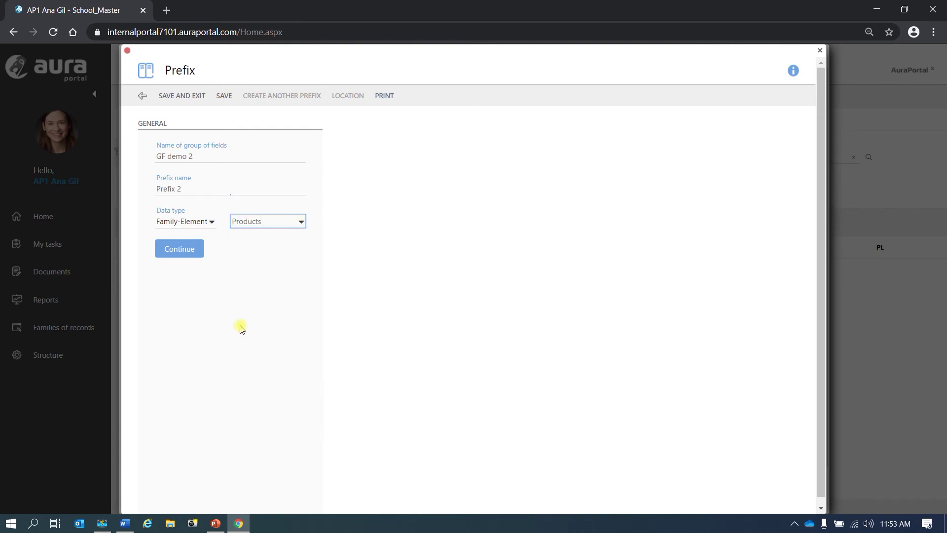
left_click(183, 250)
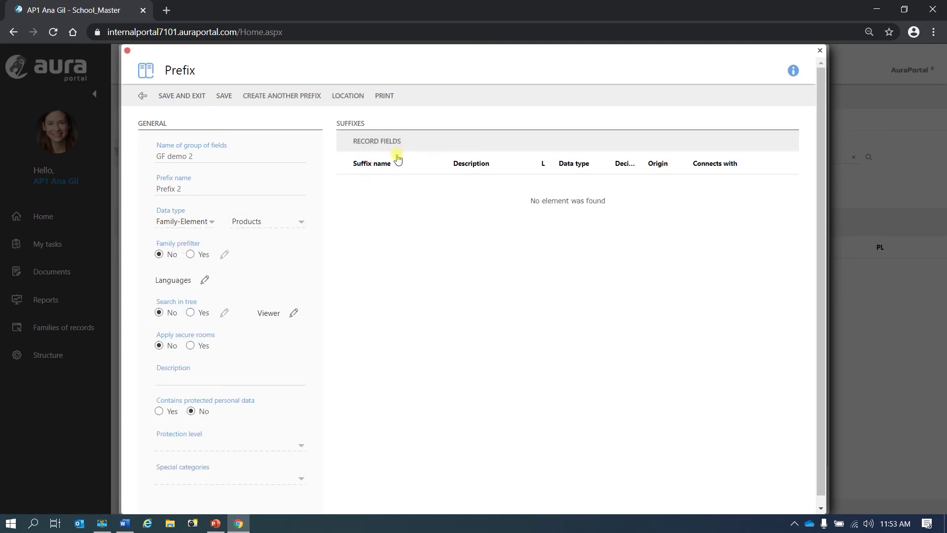
Add the Price and Available record fields as suffixes of Prefix 2 and save the prefix, returning to the group of fields
left_click(376, 144)
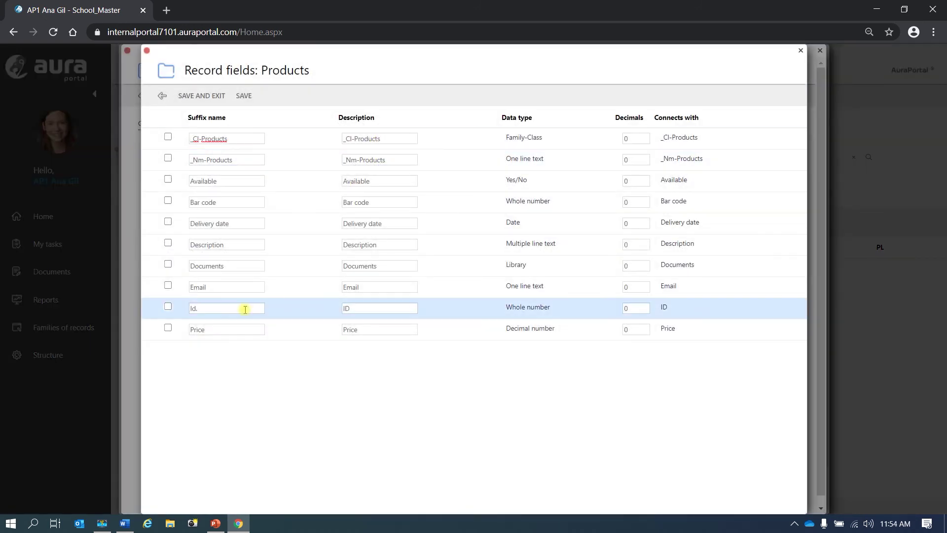
left_click(169, 329)
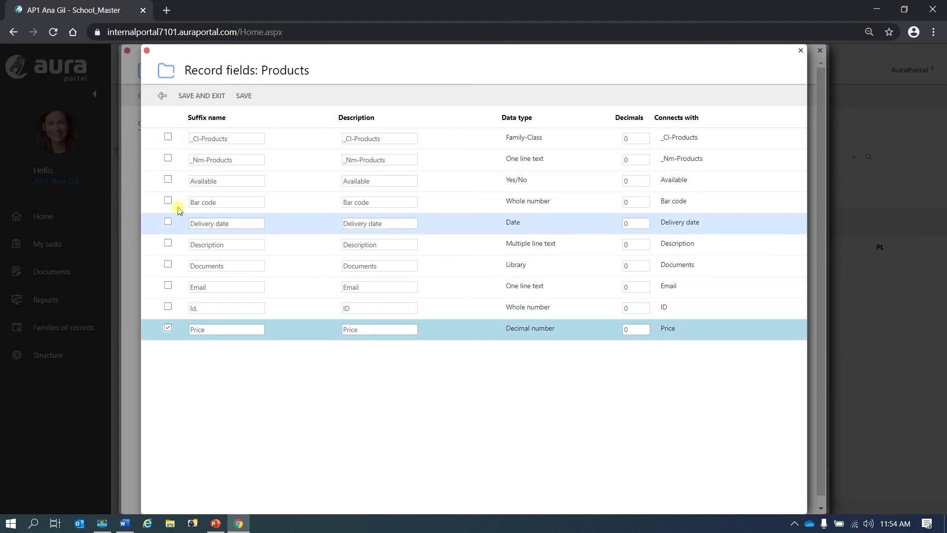
left_click(168, 180)
left_click(203, 98)
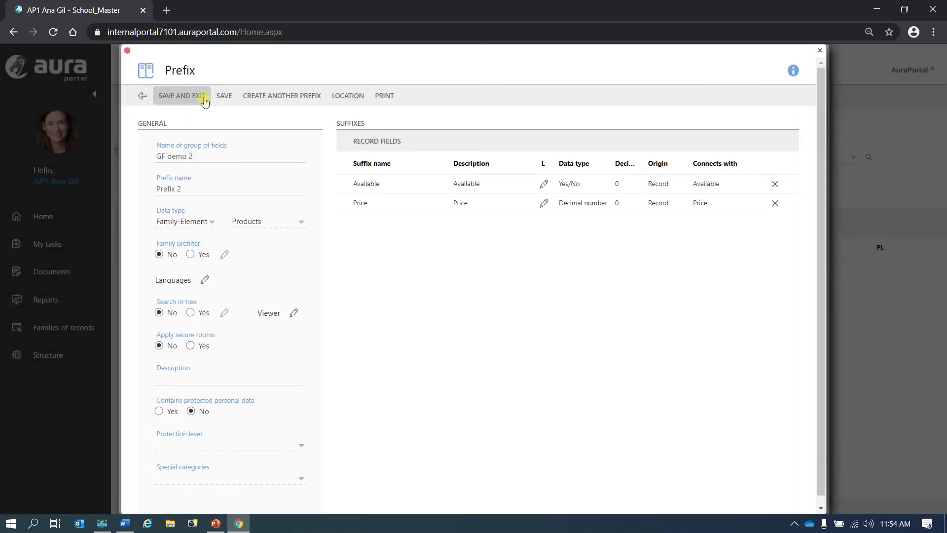
left_click(181, 94)
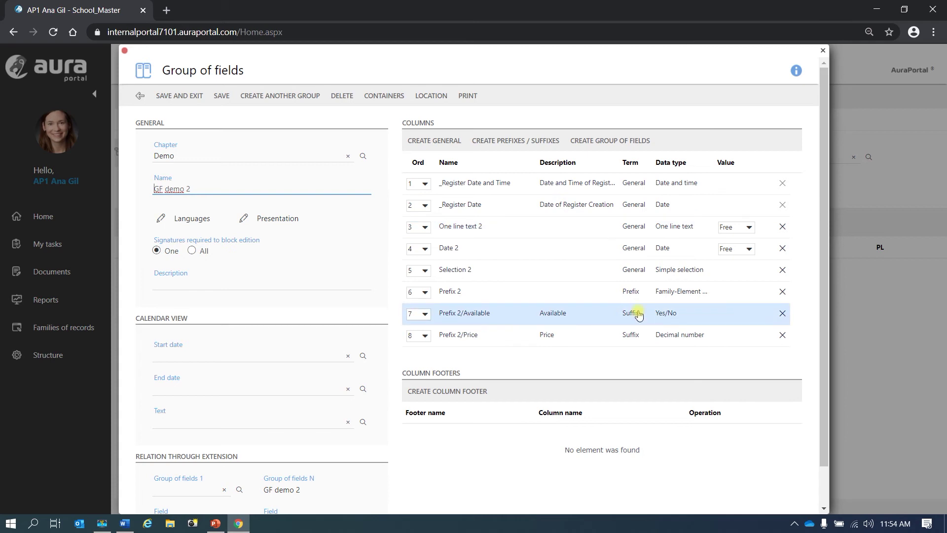
Create a nested group of fields named "Affiliated 2" inside GF demo 2 and save it
left_click(617, 142)
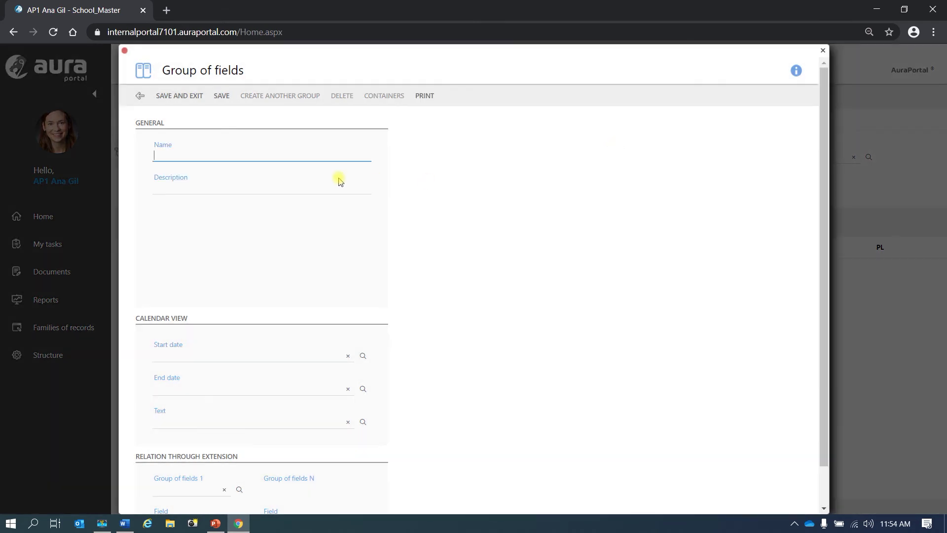
key("alt+Tab")
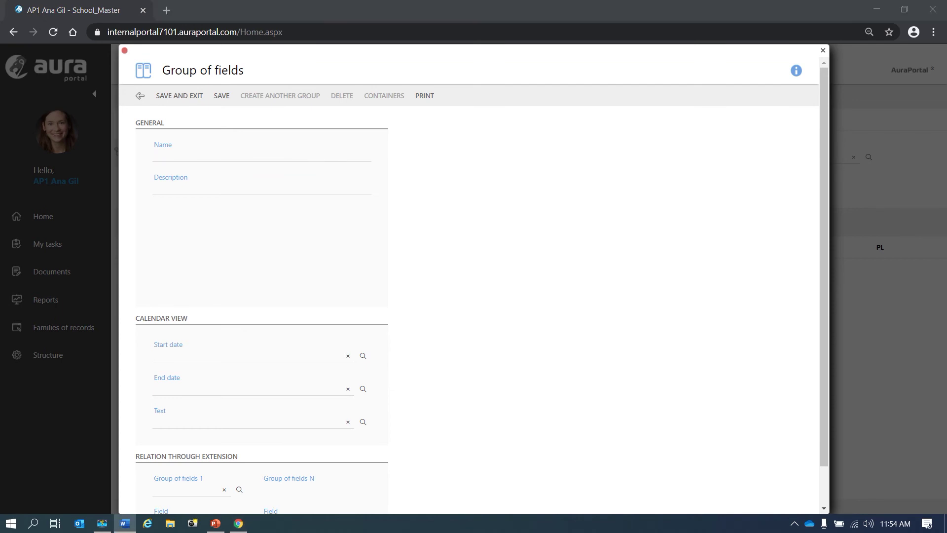
left_click(164, 156)
left_click(165, 157)
type("Affiliated 2")
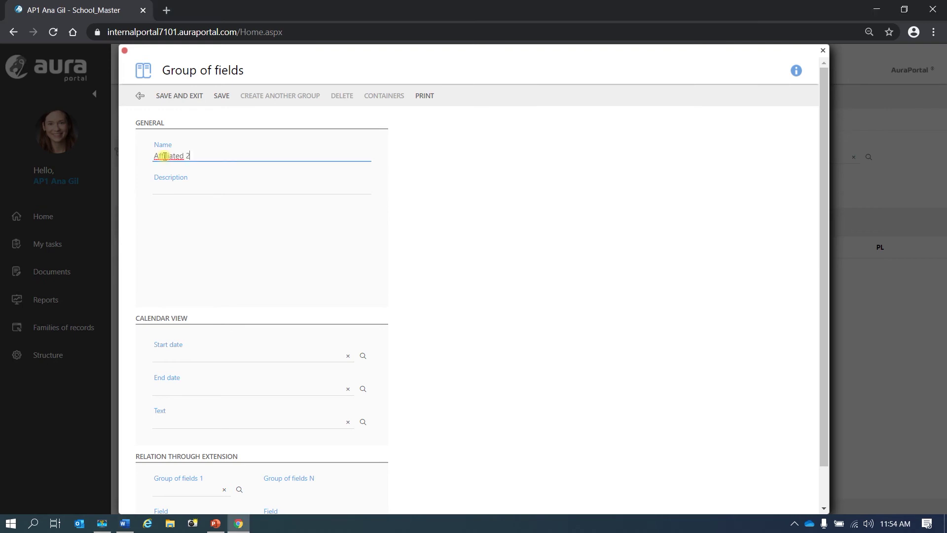
left_click(223, 96)
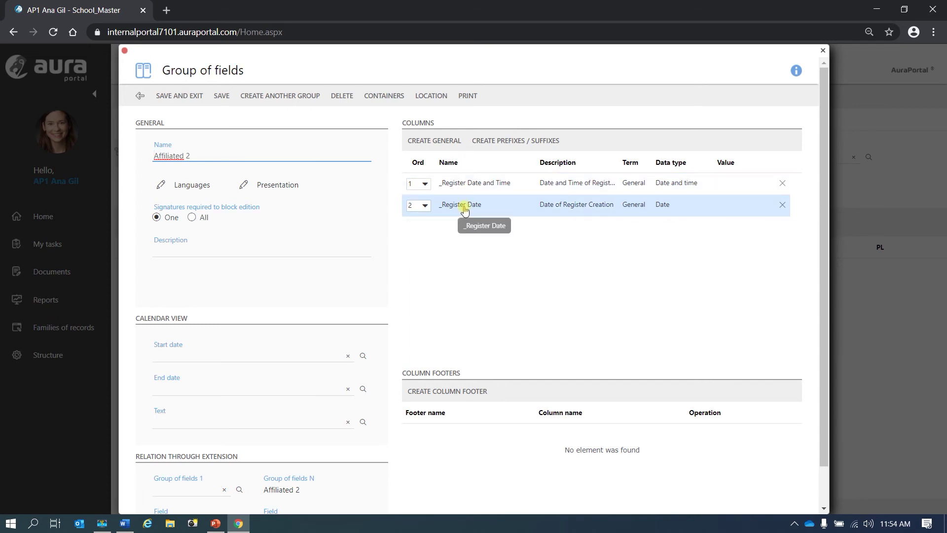
Create a general term of type One line text named "Affiliated text demo 2" in Affiliated 2 and save it
left_click(450, 144)
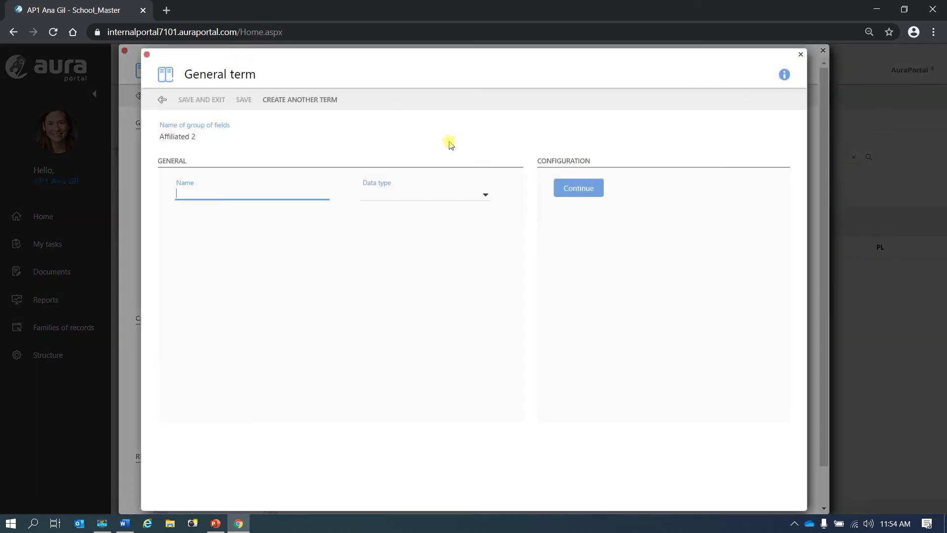
left_click(486, 197)
left_click(425, 329)
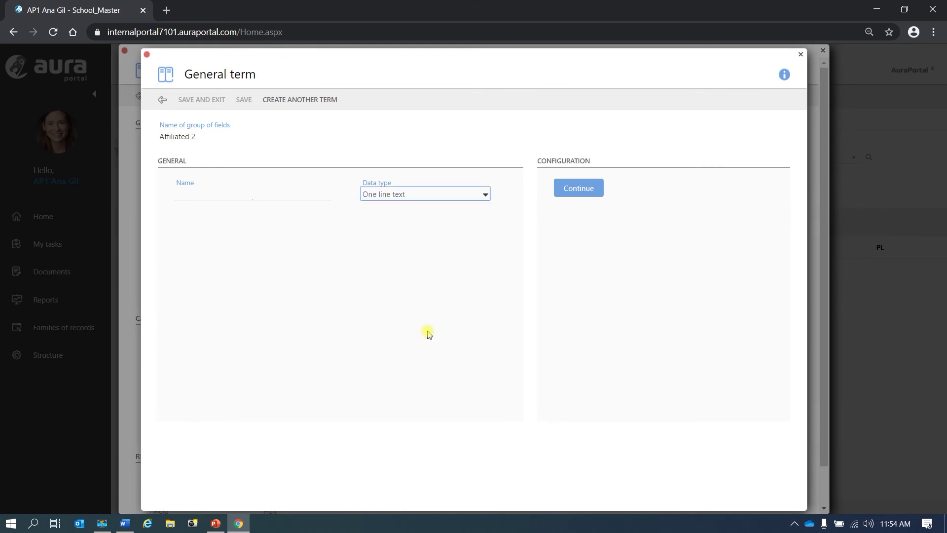
key("alt+Tab")
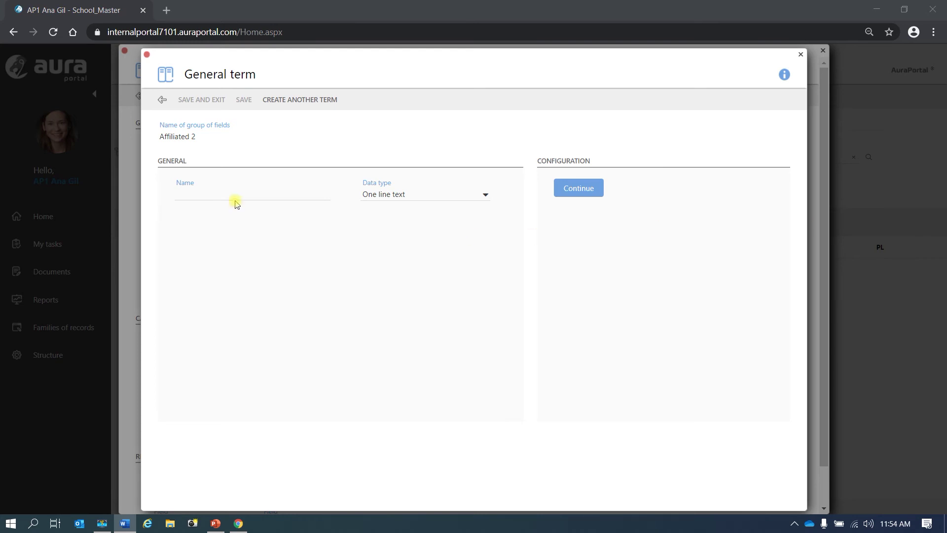
left_click(217, 191)
type("Affiliated text demo 2")
left_click(579, 193)
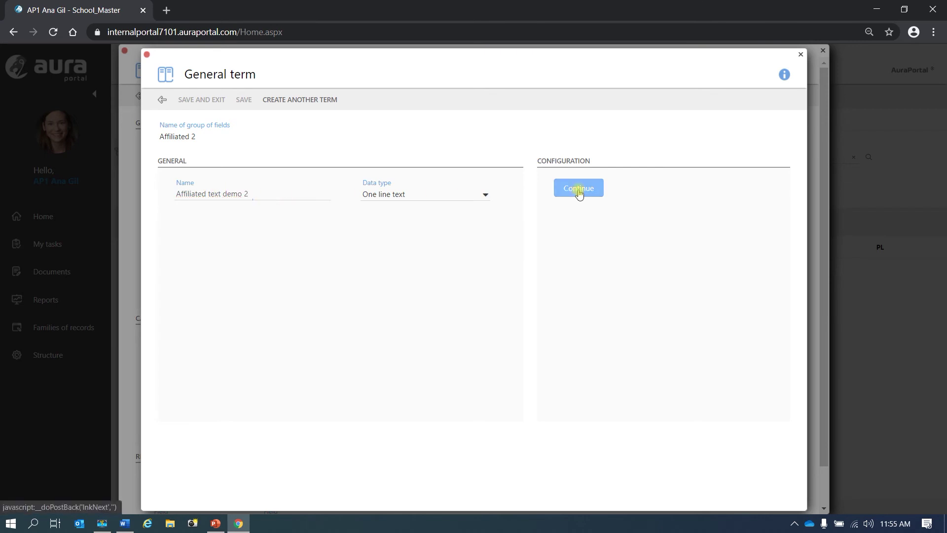
left_click(243, 102)
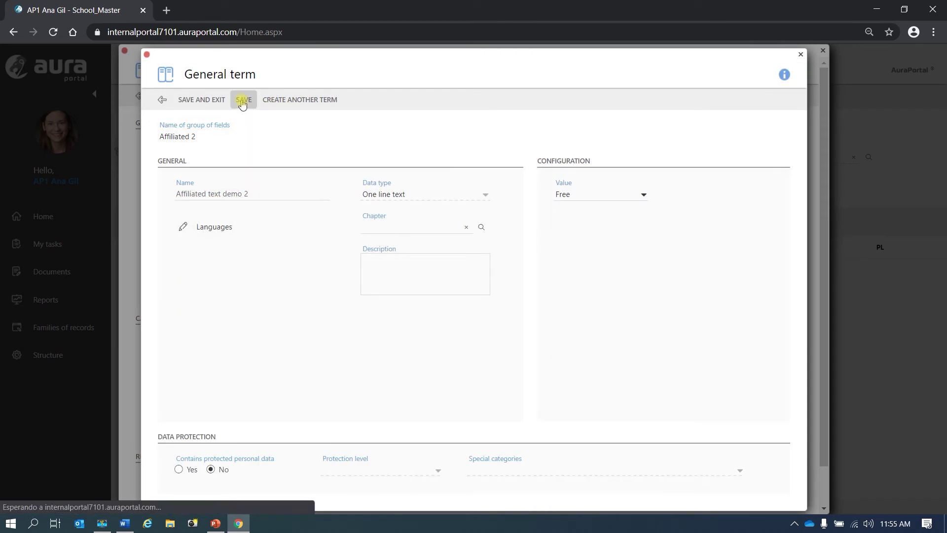
Create another general term of type Yes/No named "Affiliated yn demo 2" and continue to its configuration
left_click(296, 100)
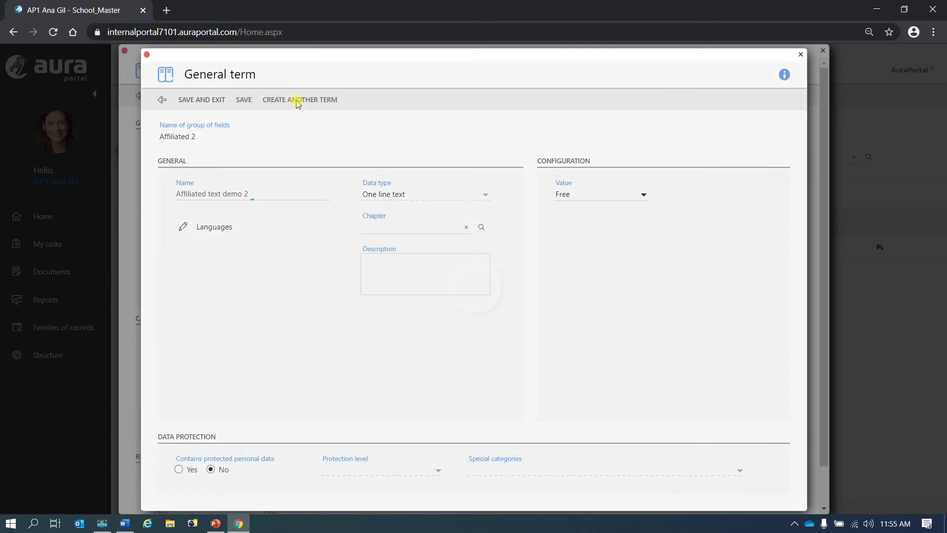
left_click(486, 195)
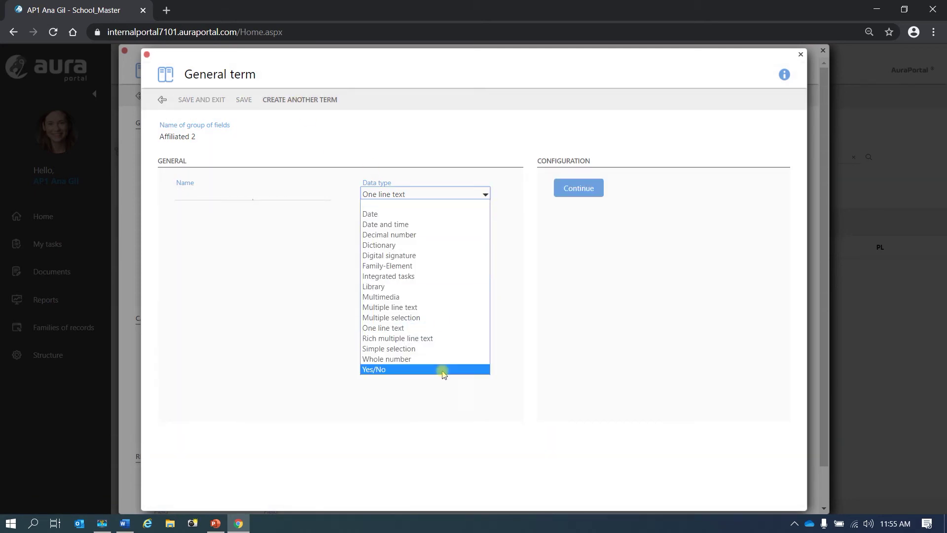
left_click(442, 370)
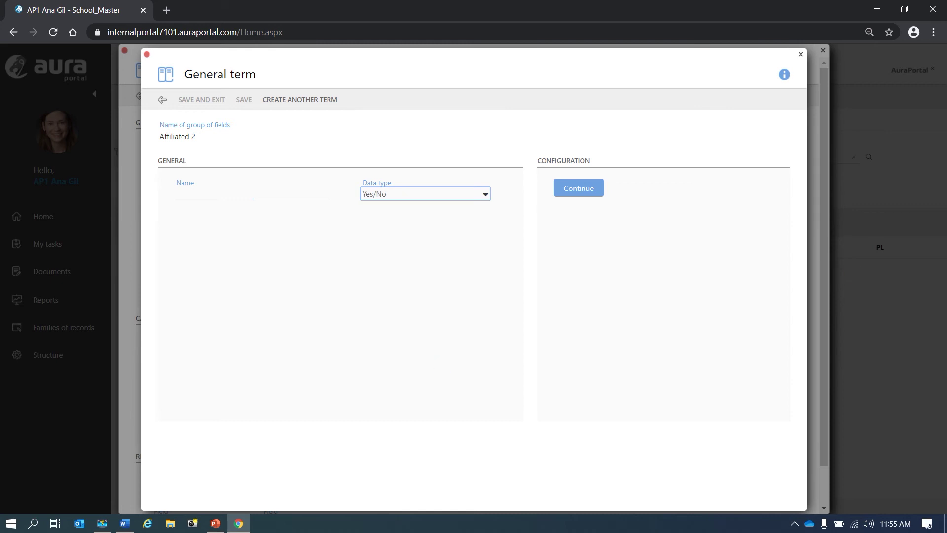
key("alt+Tab")
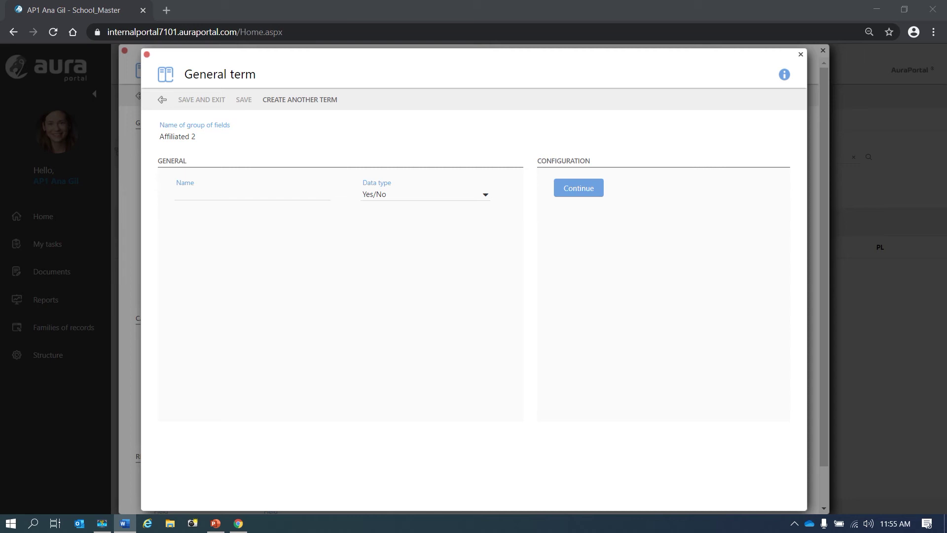
left_click(207, 192)
type("Affiliated yn demo 2")
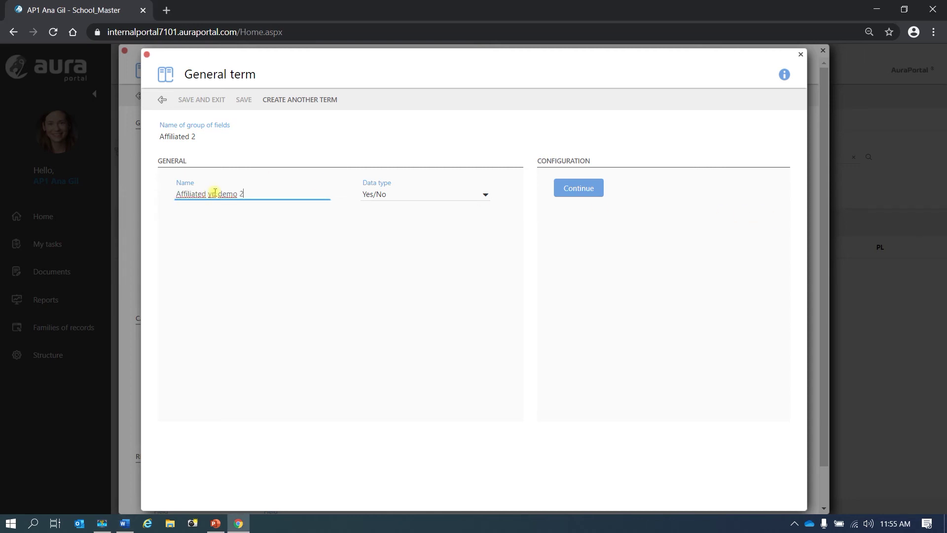
left_click(578, 190)
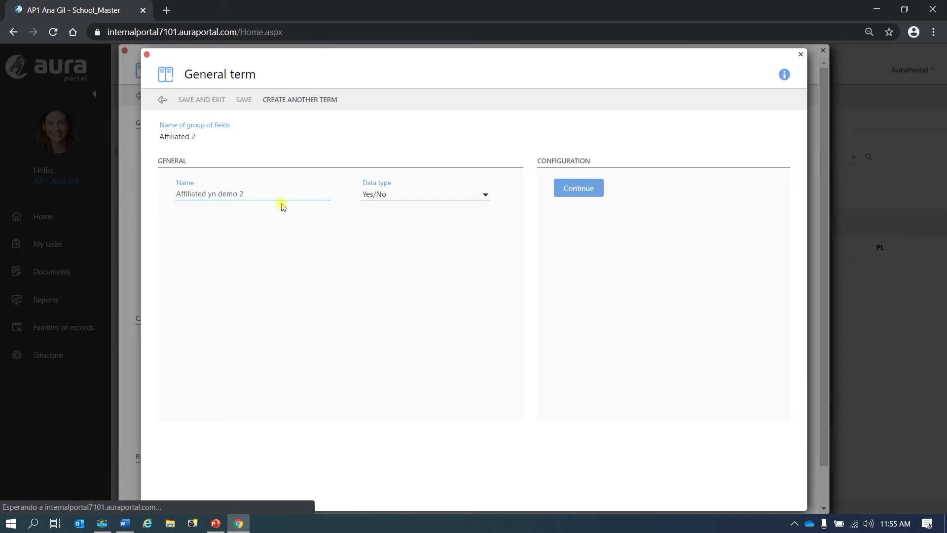
left_click_drag(247, 194, 240, 194)
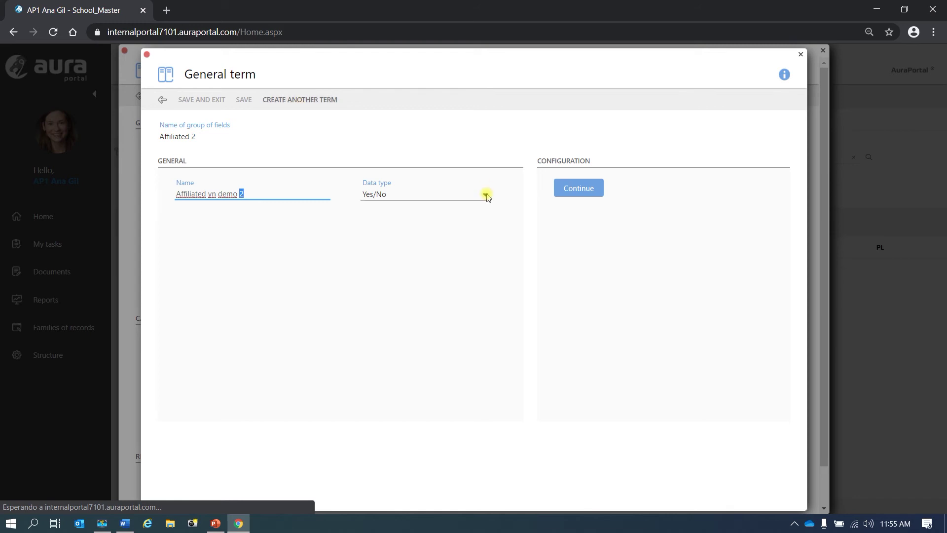
Try to create the Yes/No term "Affiliated yn demo 2" again from a fresh term form
left_click(299, 99)
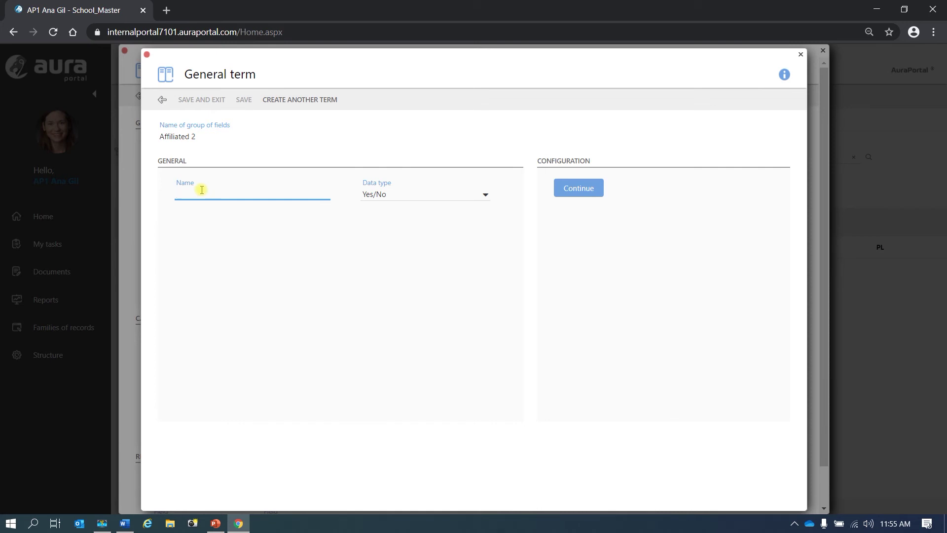
type("Affiliated yn demo 2")
left_click(578, 192)
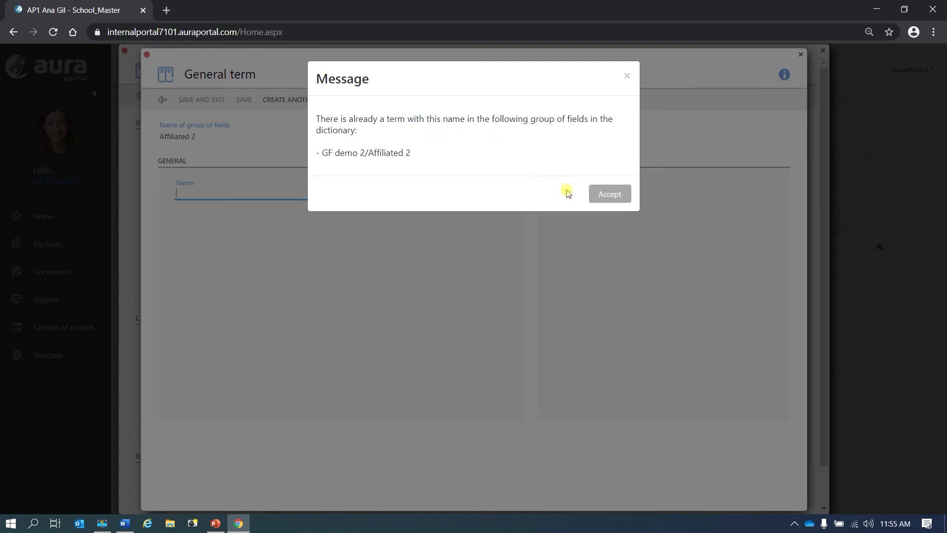
left_click(610, 194)
Create a Yes/No term named "Affiliated yn demo 3" and save it and the Affiliated 2 group, returning to GF demo 2
left_click(186, 194)
type("Affiliated yn demo 2")
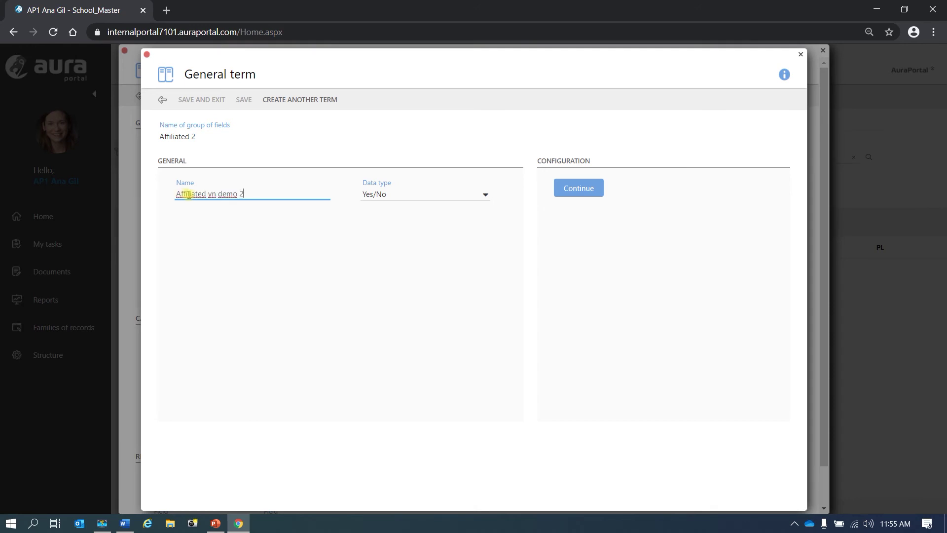
key("BackSpace")
type("3")
left_click(579, 187)
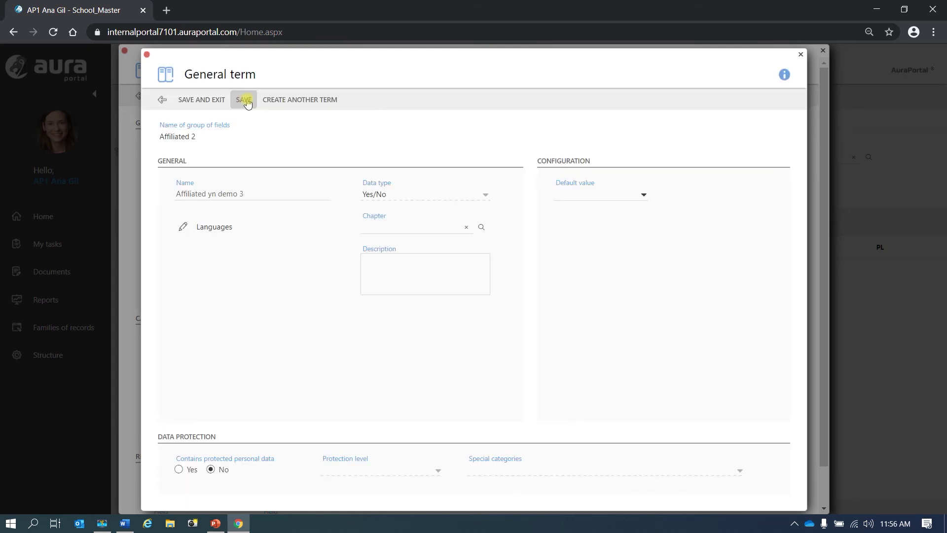
left_click(186, 104)
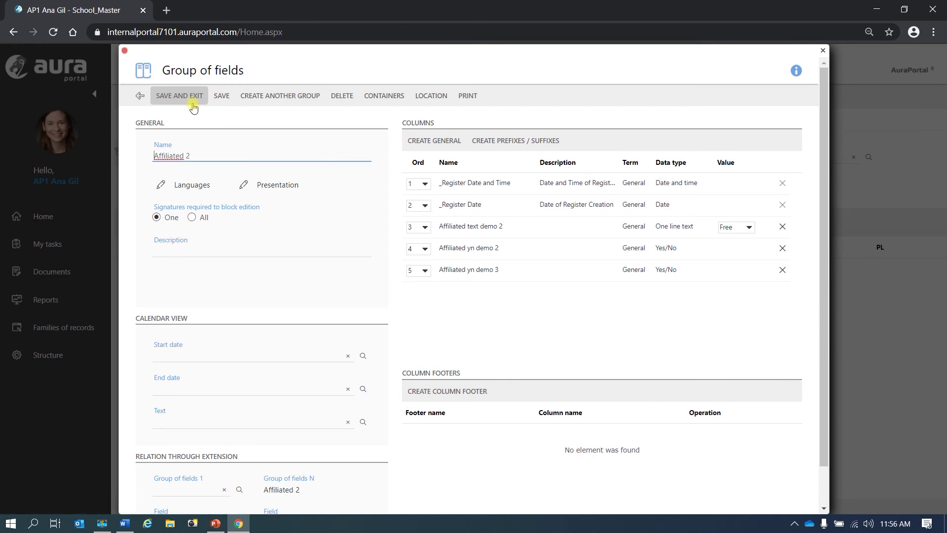
left_click(221, 96)
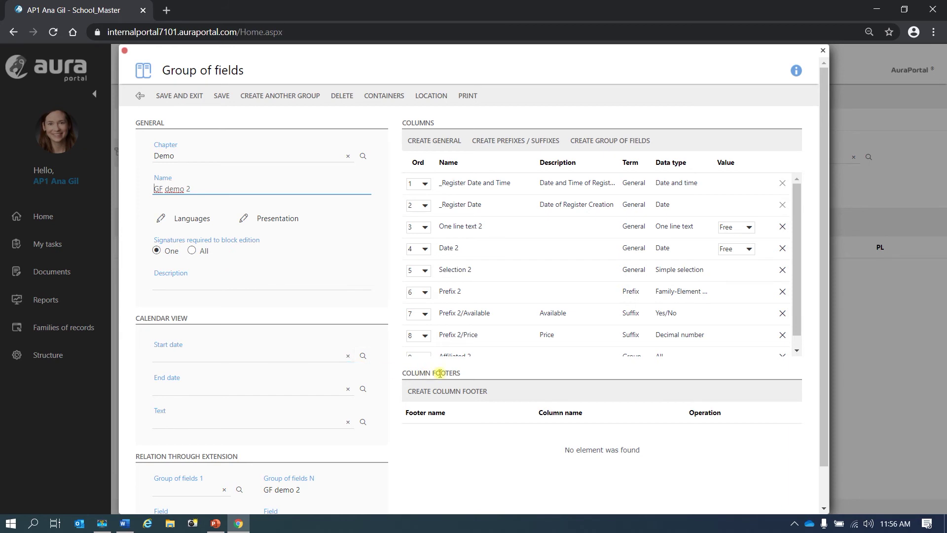
Add a column footer named "Mean price" to GF demo 2, using the Mean operation on column Price 2, and save and close the group
left_click(447, 391)
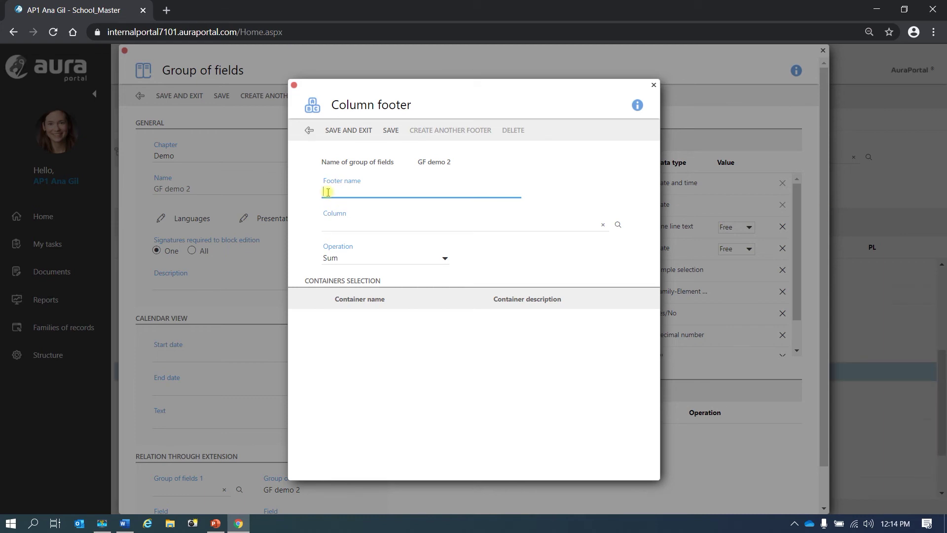
type("Mean price")
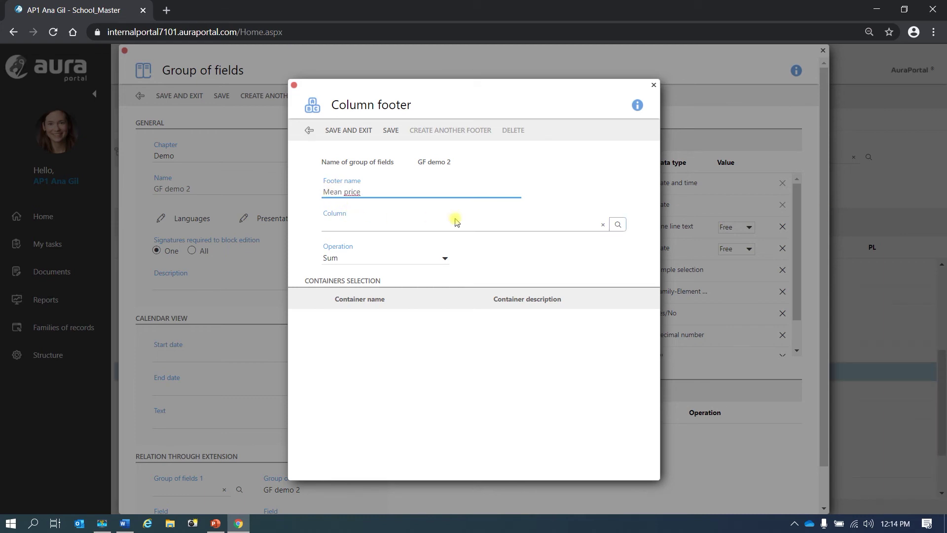
left_click(617, 226)
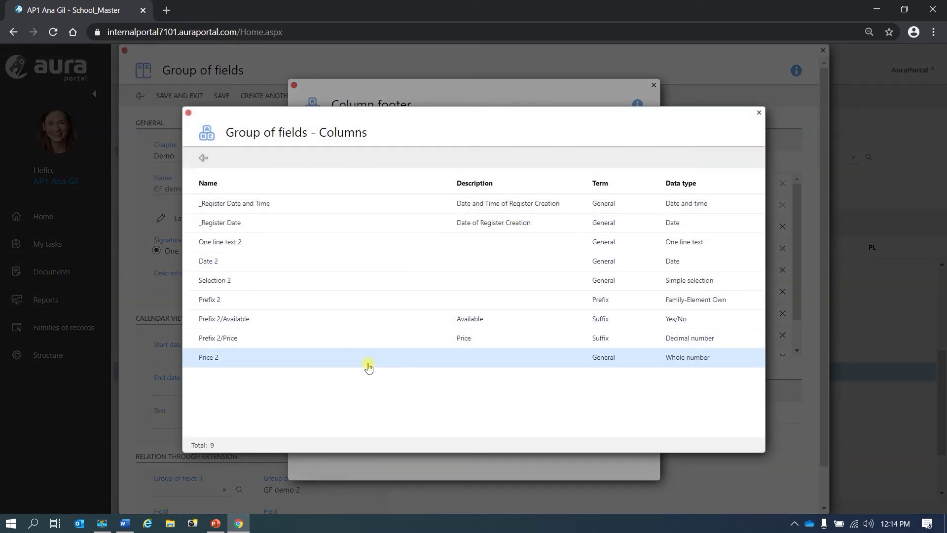
left_click(369, 366)
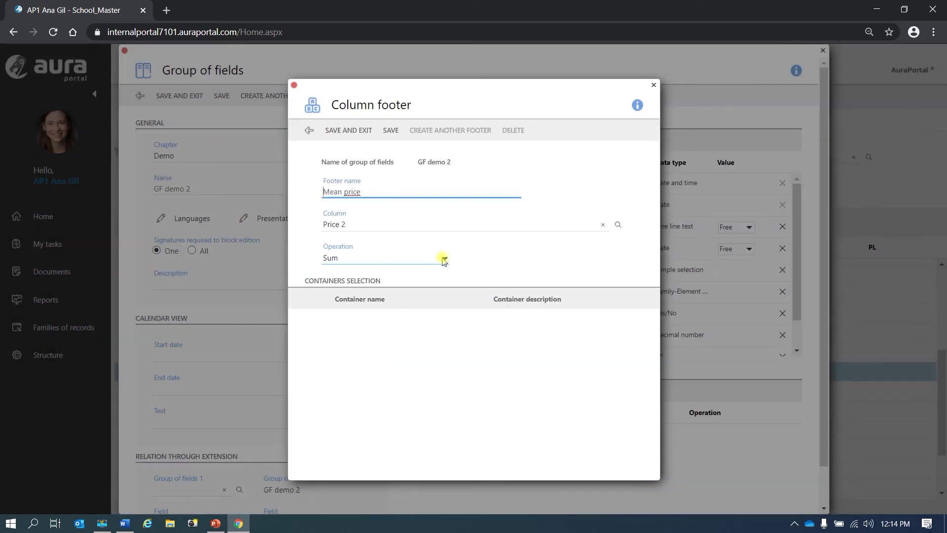
left_click(445, 260)
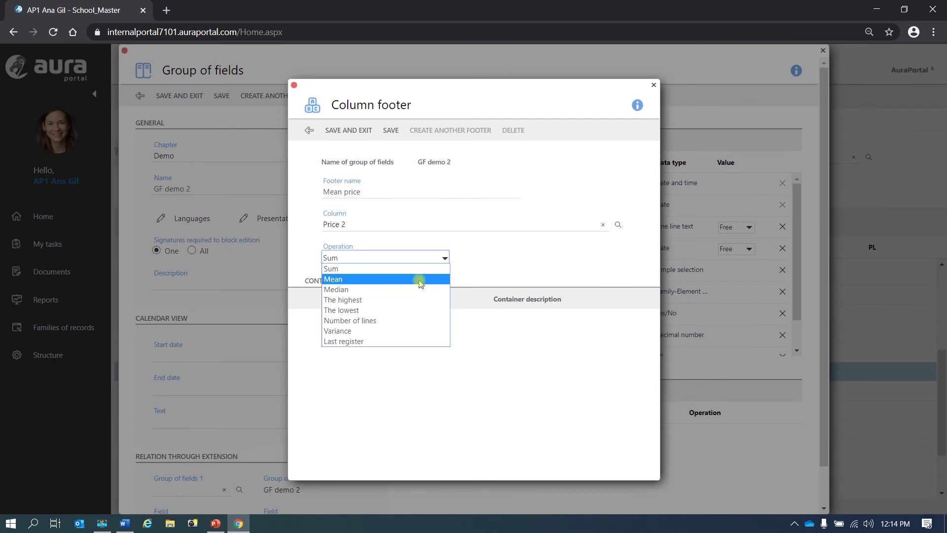
left_click(424, 280)
left_click(348, 130)
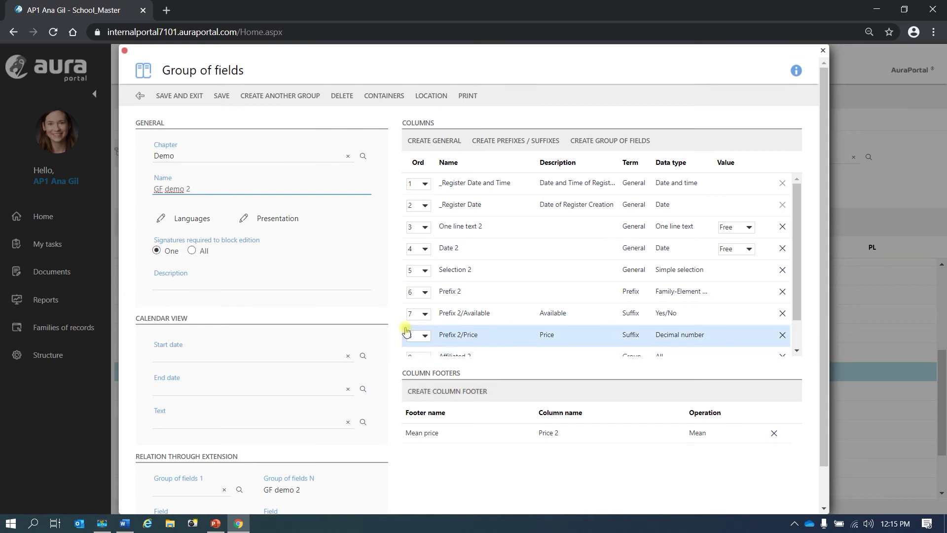
left_click(180, 96)
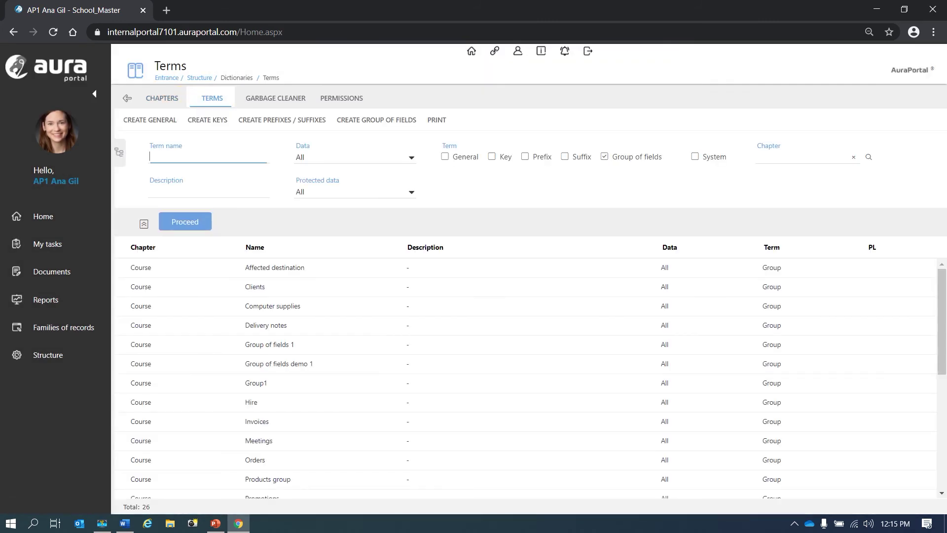
key("alt+Tab")
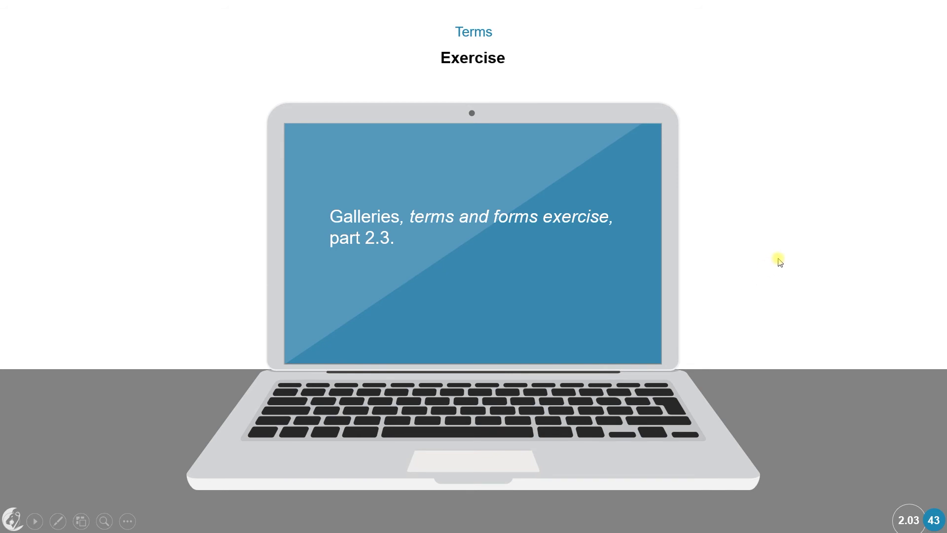
left_click(879, 263)
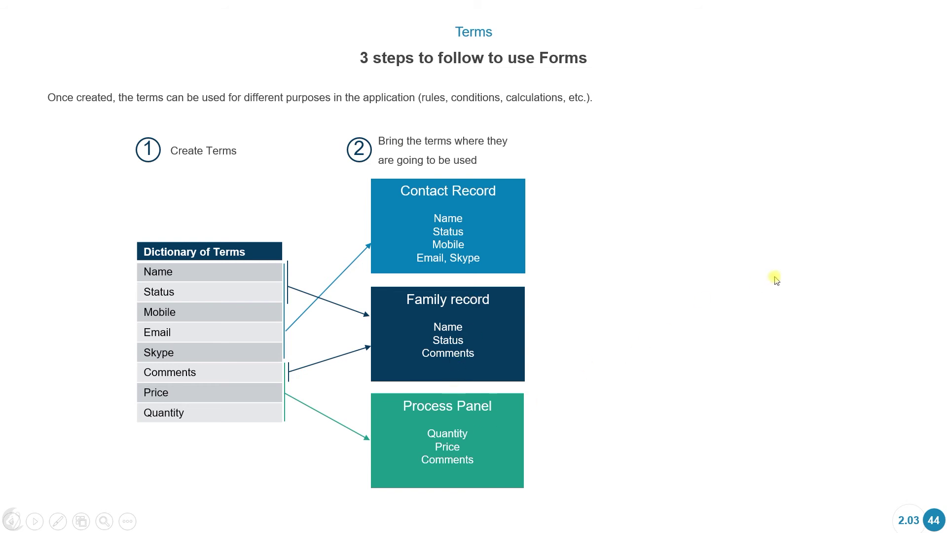
left_click(864, 156)
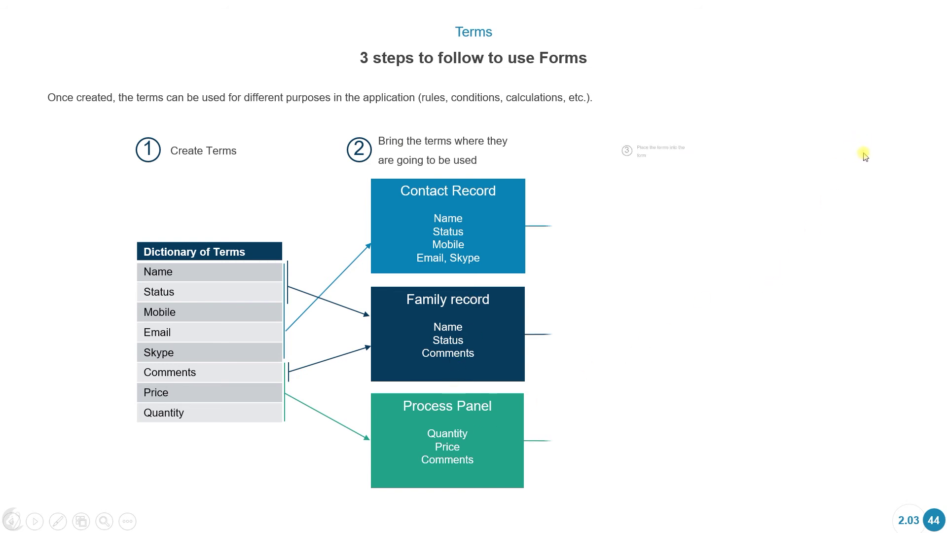
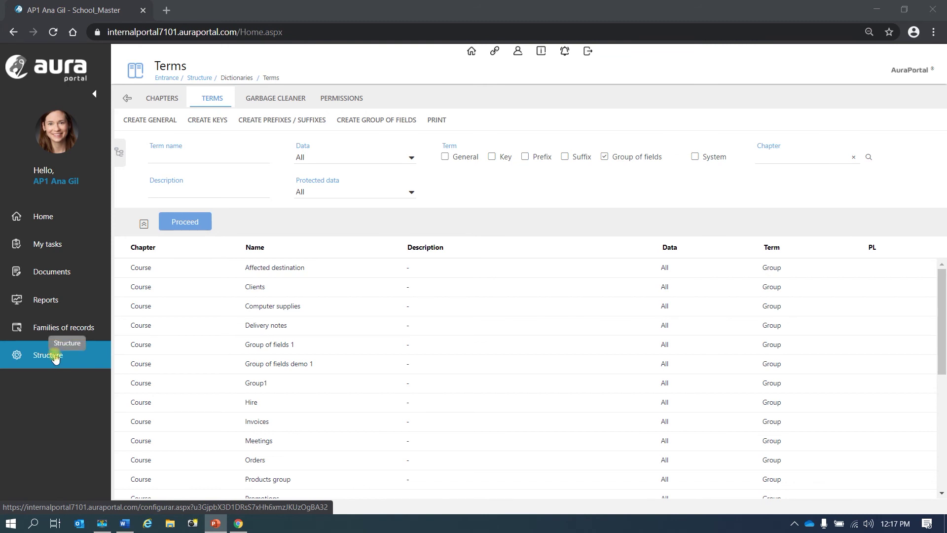
Open the Products family of records for configuration from the portal's Structure area
left_click(55, 356)
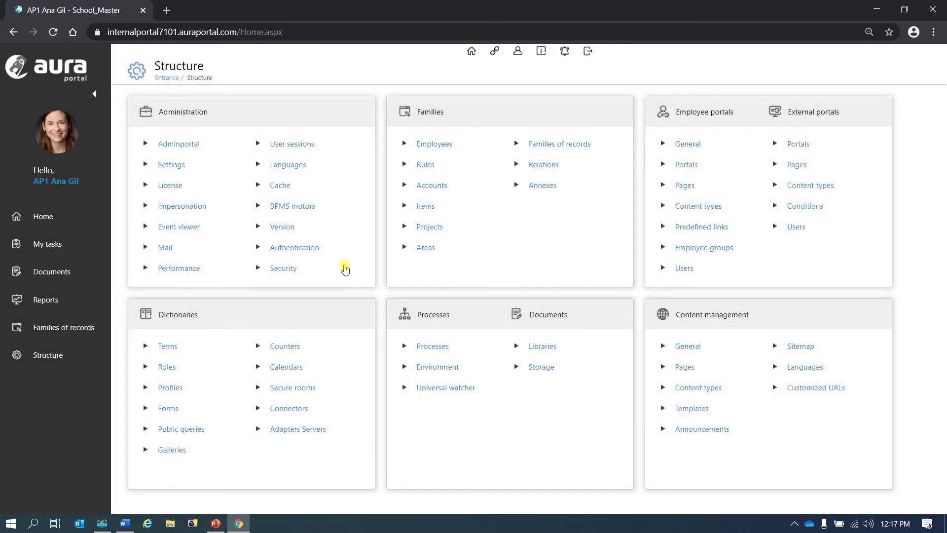
left_click(572, 148)
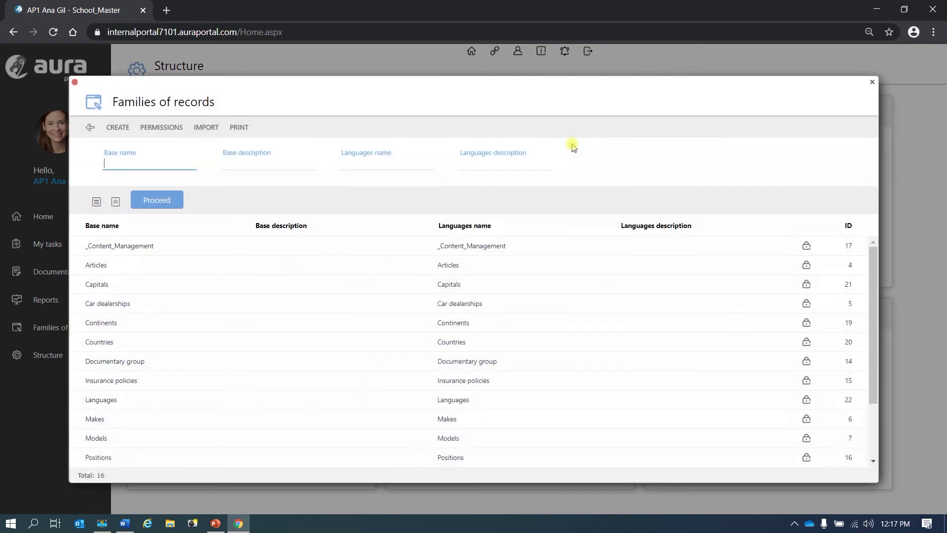
scroll(260, 365, "down", 1)
scroll(260, 368, "down", 1)
left_click(239, 405)
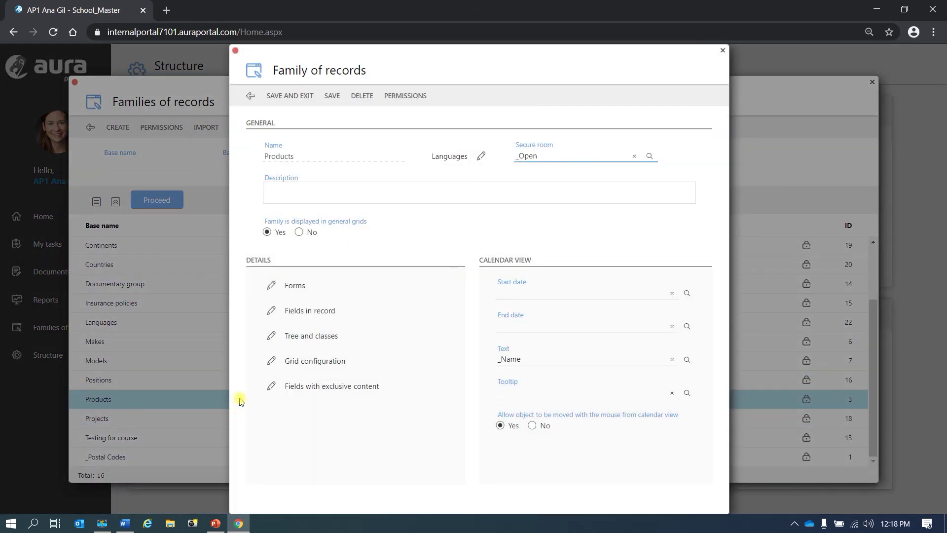
Open the Product record form, examine its main division and the field types that can be added, and return to the Products family
left_click(295, 285)
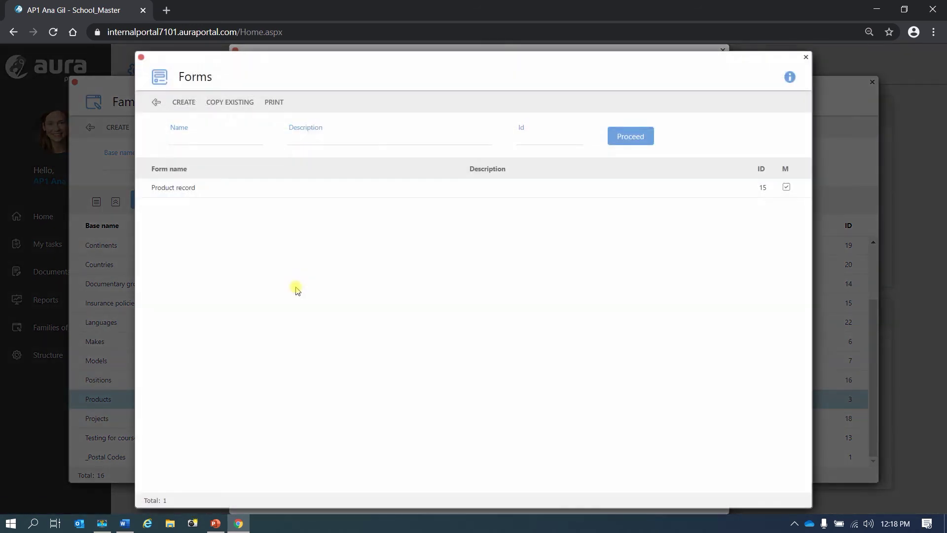
double_click(207, 191)
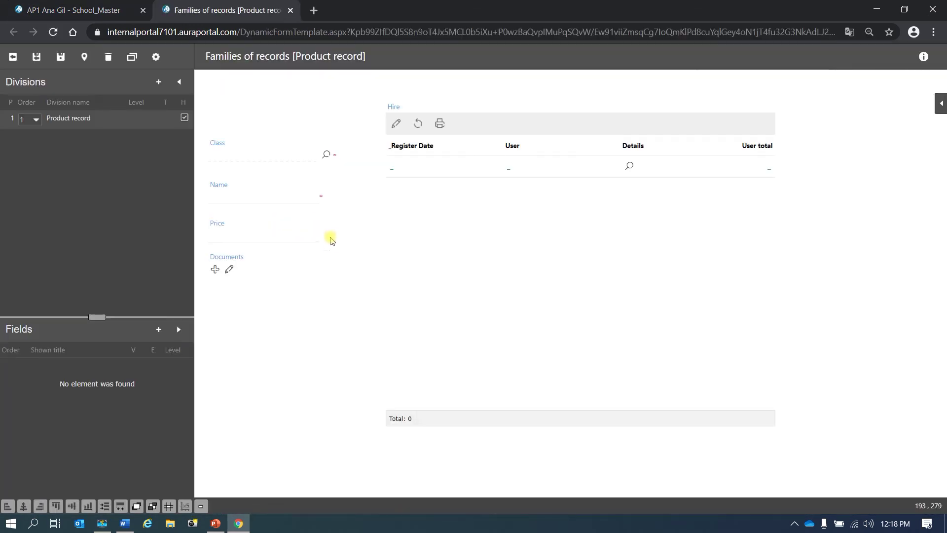
left_click(290, 392)
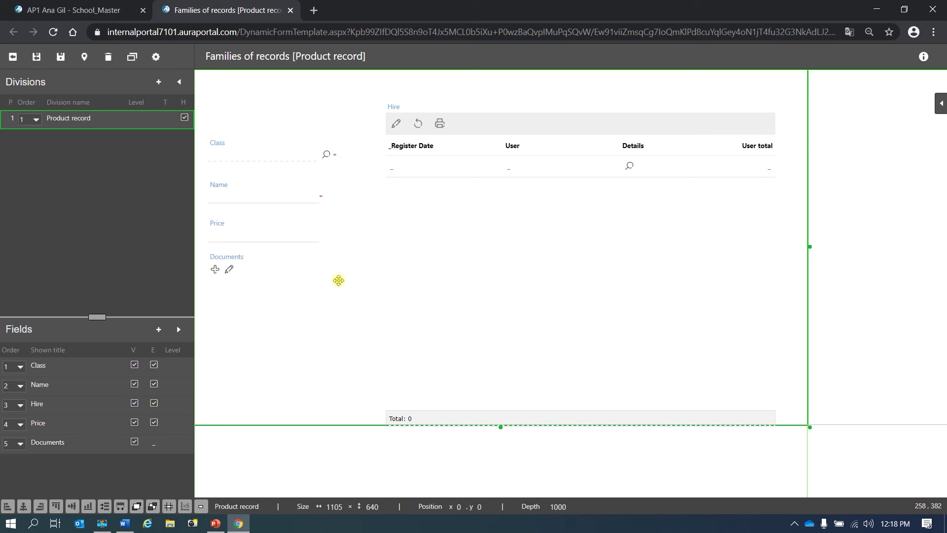
left_click(159, 82)
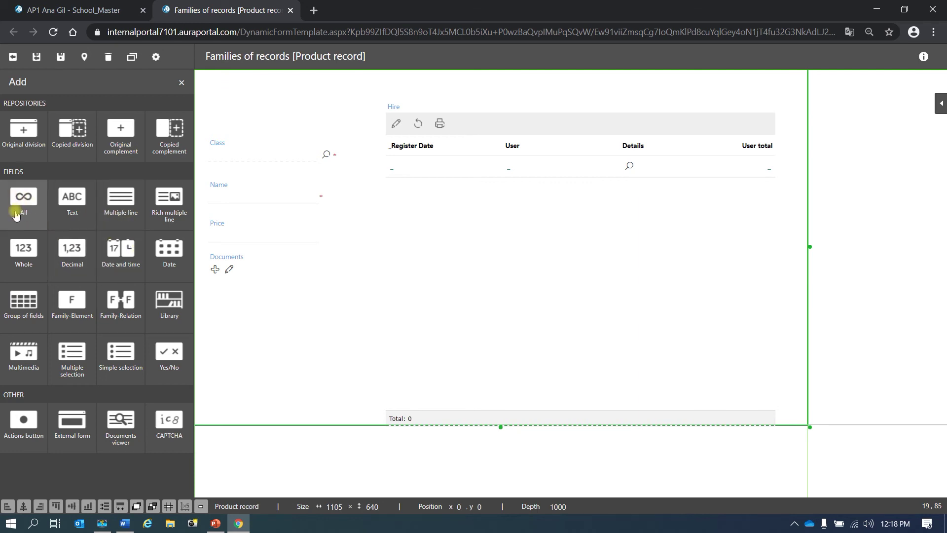
left_click(181, 84)
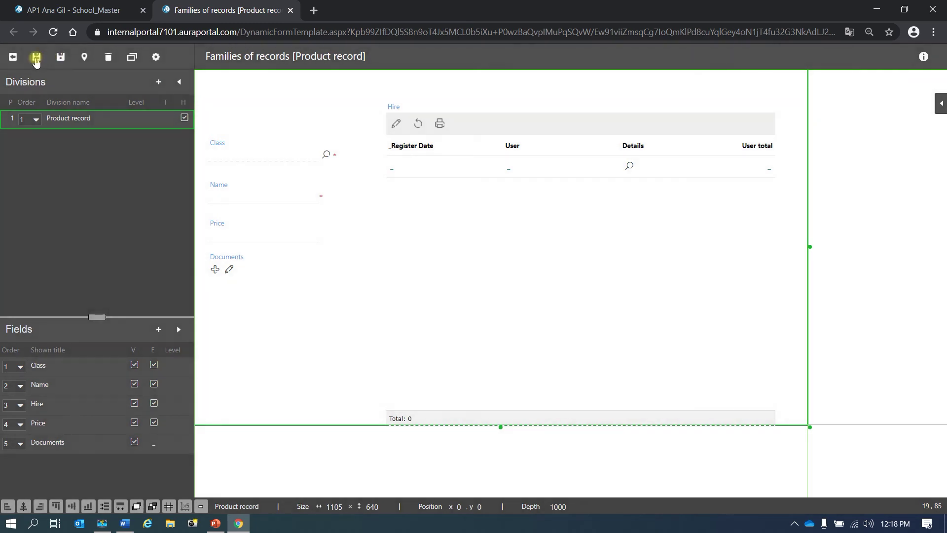
left_click(36, 57)
left_click(153, 103)
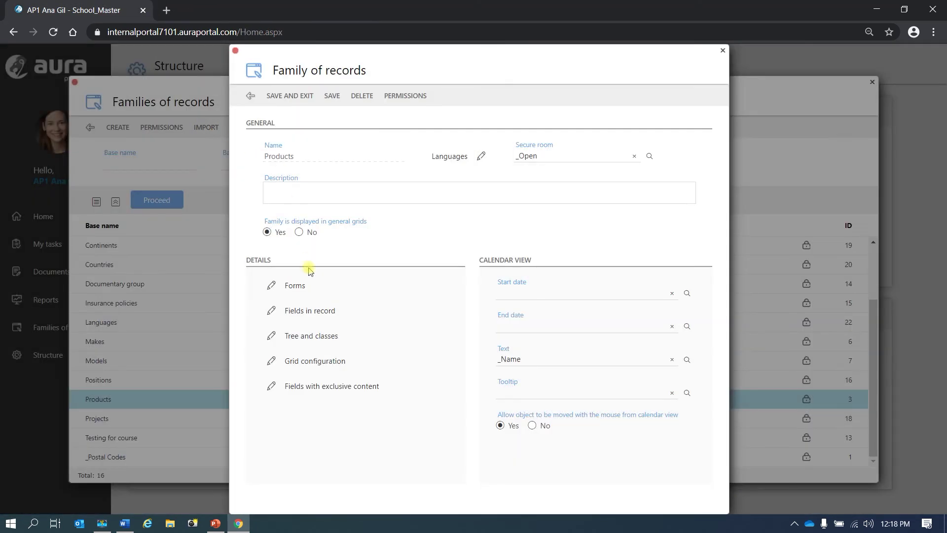
Add the general term "Expiry date" from the dictionary of terms to the fields in the Products family record
left_click(315, 314)
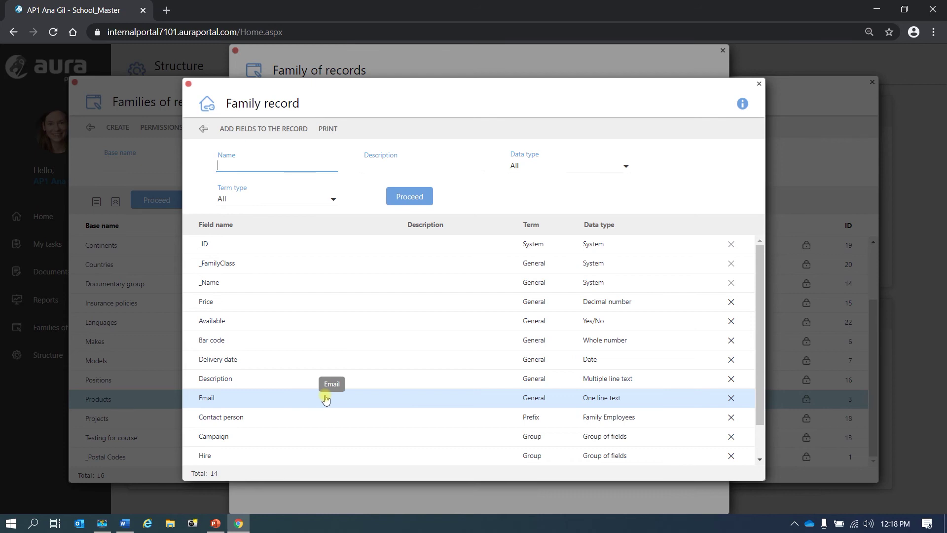
left_click(276, 130)
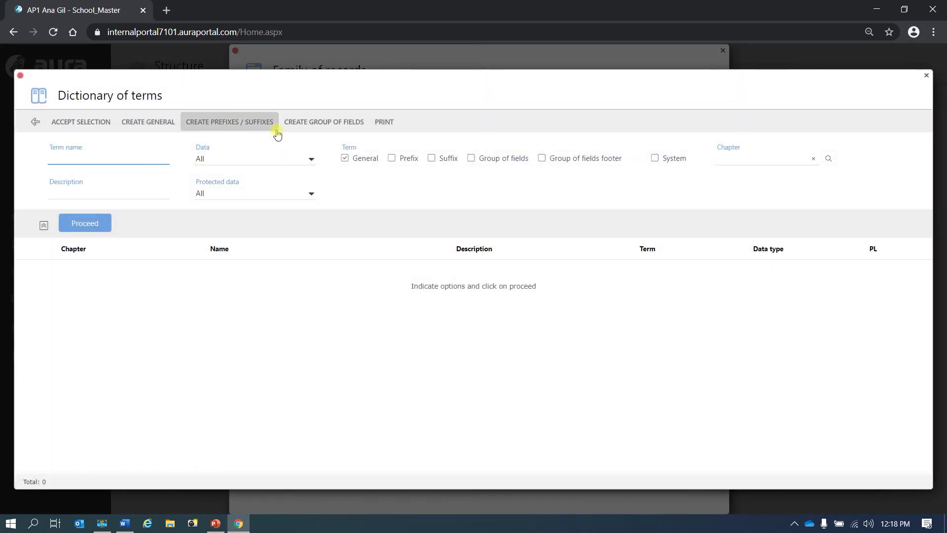
left_click(91, 225)
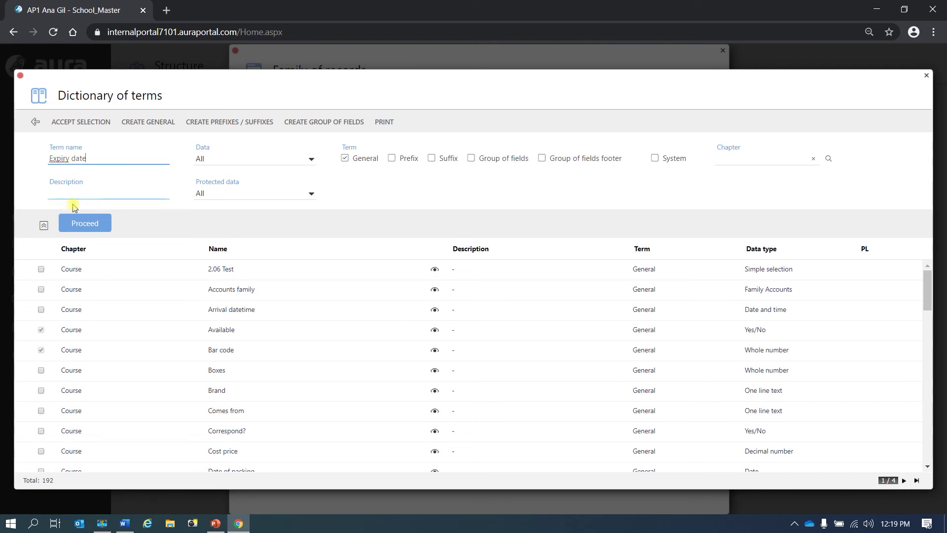
left_click(89, 223)
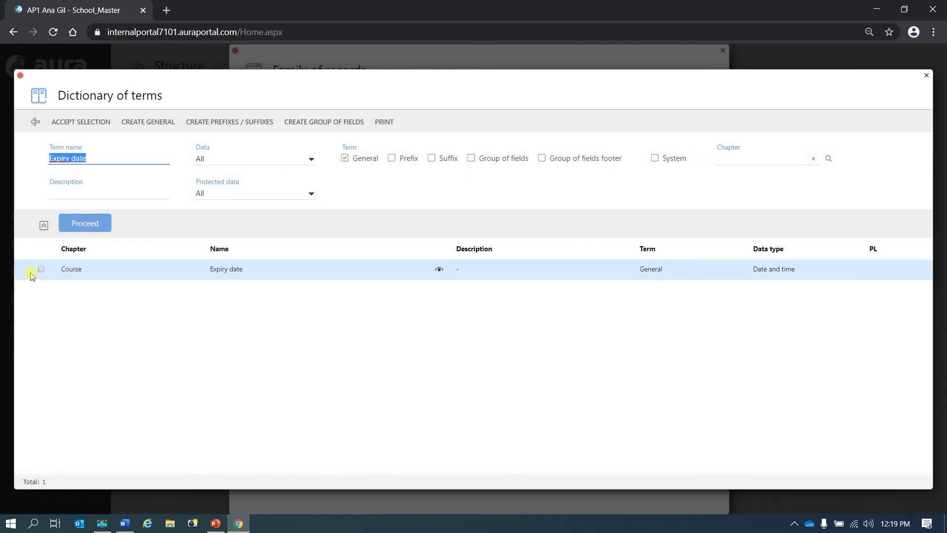
left_click(41, 270)
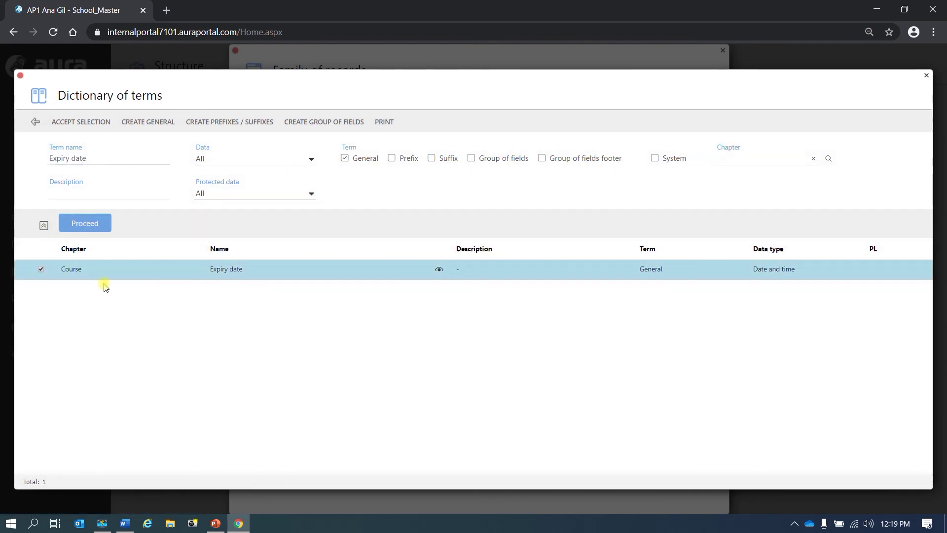
left_click(81, 122)
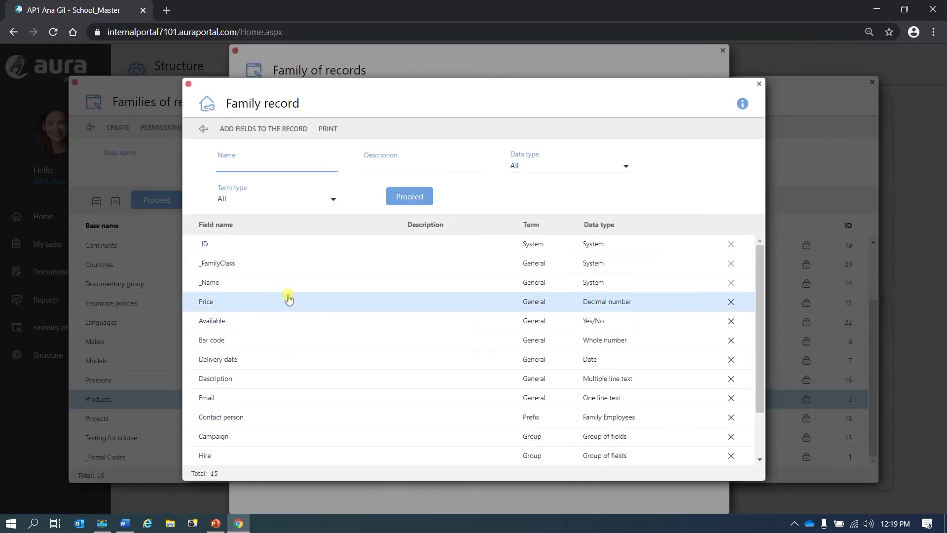
scroll(296, 398, "down", 3)
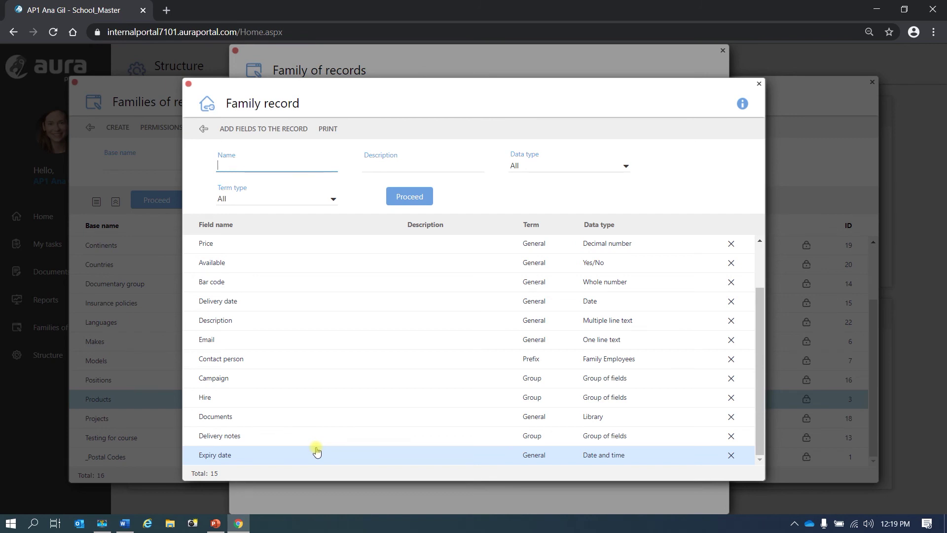
Search the dictionary of terms for "bar code" to check its selection, and return to the Products family configuration
left_click(275, 127)
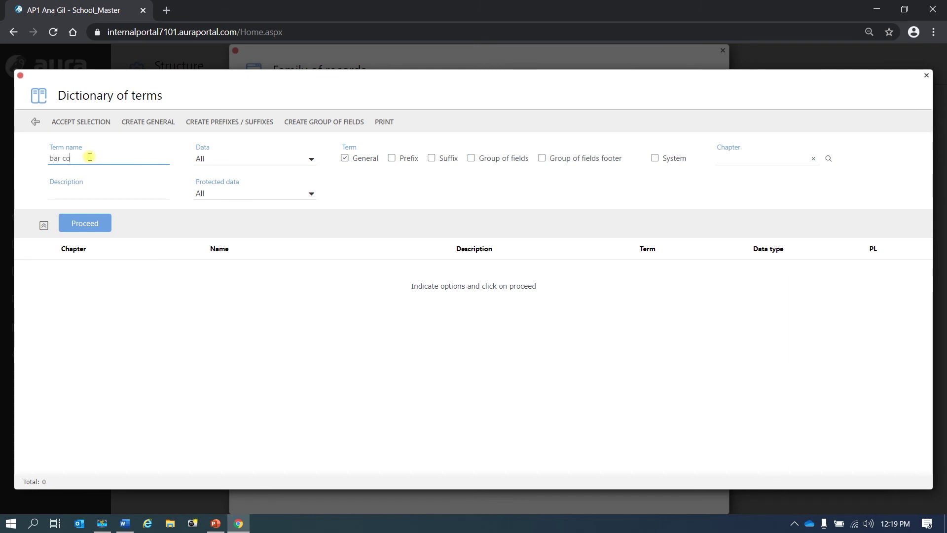
left_click(82, 226)
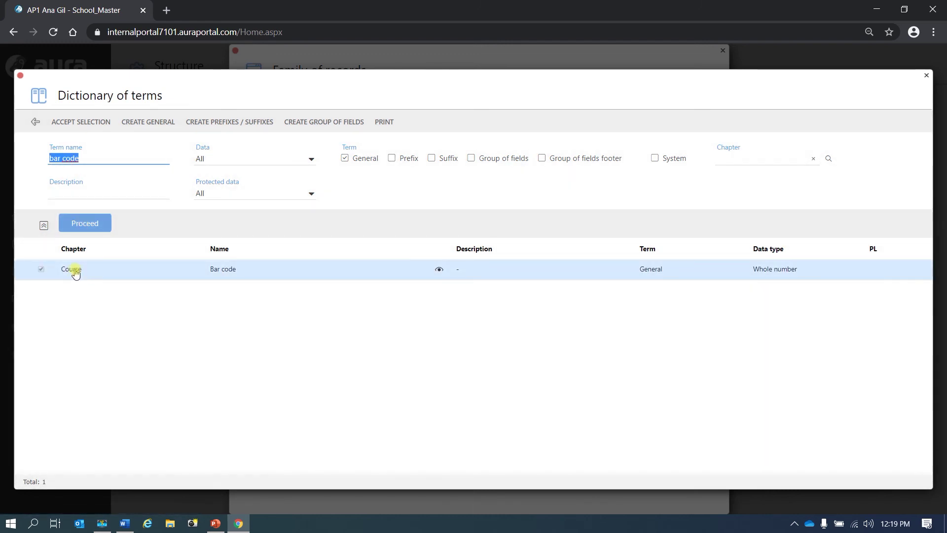
left_click(90, 122)
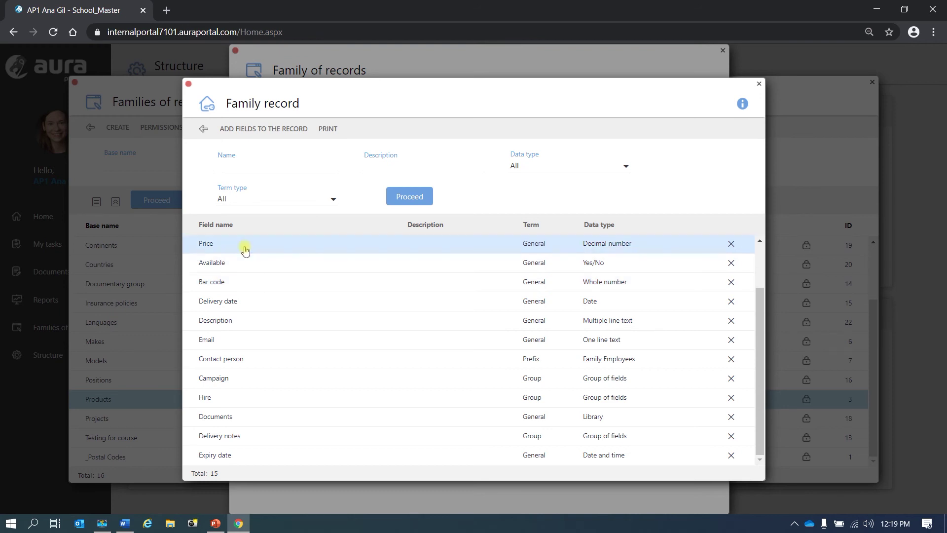
left_click(218, 129)
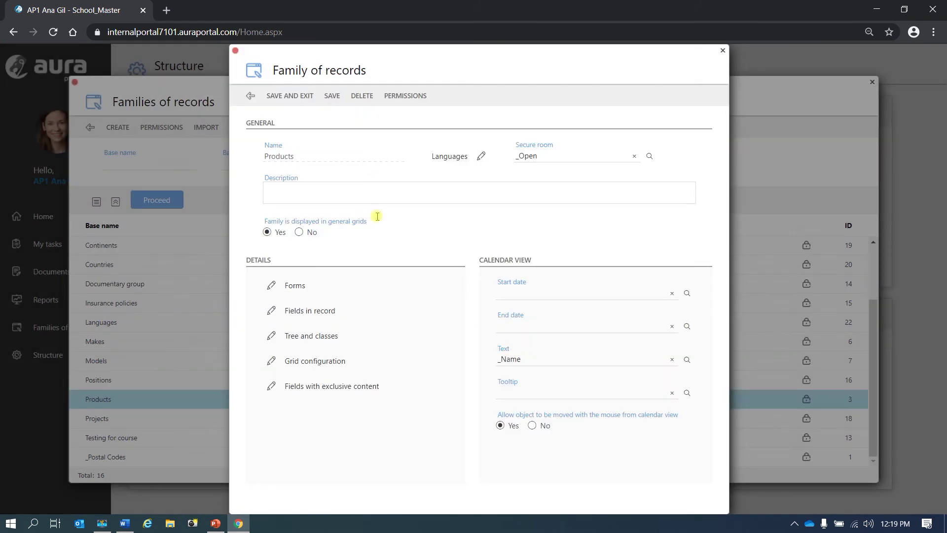
Open the Product record form of the Products family in the form designer and select its Product record division
left_click(300, 287)
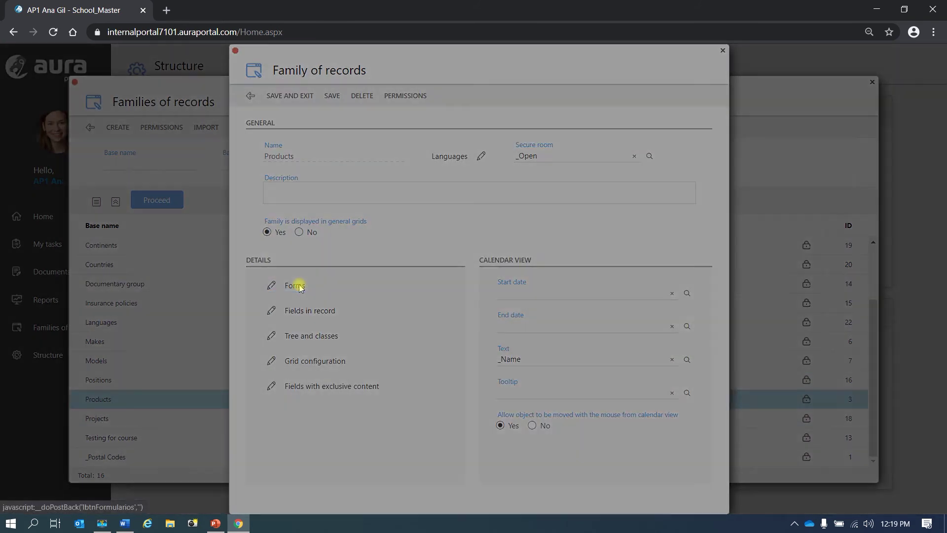
left_click(251, 187)
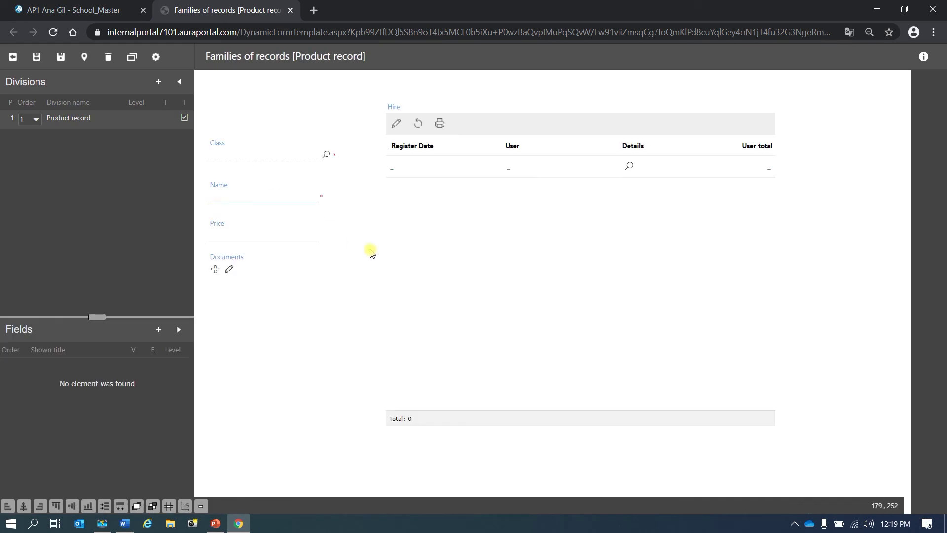
left_click(309, 365)
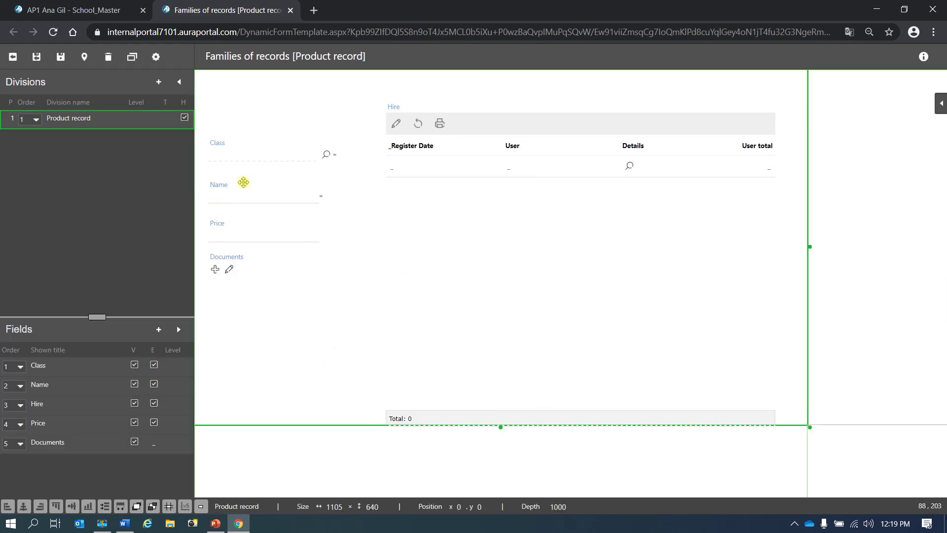
Add the "Expiry date" field to the Product record division from the list of all record fields
left_click(159, 82)
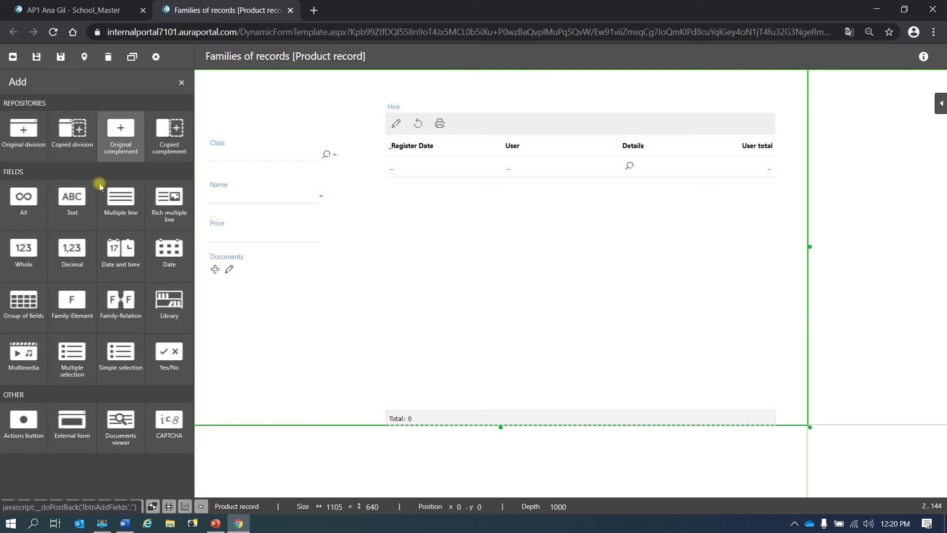
left_click(24, 199)
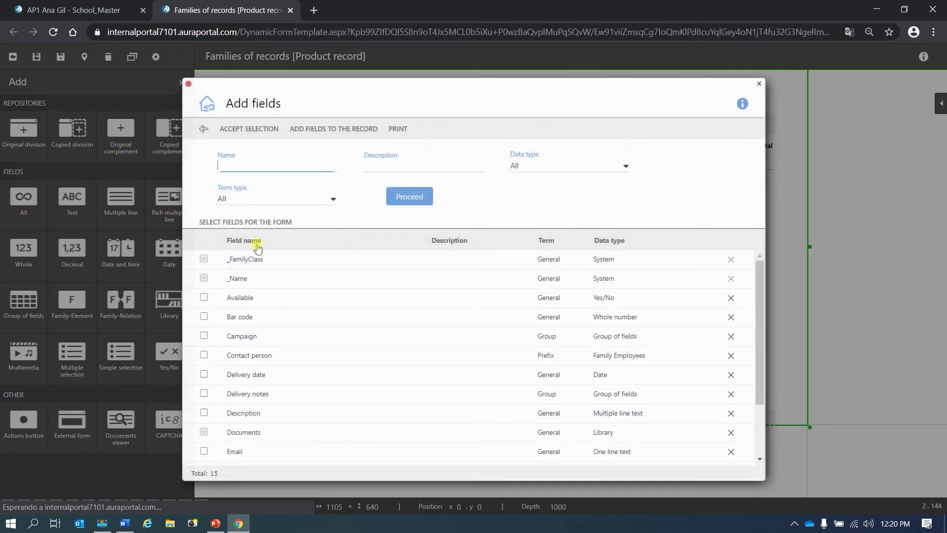
scroll(326, 346, "down", 3)
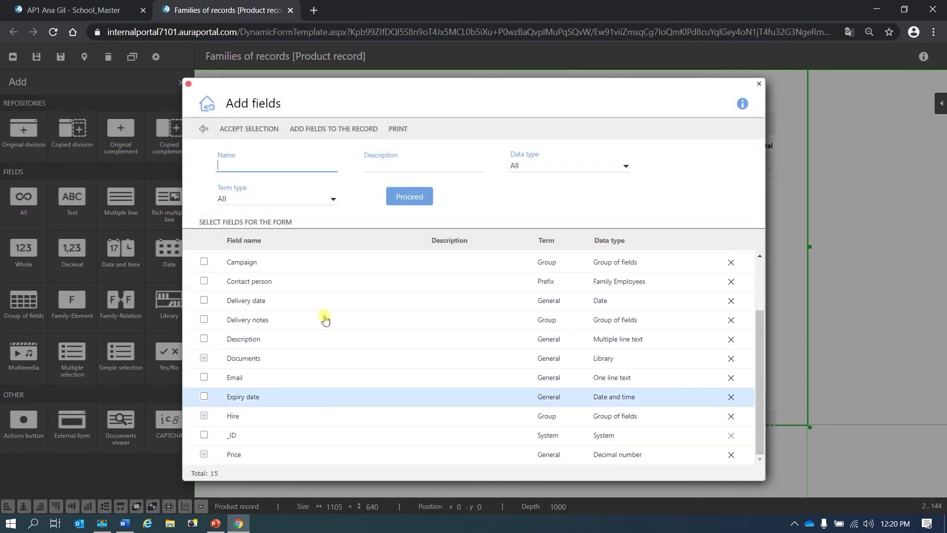
scroll(342, 325, "up", 3)
scroll(342, 325, "down", 3)
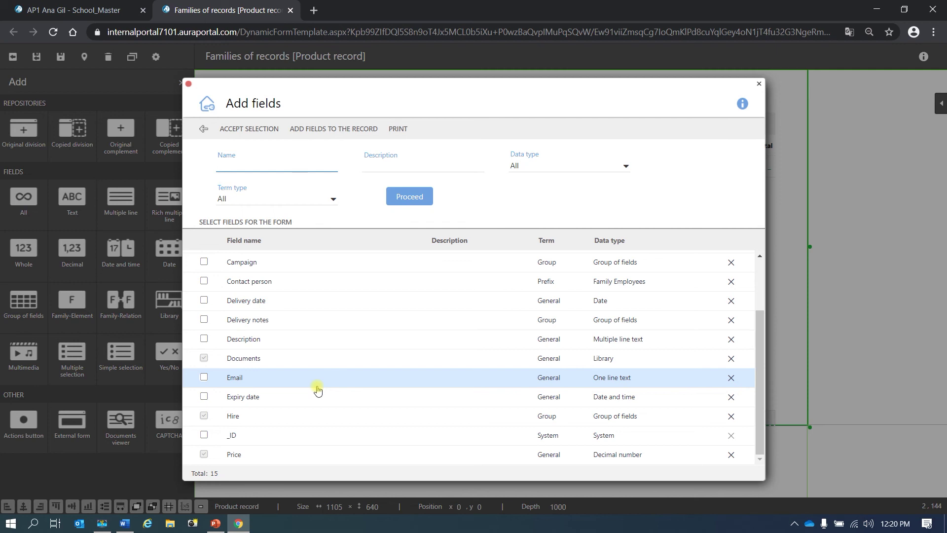
left_click(204, 397)
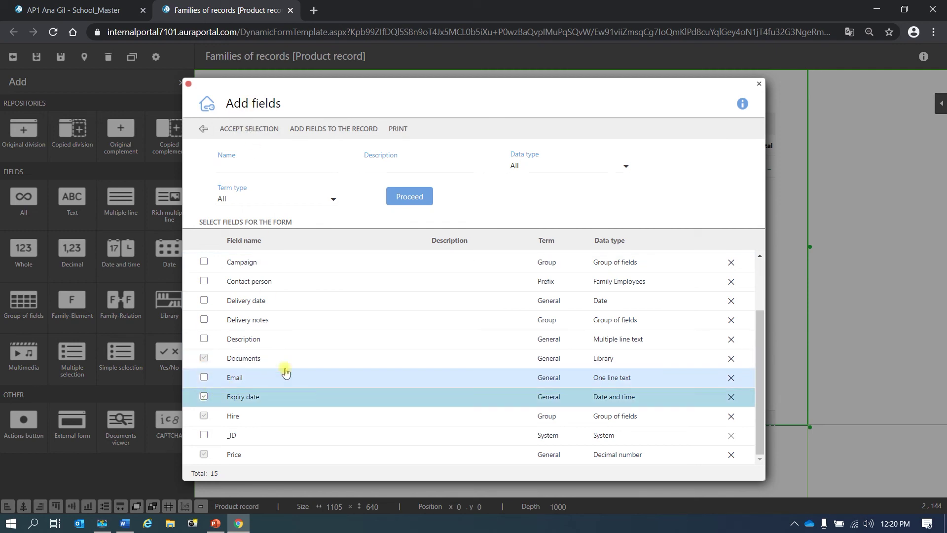
left_click(250, 128)
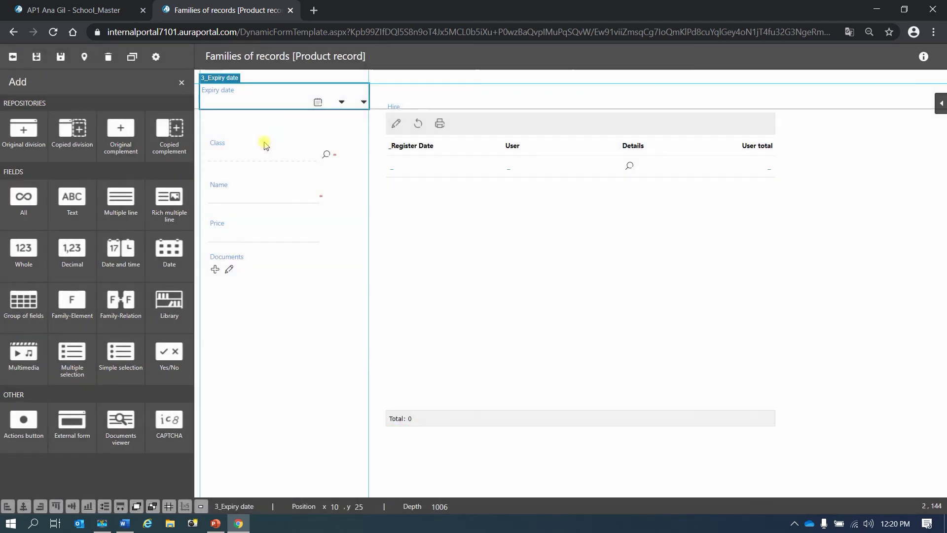
Position the Expiry date field below Documents on the form, at about x 25, y 415
left_click_drag(223, 82, 232, 307)
left_click(261, 367)
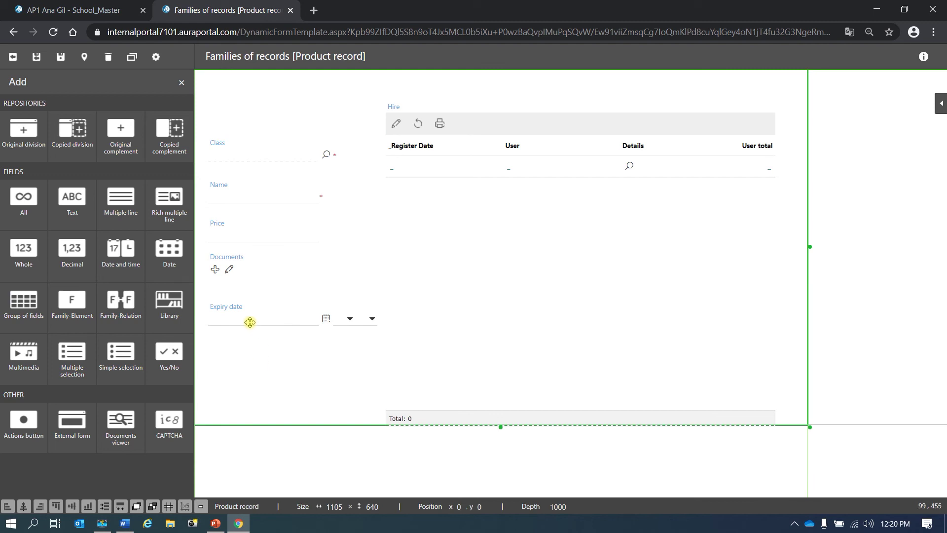
left_click(276, 315)
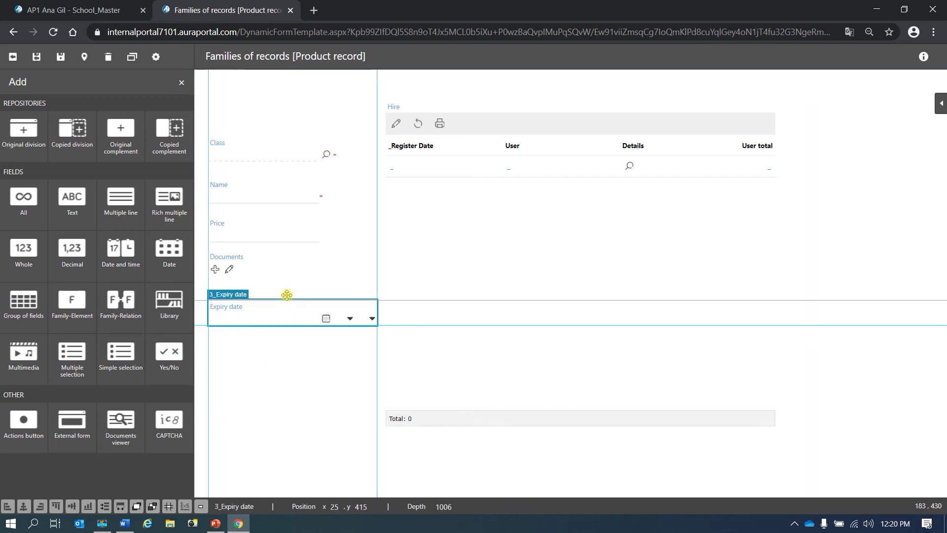
Add the "Bar code" field to the Product record division and position it below Expiry date, at about x 25, y 500
left_click(291, 351)
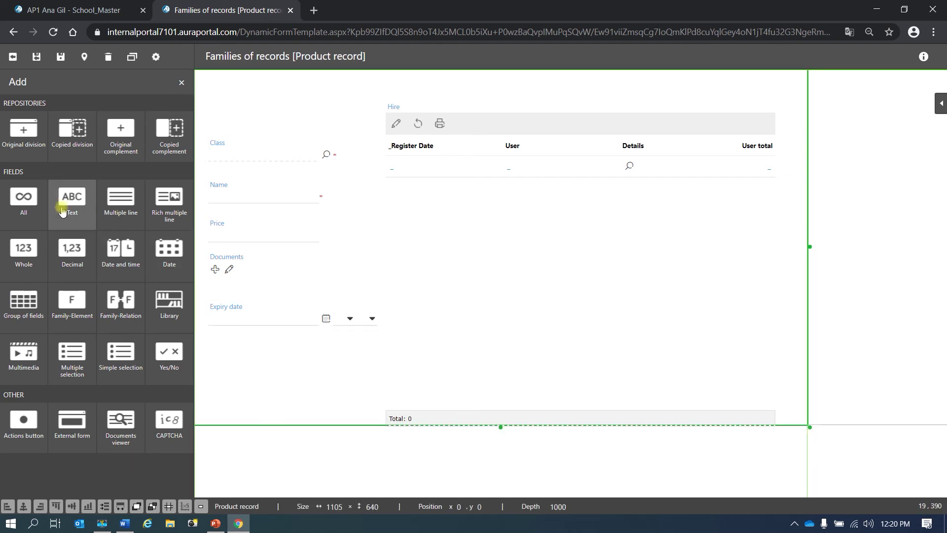
left_click(27, 204)
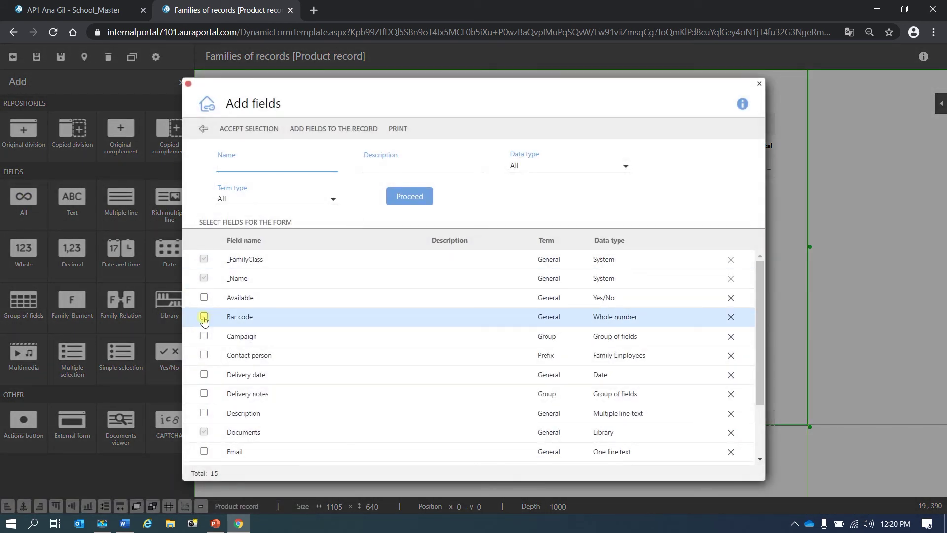
left_click(204, 318)
left_click(252, 129)
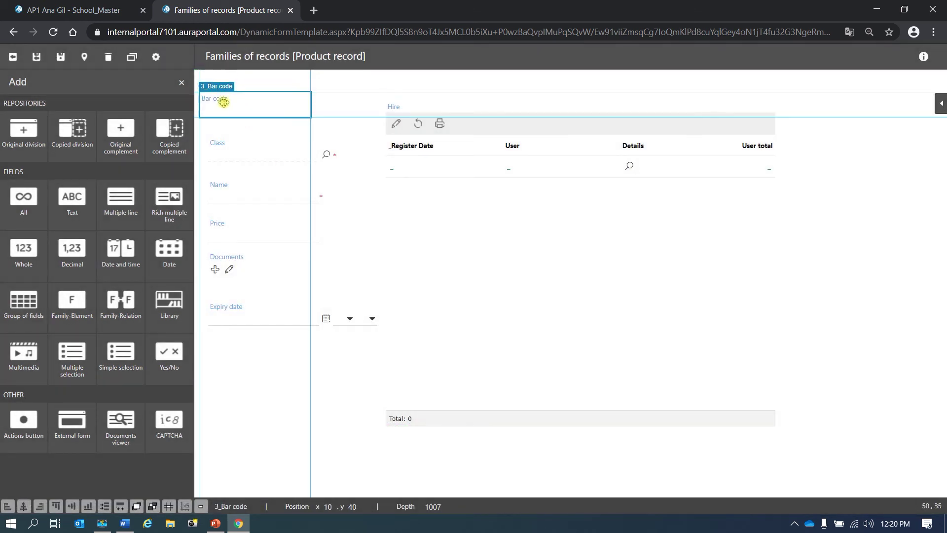
left_click_drag(224, 102, 227, 345)
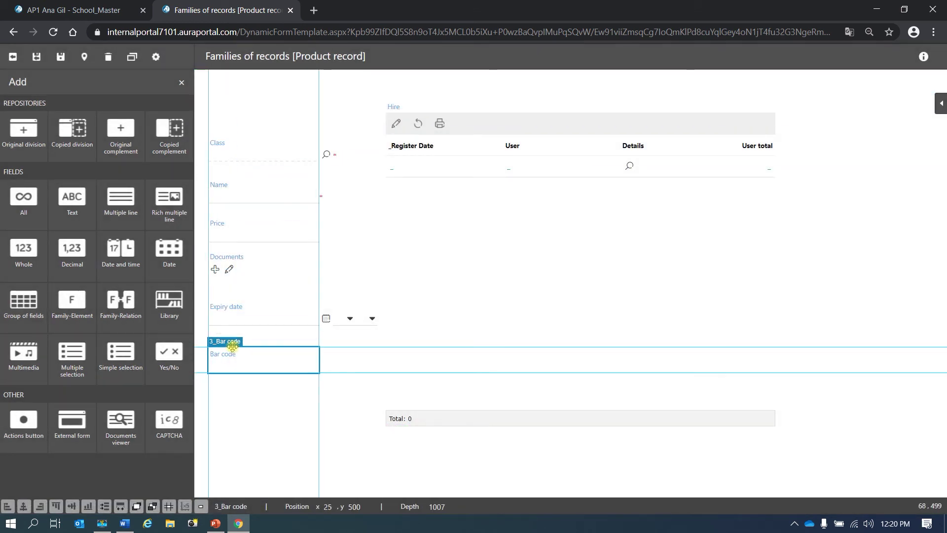
Start a new general term in the Demo chapter of the dictionary while adding fields to the record
left_click(432, 272)
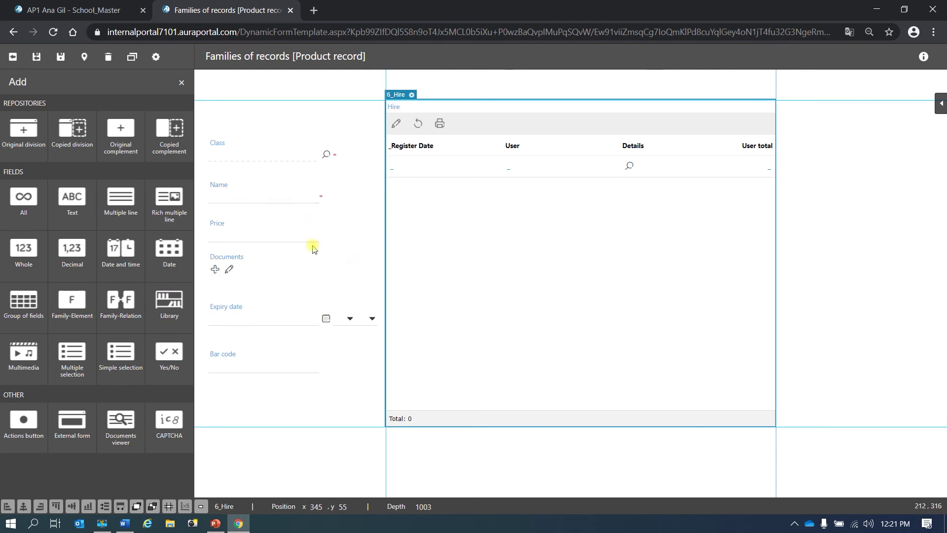
left_click(33, 206)
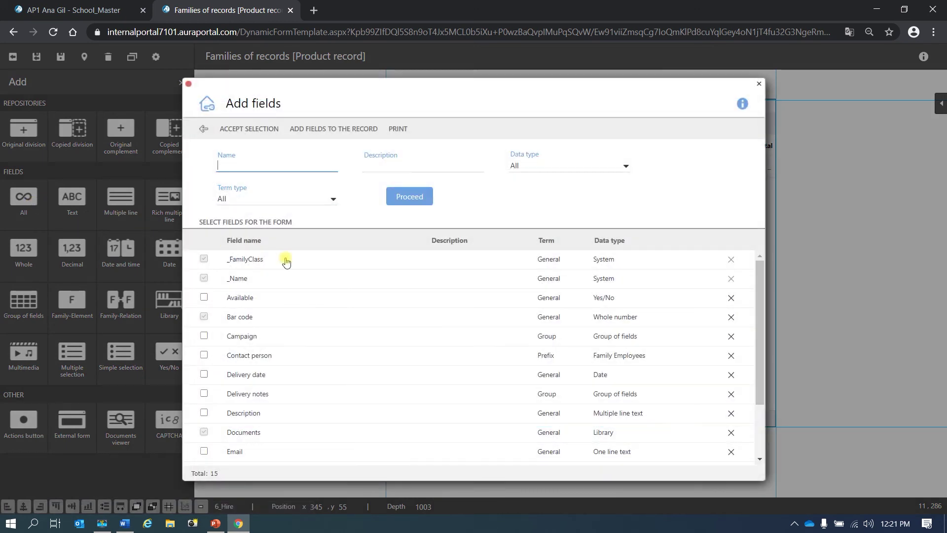
left_click(330, 131)
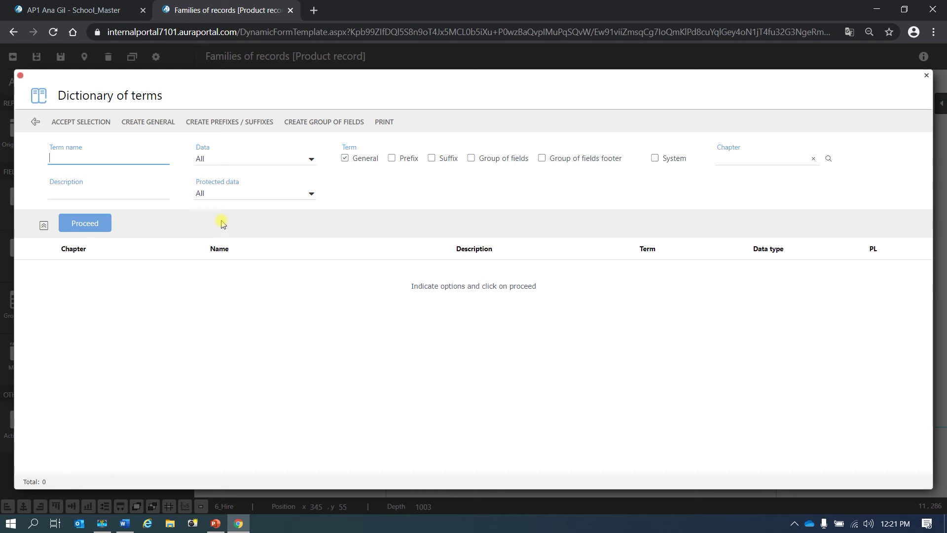
left_click(155, 126)
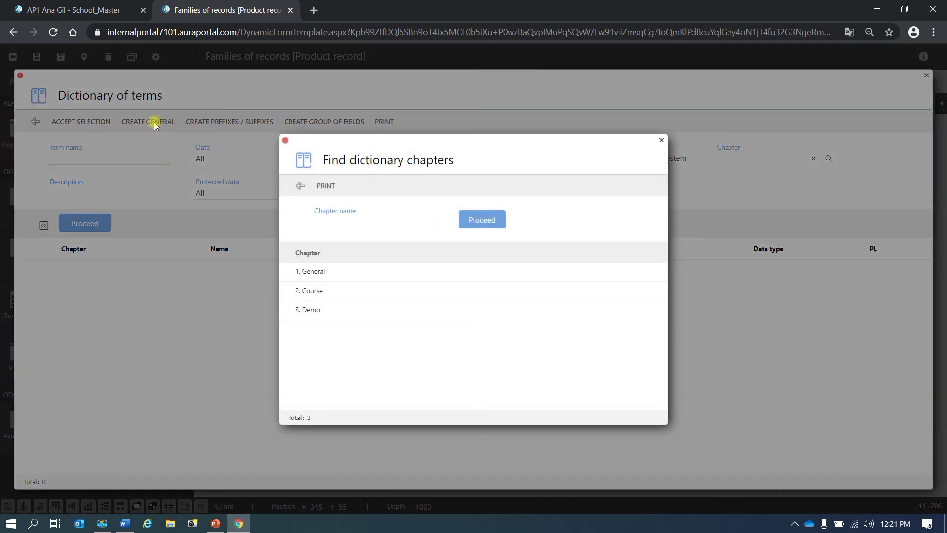
left_click(336, 311)
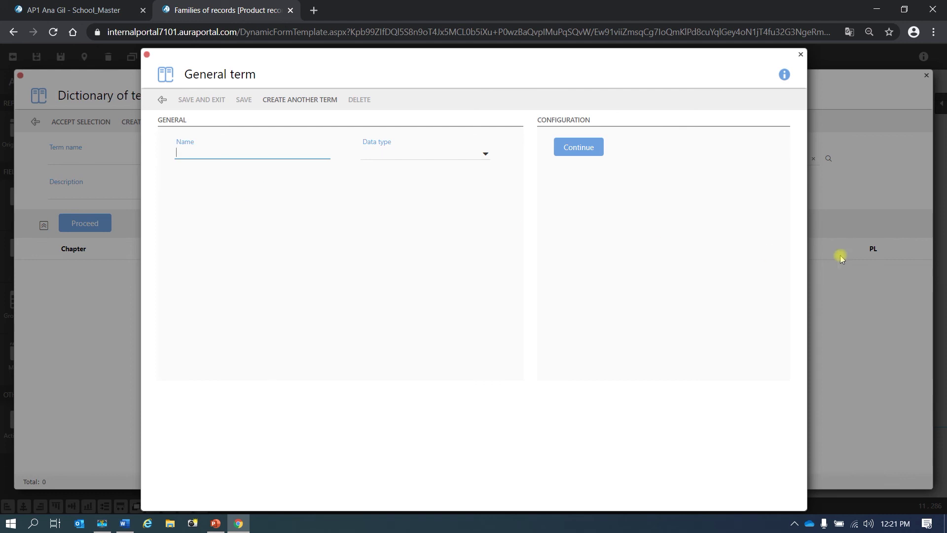
Name the general term "Active", set its data type to Yes/No, and save it
left_click(125, 523)
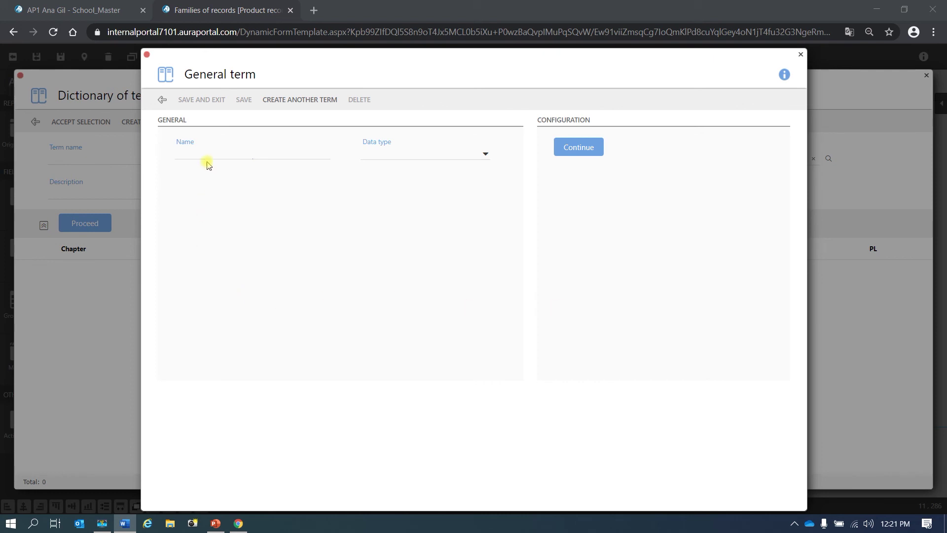
left_click(191, 151)
right_click(193, 151)
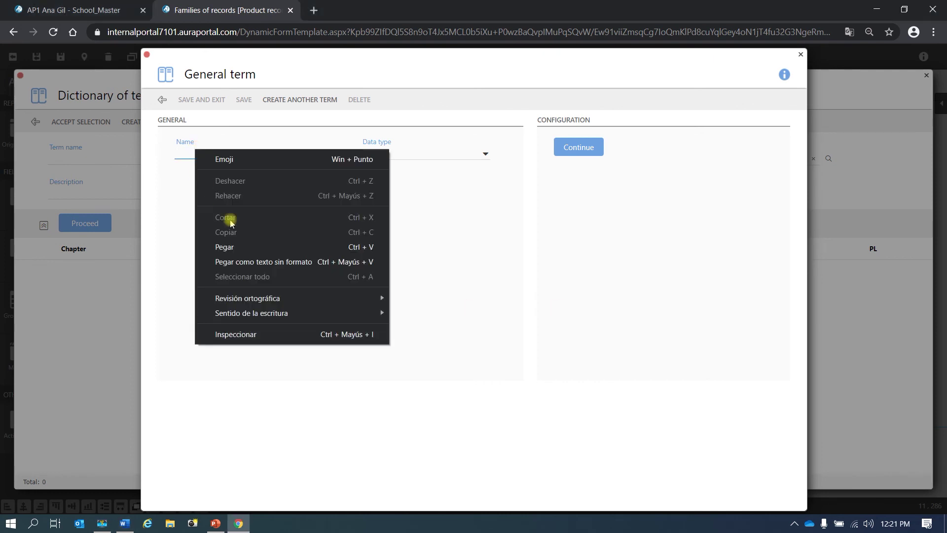
left_click(245, 247)
left_click(484, 158)
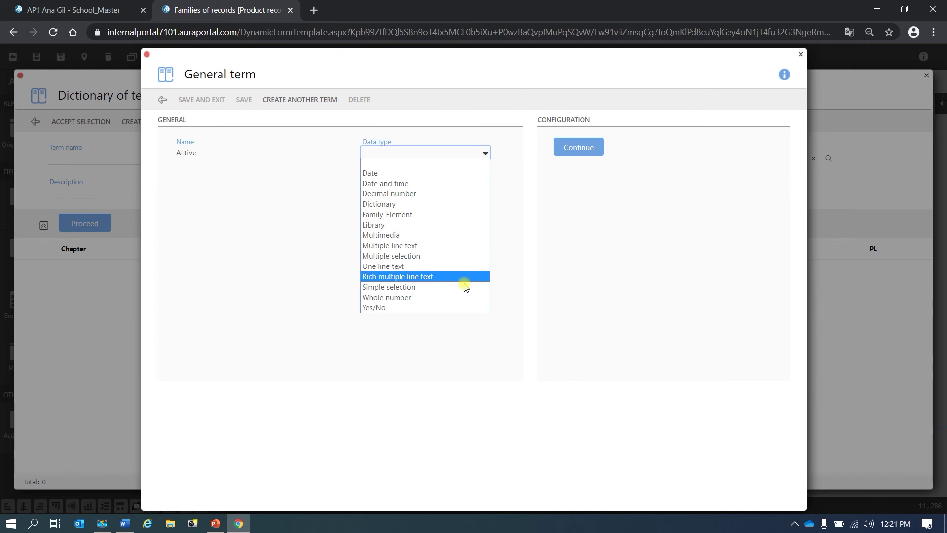
left_click(466, 308)
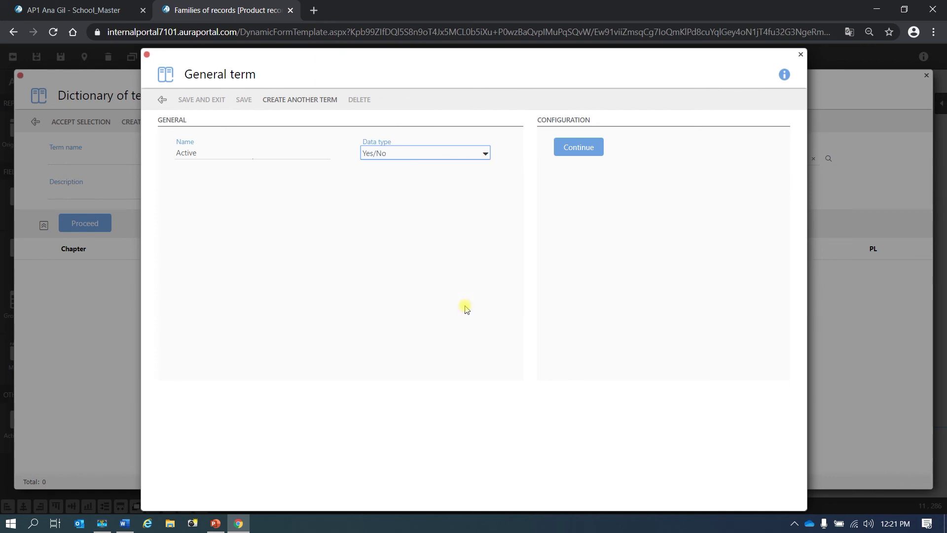
left_click(578, 148)
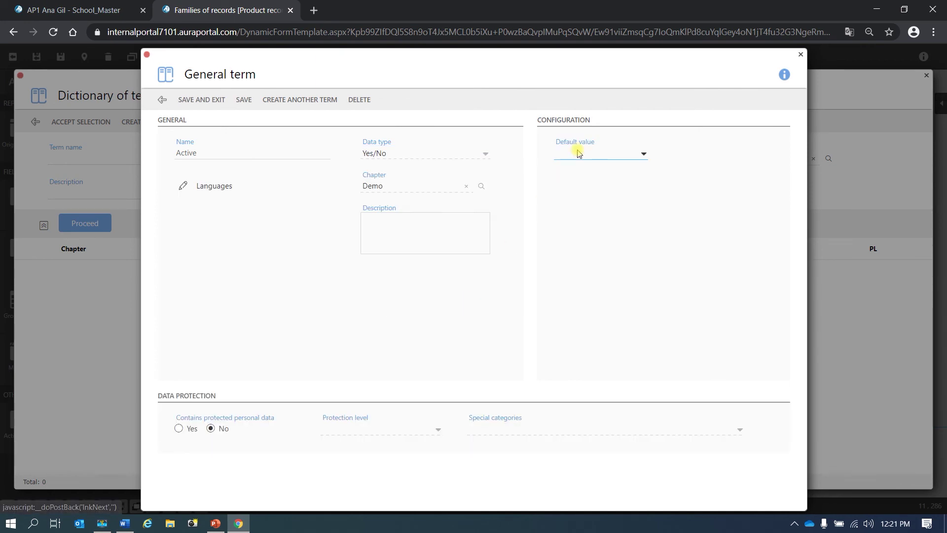
left_click(246, 100)
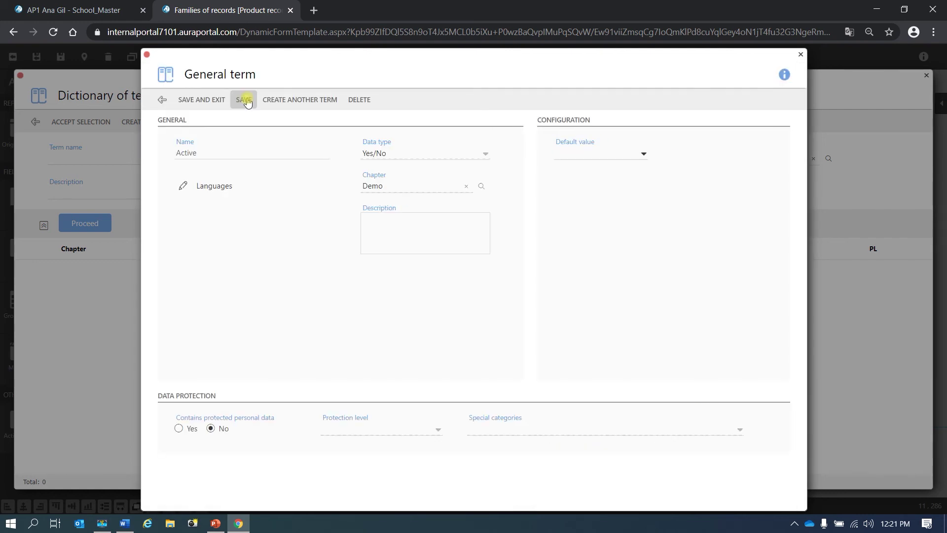
left_click(220, 99)
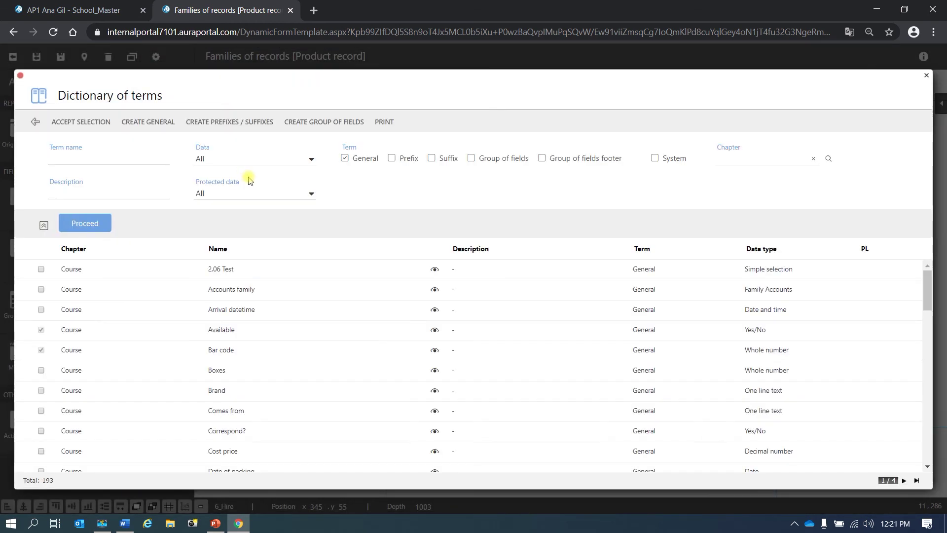
Search the dictionary of terms for "active" and add the Active term to the record's fields
left_click(94, 224)
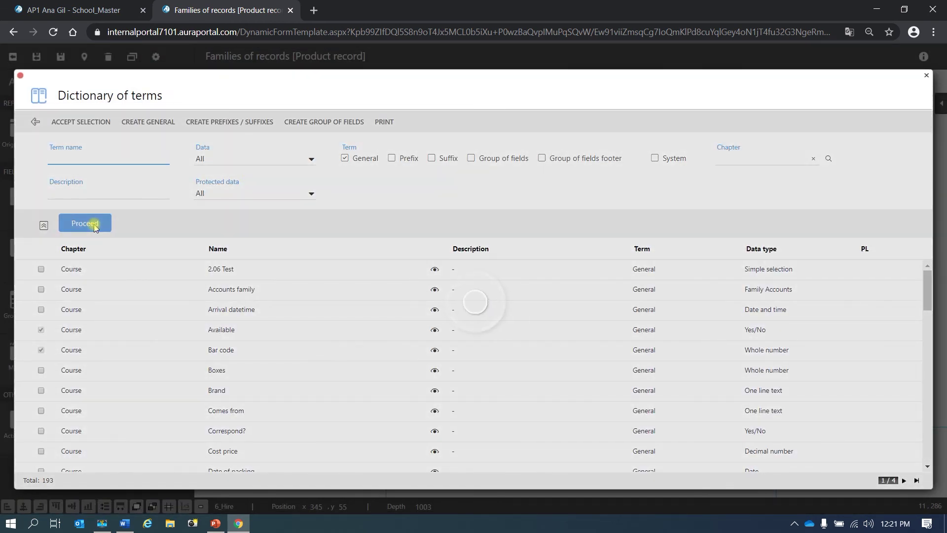
left_click(80, 162)
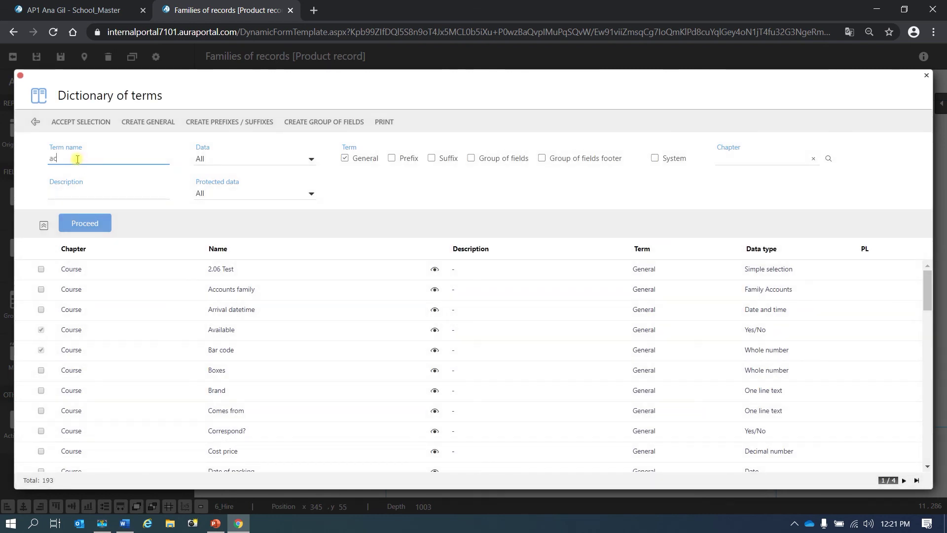
left_click(82, 226)
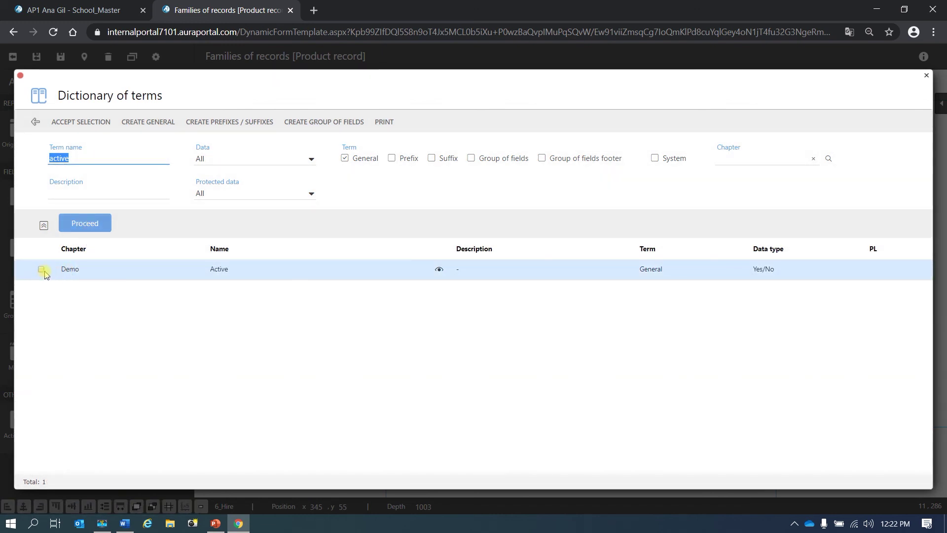
left_click(42, 269)
left_click(84, 122)
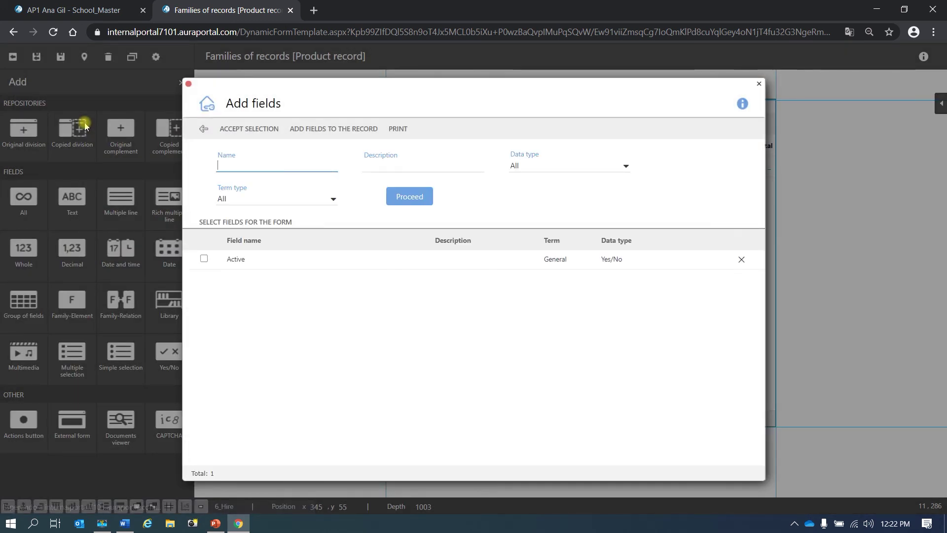
Add the Active field to the form and position it below Bar code, at about x 25, y 570
left_click(203, 260)
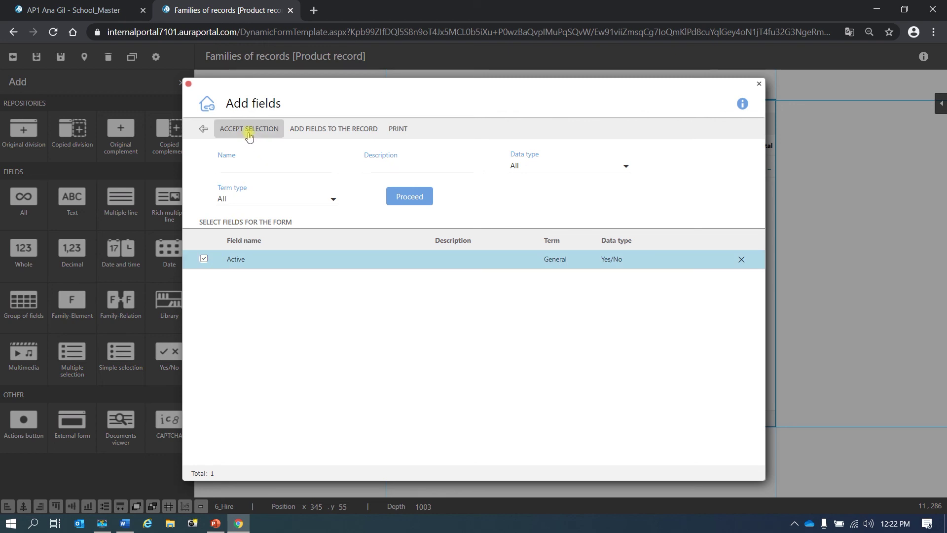
left_click(249, 129)
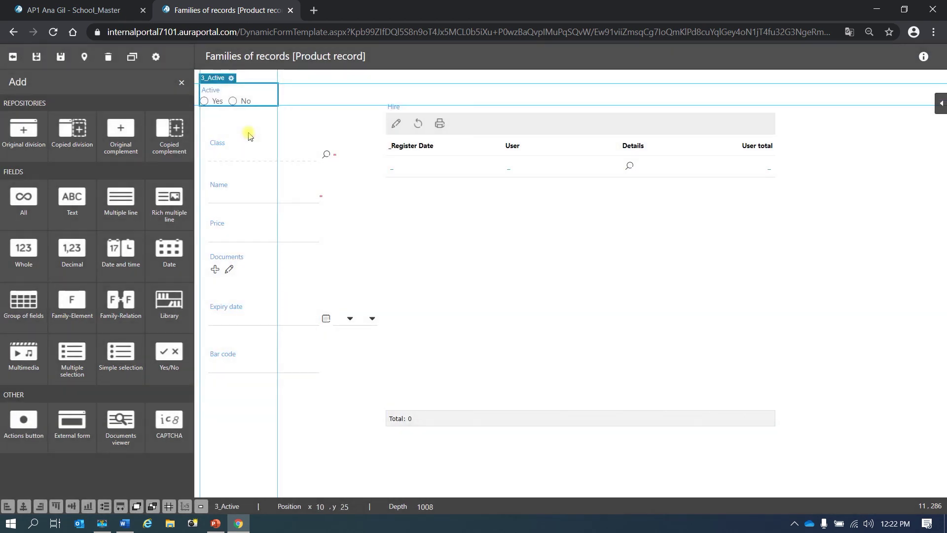
left_click_drag(215, 80, 234, 390)
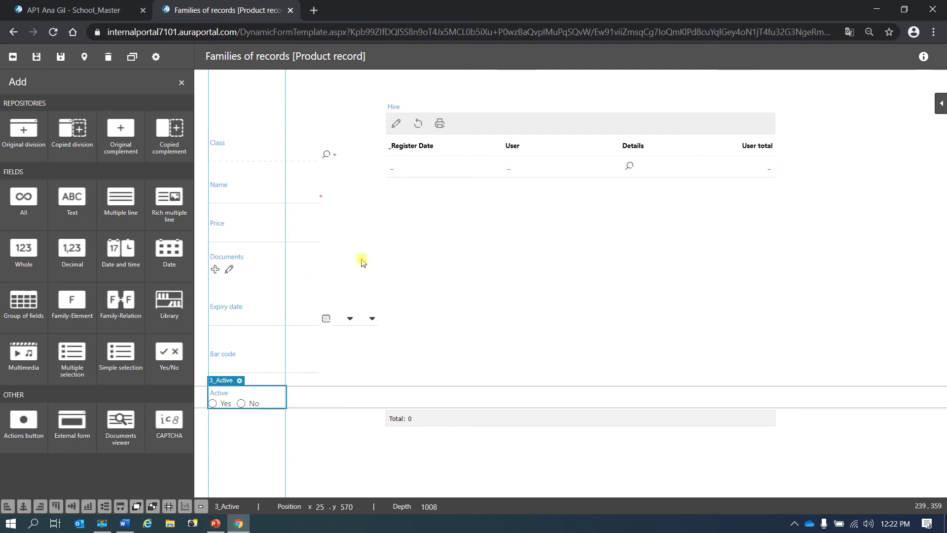
Start a new prefix in the Demo chapter of the dictionary for the Product record division
left_click(359, 112)
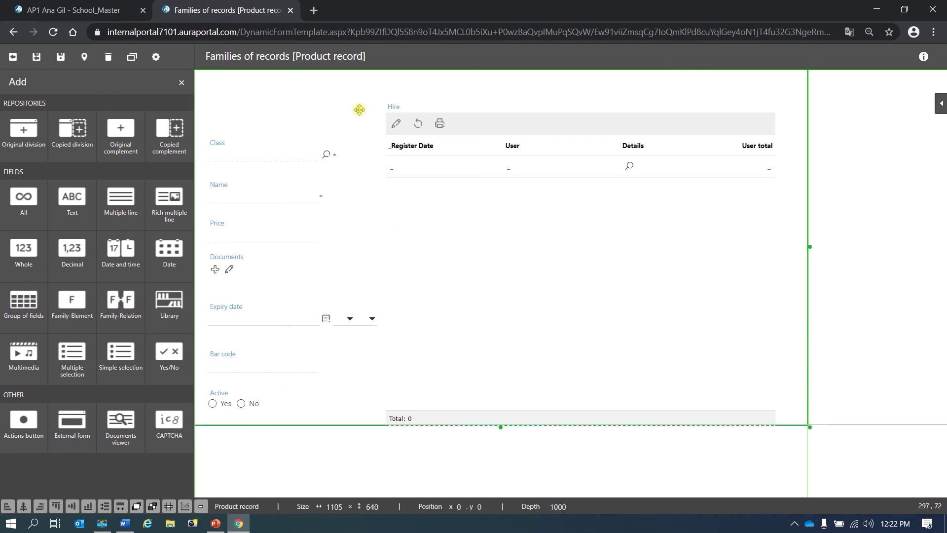
left_click(28, 201)
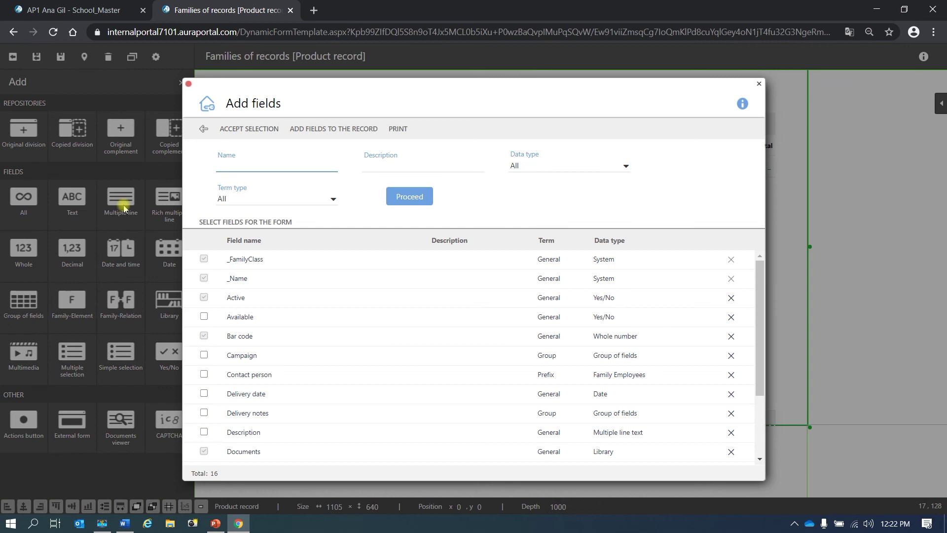
left_click(332, 132)
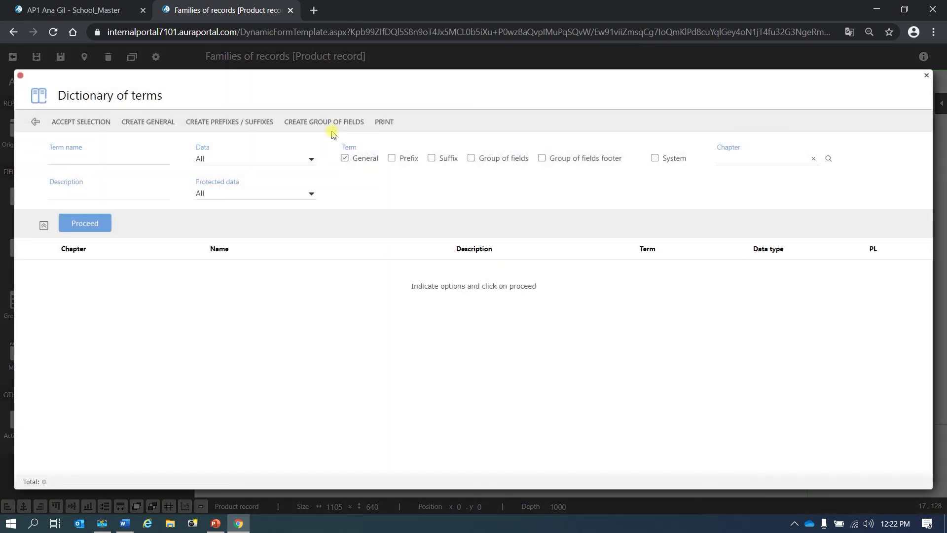
left_click(209, 123)
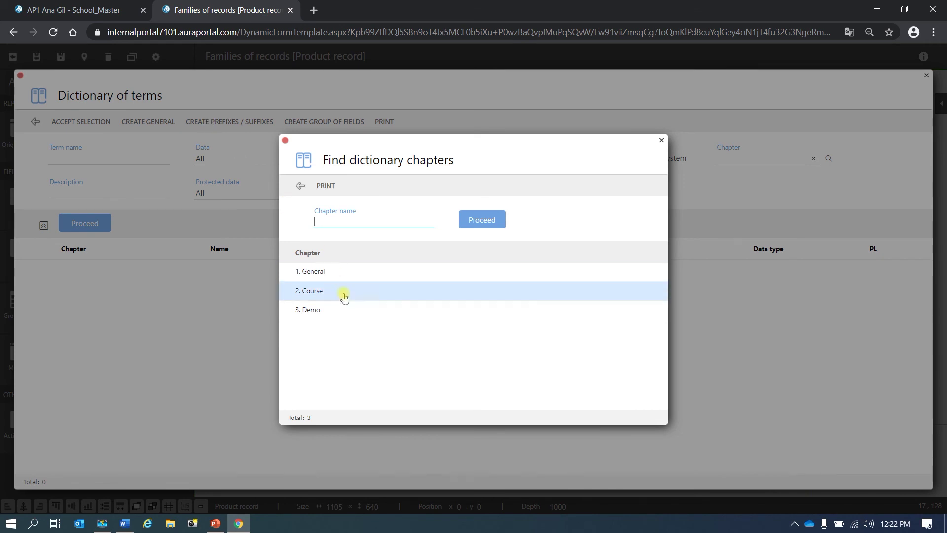
left_click(344, 309)
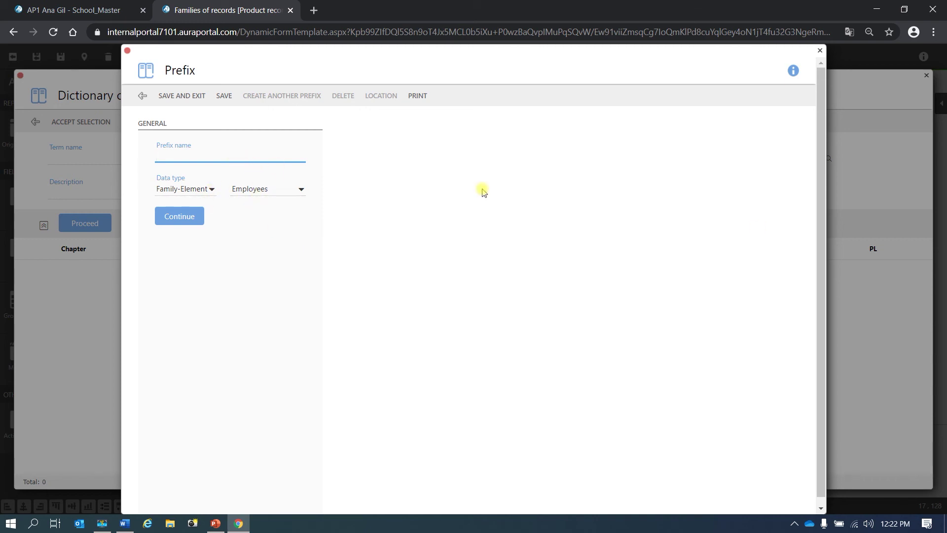
Name the prefix "Manager" and continue with the Family-Element data type linked to Employees
key("alt+Tab")
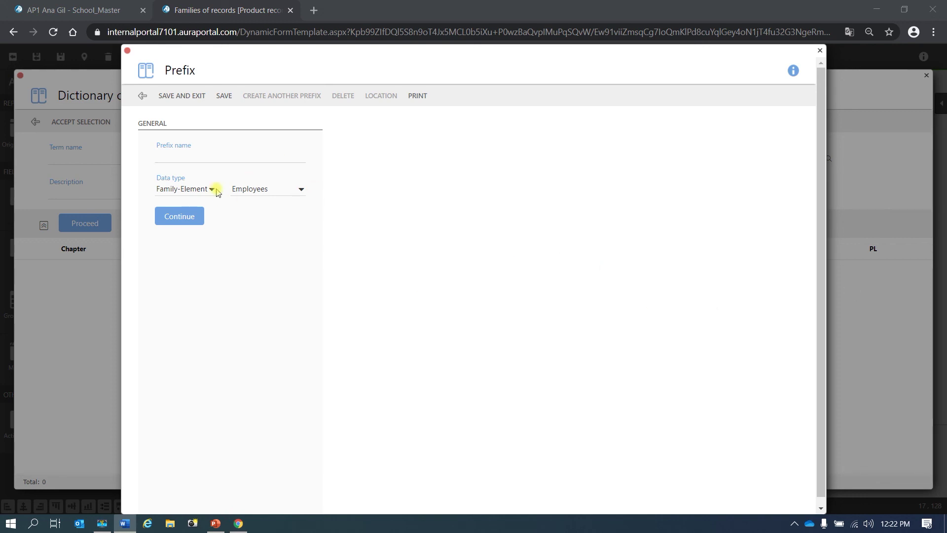
left_click(182, 155)
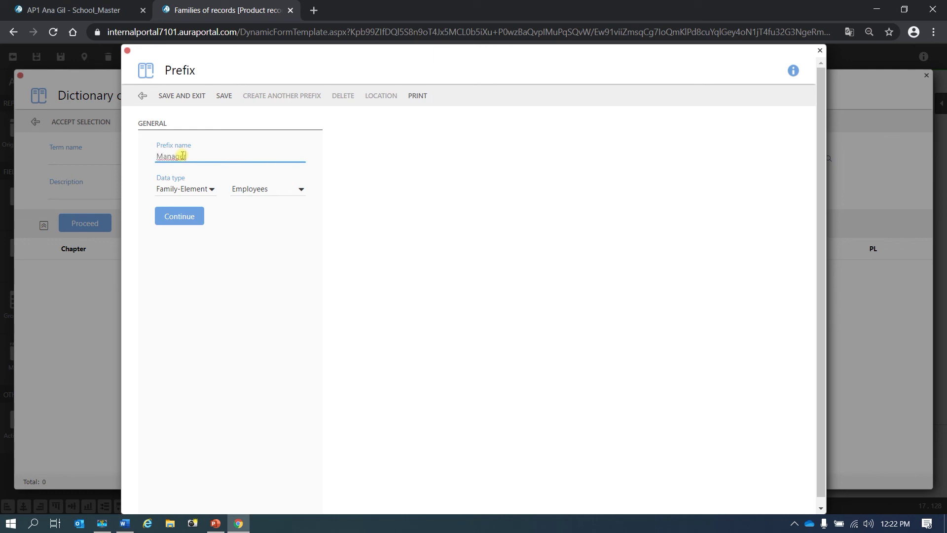
left_click(187, 216)
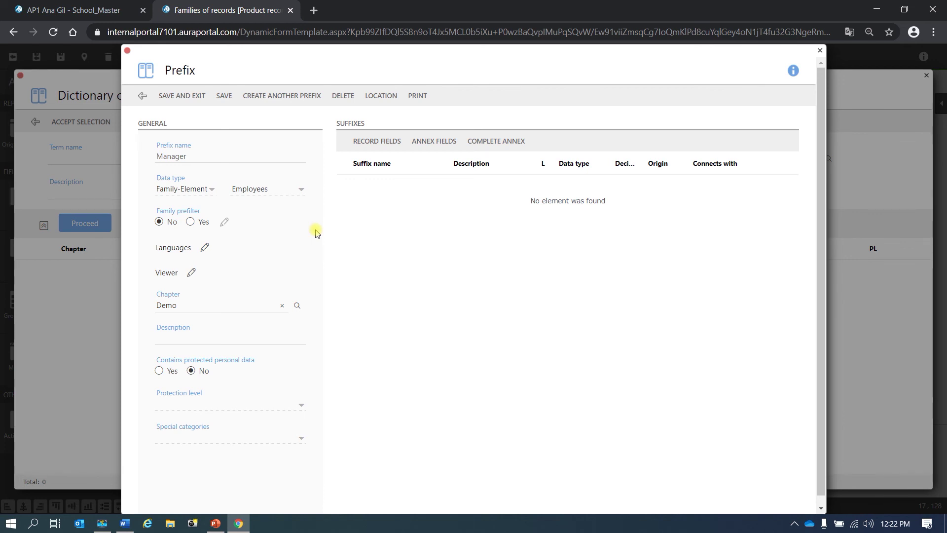
Add the Absent record field as a suffix of the Manager prefix and save the prefix
left_click(375, 143)
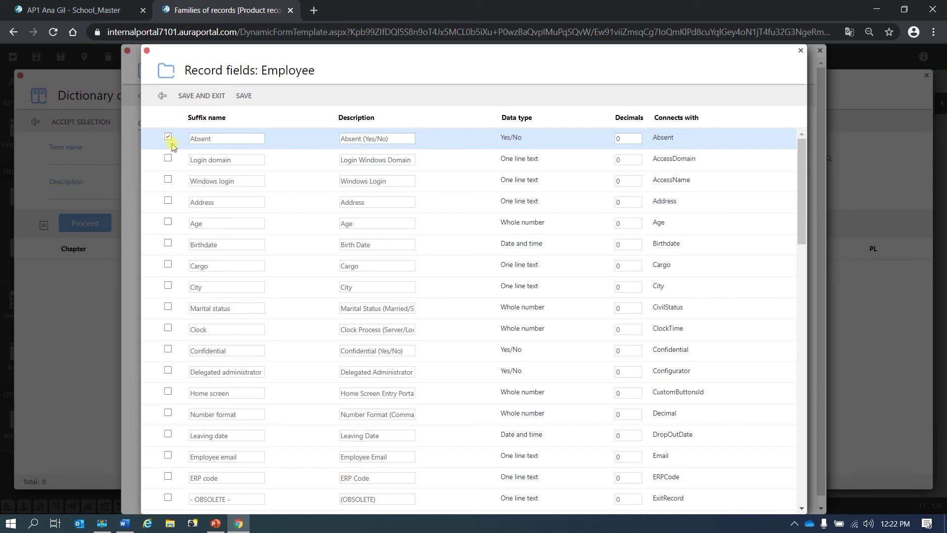
left_click(213, 96)
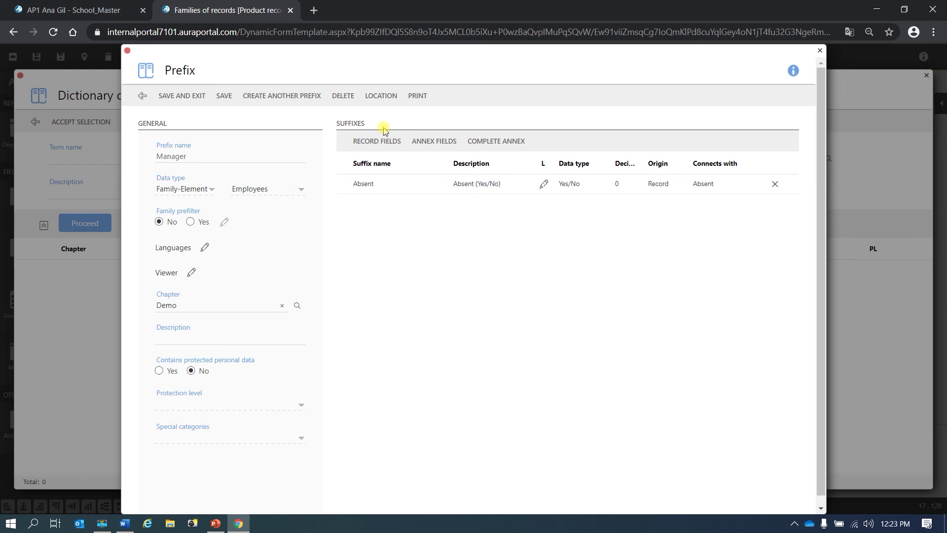
left_click(184, 96)
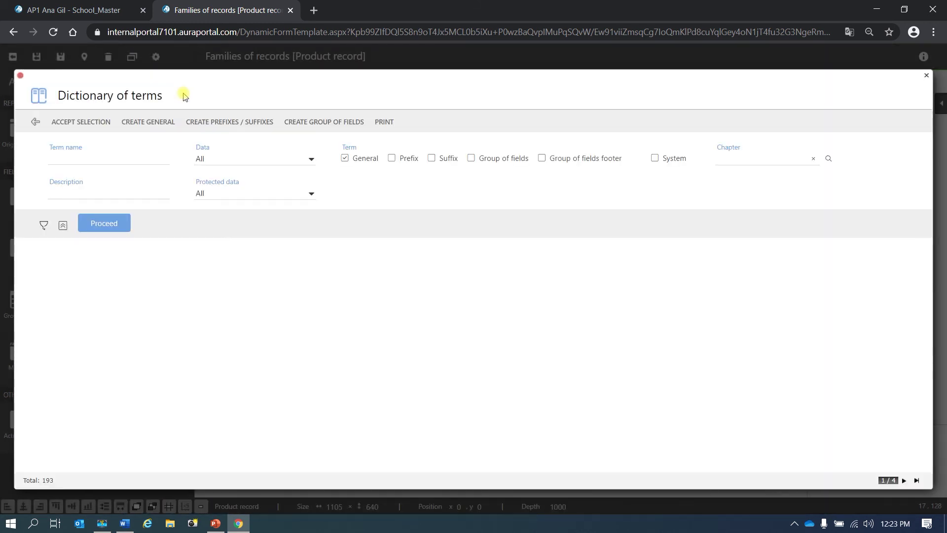
Filter the dictionary to prefixes in the Demo chapter and bring the Manager prefix into the Product record's fields
left_click(344, 159)
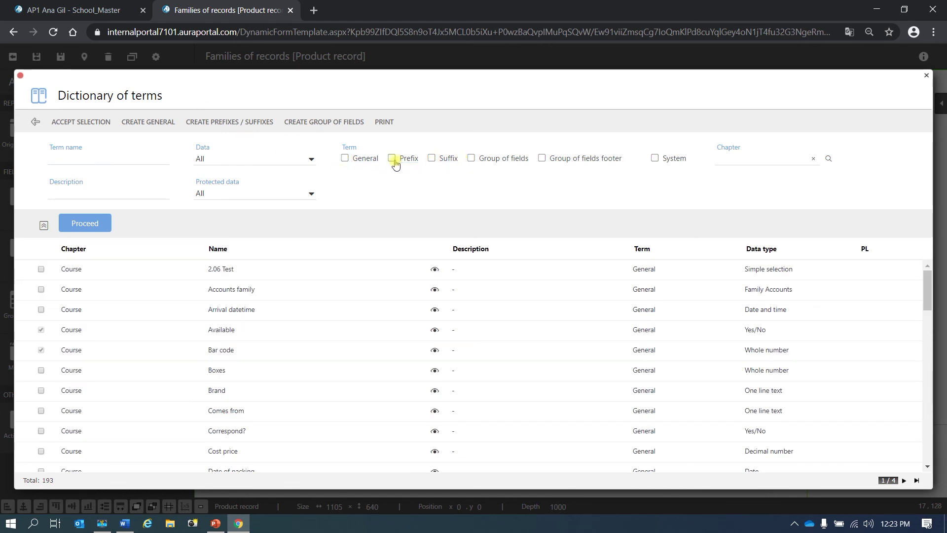
left_click(92, 226)
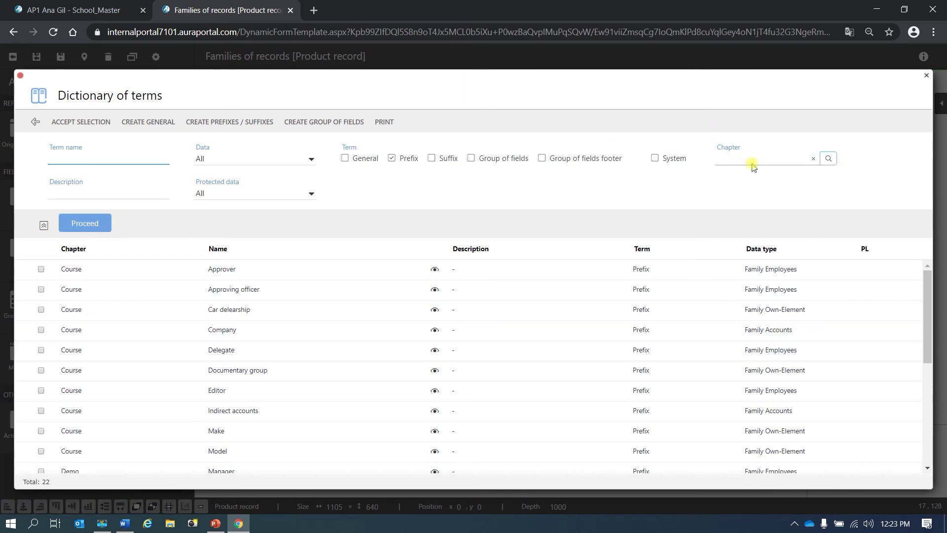
left_click(830, 159)
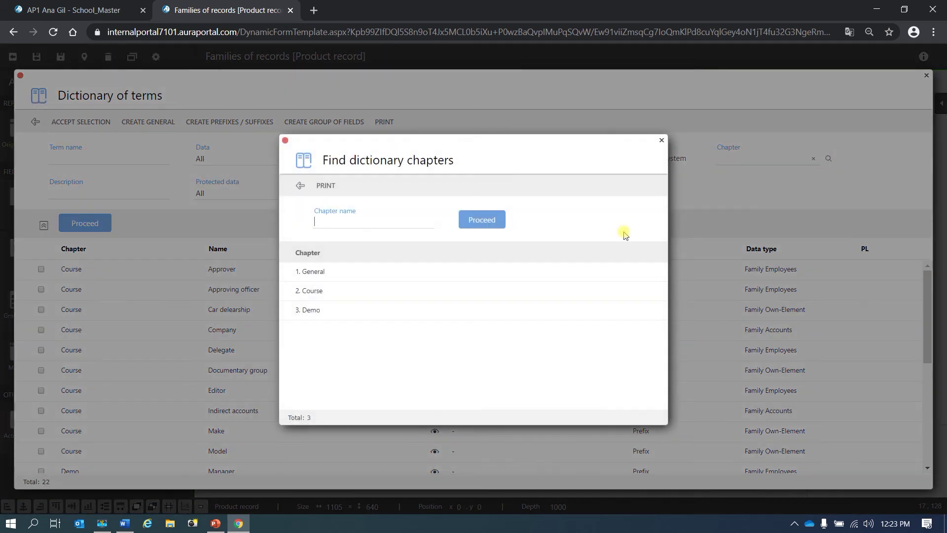
left_click(404, 311)
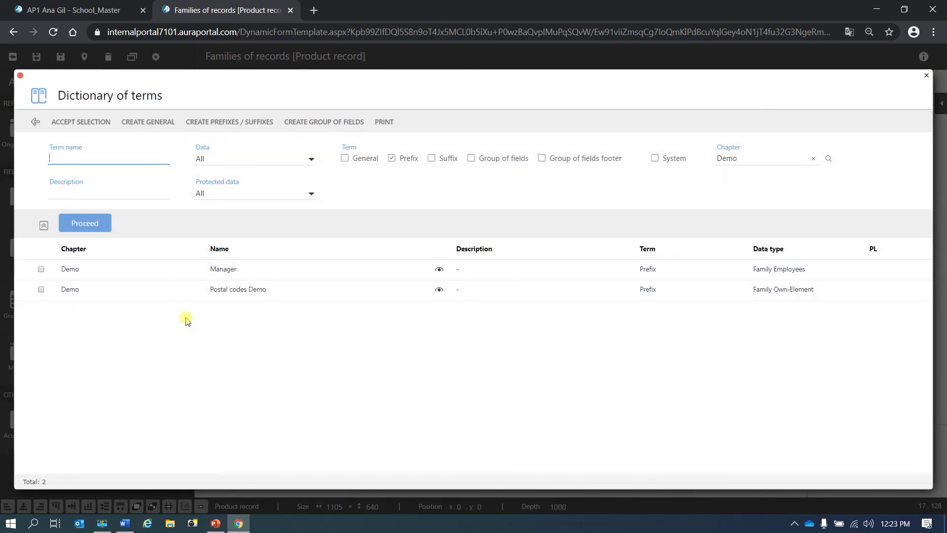
left_click(41, 269)
left_click(89, 122)
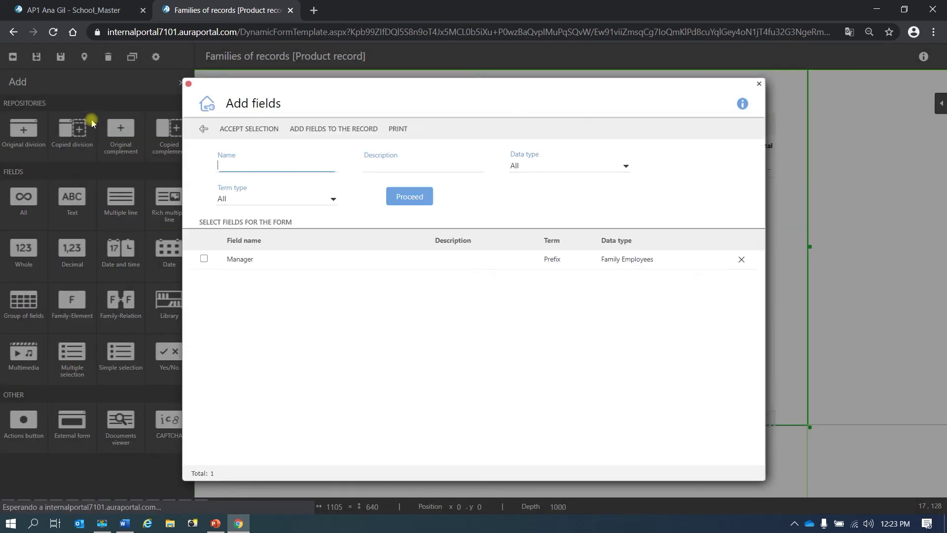
Add the Manager field below Active at about x 20, y 650, save the Product record form and close the form list
left_click(203, 260)
left_click(244, 129)
left_click_drag(236, 93, 235, 431)
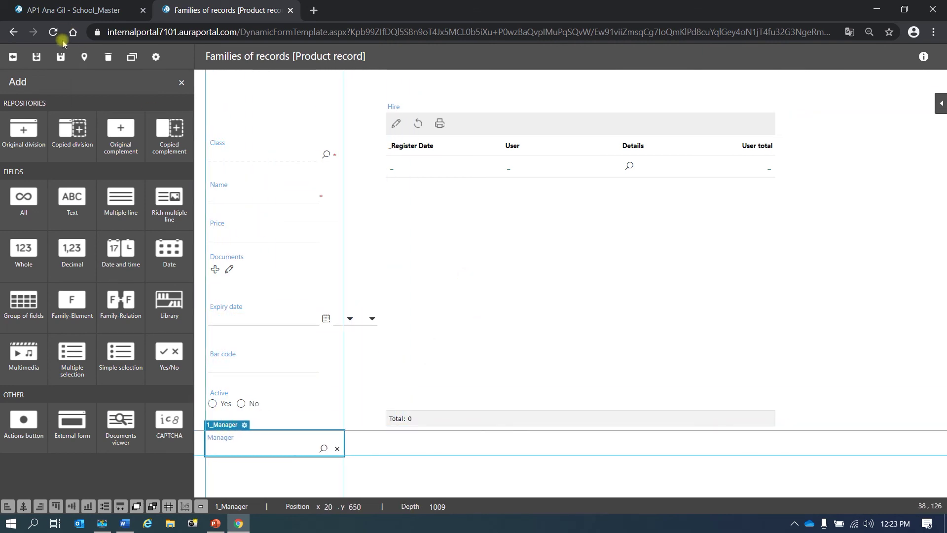
left_click(36, 57)
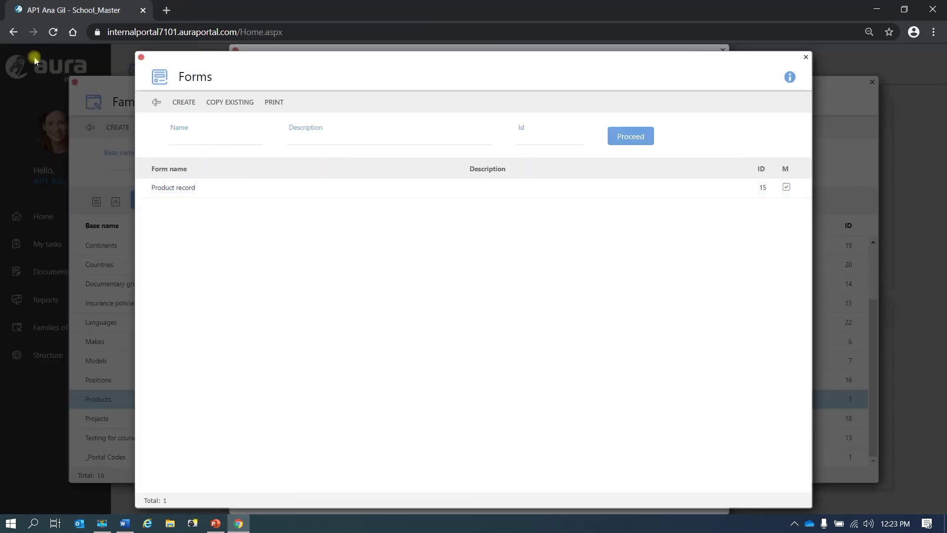
left_click(141, 59)
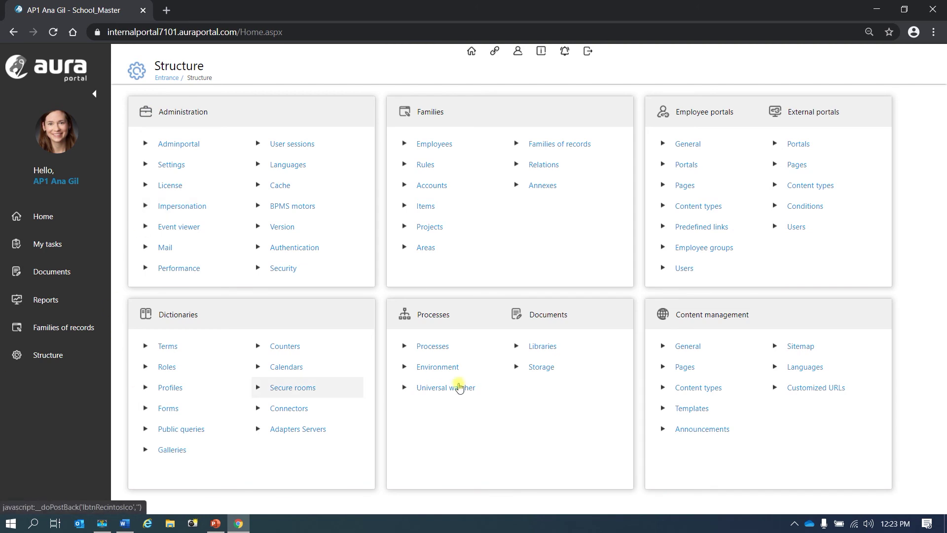
Open the default dynamic form of the Product request start message event in the 1.08 Product request process class
left_click(434, 348)
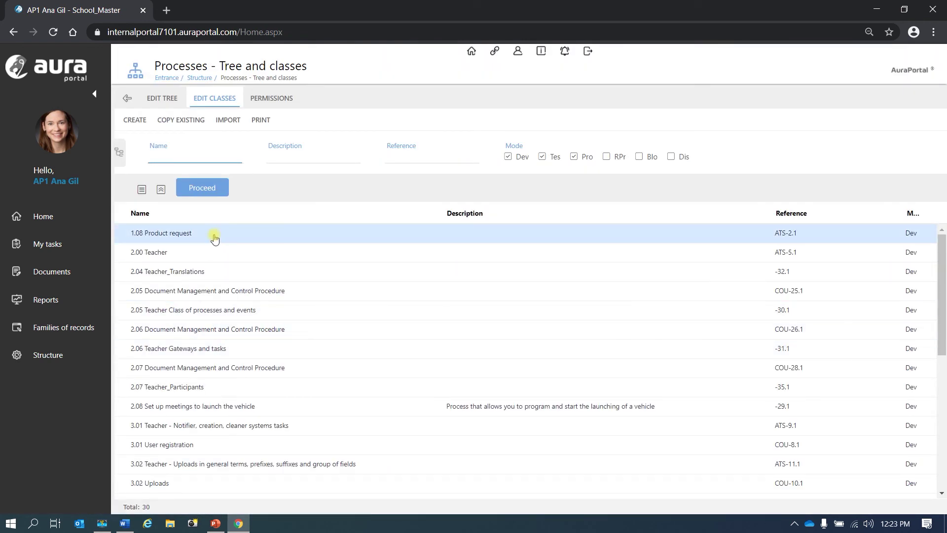
left_click(214, 238)
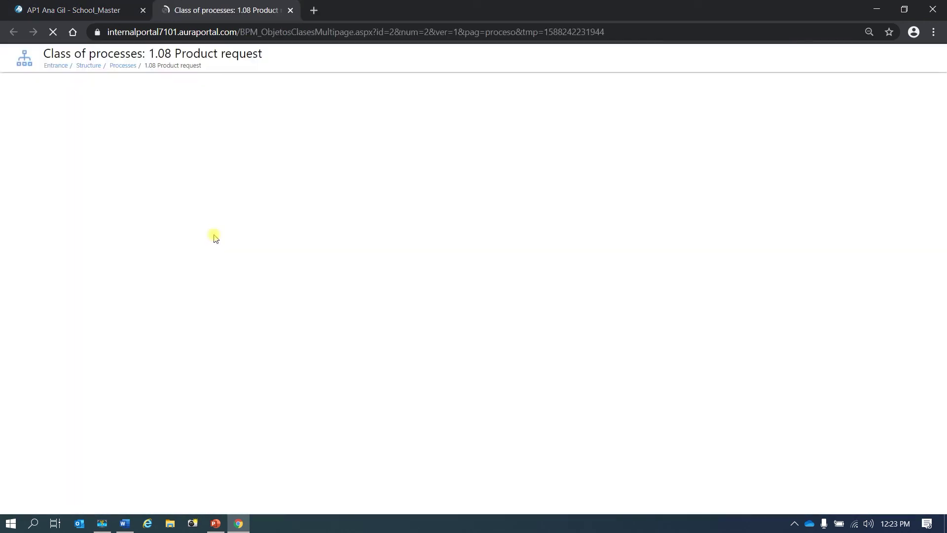
left_click(640, 302)
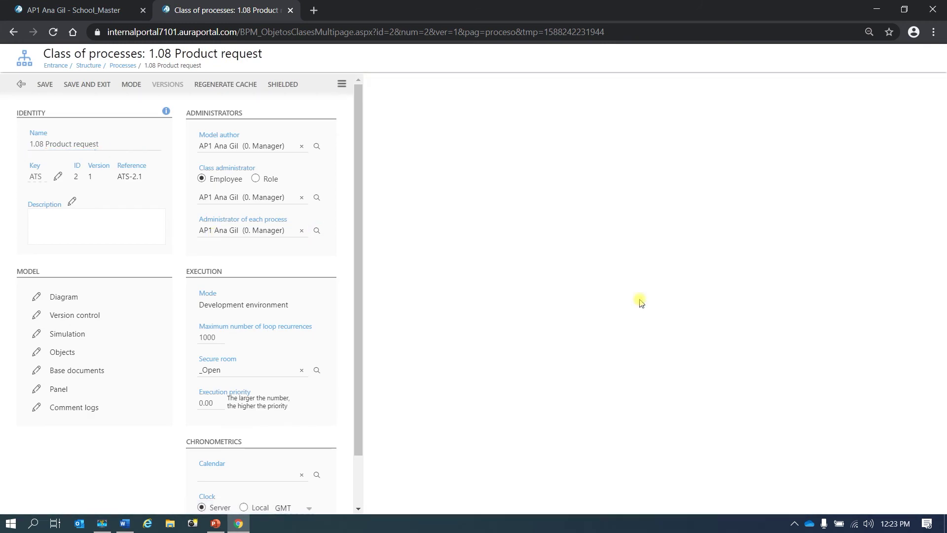
scroll(642, 271, "up", 4)
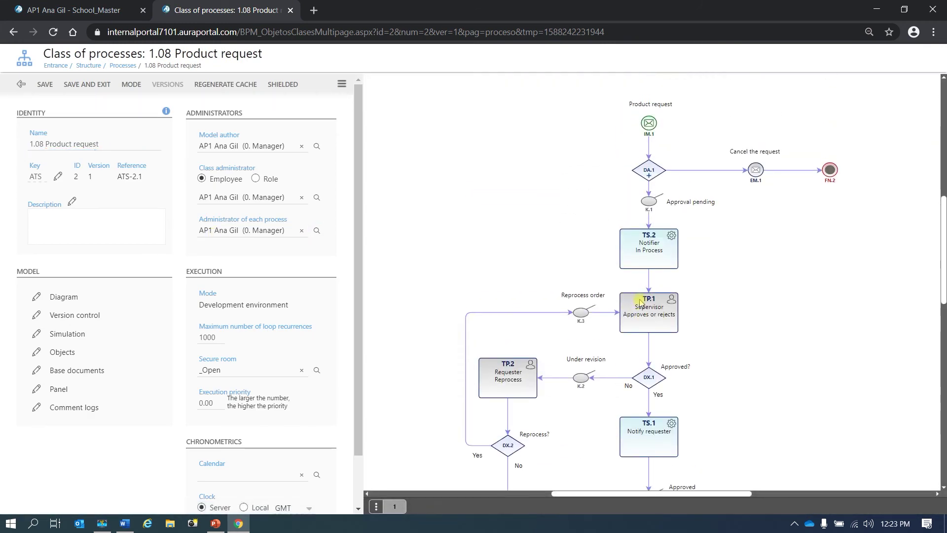
left_click(649, 185)
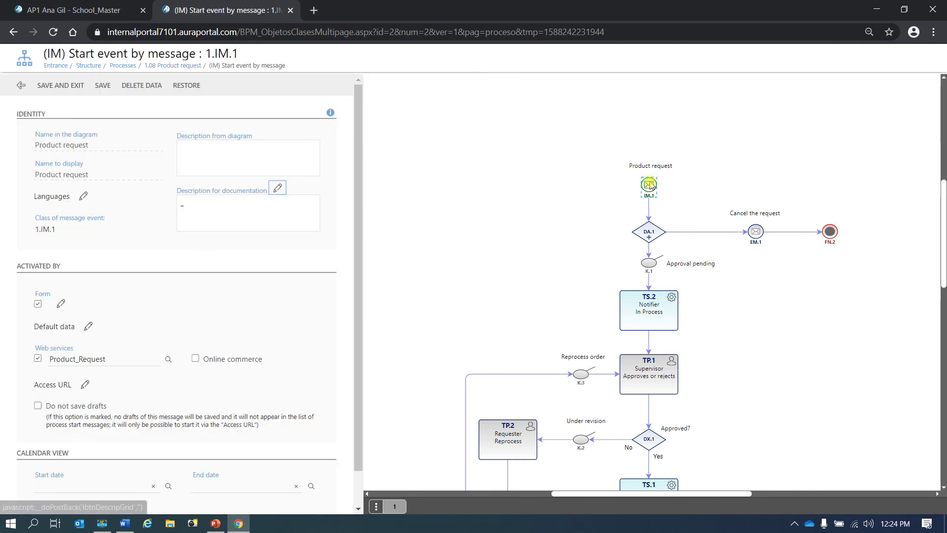
left_click(56, 308)
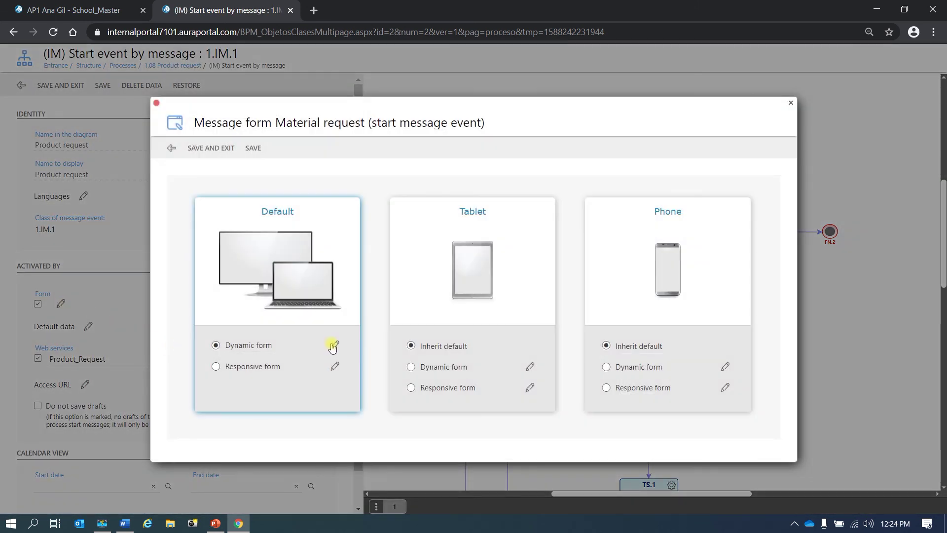
left_click(335, 345)
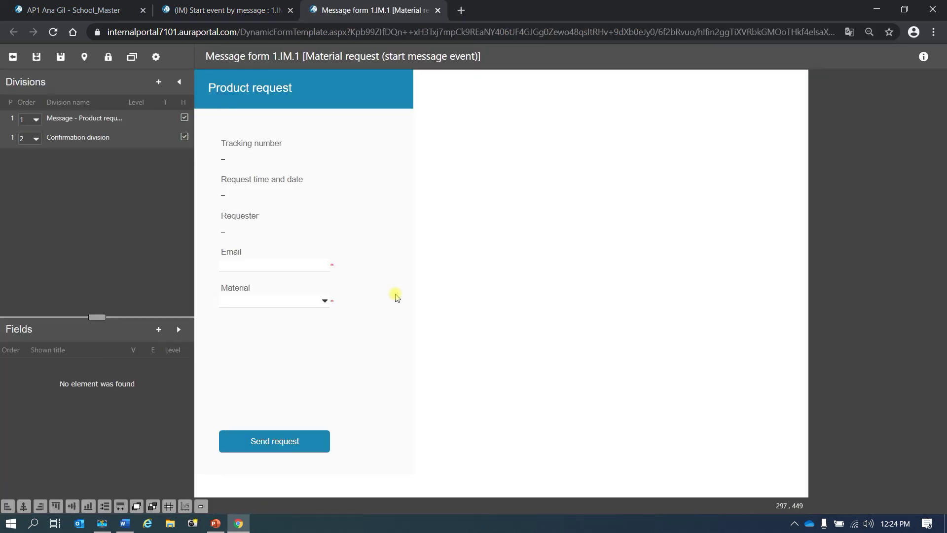
Bring up the panel's list of all field types for the Message - Product request division
left_click(379, 219)
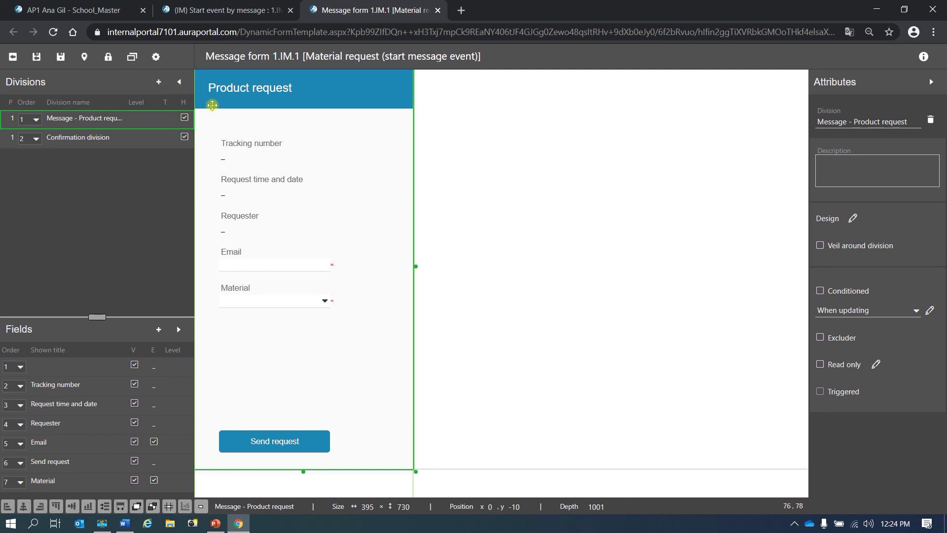
left_click(158, 83)
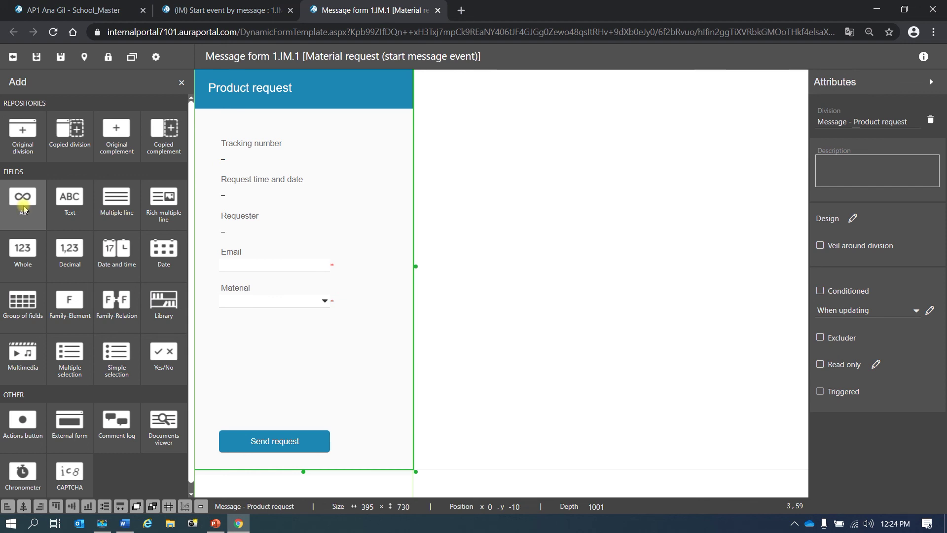
left_click(23, 208)
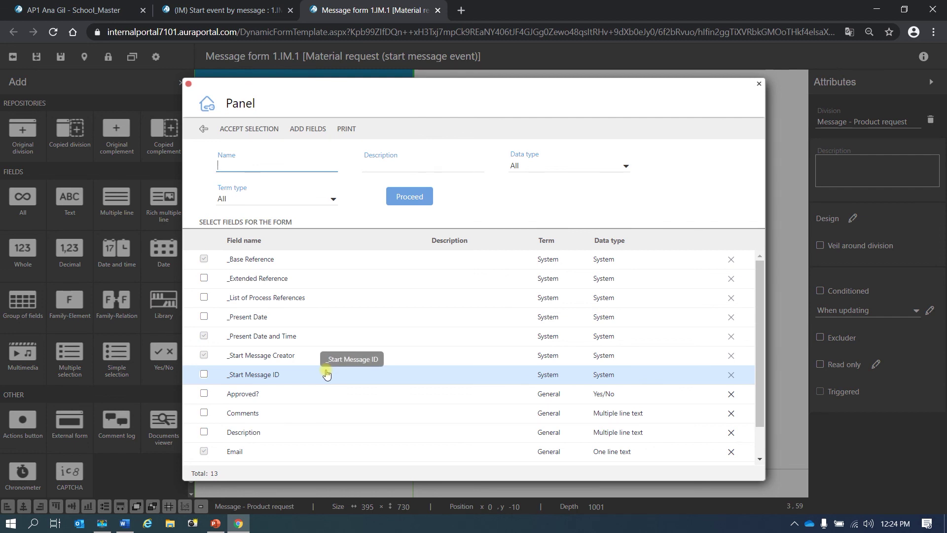
scroll(303, 368, "down", 2)
scroll(303, 366, "up", 2)
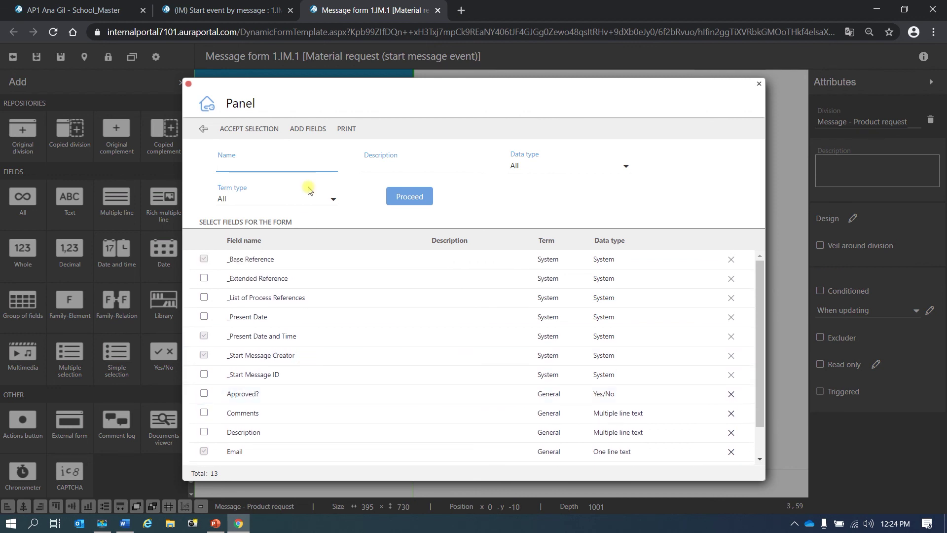
Find the general term "Delivery date" in the dictionary and add it to the process panel
left_click(307, 129)
left_click(94, 157)
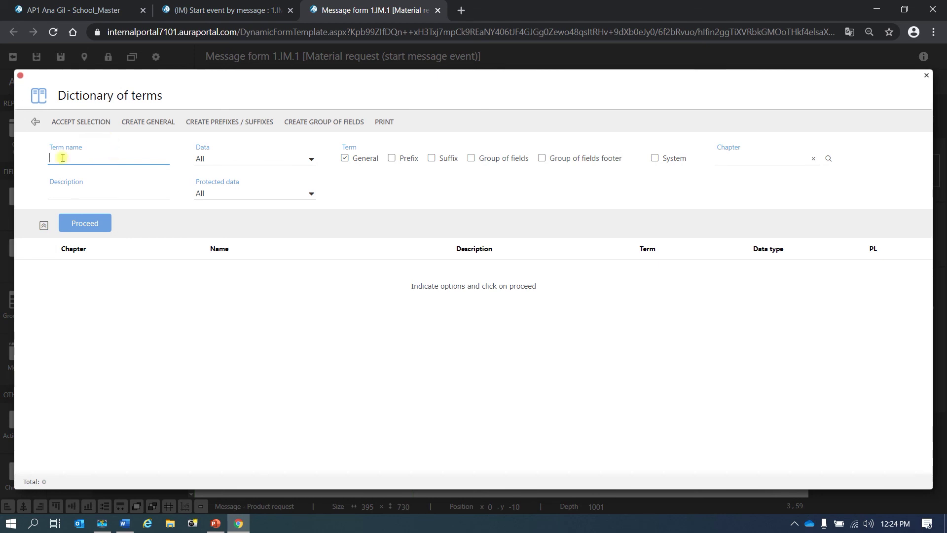
type("Delivery date")
left_click(82, 233)
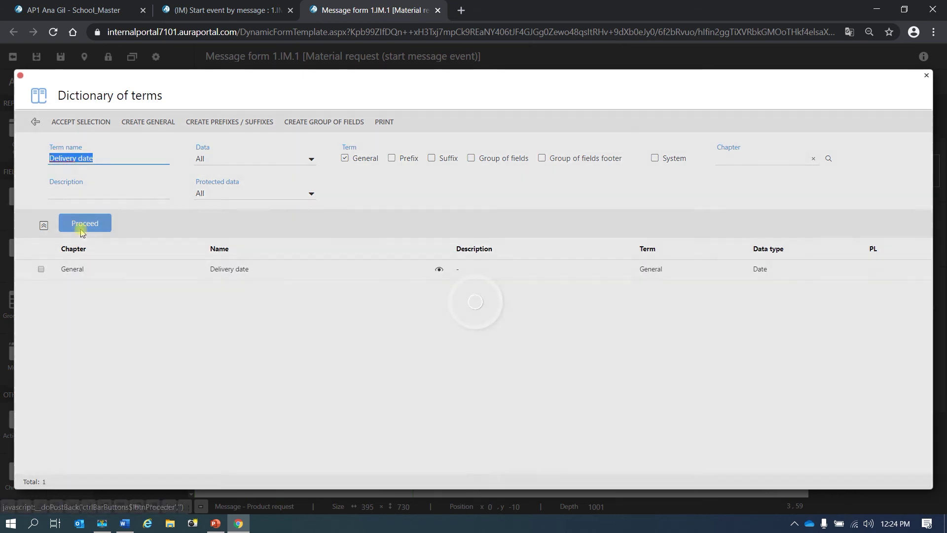
left_click(40, 271)
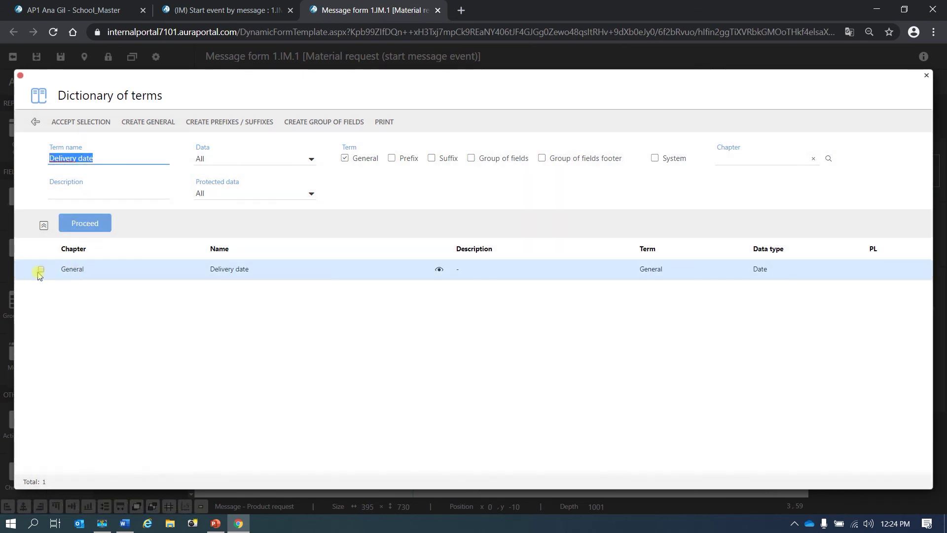
left_click(79, 123)
Add the Delivery date field to the message form and position it below Material, at about x 35, y 480
left_click(203, 259)
left_click(245, 129)
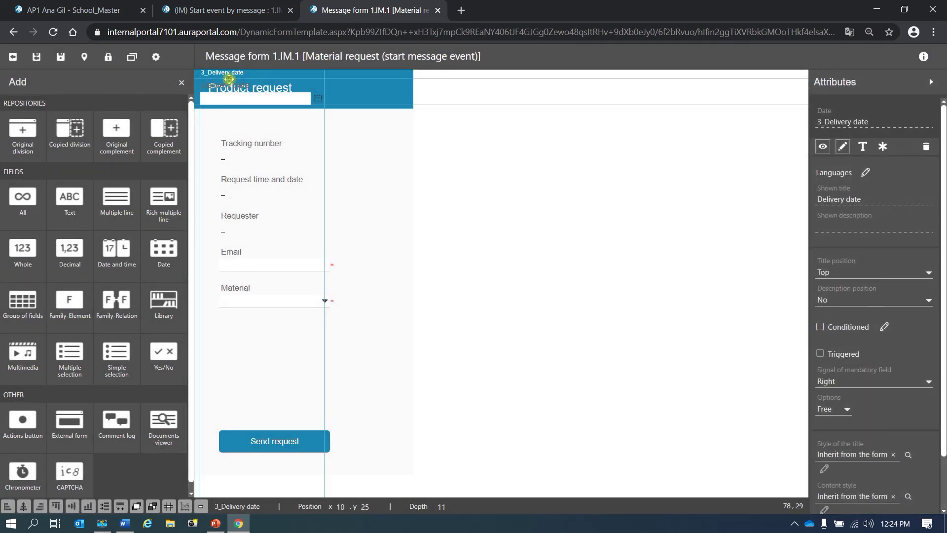
left_click_drag(226, 80, 253, 327)
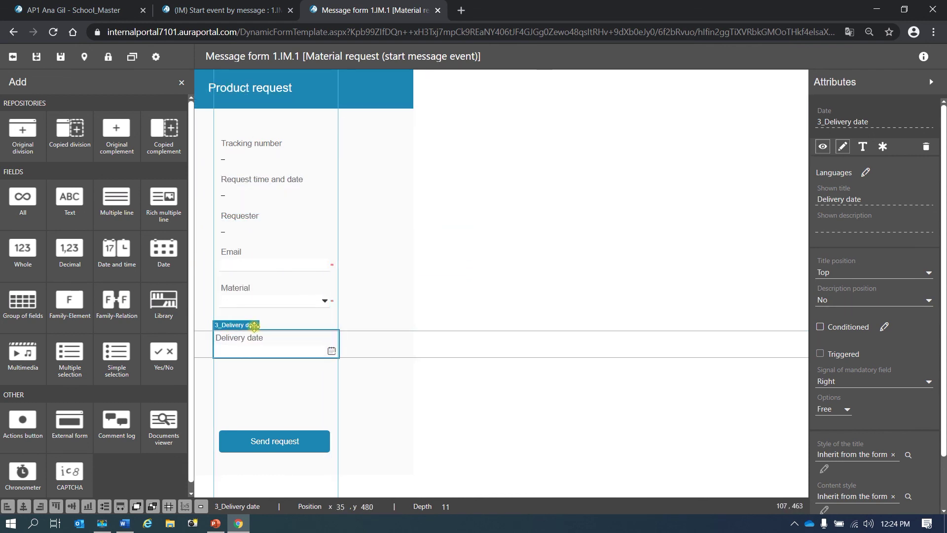
Start a new general term in the Demo chapter of the dictionary for the Message - Product request division
left_click(393, 265)
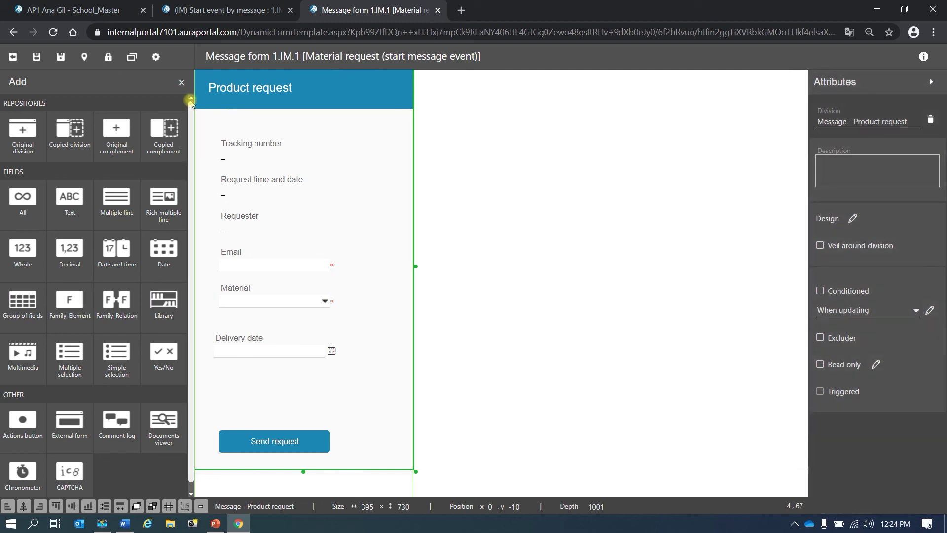
left_click(23, 202)
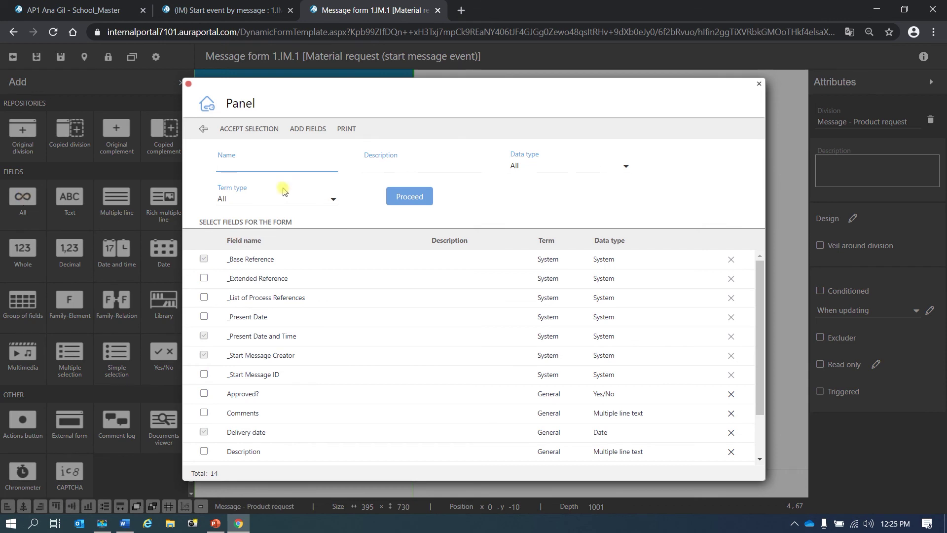
left_click(308, 129)
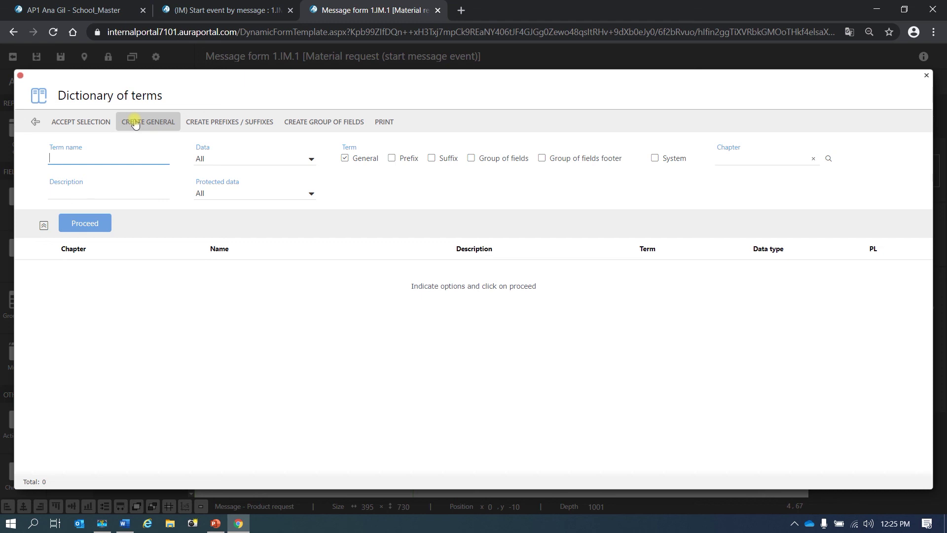
left_click(134, 123)
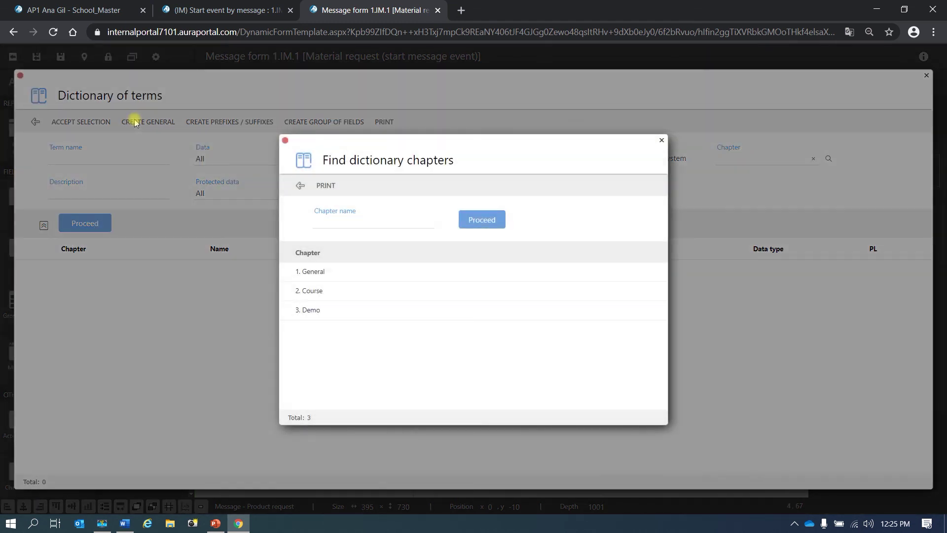
left_click(367, 310)
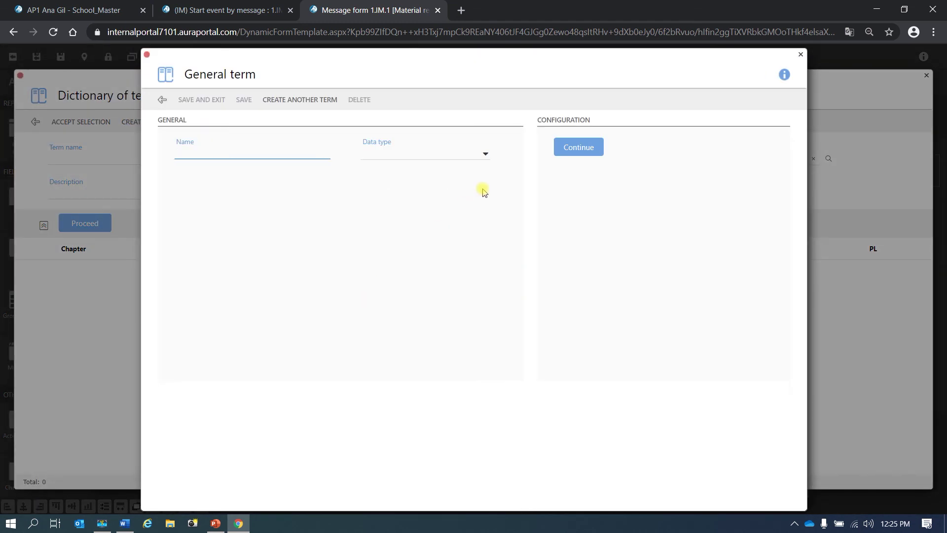
Define the general term as "Production date" with the Date data type, save it and return to the dictionary
left_click(483, 154)
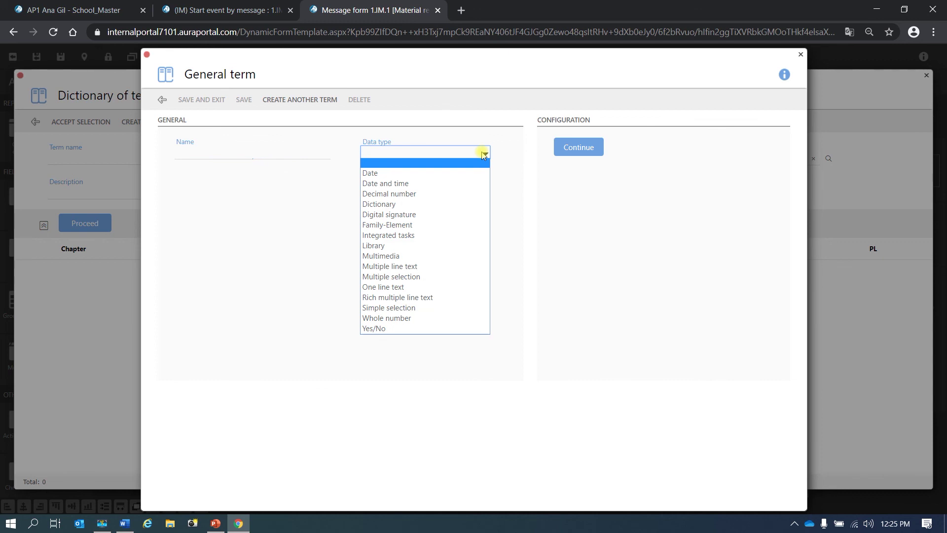
left_click(457, 173)
left_click(250, 150)
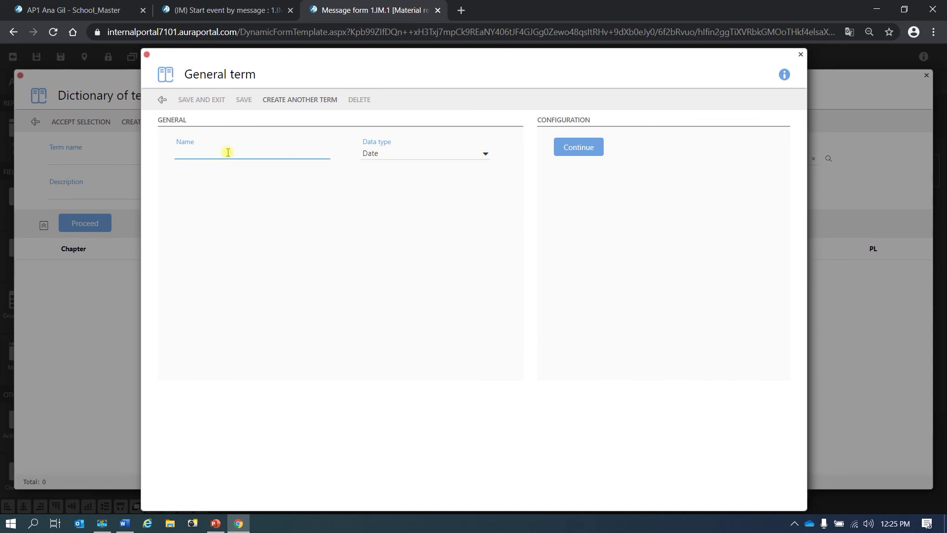
type("Production date")
left_click(586, 150)
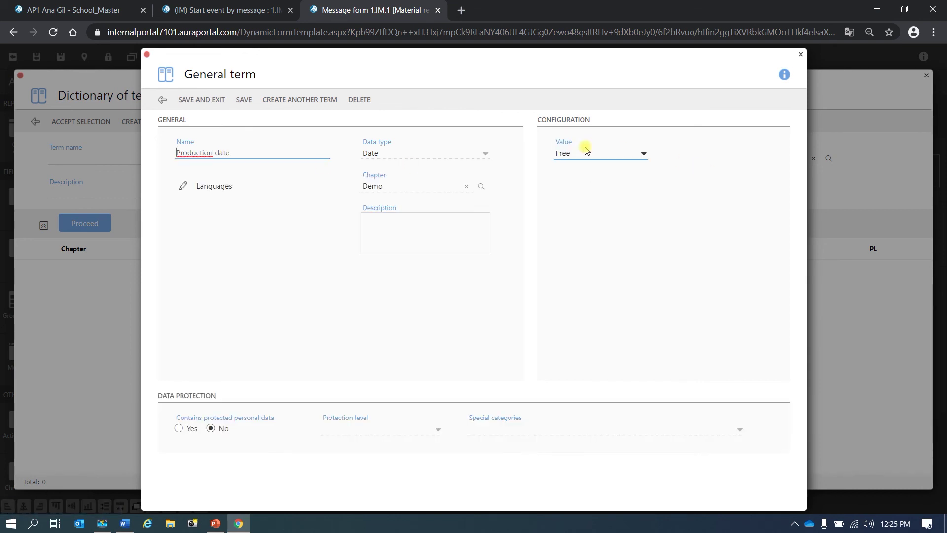
left_click(240, 100)
left_click(215, 101)
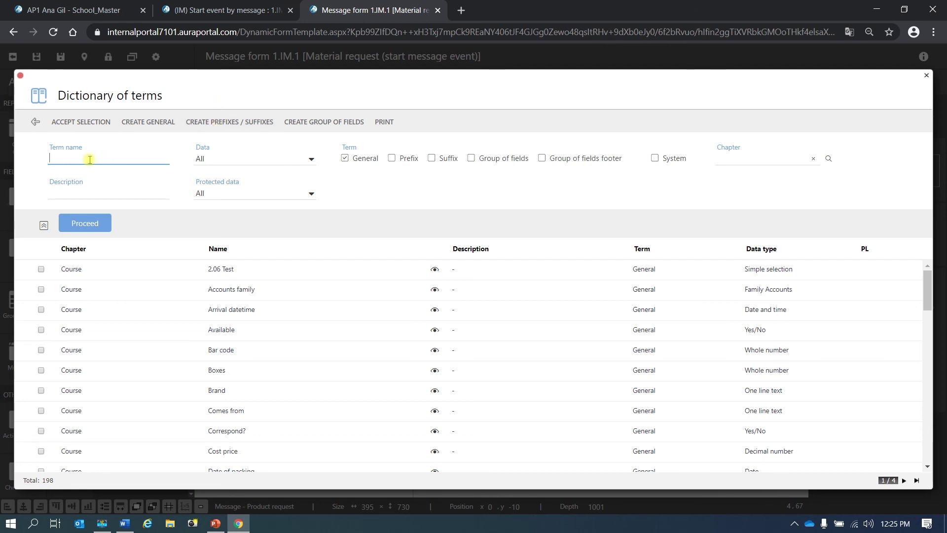
Search the dictionary for "pro" and add the Production date term from the Demo chapter to the process panel
type("pro")
left_click(83, 224)
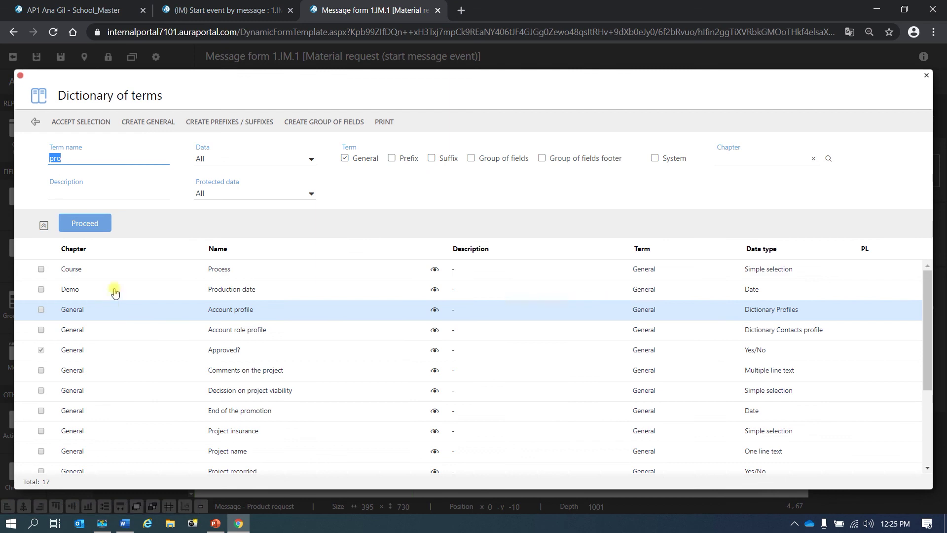
left_click(41, 289)
left_click(60, 122)
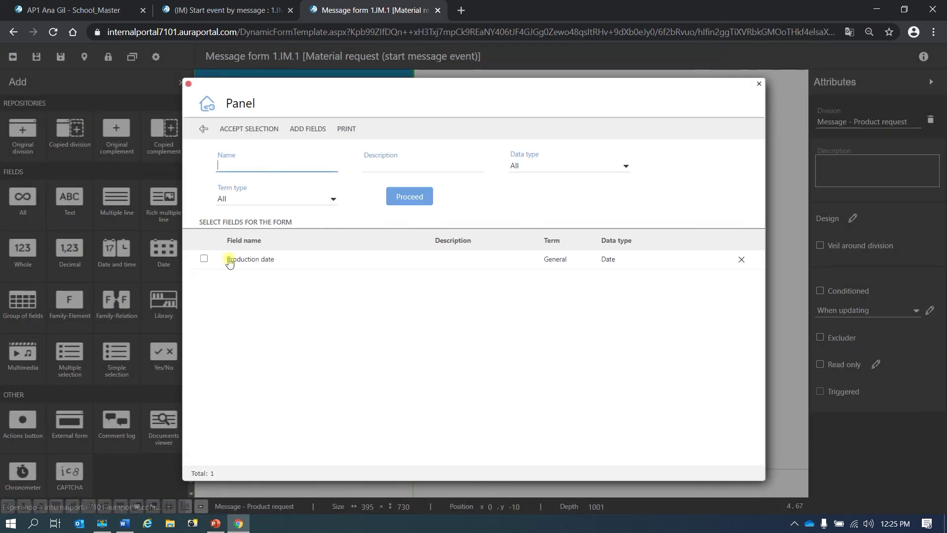
Add the Production date field to the message form and place it below the Delivery date field
left_click(204, 259)
left_click(251, 129)
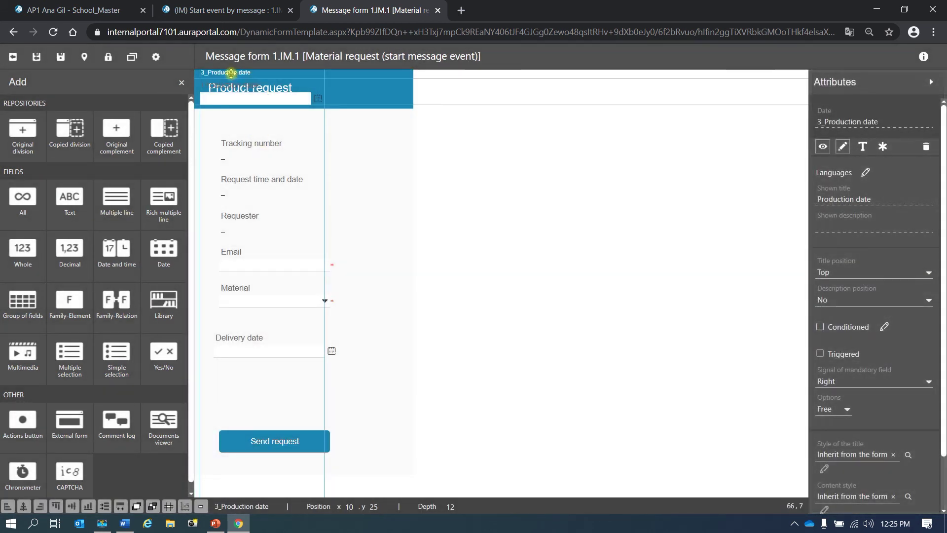
left_click_drag(229, 76, 240, 377)
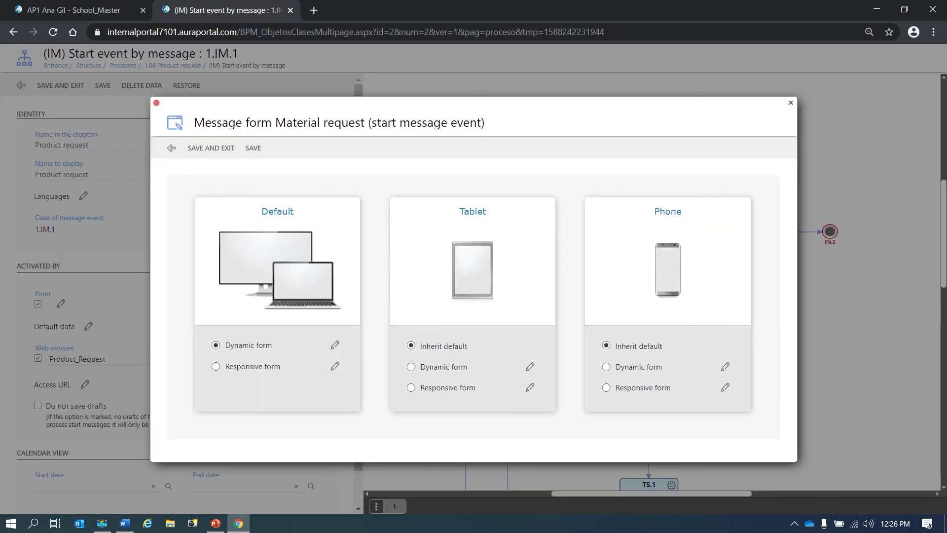
Close the message form settings and leave the Product request process, returning to the list of process classes
key("alt+Tab")
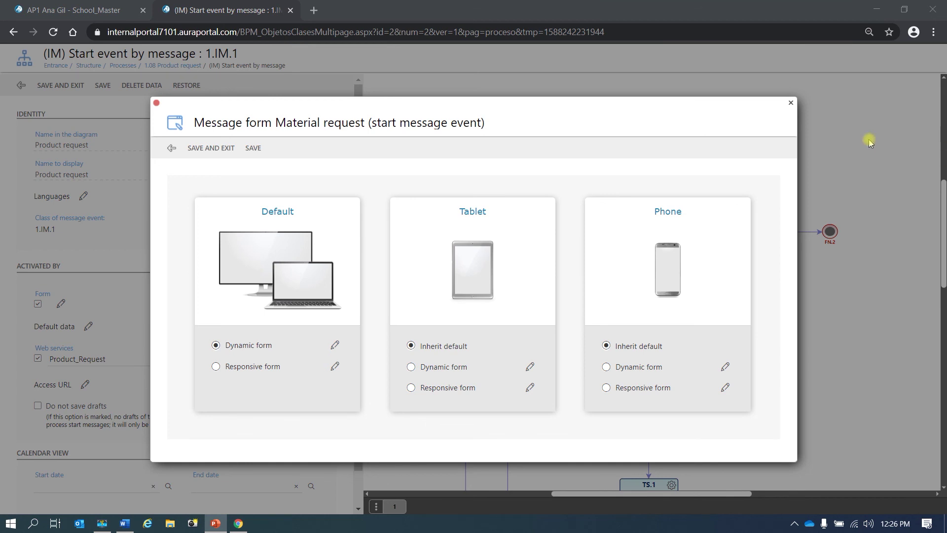
left_click(204, 156)
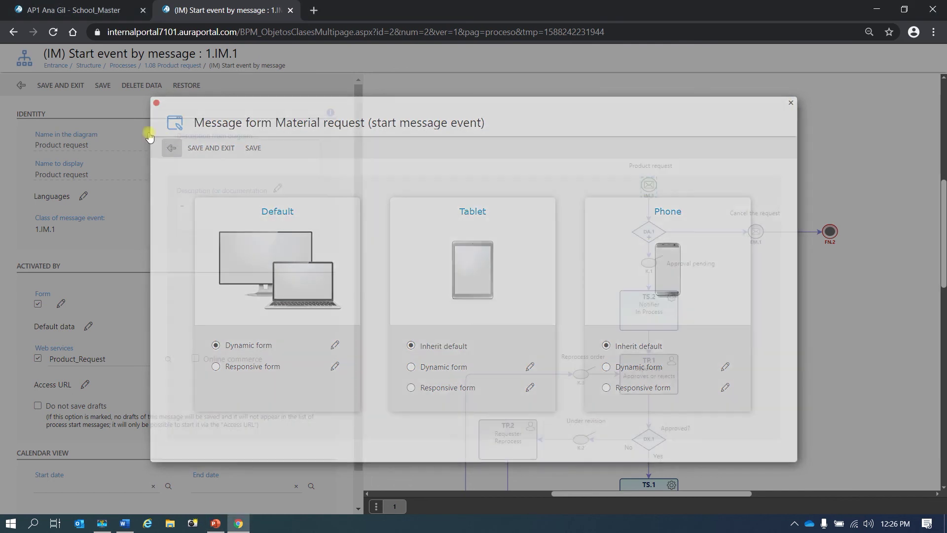
left_click(22, 86)
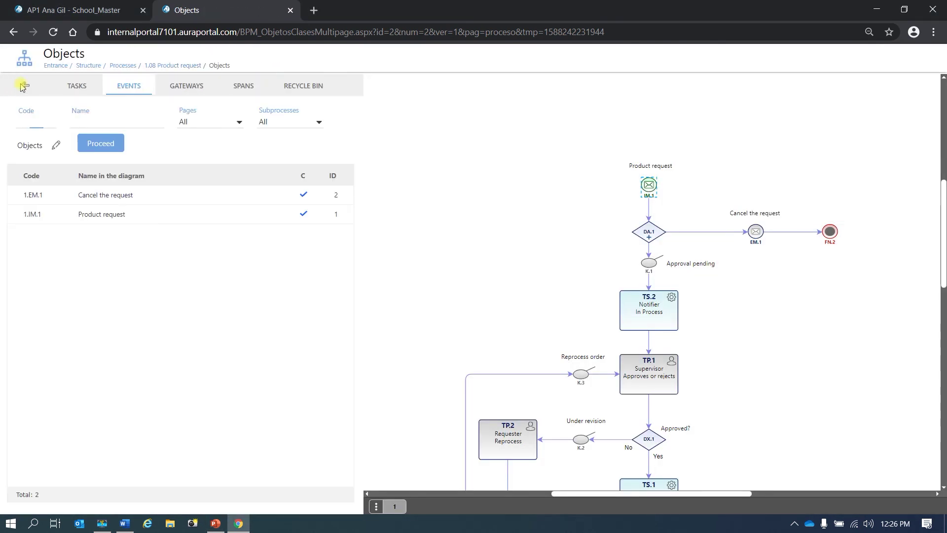
left_click(21, 86)
left_click(70, 82)
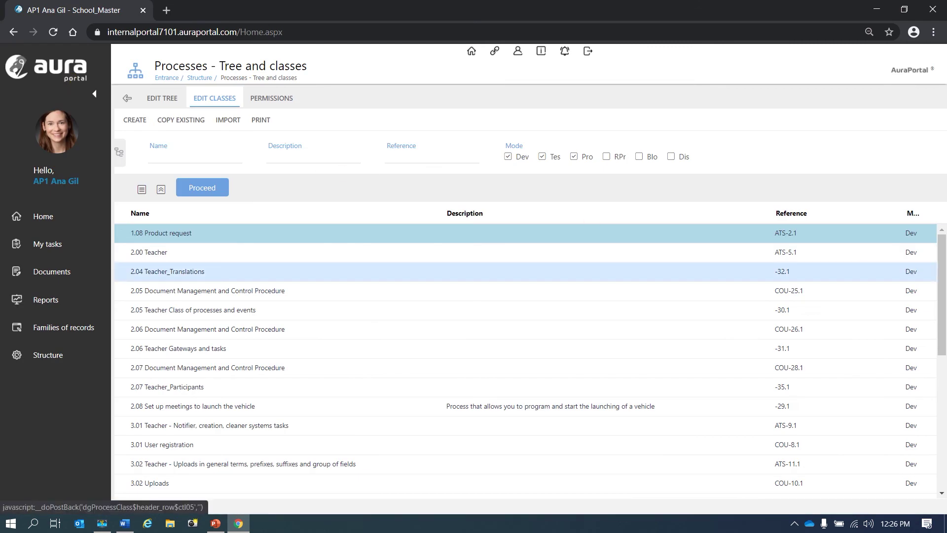
key("alt+Tab")
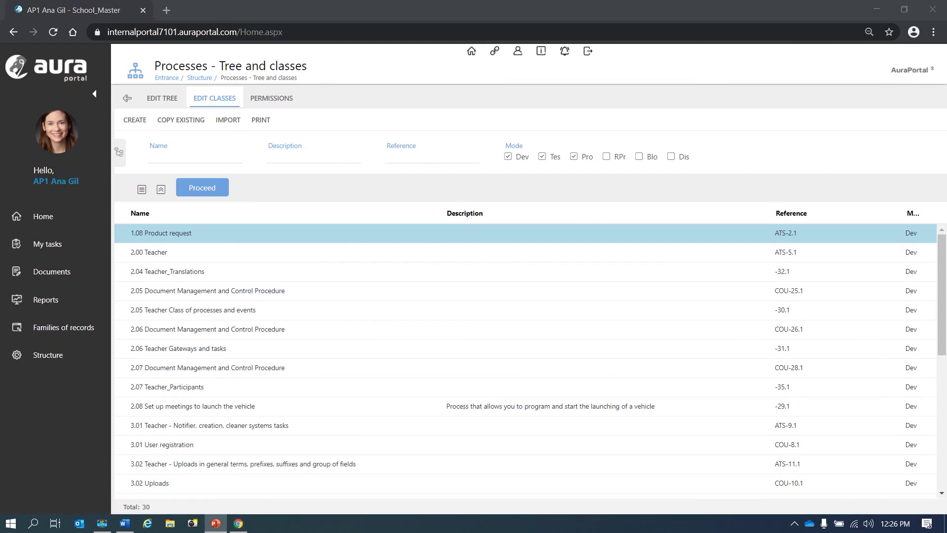
key("Right")
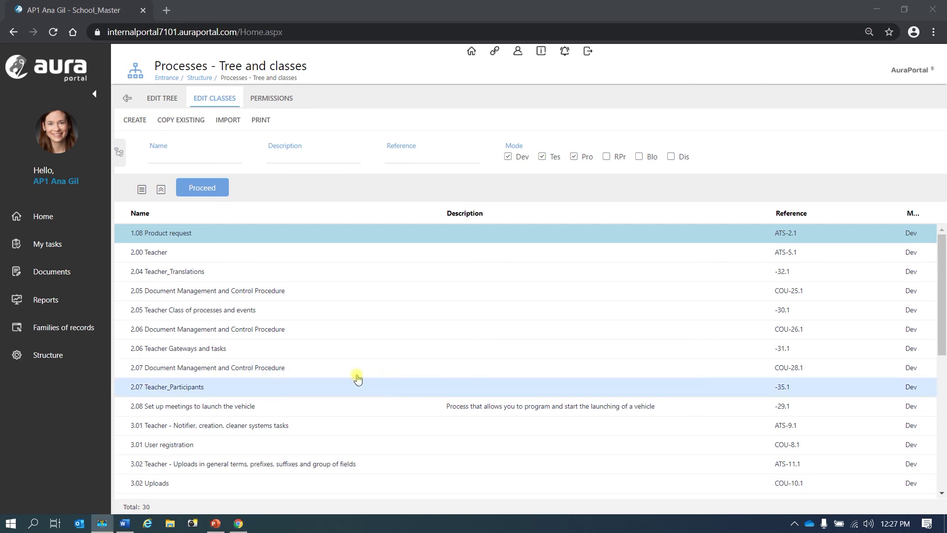
Open the Demo map of family relations and its 1:1 relation between Countries and Capitals for editing
left_click(39, 359)
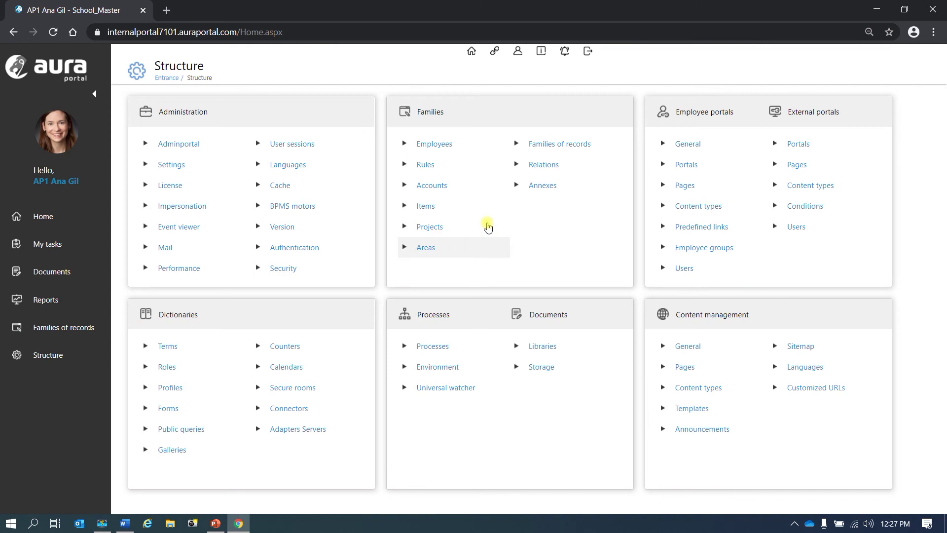
left_click(545, 164)
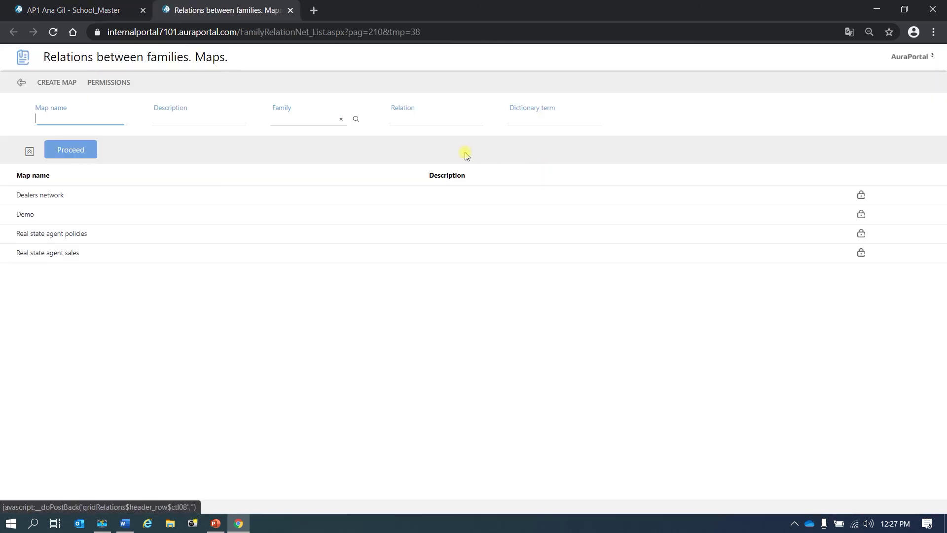
left_click(165, 219)
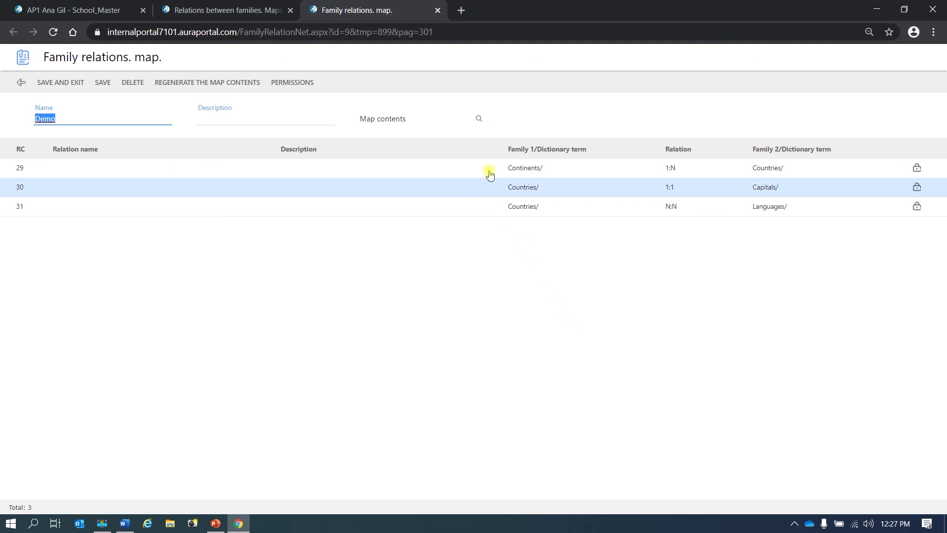
left_click(499, 191)
left_click(499, 191)
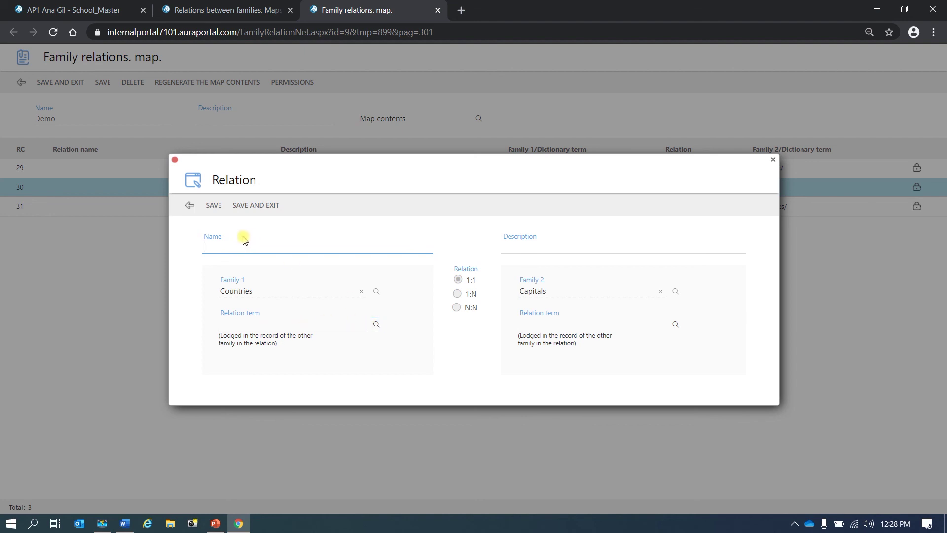
Name the 1:1 relation "Countries-Capitals"
key("alt+Tab")
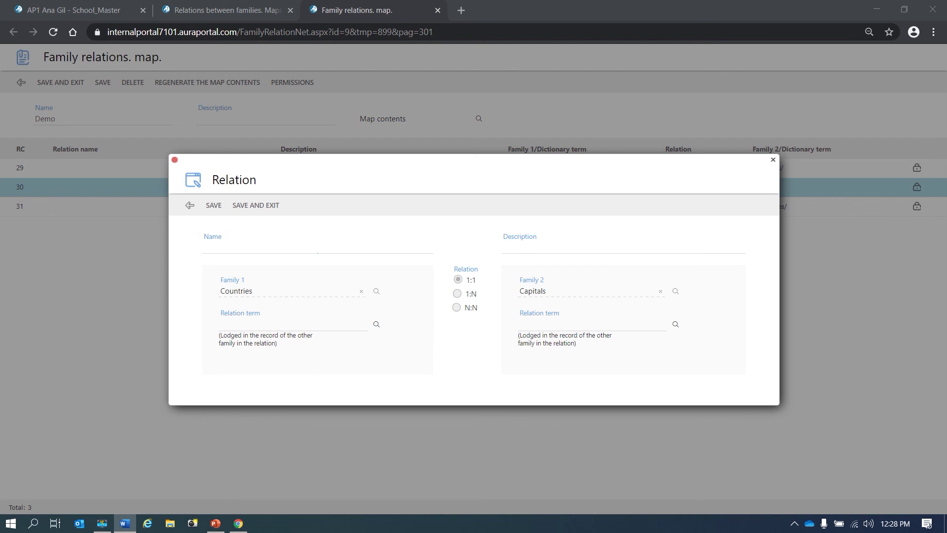
left_click(229, 247)
type("Countries-Capitals")
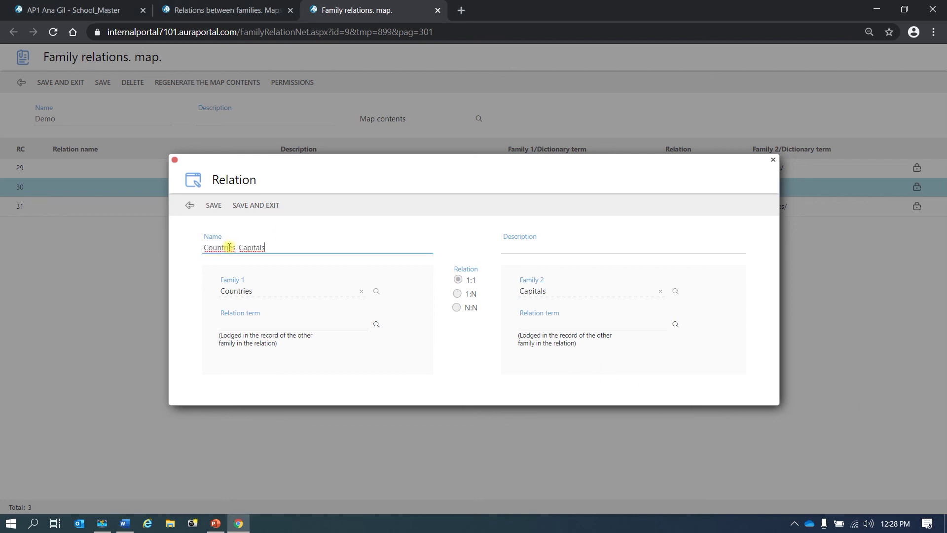
Create the relation term "Rcountry" in the Demo chapter for the Countries family, save it and return to the relation
left_click(377, 325)
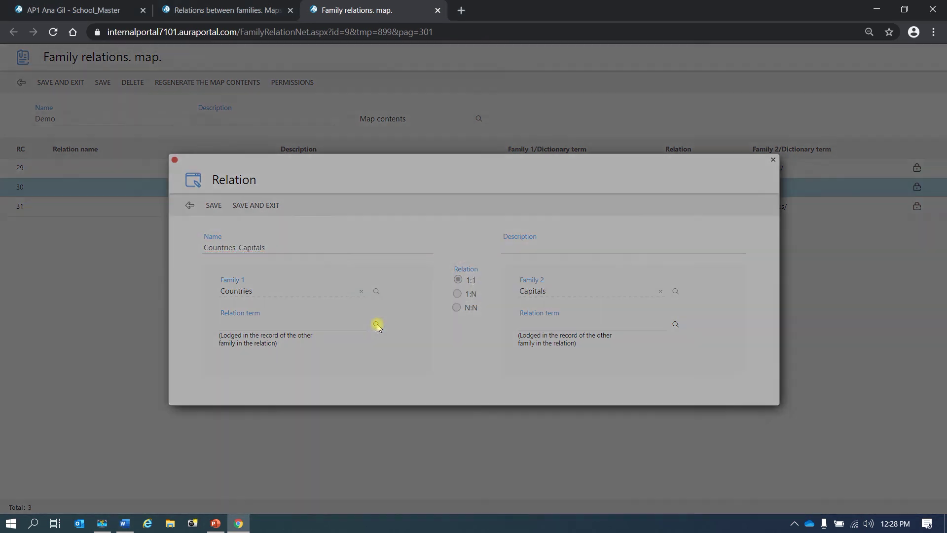
left_click(368, 276)
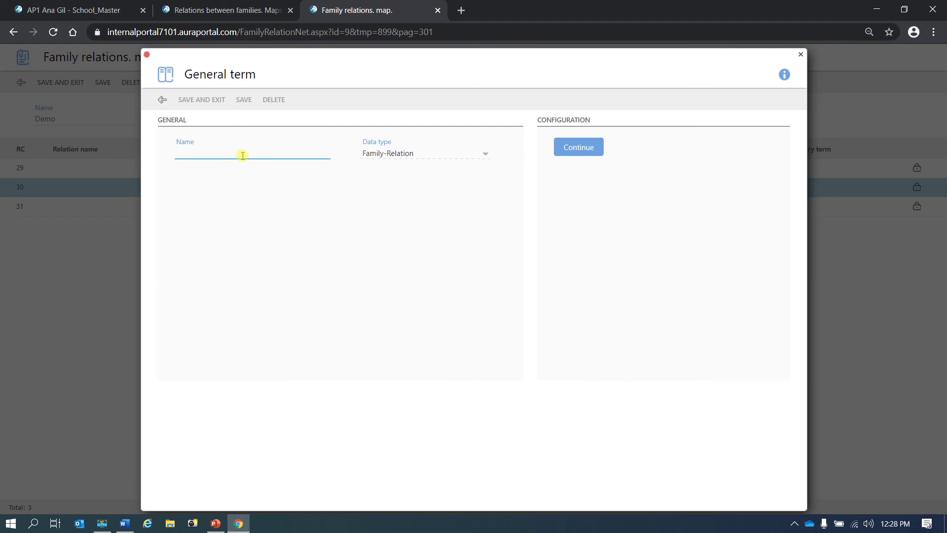
key("alt+Tab")
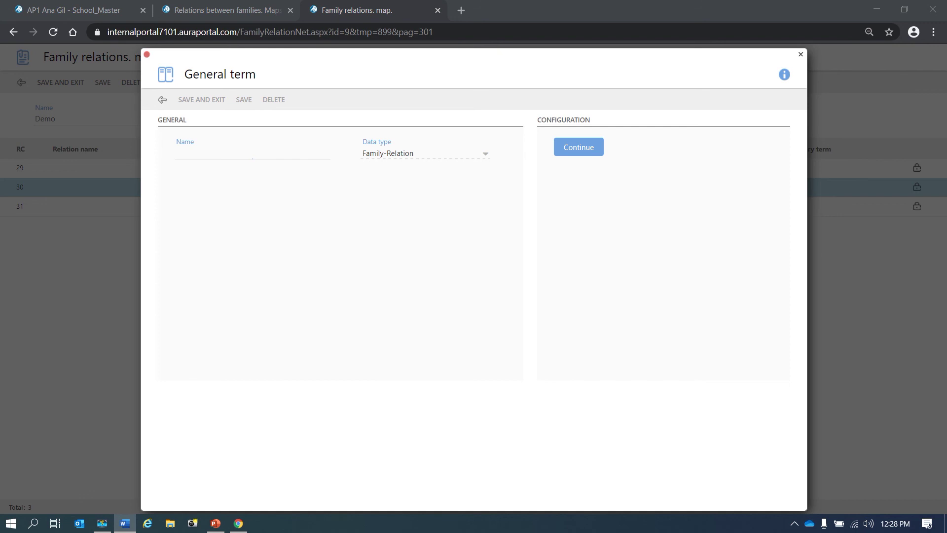
left_click(185, 155)
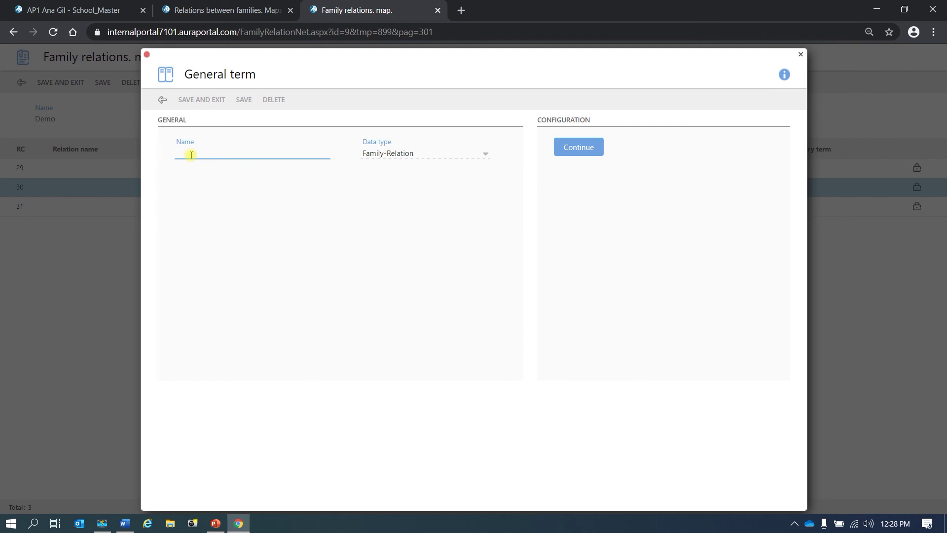
type("Rcountry")
left_click(585, 150)
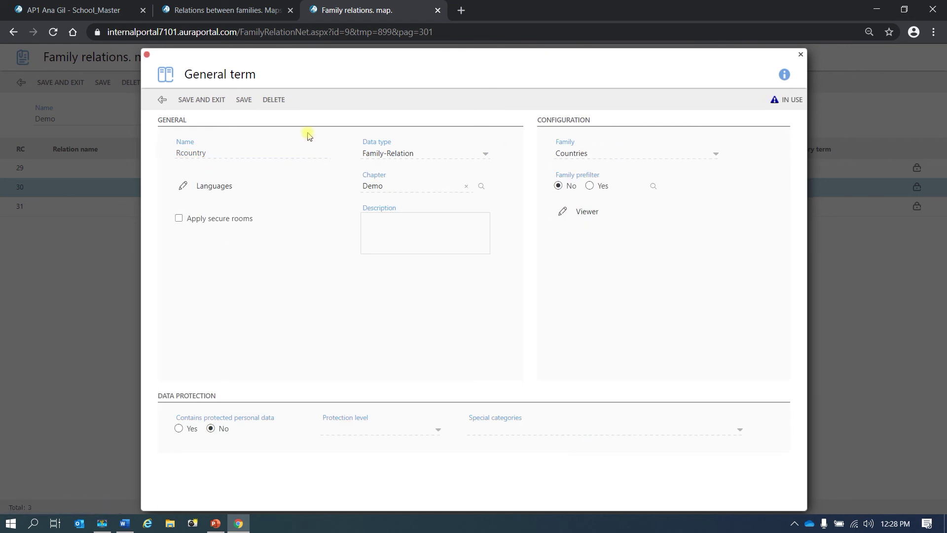
left_click(244, 103)
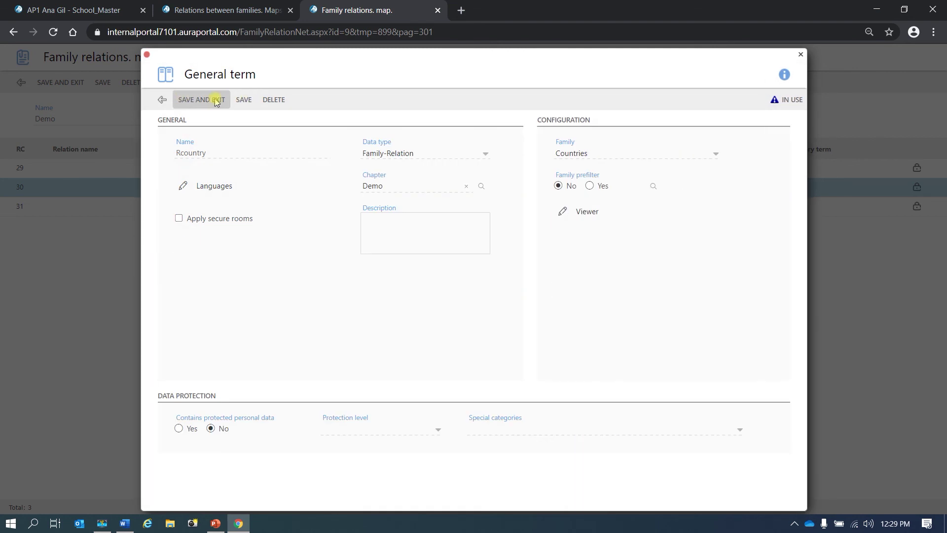
left_click(215, 101)
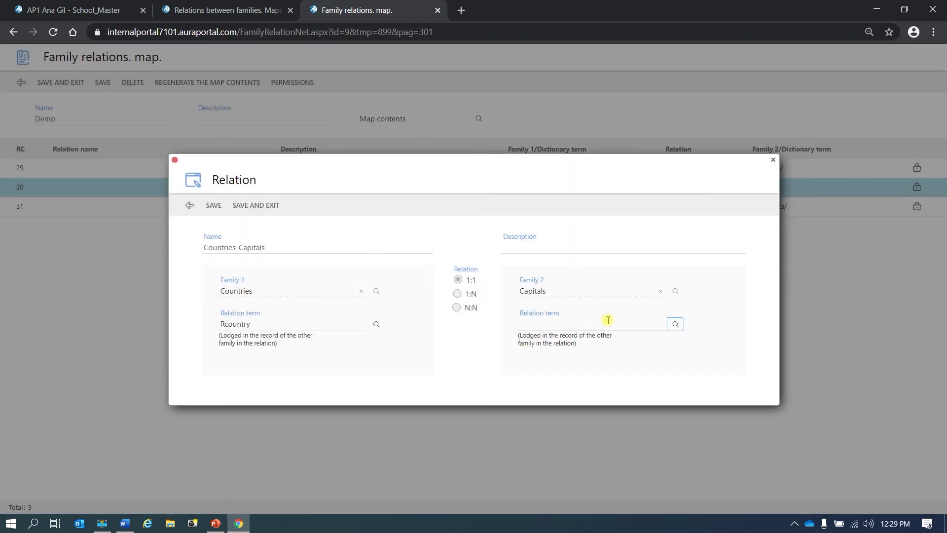
Create the relation term "Rcapital" in the Demo chapter for the Capitals family, then save and close the relation
left_click(676, 326)
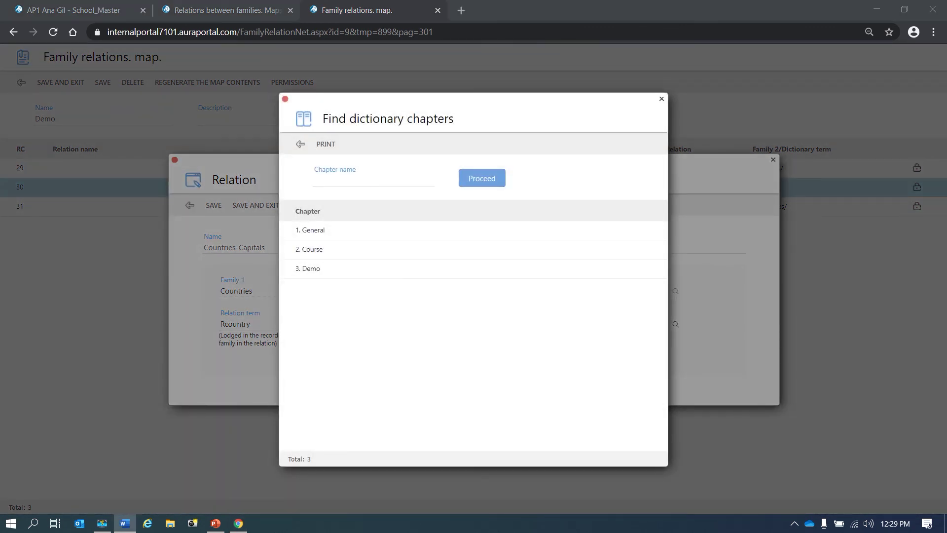
left_click(510, 272)
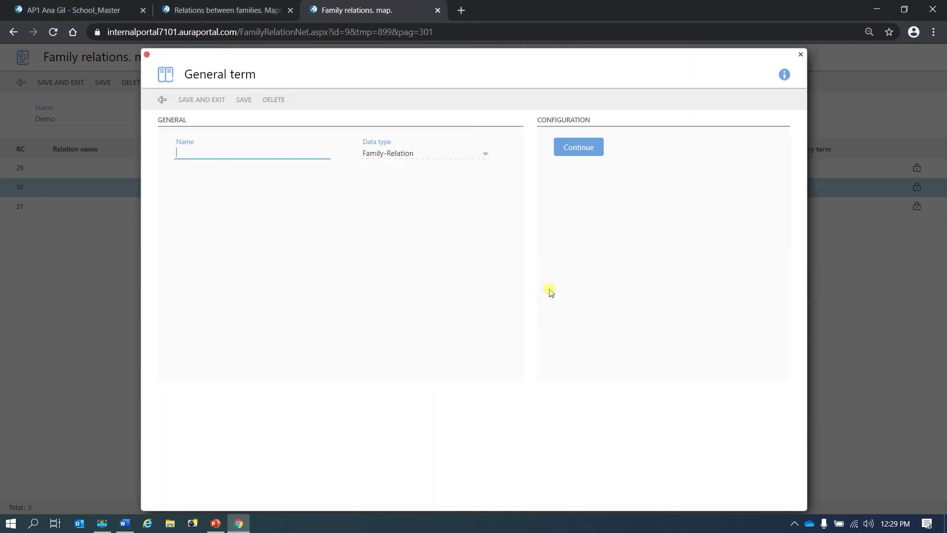
type("Rcapital")
left_click(577, 148)
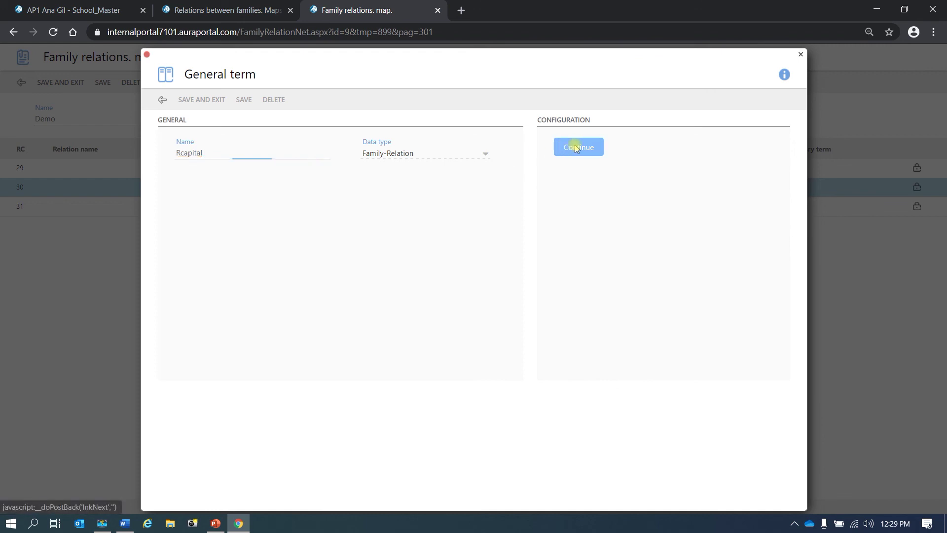
left_click(227, 99)
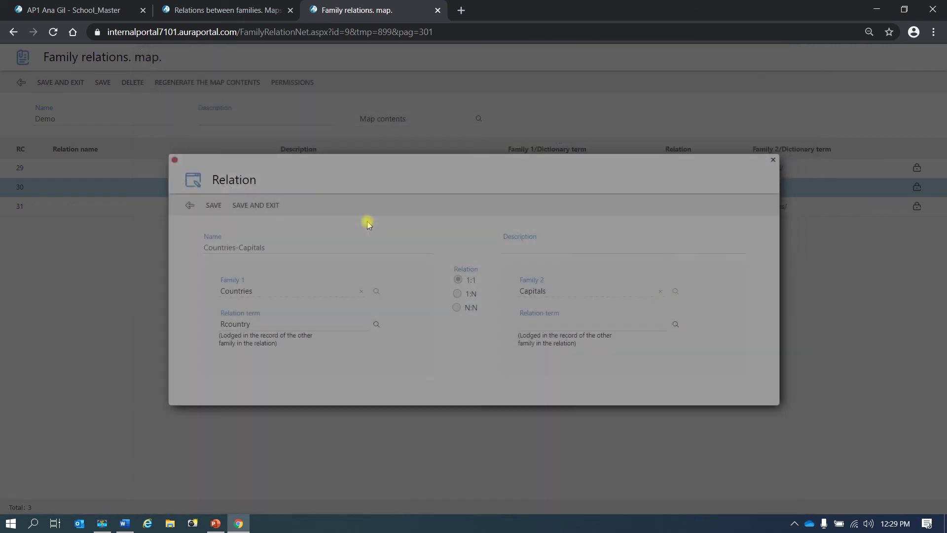
left_click(251, 206)
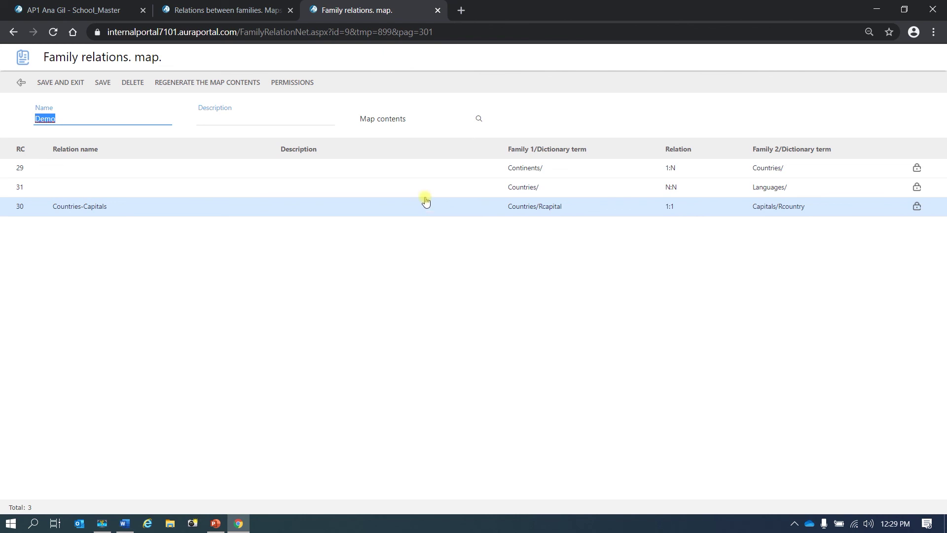
Open the N:N relation between Countries and Languages and name it "Countries-Languages"
double_click(429, 192)
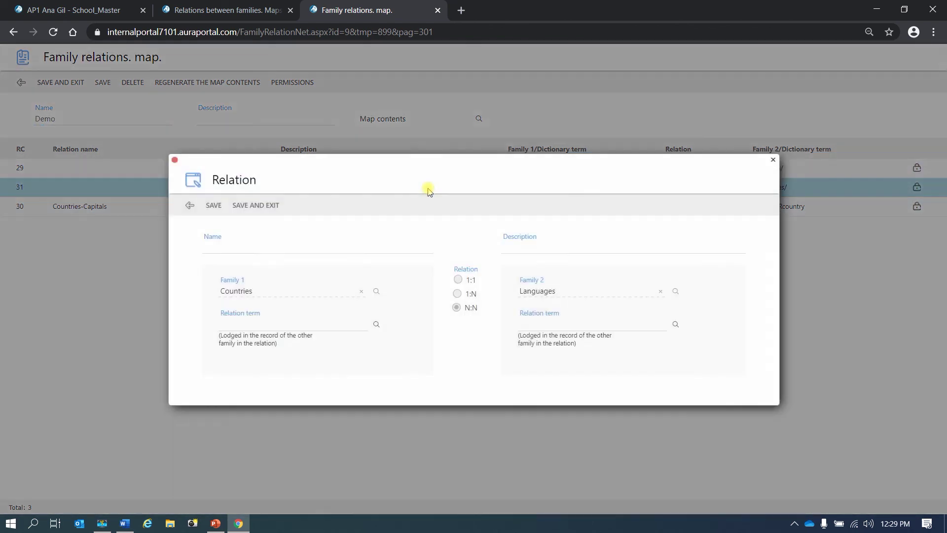
key("alt+Tab")
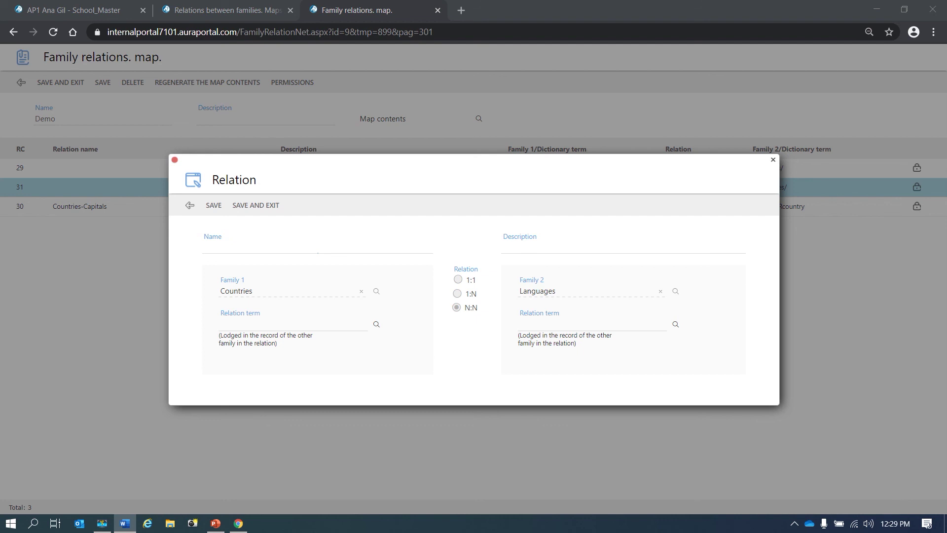
left_click(263, 248)
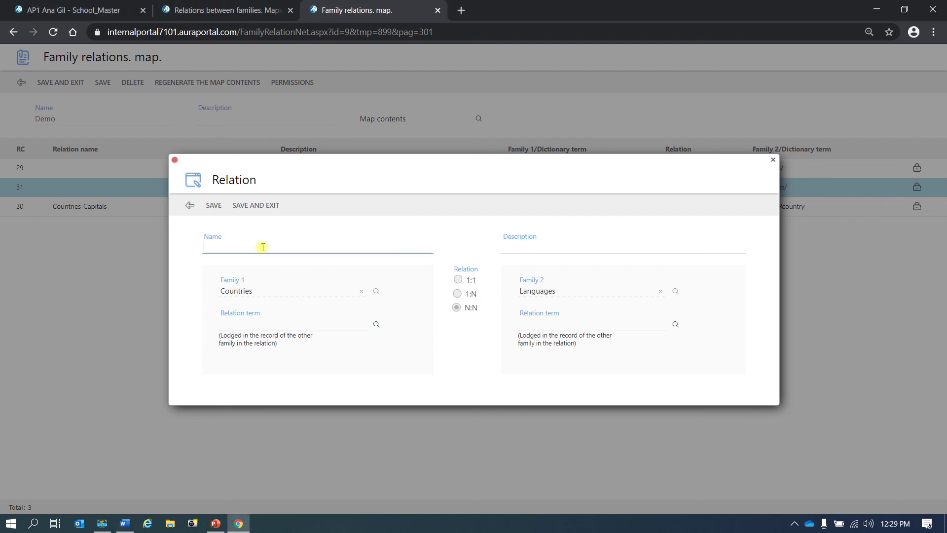
type("Countries-Languages")
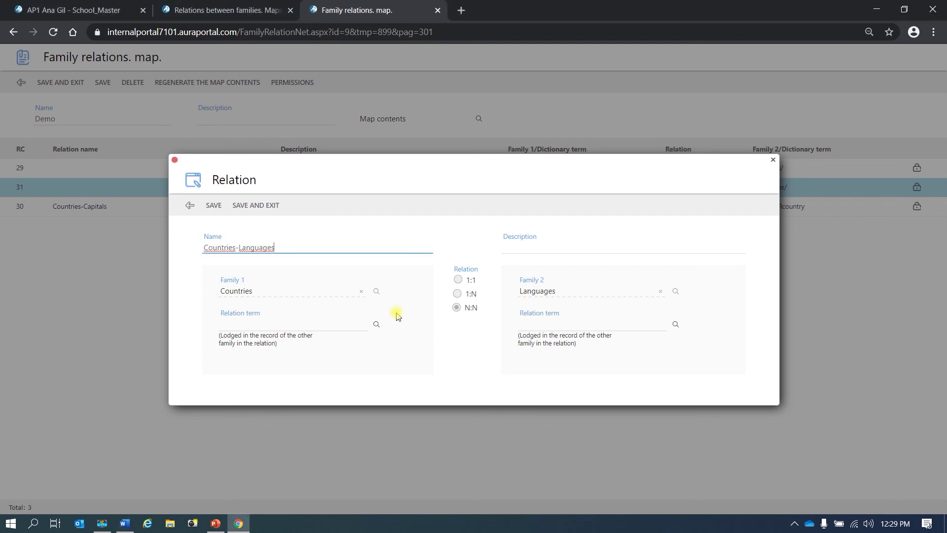
Create the relation term "Rcountry1" in the Demo chapter for the Countries family of the Countries-Languages relation and save it
key("alt+Tab")
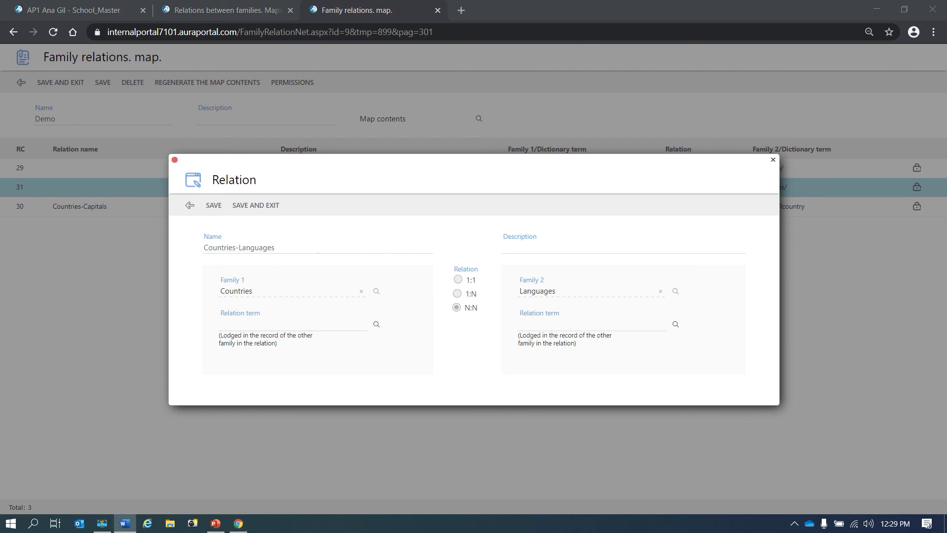
left_click(376, 324)
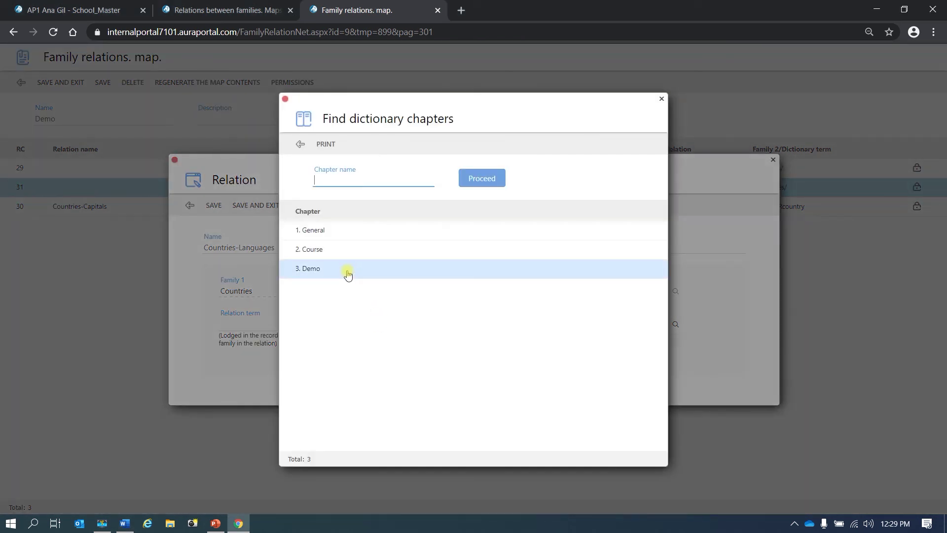
left_click(347, 271)
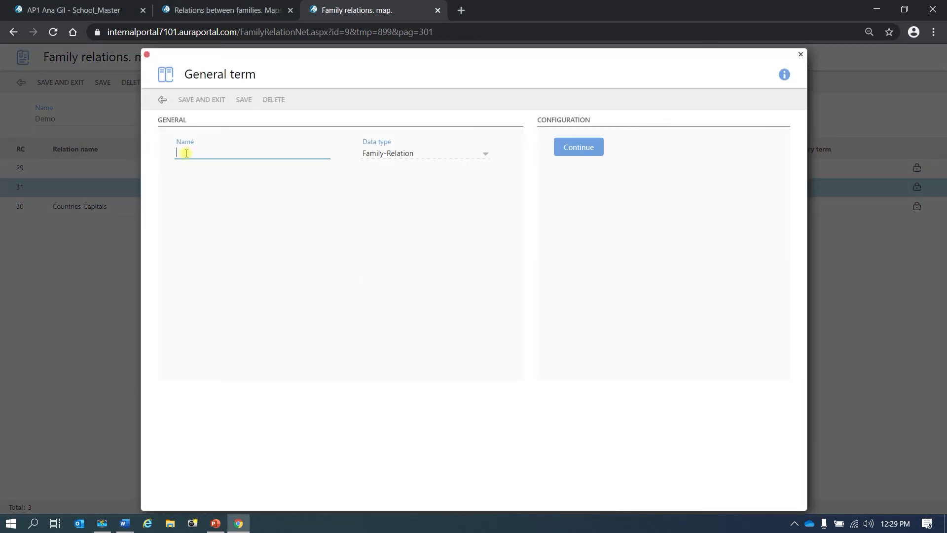
type("Rcountry1")
left_click(580, 149)
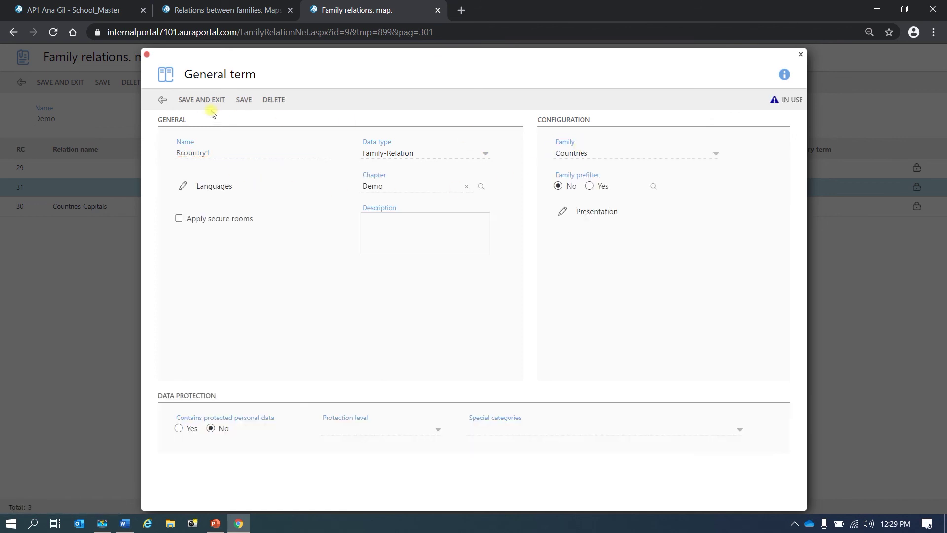
left_click(202, 100)
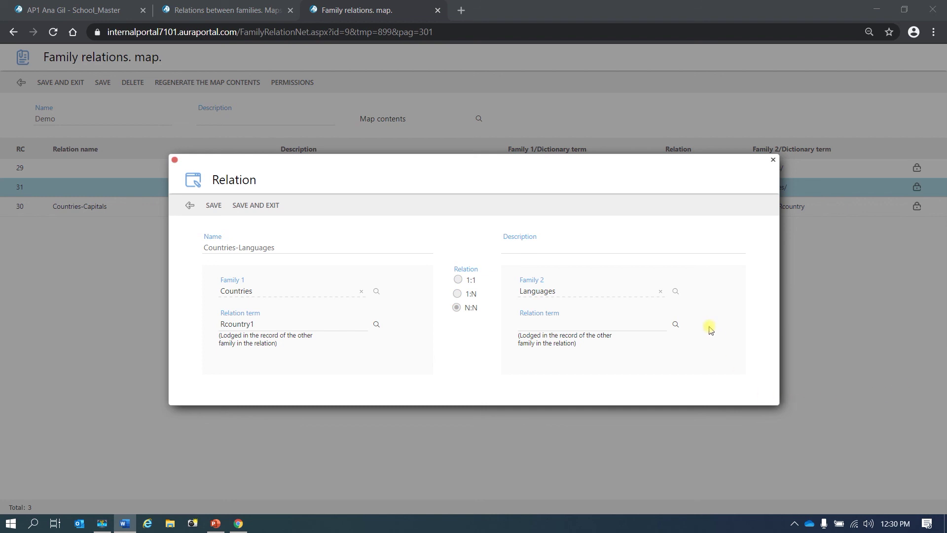
Create the relation term "Rlanguage" in the Demo chapter for the Languages family, then save and close the Countries-Languages relation
left_click(675, 324)
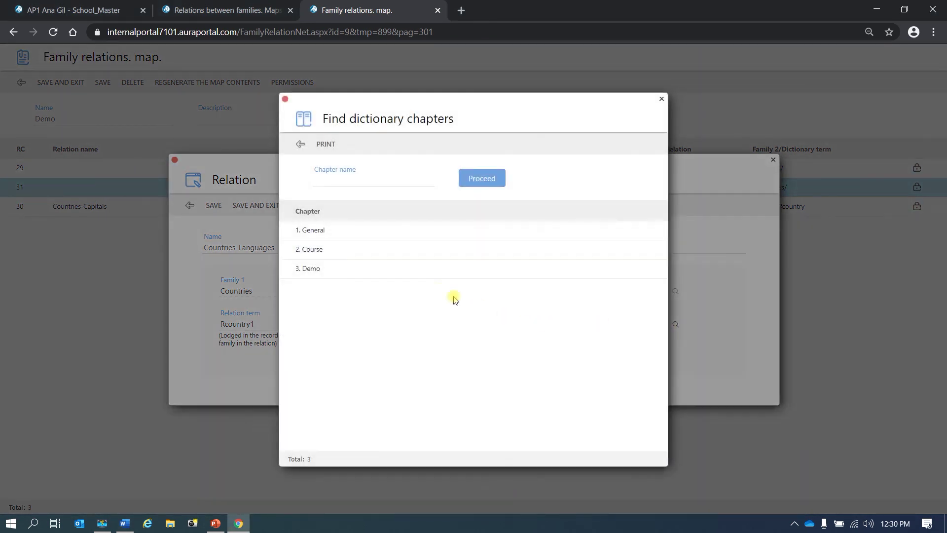
left_click(406, 274)
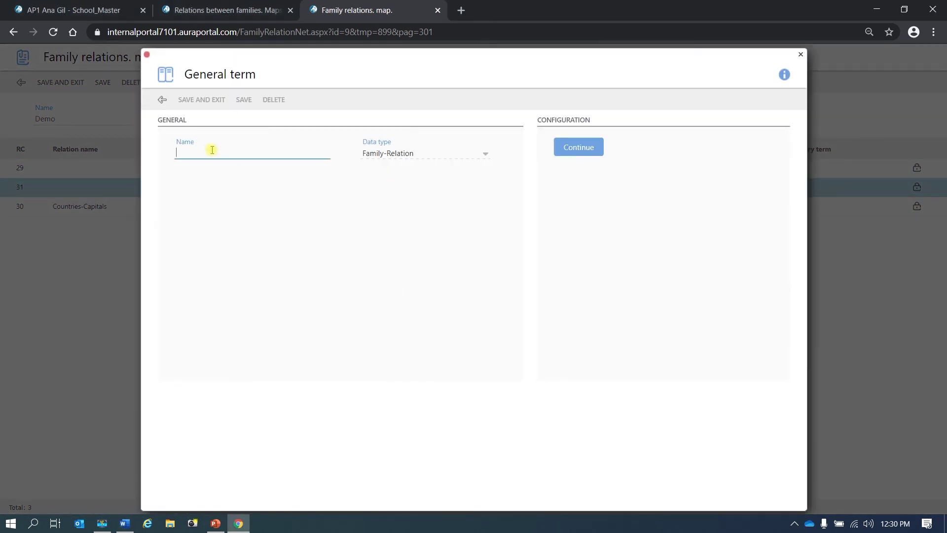
type("Rlanguage")
left_click(570, 148)
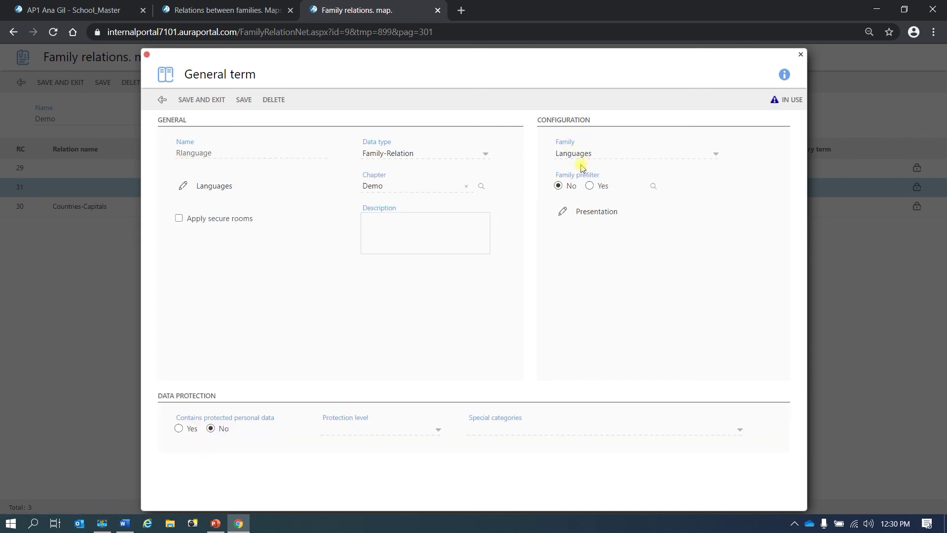
left_click(209, 100)
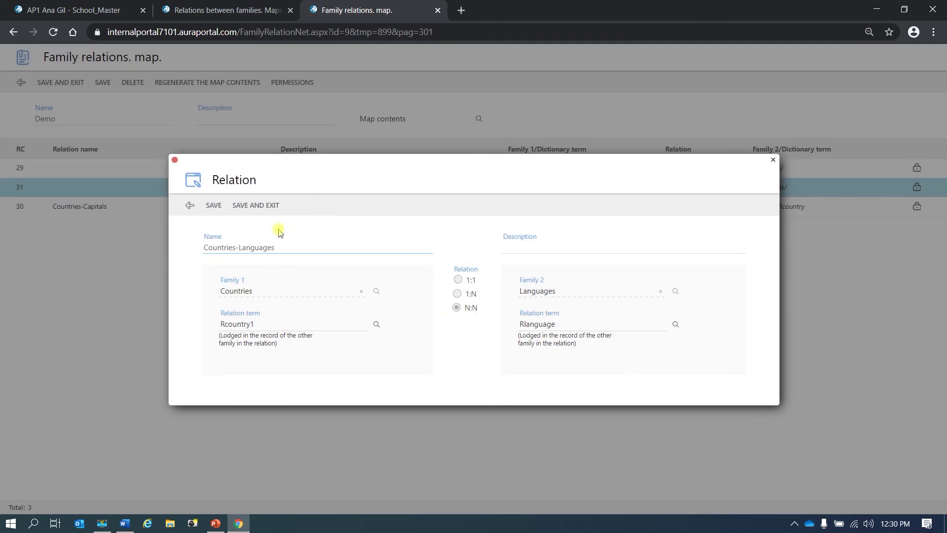
left_click(256, 205)
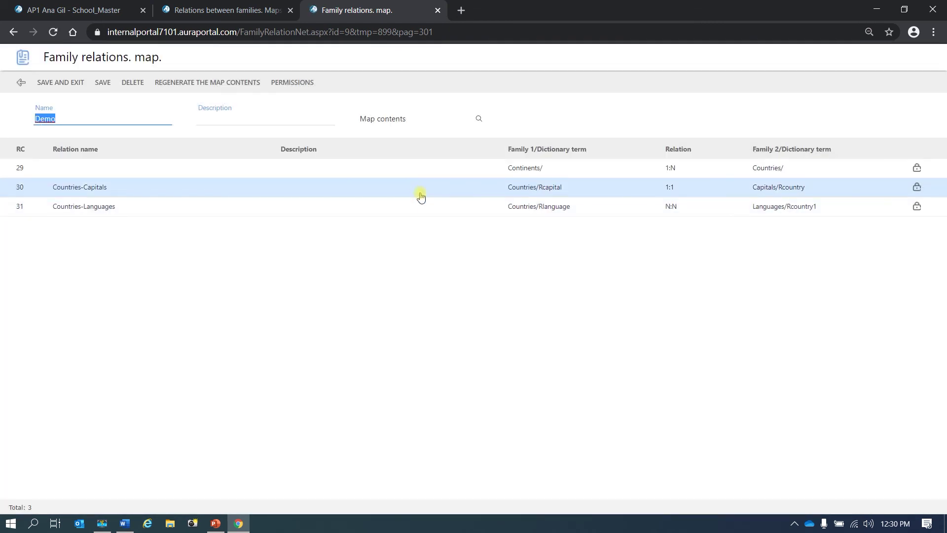
Open the unnamed 1:N relation between Continents and Countries and name it "Continents-Countries"
double_click(398, 168)
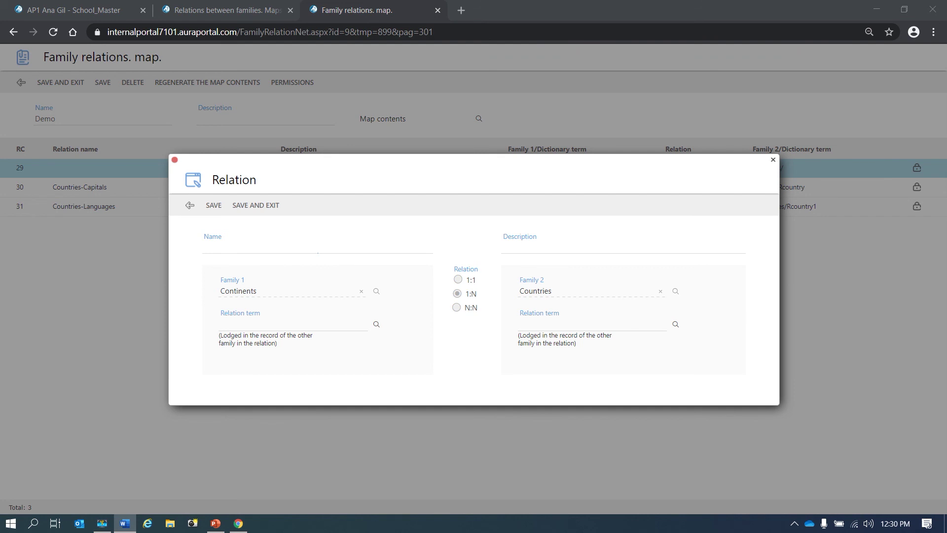
left_click(288, 247)
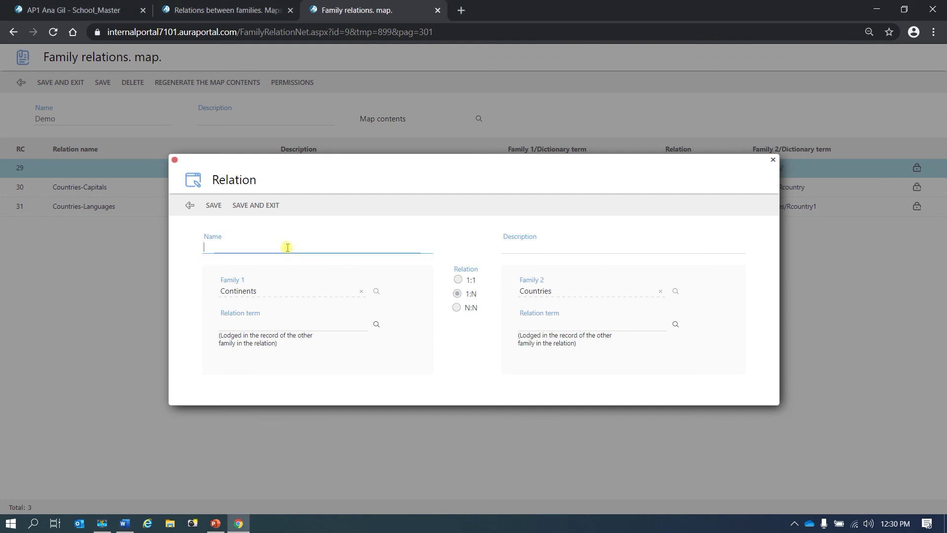
type("Continents-Countries")
Create the relation term "Rcontinent" in the Demo chapter for the Continents family, save it and return to the relation
left_click(377, 326)
left_click(386, 271)
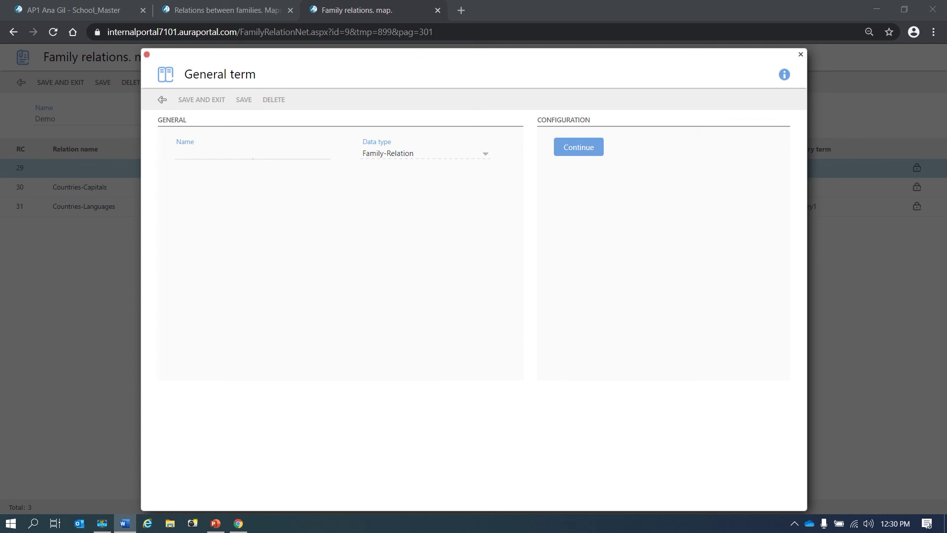
left_click(244, 149)
type("Rcontinent")
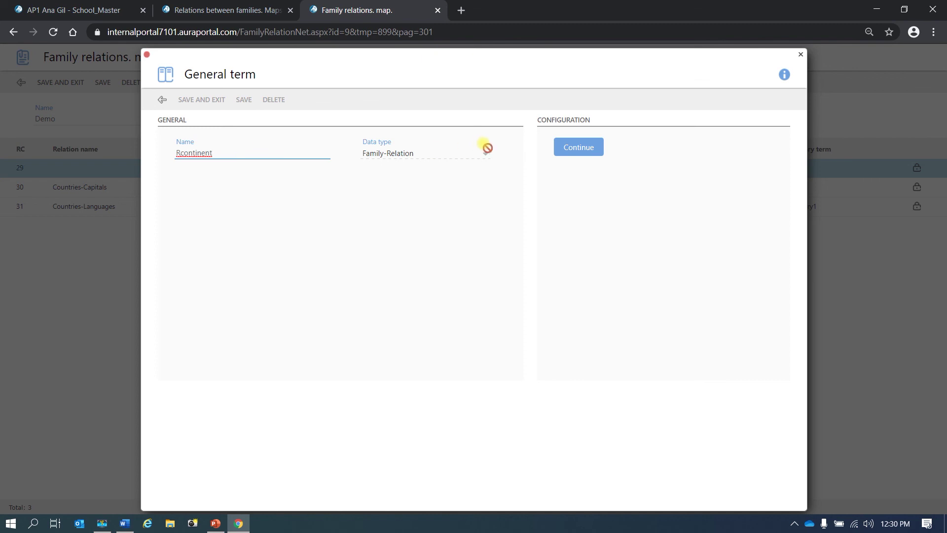
left_click(568, 150)
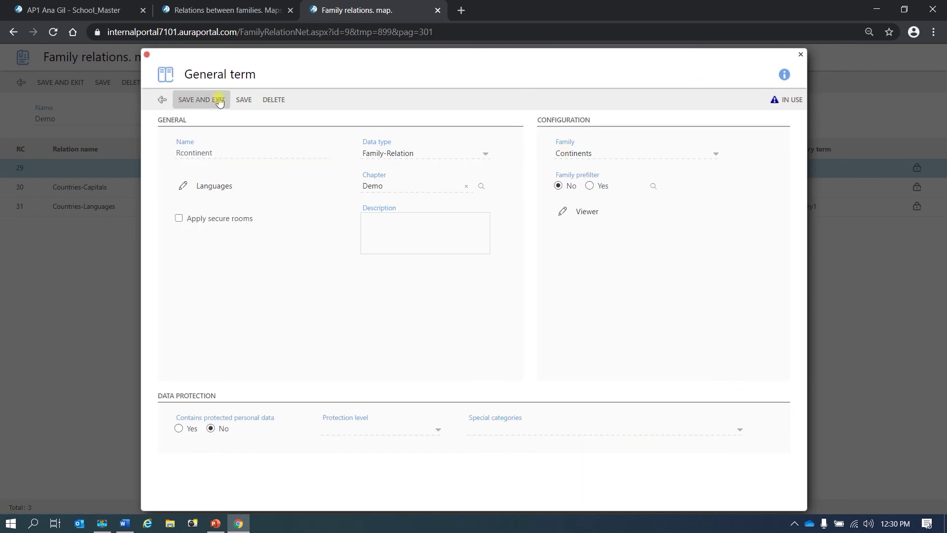
left_click(202, 99)
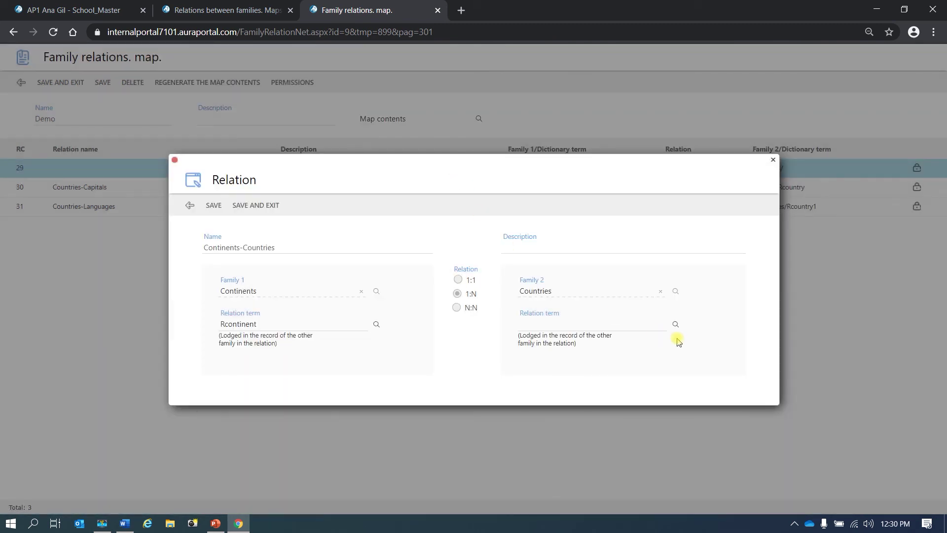
Create the relation term "Rcountry2" in the Demo chapter for the Countries family, then save and close the Continents-Countries relation
left_click(675, 324)
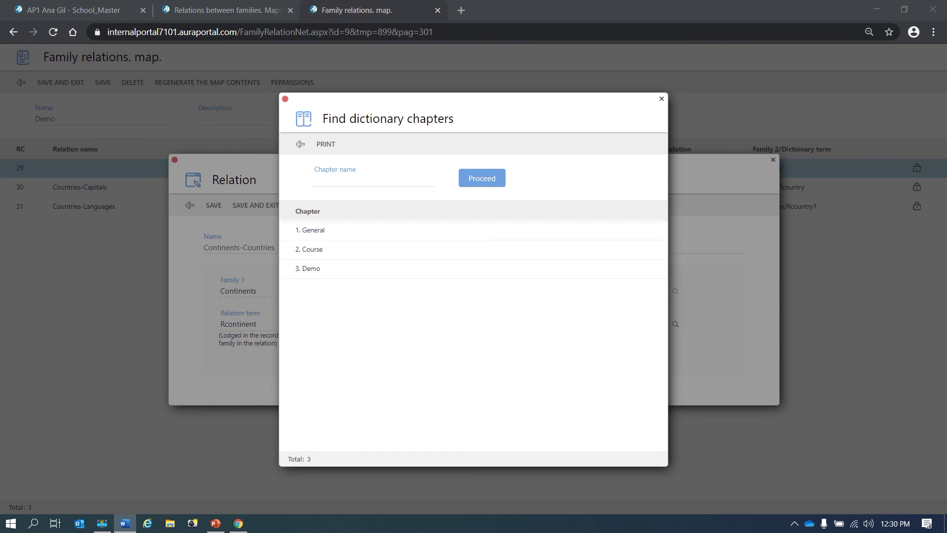
left_click(472, 270)
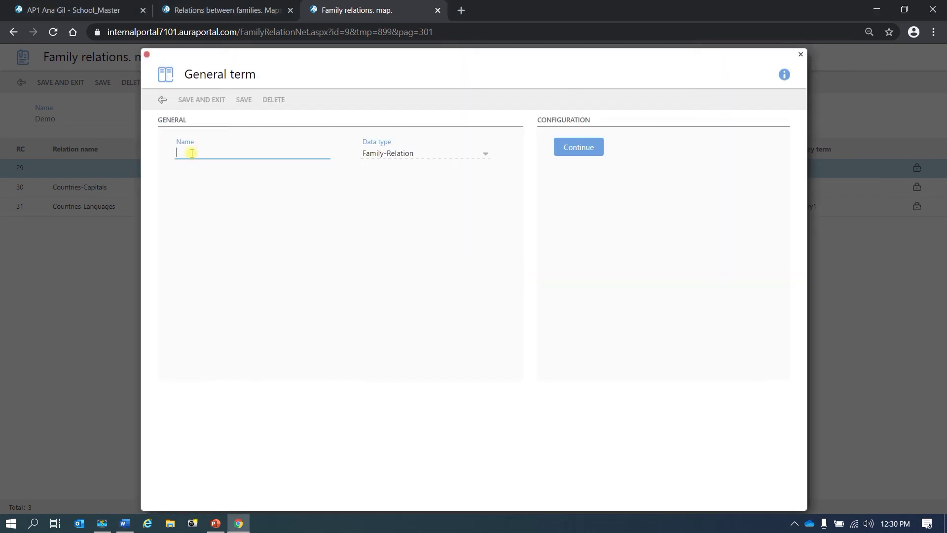
type("Rcountry2")
left_click(573, 149)
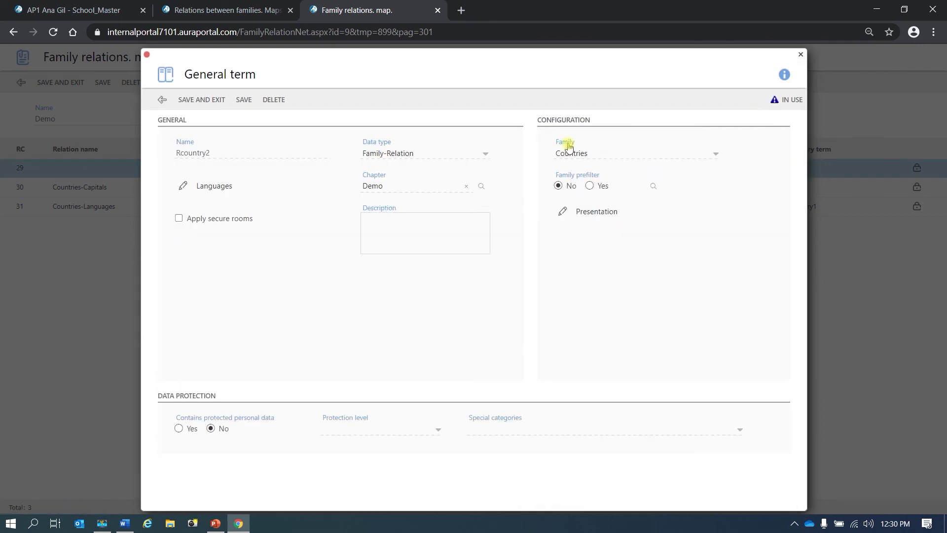
left_click(202, 99)
left_click(269, 218)
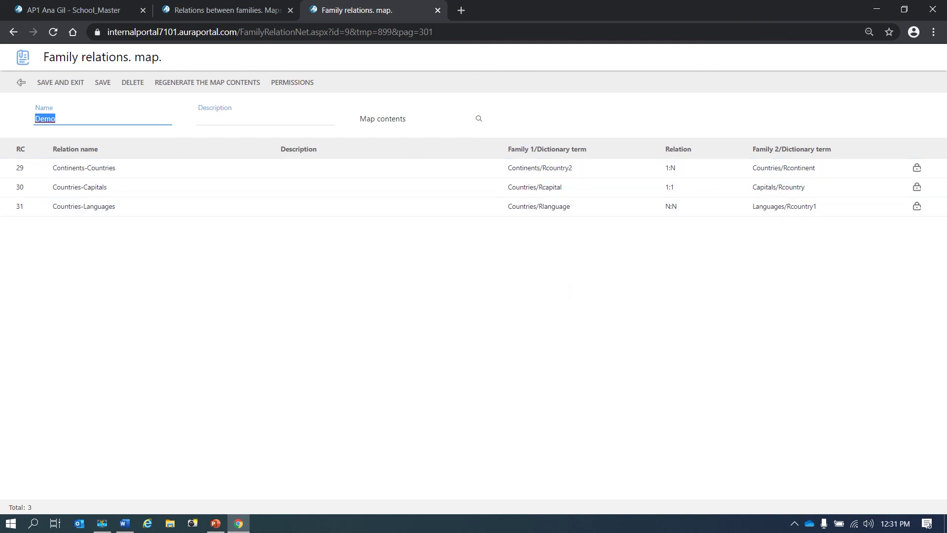
key("alt+Tab")
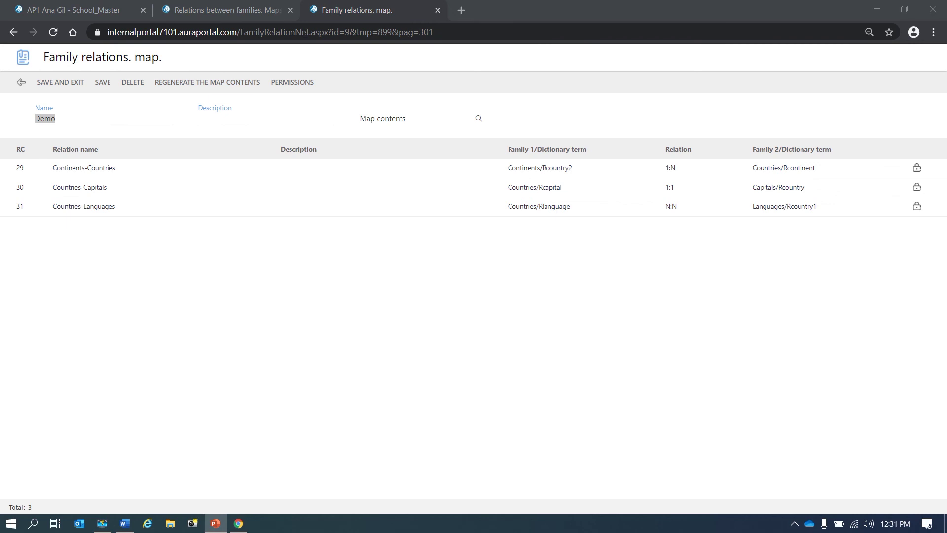